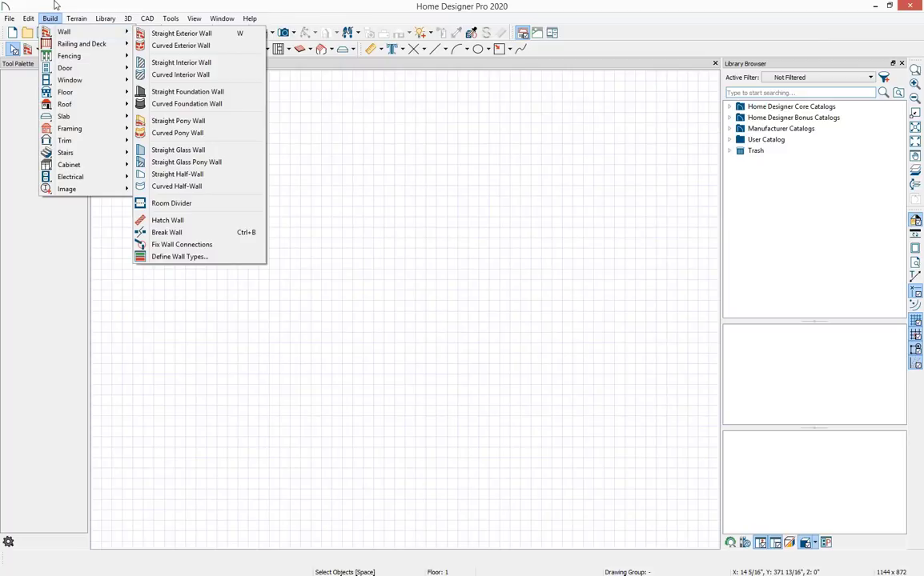
# Activate the Straight Interior Wall drawing tool.
pyautogui.click(181, 33)
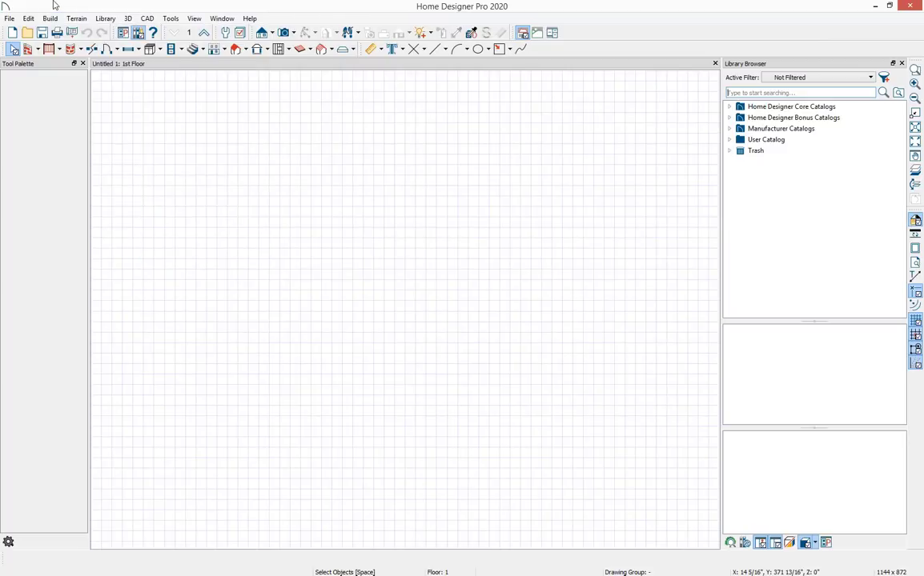
pyautogui.click(29, 50)
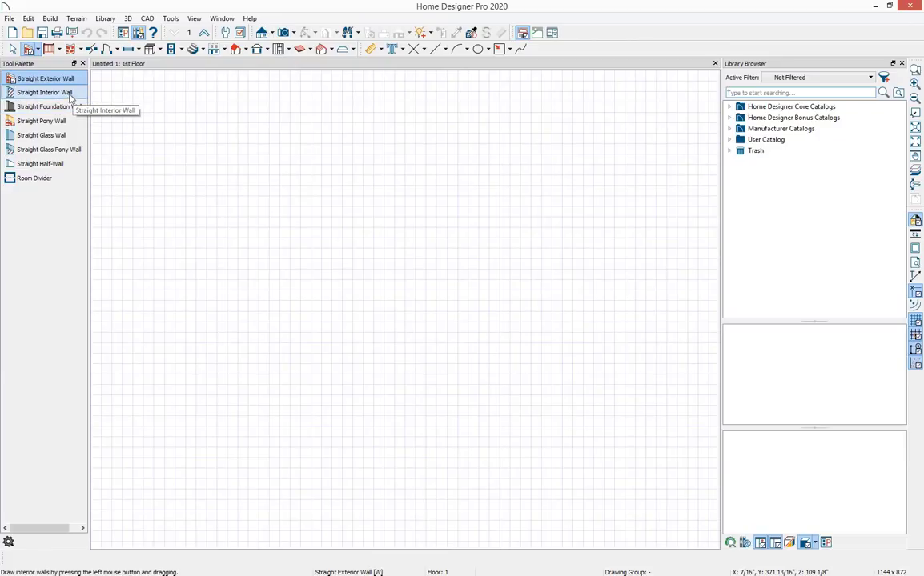
pyautogui.click(37, 50)
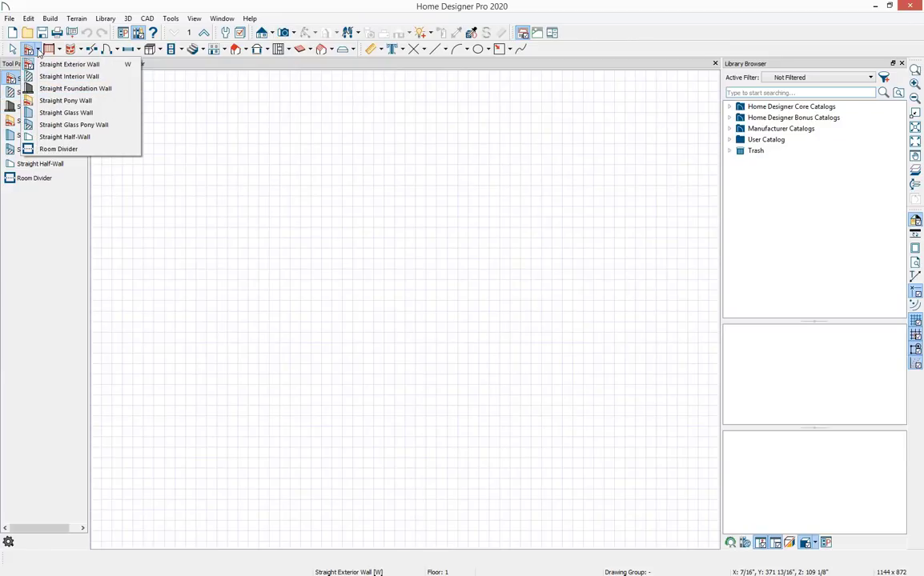
pyautogui.click(52, 80)
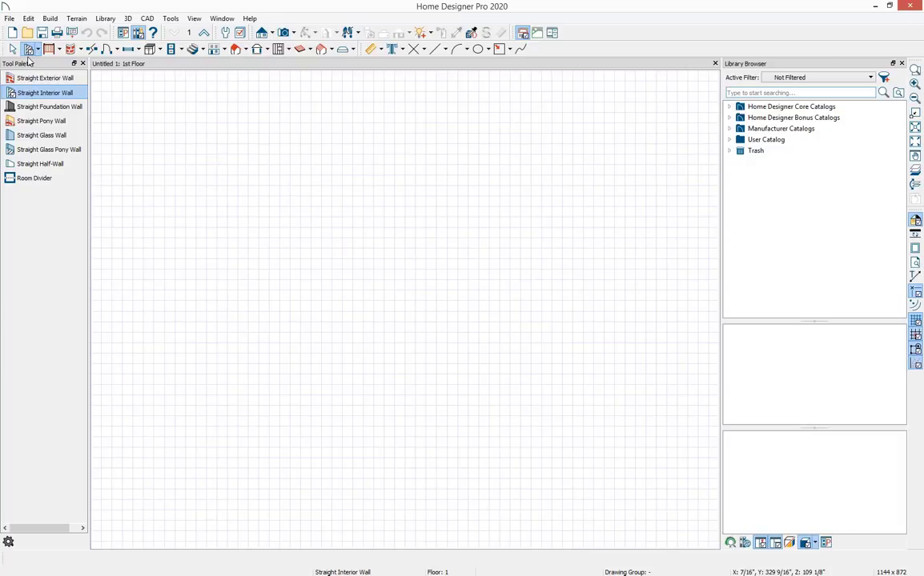
# Browse the Home Designer Core Catalogs in the library browser and the View and Library menus.
pyautogui.click(731, 107)
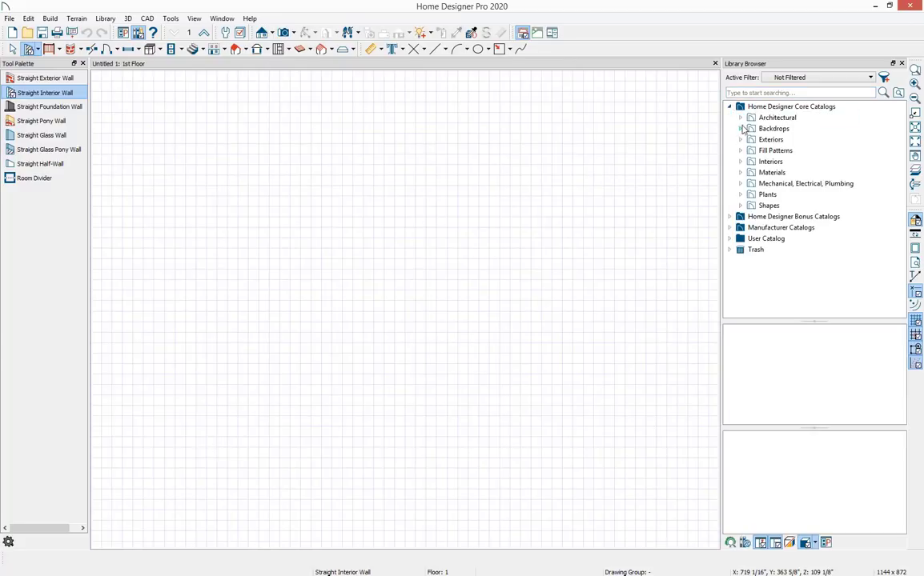
pyautogui.click(741, 129)
pyautogui.click(740, 129)
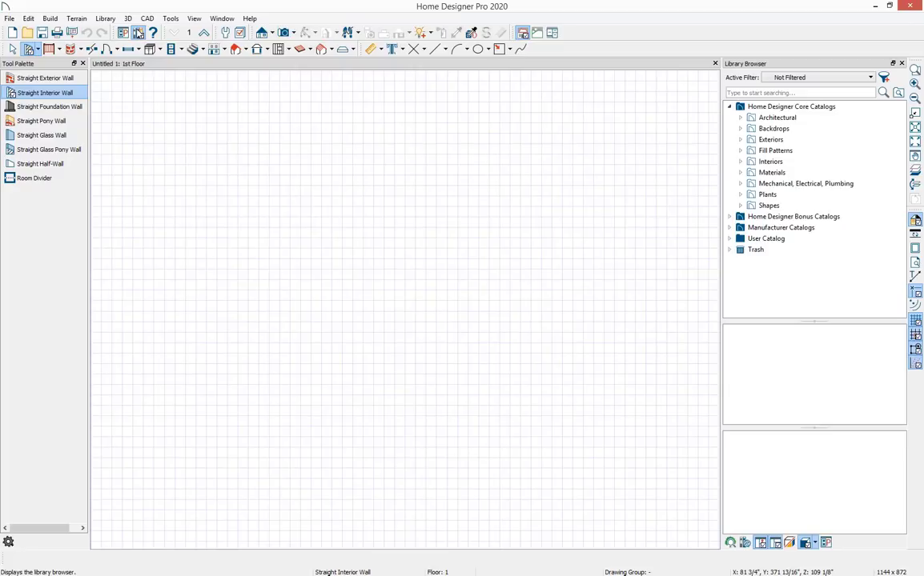
pyautogui.click(138, 33)
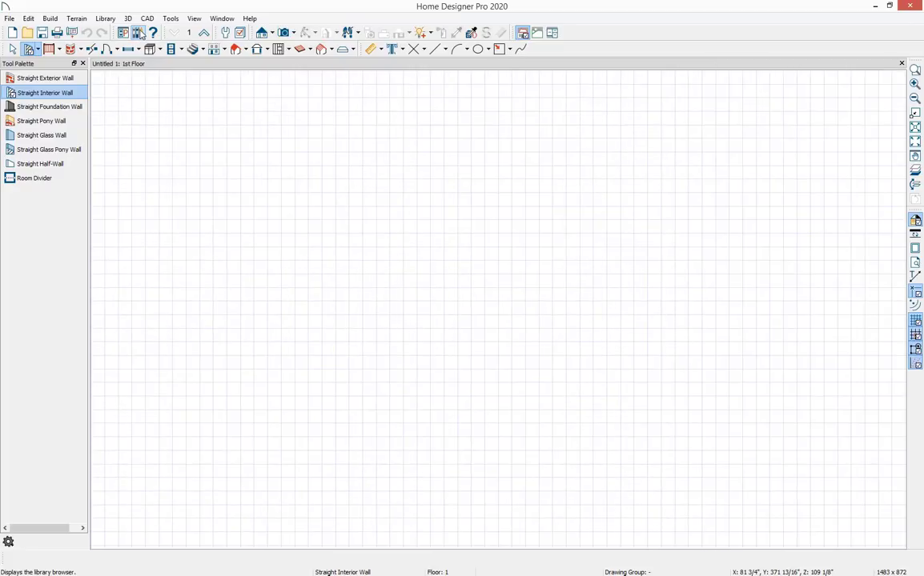
pyautogui.click(138, 33)
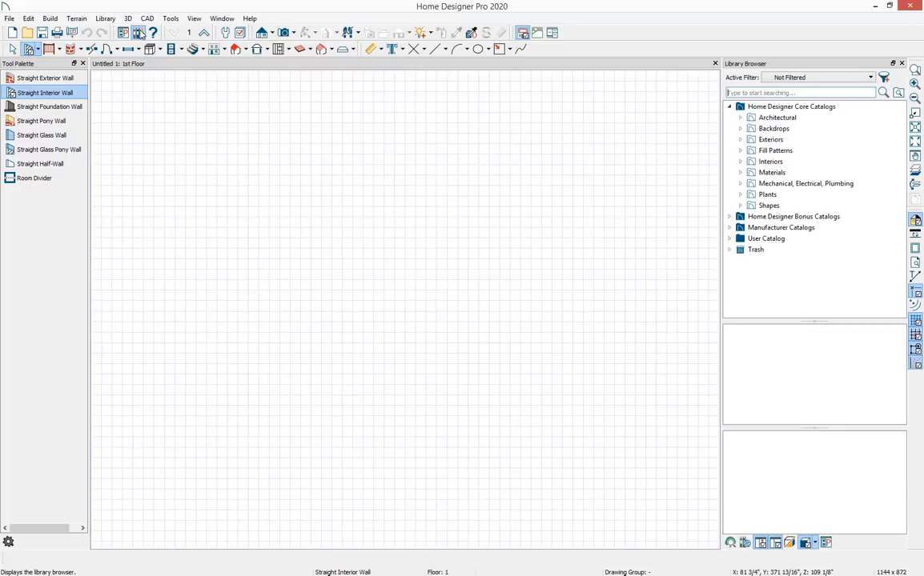
pyautogui.click(193, 18)
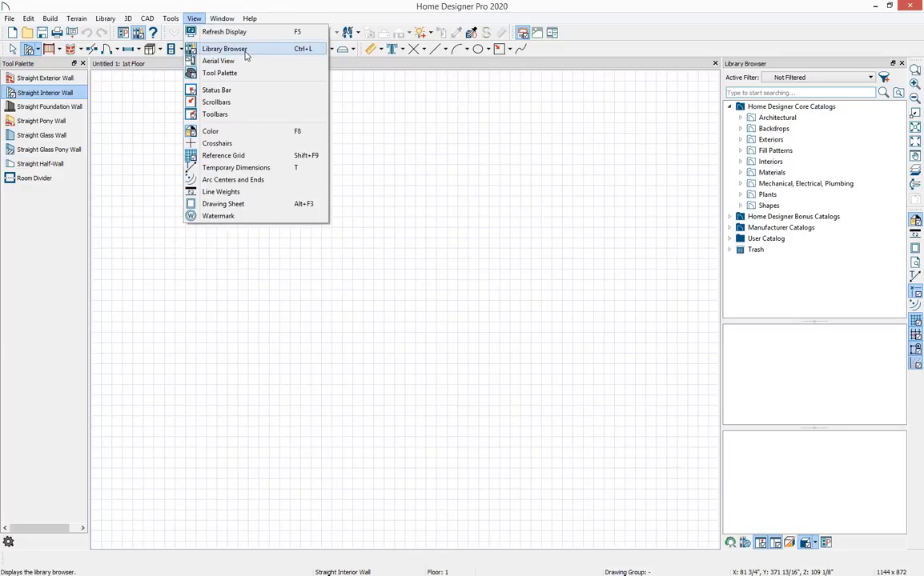
pyautogui.click(332, 7)
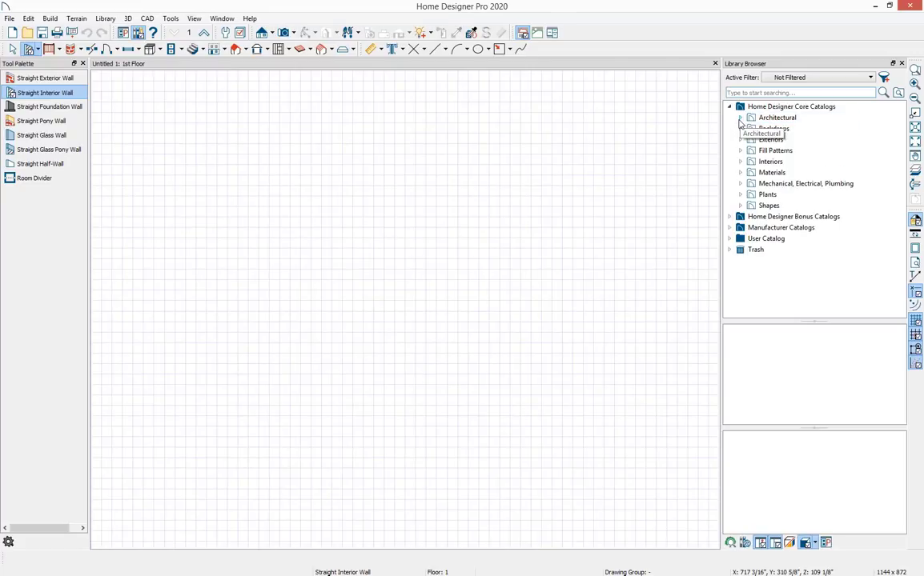
pyautogui.click(730, 107)
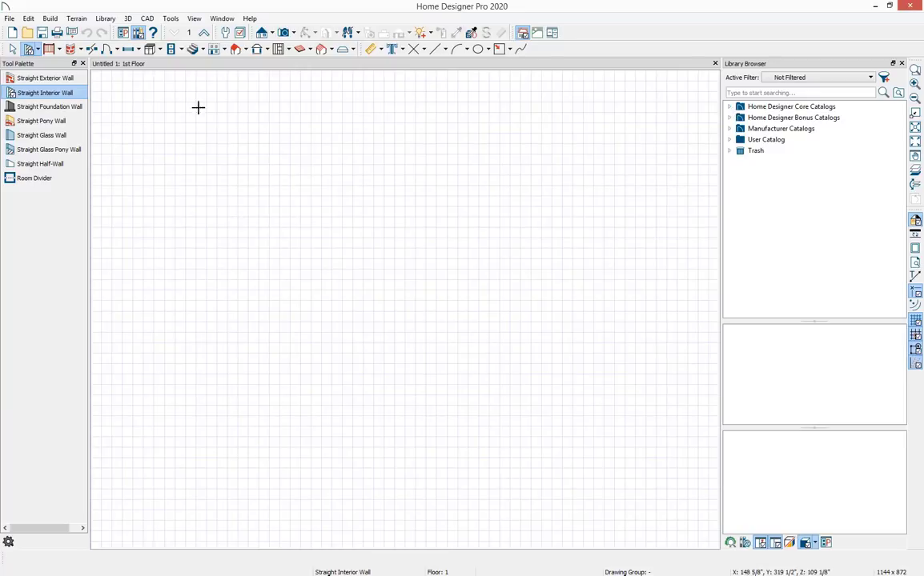
pyautogui.click(106, 18)
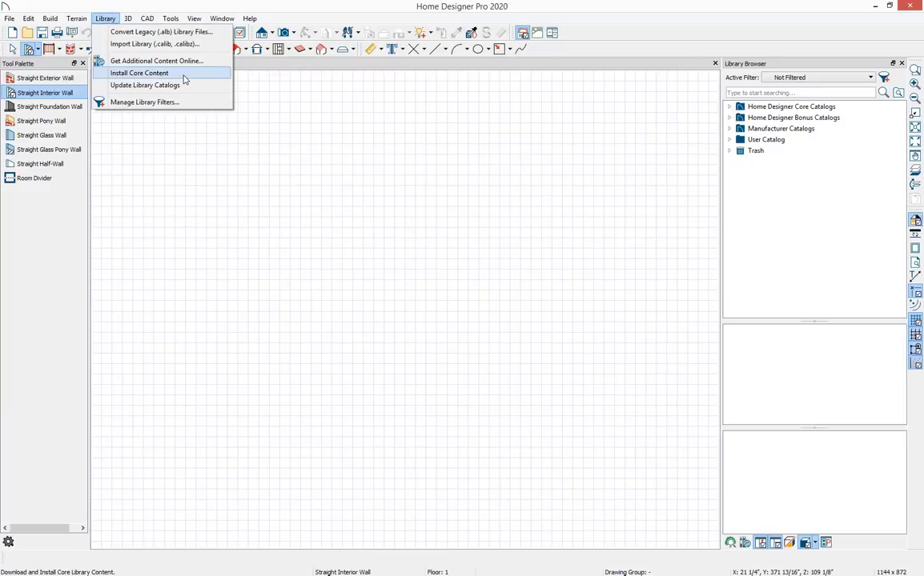
pyautogui.click(98, 4)
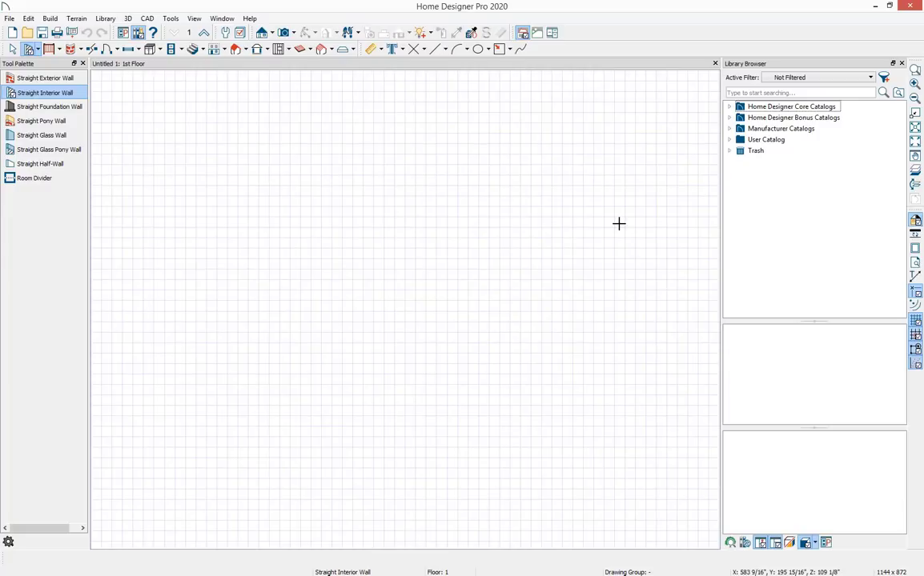
# Close the library browser panel and turn off the reference grid display.
pyautogui.click(902, 64)
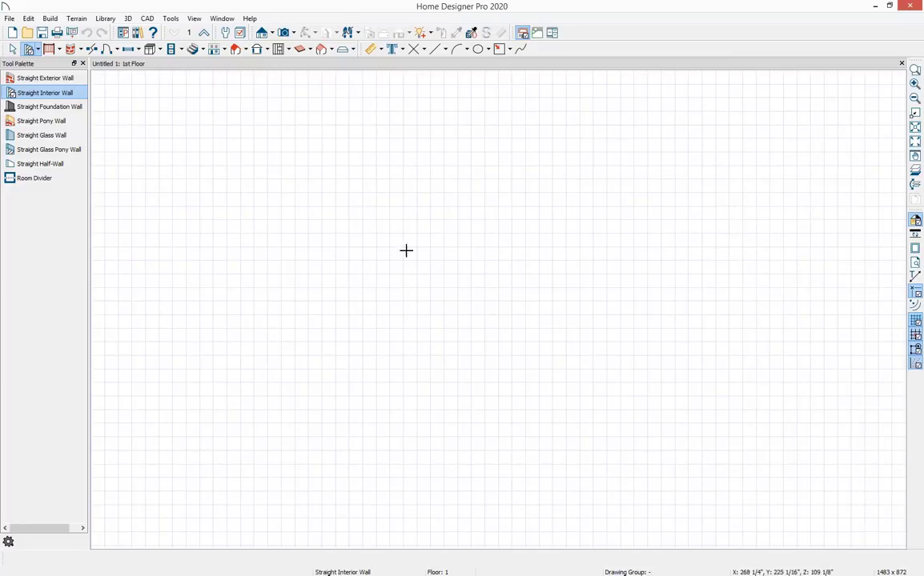
pyautogui.click(915, 321)
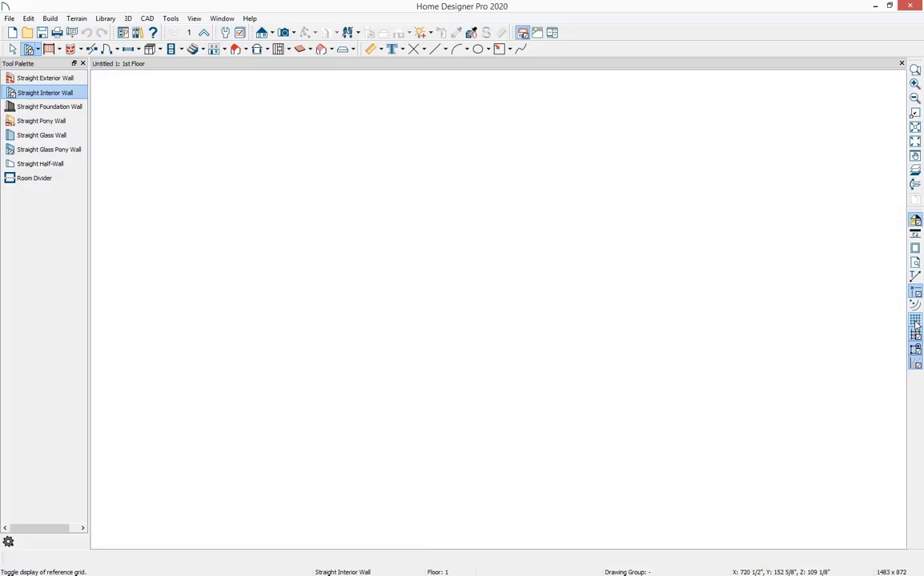
# Draw interior walls forming a rectangular room about 30'-11" by 25'-4".
pyautogui.press('space')
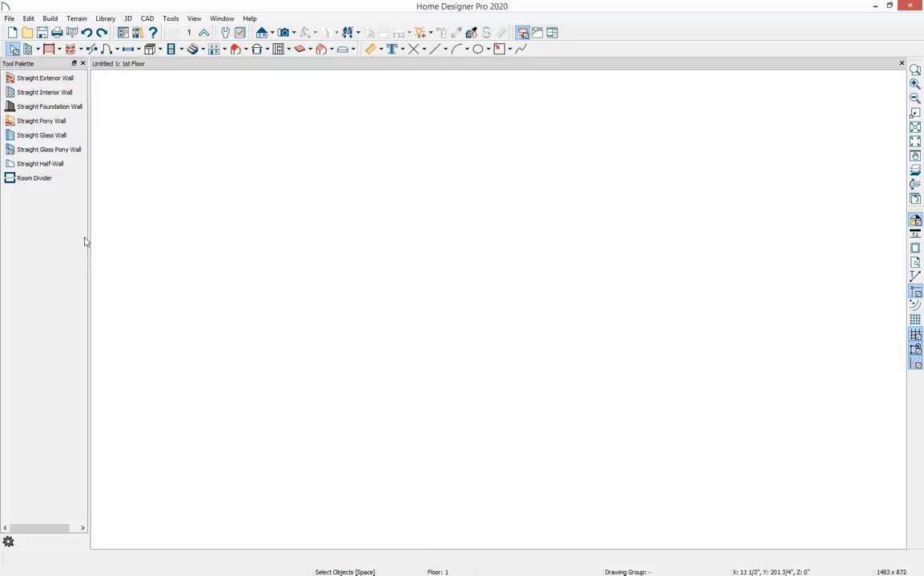
pyautogui.click(44, 93)
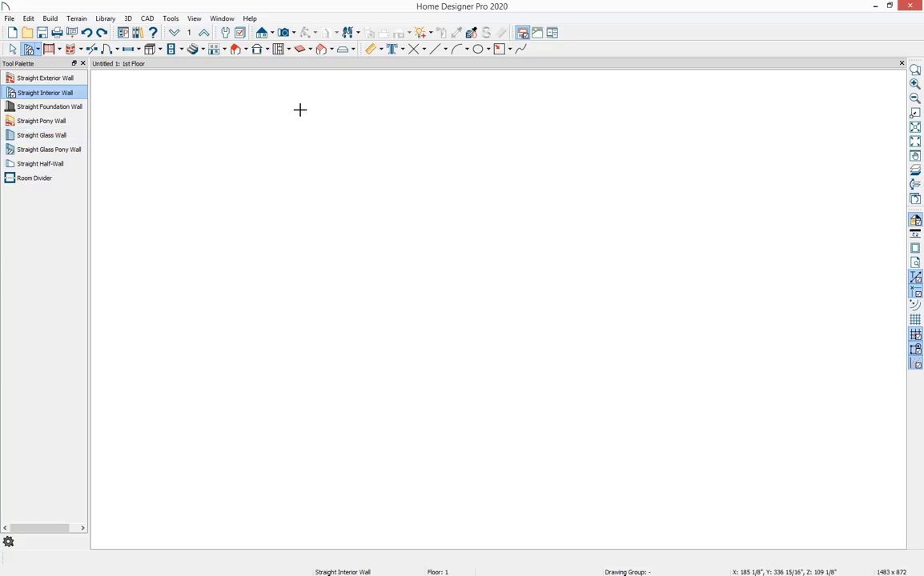
pyautogui.moveTo(300, 111); pyautogui.dragTo(723, 114)
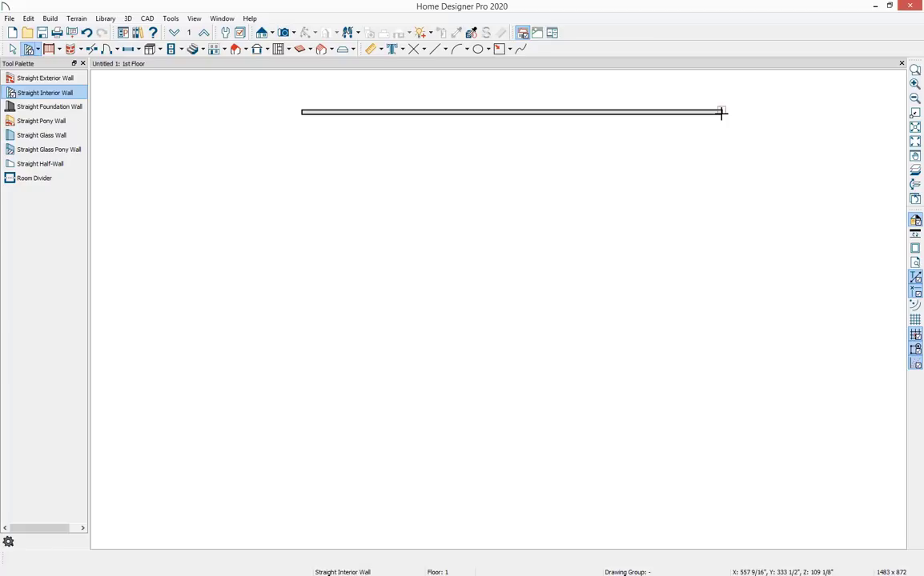
pyautogui.moveTo(721, 113)
pyautogui.mouseDown()
pyautogui.moveTo(723, 458)
pyautogui.moveTo(375, 446)
pyautogui.moveTo(304, 456)
pyautogui.moveTo(295, 291)
pyautogui.moveTo(307, 186)
pyautogui.moveTo(294, 118)
pyautogui.mouseUp()
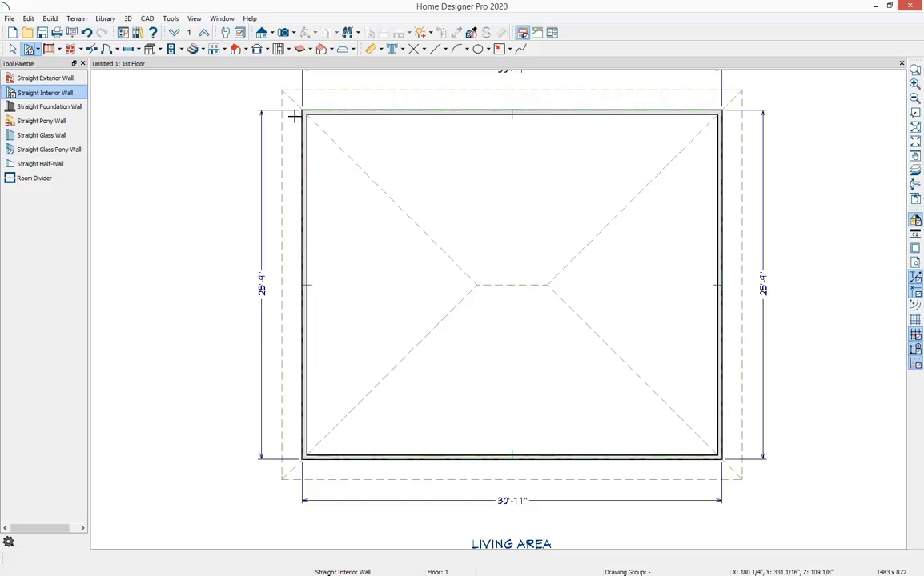
pyautogui.scroll(-1, 435, 208)
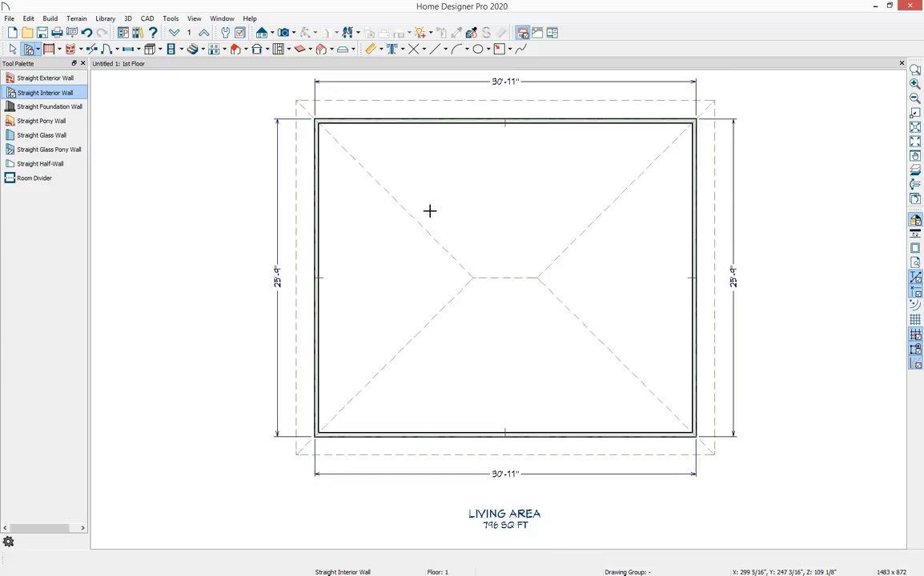
pyautogui.scroll(-1, 440, 210)
pyautogui.moveTo(547, 245); pyautogui.dragTo(528, 281, button='middle')
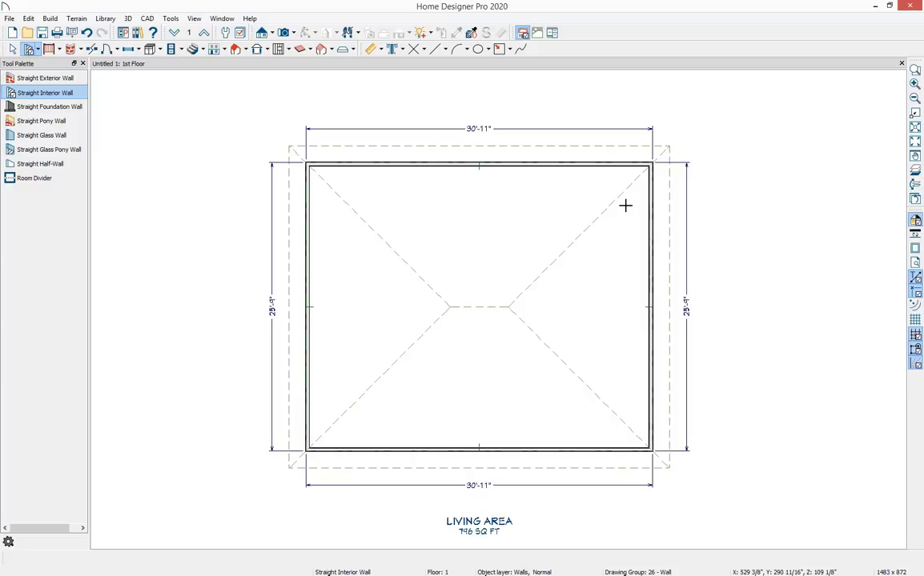
# Save the plan as my-bathroom-plan.
pyautogui.click(10, 18)
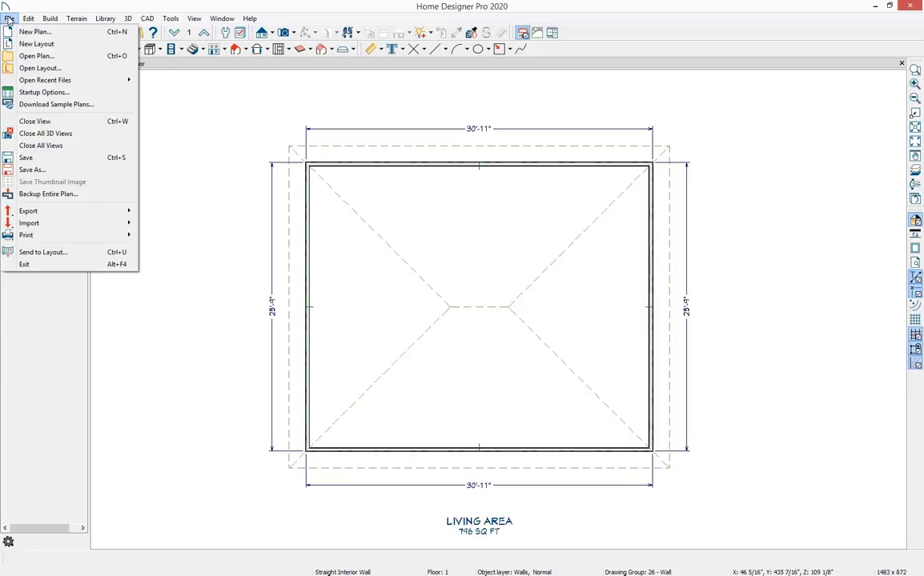
pyautogui.click(67, 171)
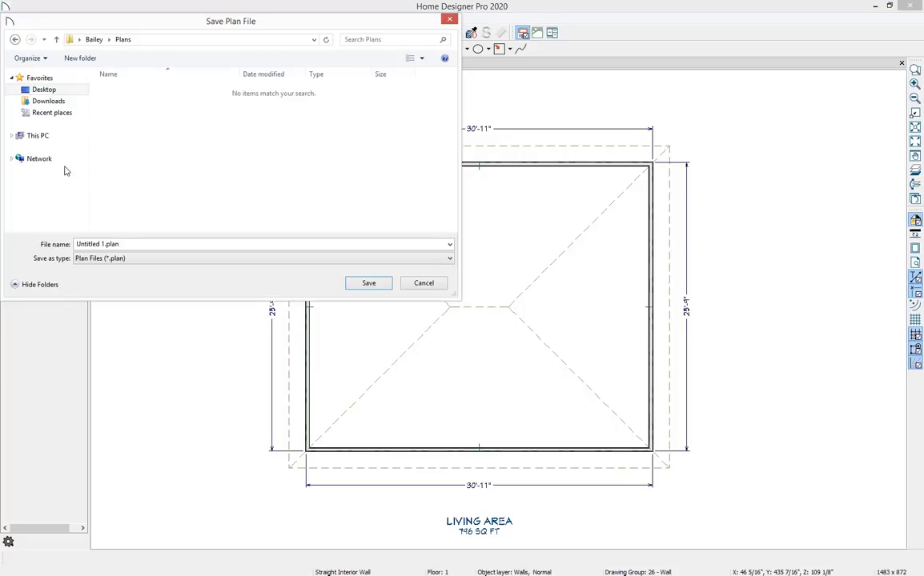
pyautogui.moveTo(124, 245); pyautogui.dragTo(61, 241)
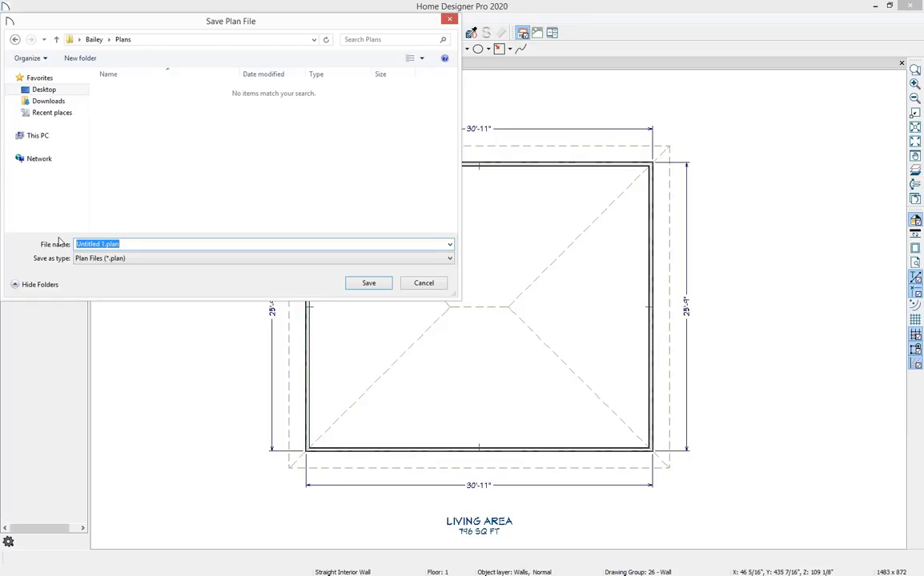
pyautogui.write('my-bathroom-plan')
pyautogui.click(368, 284)
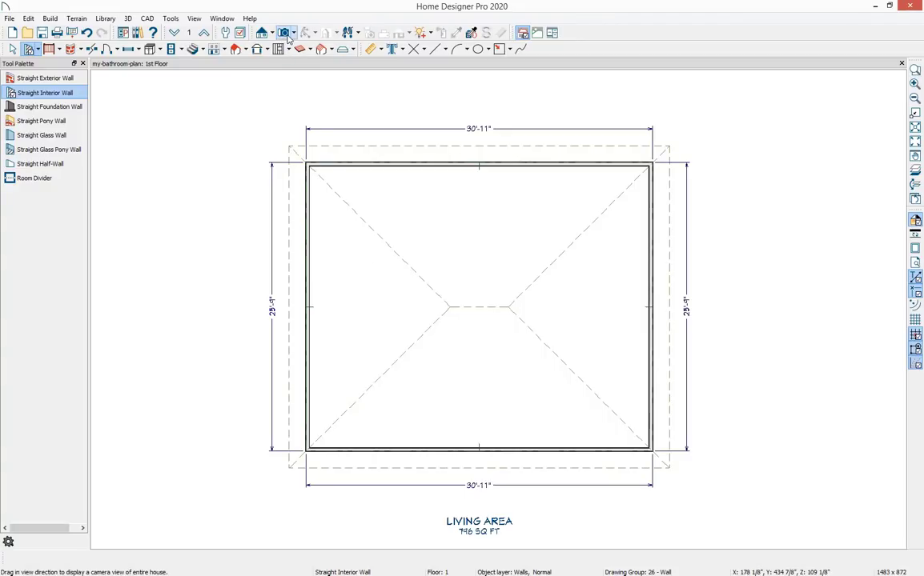
# Open a Doll House View of the room and orbit the camera to face its front wall.
pyautogui.click(294, 34)
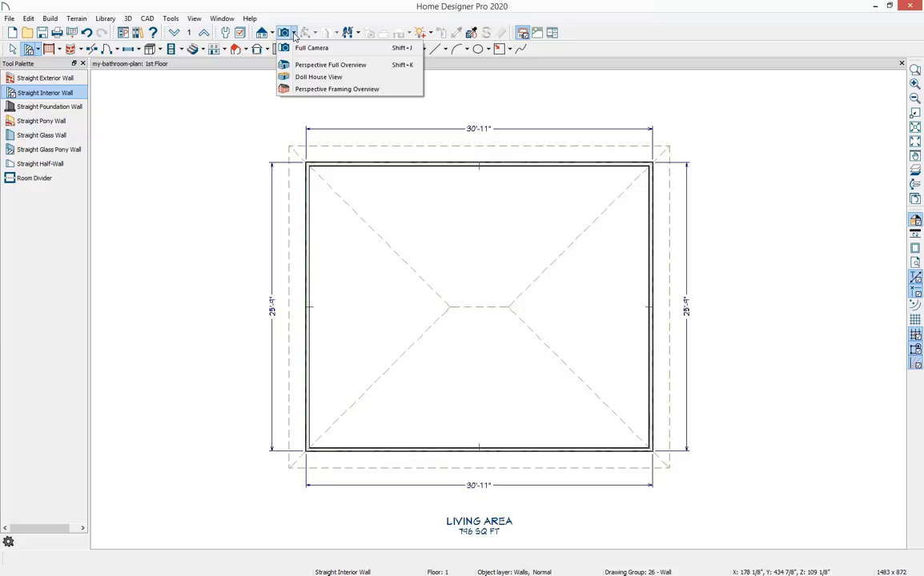
pyautogui.click(361, 77)
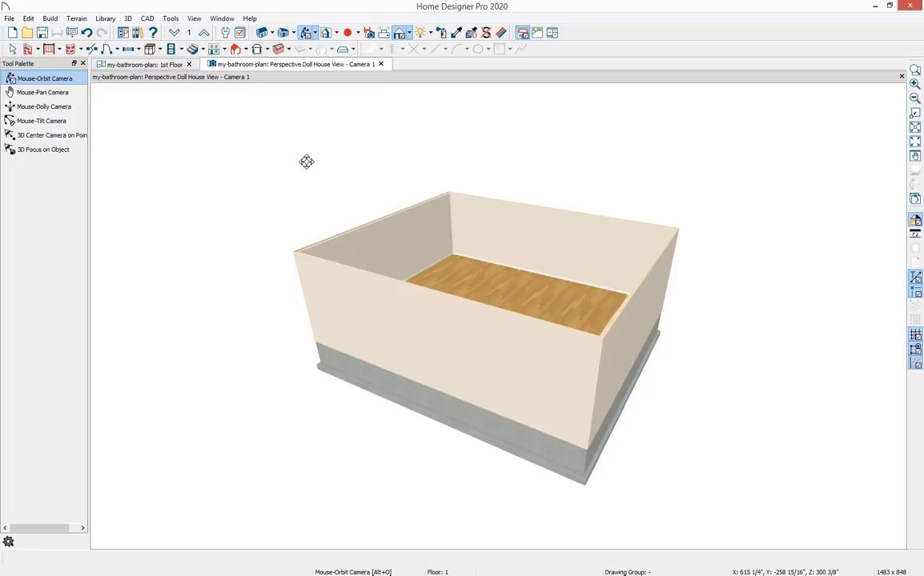
pyautogui.moveTo(307, 162); pyautogui.dragTo(397, 178)
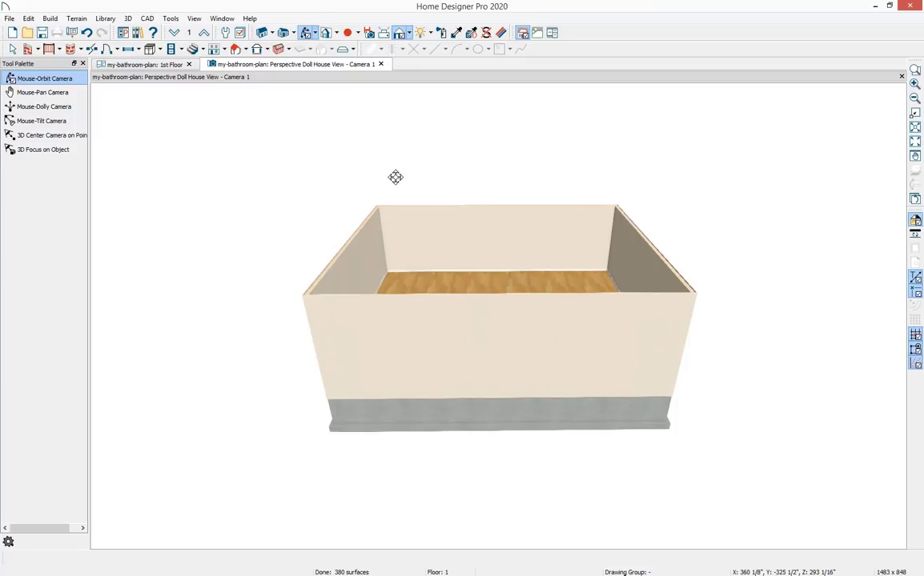
pyautogui.click(48, 50)
pyautogui.click(49, 50)
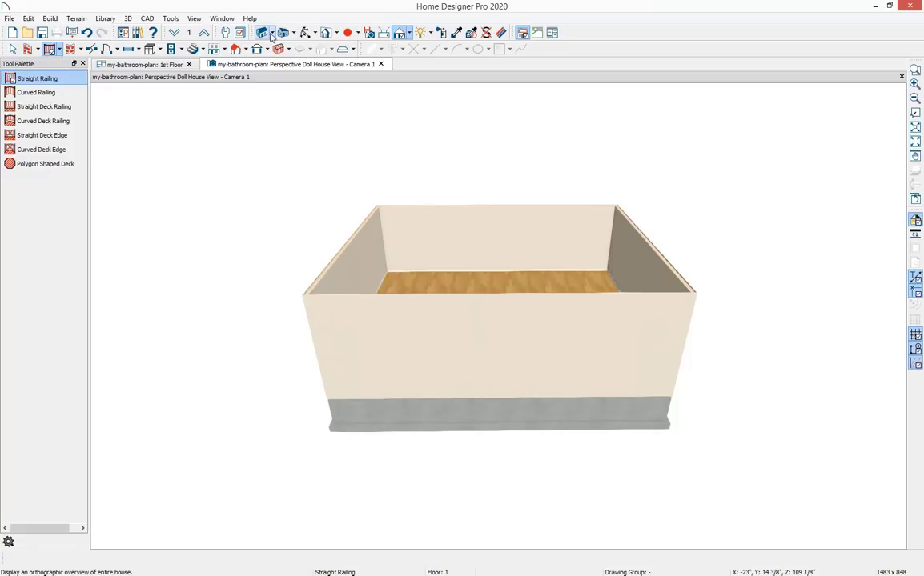
pyautogui.click(306, 33)
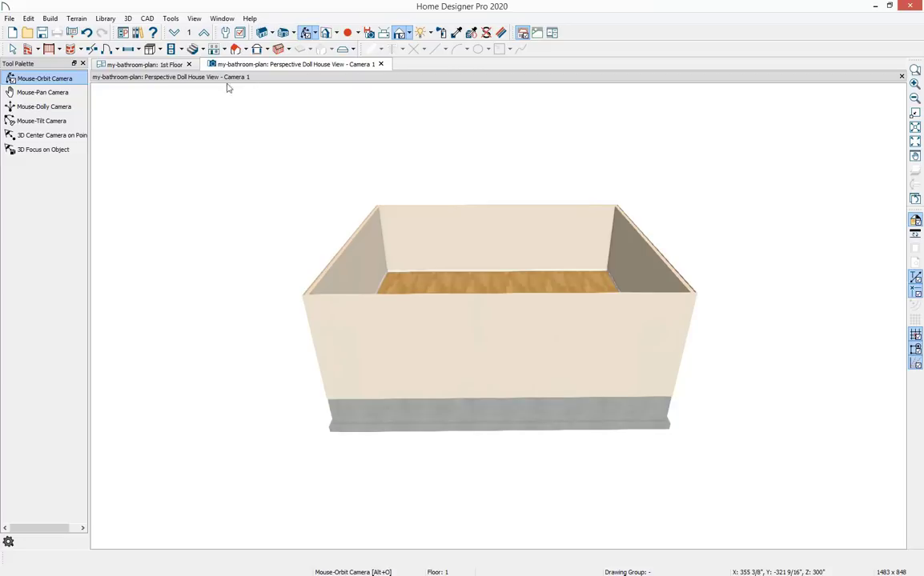
pyautogui.press('space')
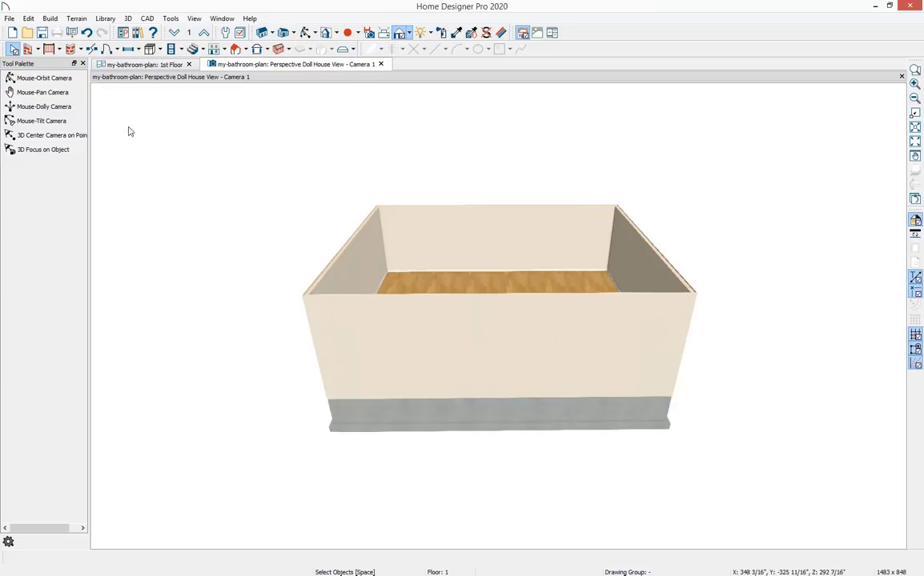
pyautogui.click(27, 49)
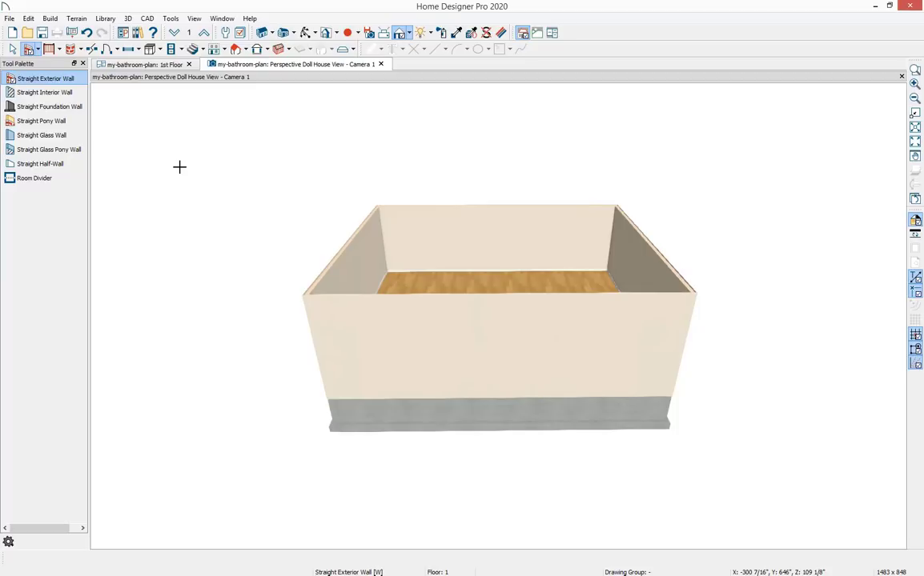
pyautogui.press('space')
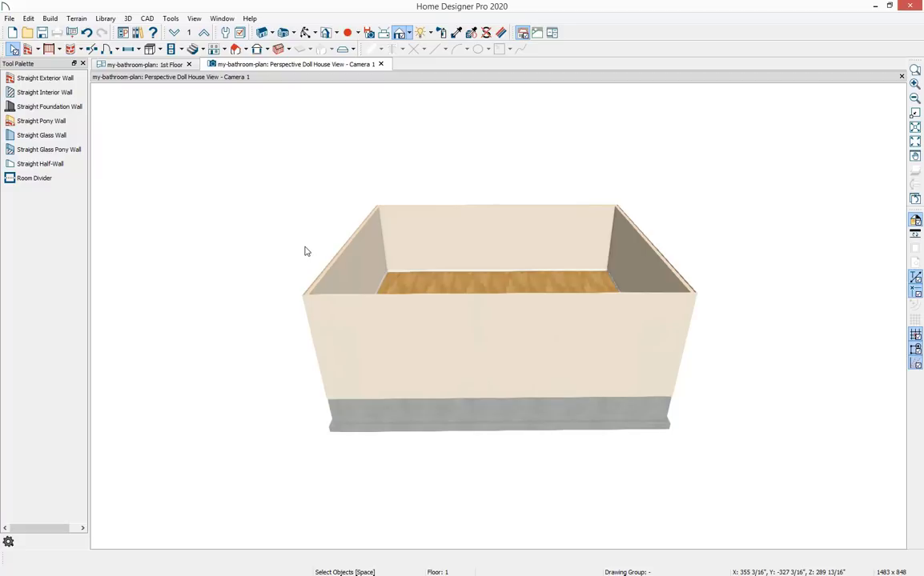
pyautogui.scroll(3, 507, 297)
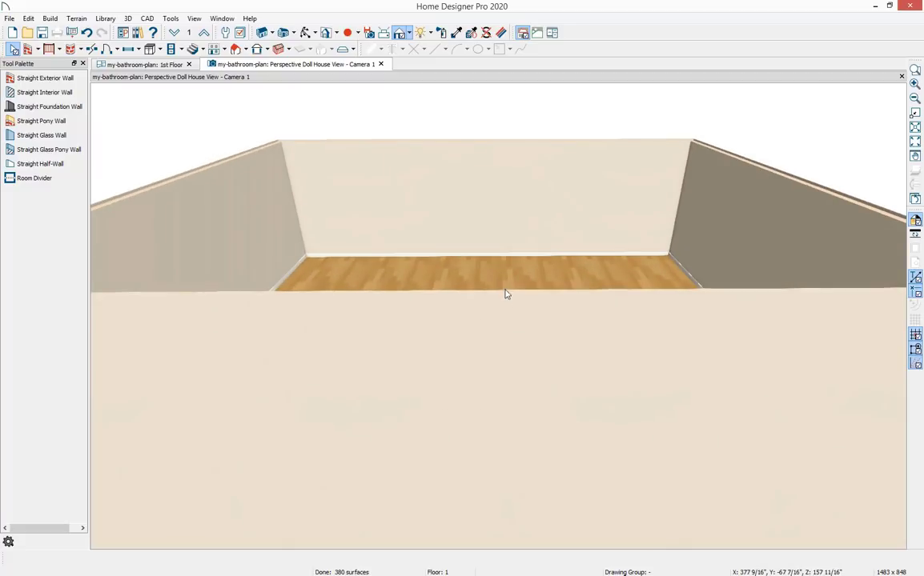
# Tile the Doll House view beside the floor plan and orbit it to a top-down view of the room.
pyautogui.scroll(-3, 517, 298)
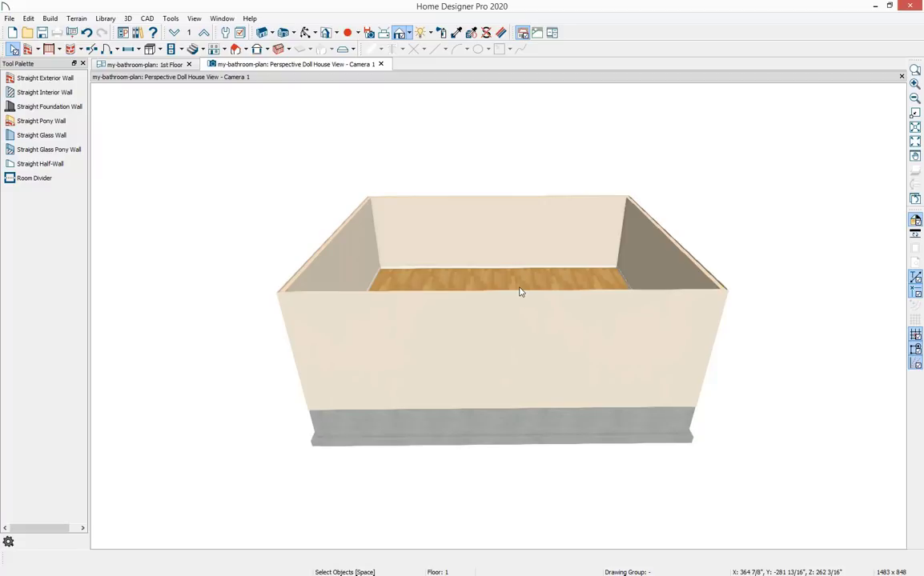
pyautogui.press('p')
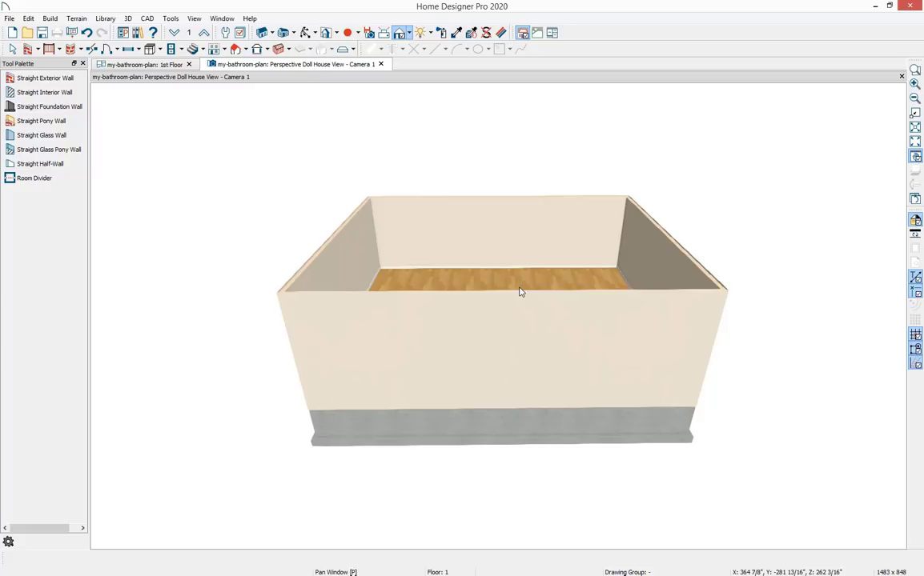
pyautogui.moveTo(519, 291); pyautogui.dragTo(593, 309)
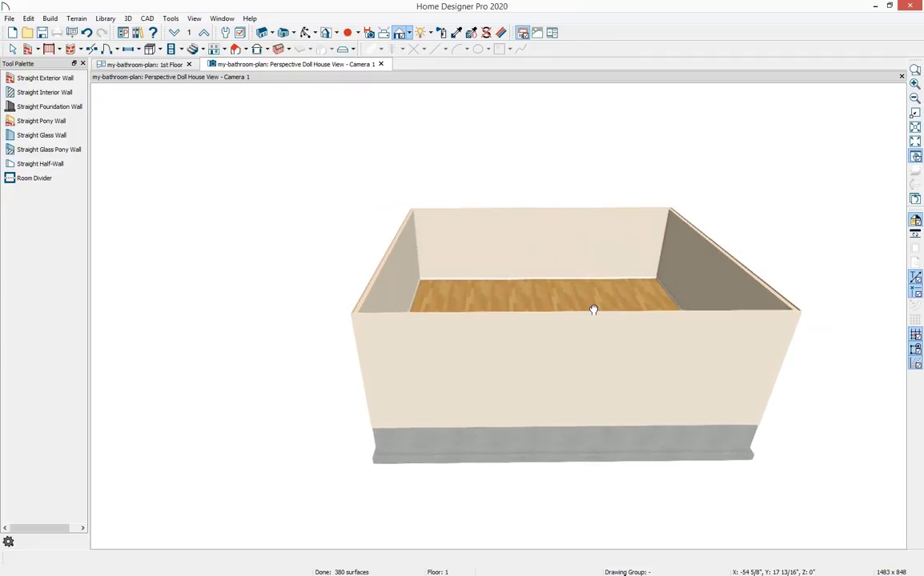
pyautogui.press('space')
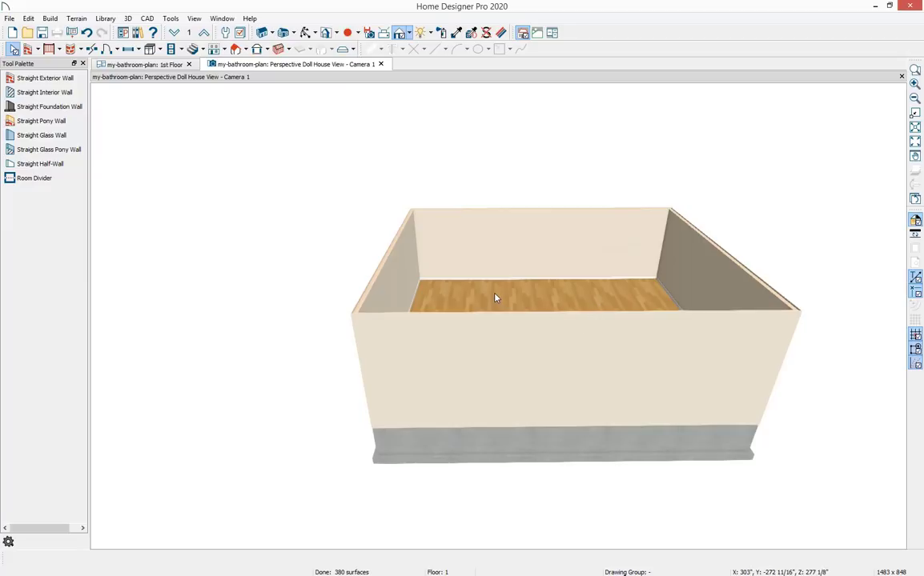
pyautogui.click(306, 32)
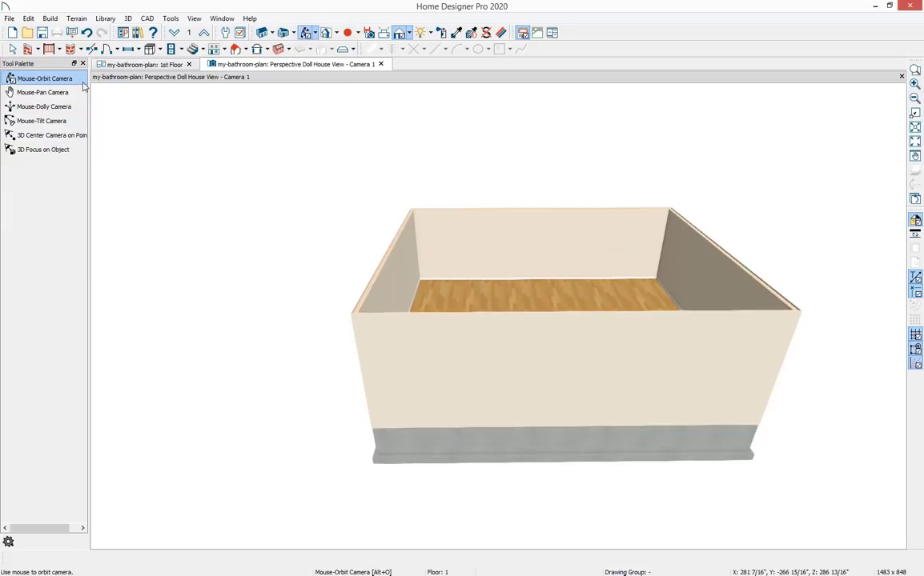
pyautogui.click(13, 49)
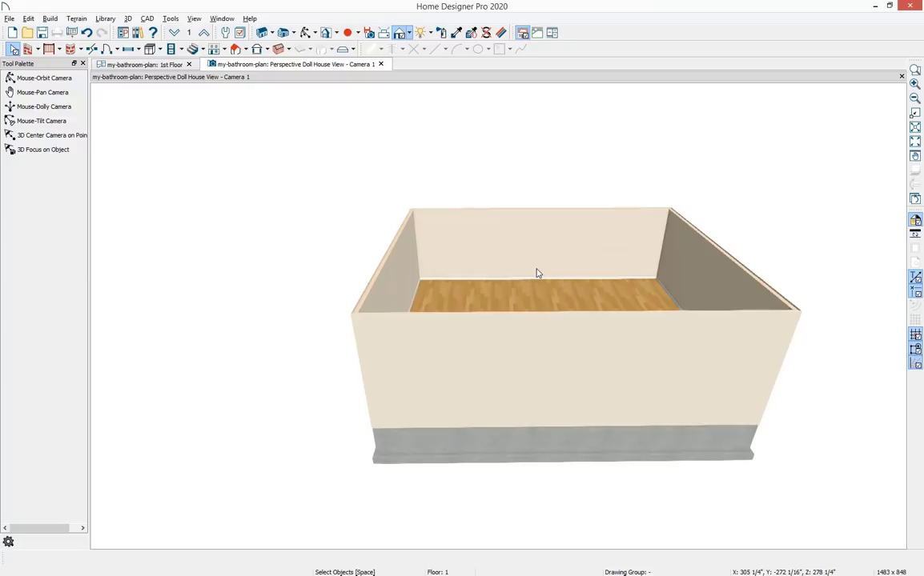
pyautogui.moveTo(591, 311); pyautogui.dragTo(598, 335, button='middle')
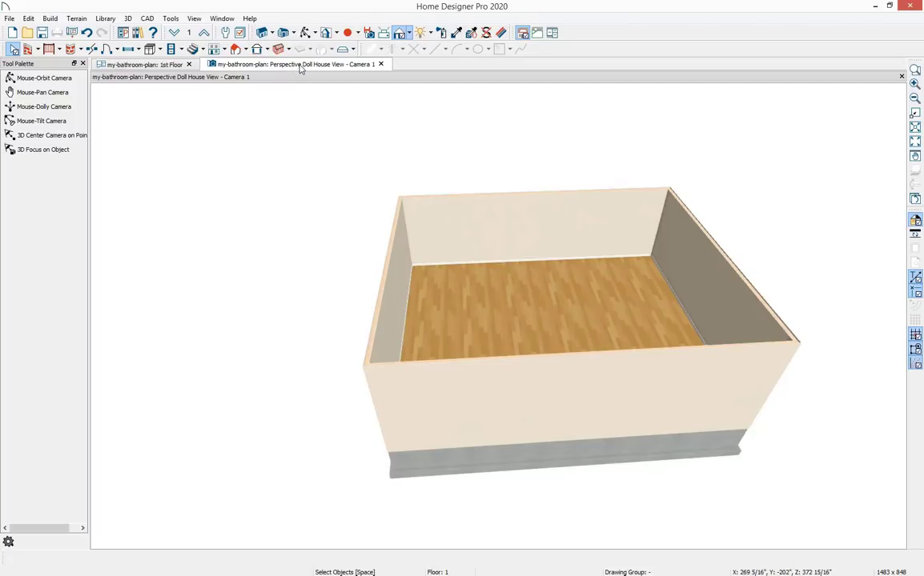
pyautogui.moveTo(278, 68)
pyautogui.mouseDown()
pyautogui.moveTo(447, 154)
pyautogui.moveTo(542, 177)
pyautogui.moveTo(638, 184)
pyautogui.moveTo(715, 168)
pyautogui.moveTo(750, 126)
pyautogui.mouseUp()
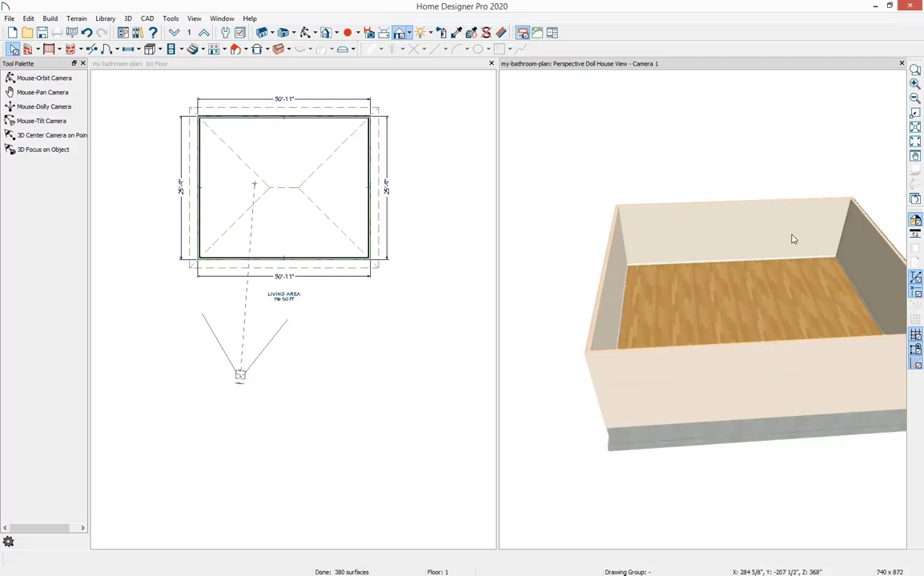
pyautogui.moveTo(775, 270); pyautogui.dragTo(696, 287)
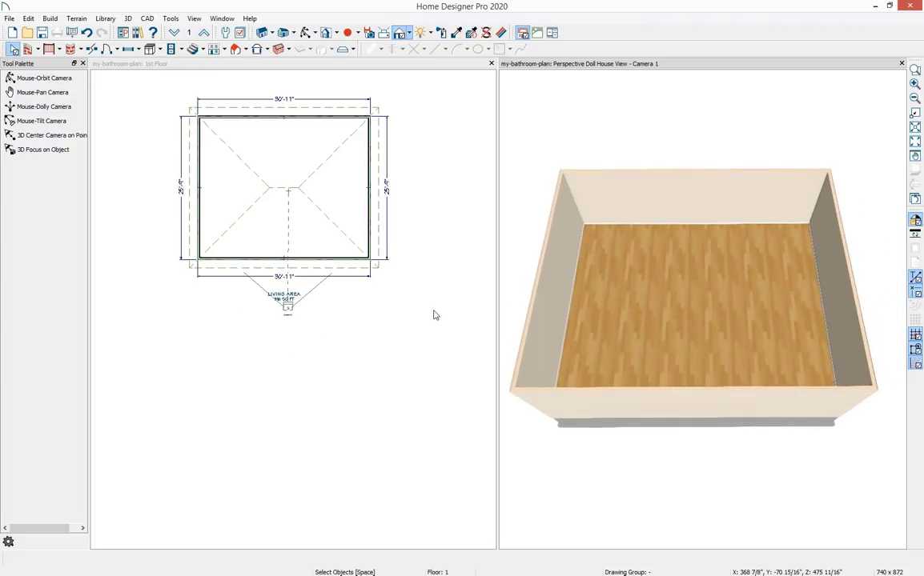
# Select the right wall and set the room's width dimension to 26' 5".
pyautogui.click(314, 165)
pyautogui.scroll(1, 257, 132)
pyautogui.scroll(3, 258, 132)
pyautogui.moveTo(305, 133); pyautogui.dragTo(297, 229, button='middle')
pyautogui.scroll(-1, 305, 289)
pyautogui.scroll(1, 306, 291)
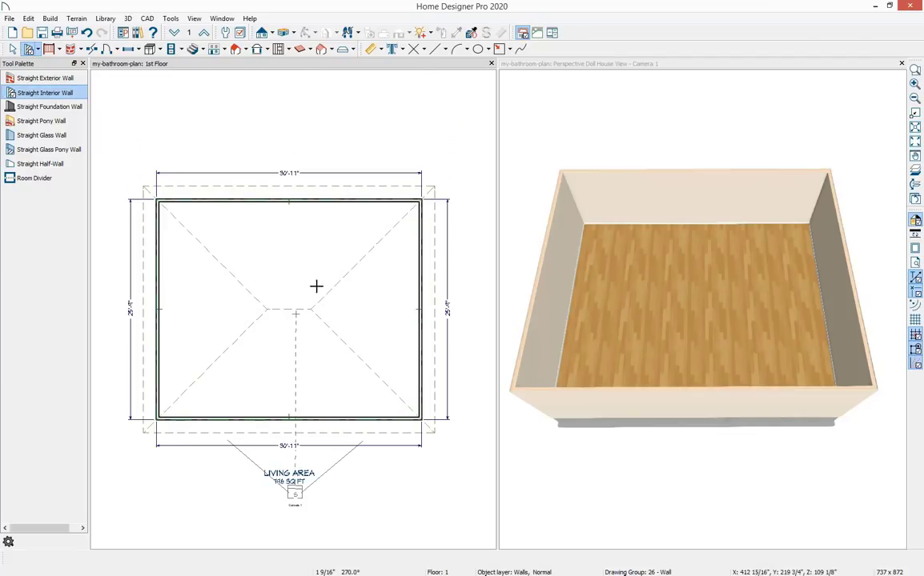
pyautogui.moveTo(315, 286); pyautogui.dragTo(317, 267, button='middle')
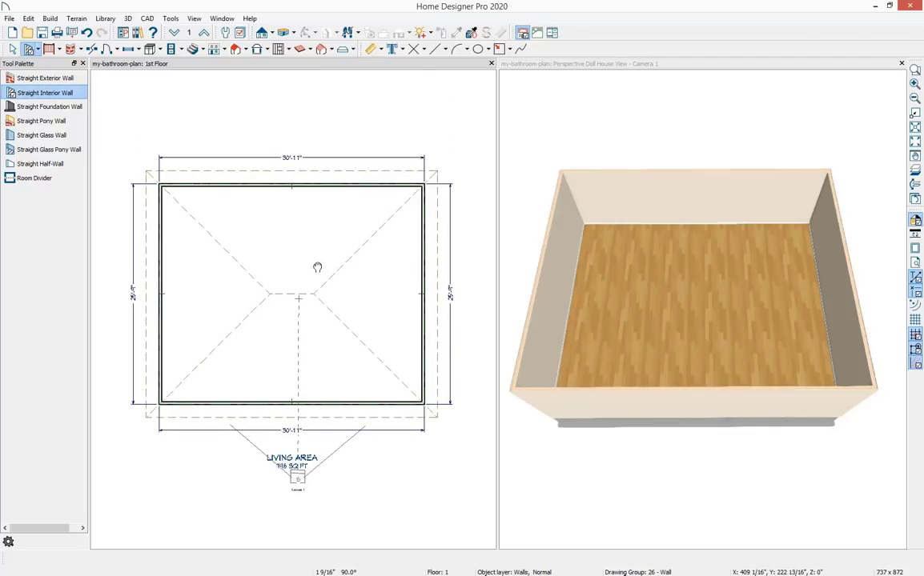
pyautogui.press('space')
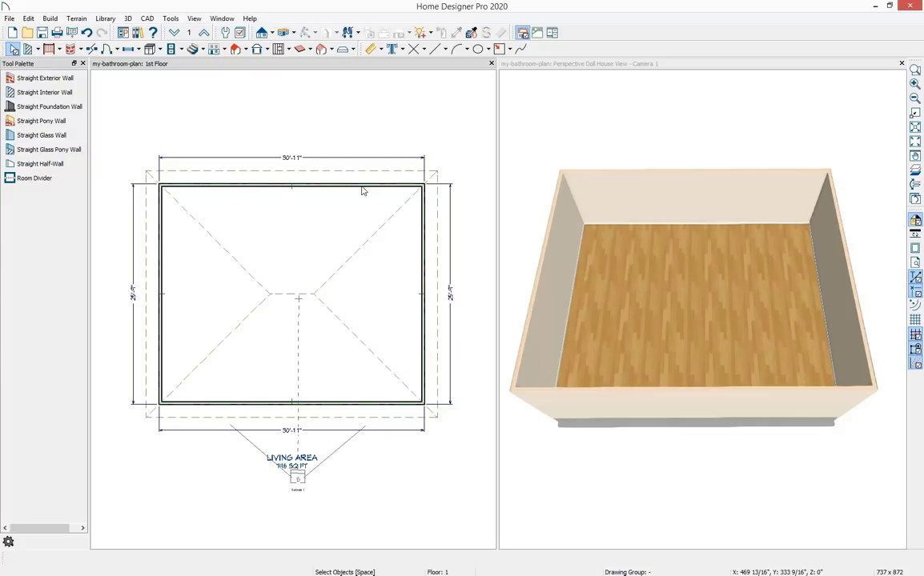
pyautogui.click(424, 216)
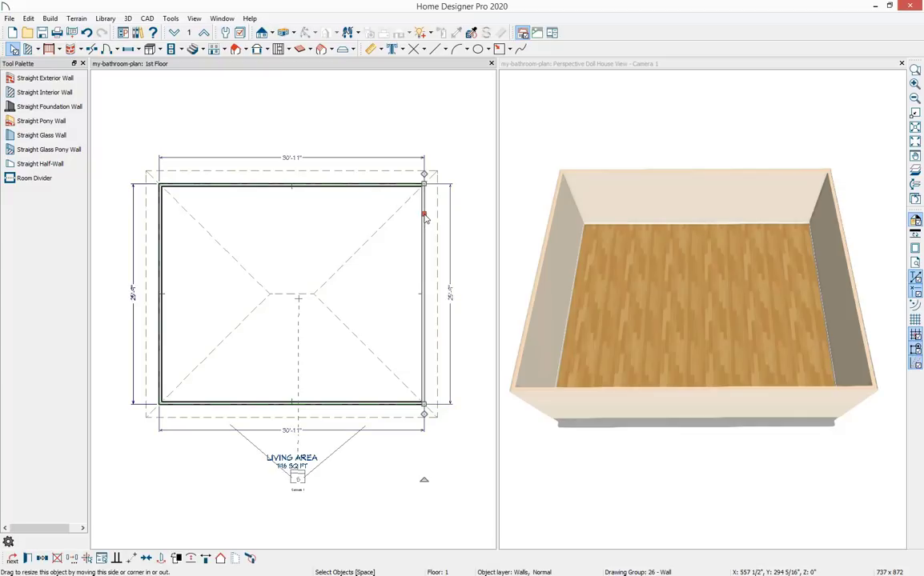
pyautogui.click(291, 160)
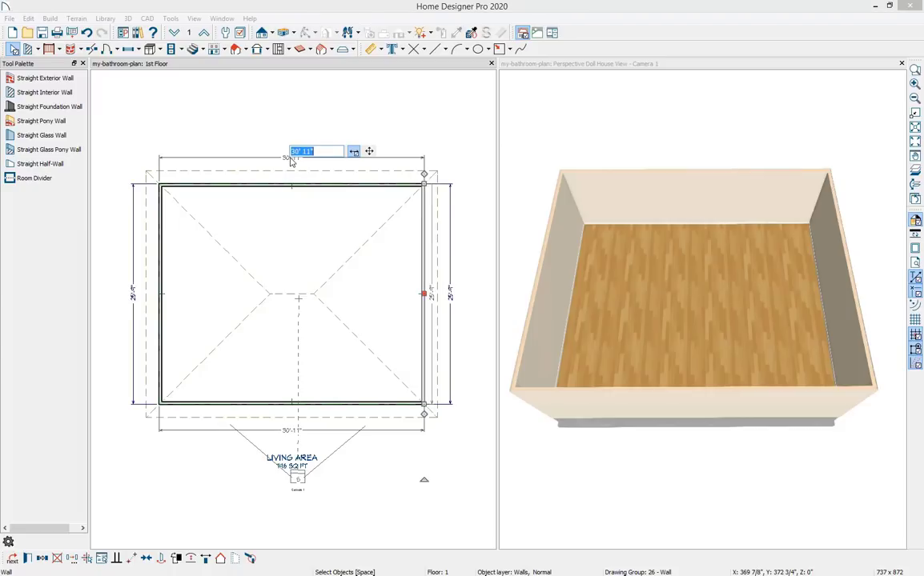
pyautogui.write('26\' 5"')
pyautogui.press('Return')
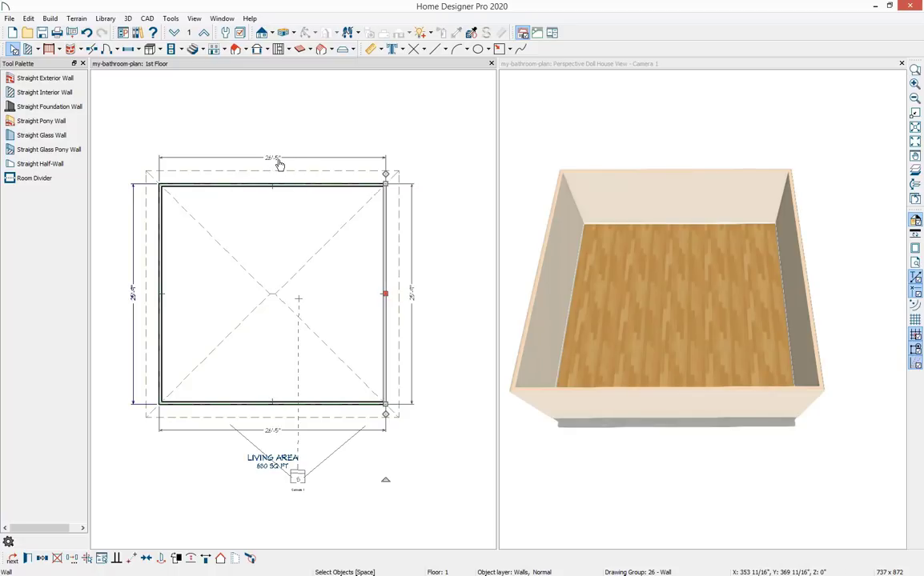
pyautogui.press('Escape')
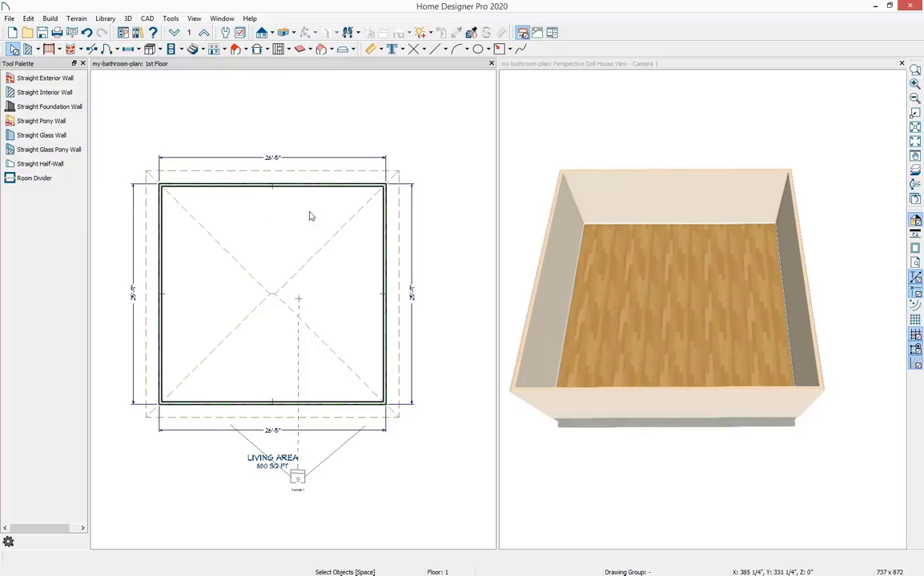
# Select the bottom wall and set the room's depth dimension to 28' 4".
pyautogui.click(330, 407)
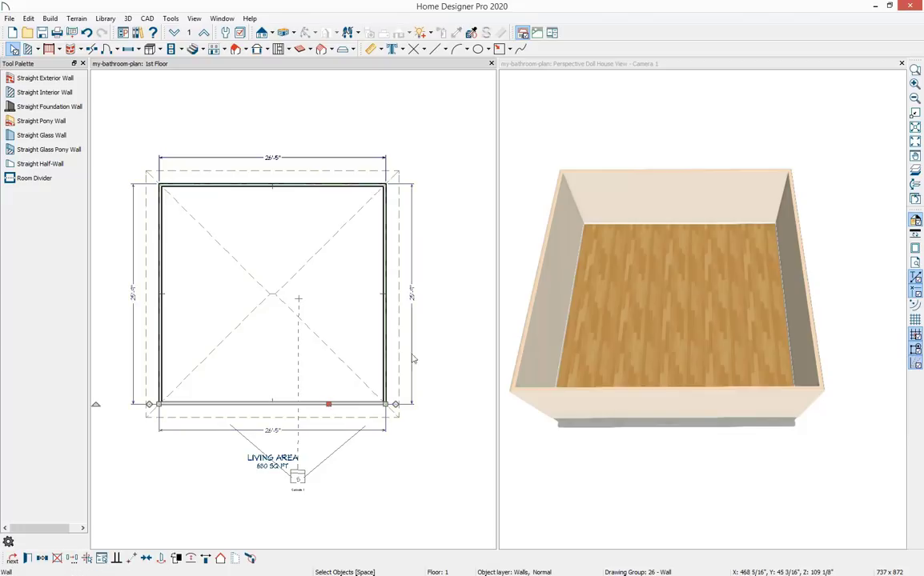
pyautogui.click(413, 298)
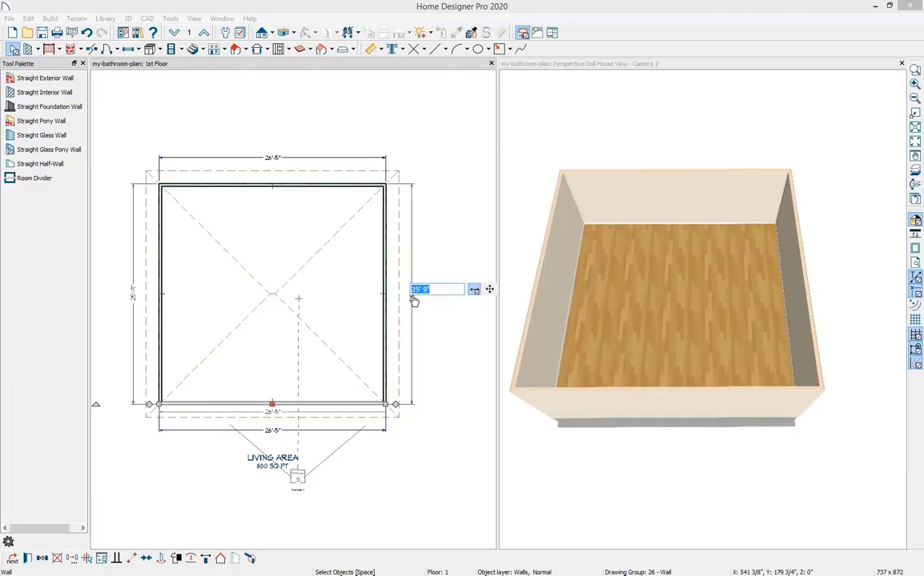
pyautogui.write('28\' 4"')
pyautogui.press('Return')
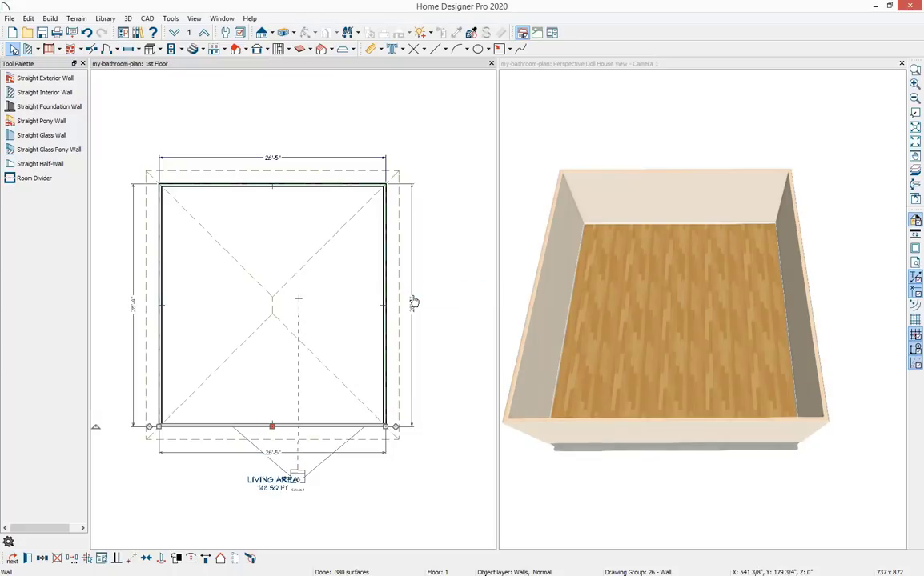
pyautogui.press('Escape')
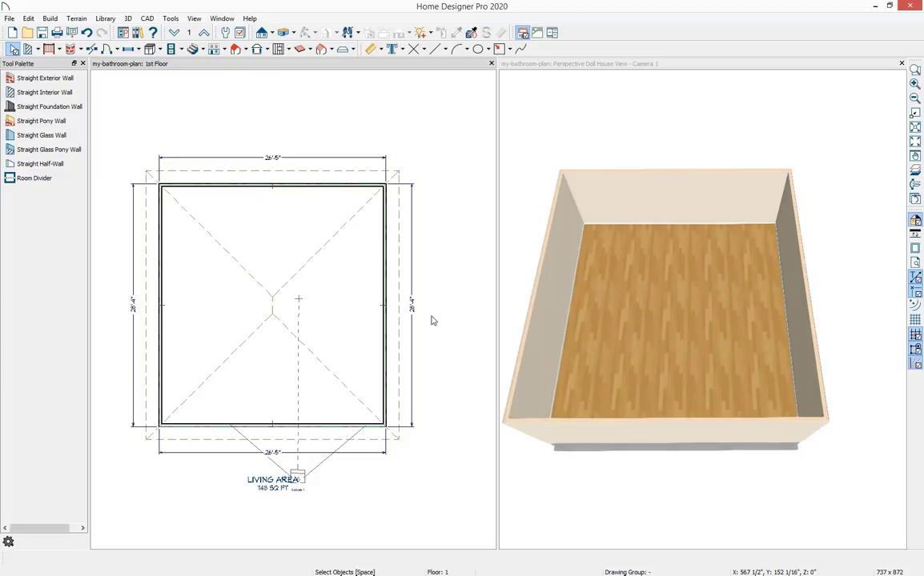
# Draw two L-shaped straight interior walls partitioning the lower half of the room into smaller rooms.
pyautogui.moveTo(633, 306); pyautogui.dragTo(648, 307)
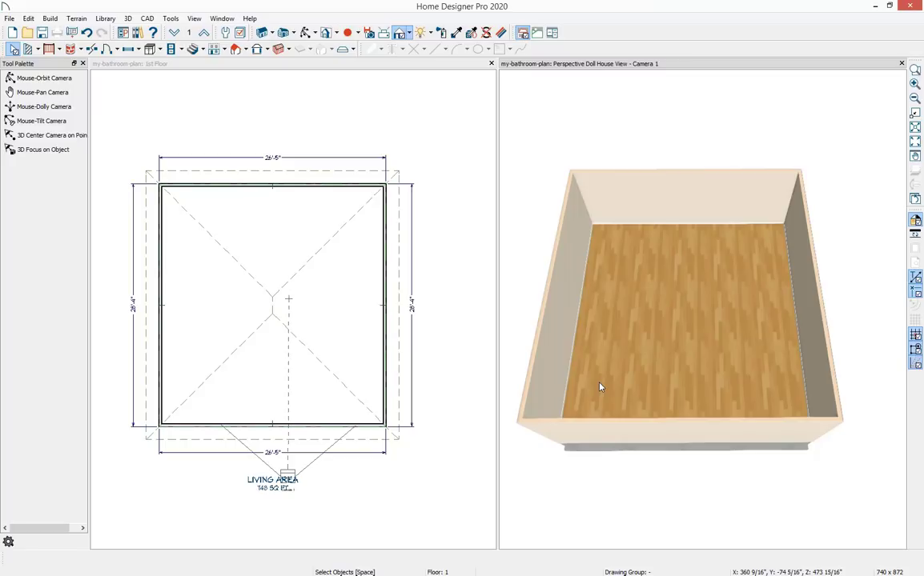
pyautogui.click(479, 308)
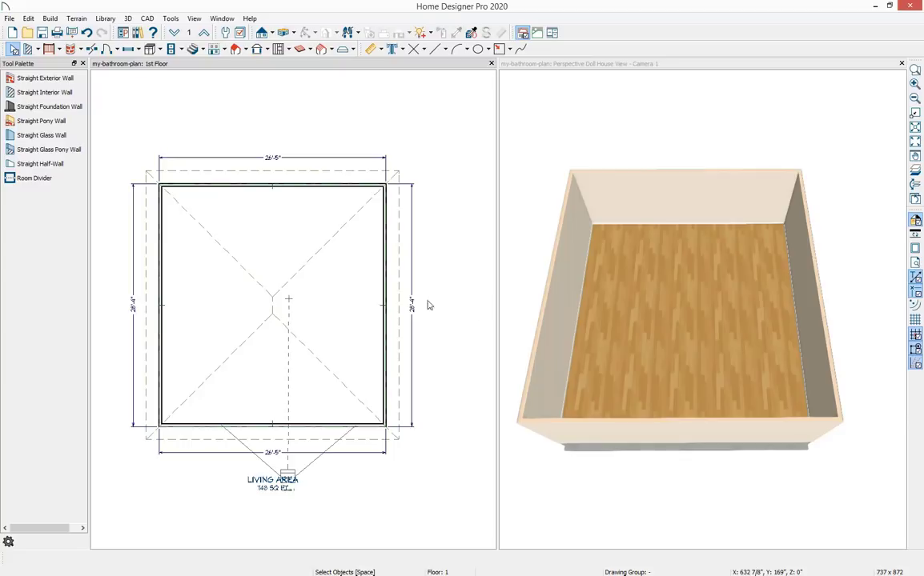
pyautogui.click(66, 96)
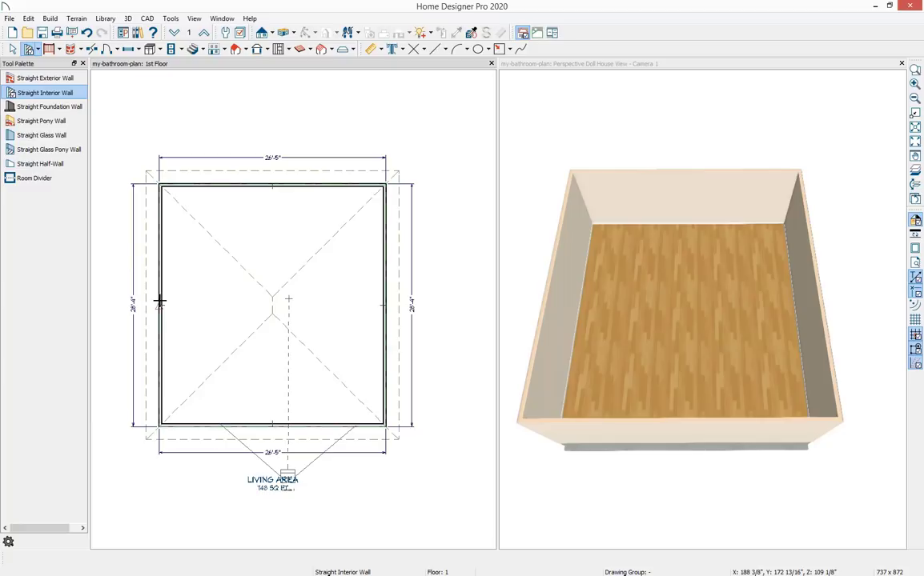
pyautogui.moveTo(176, 304)
pyautogui.mouseDown()
pyautogui.moveTo(237, 314)
pyautogui.moveTo(324, 309)
pyautogui.moveTo(315, 350)
pyautogui.moveTo(325, 425)
pyautogui.mouseUp()
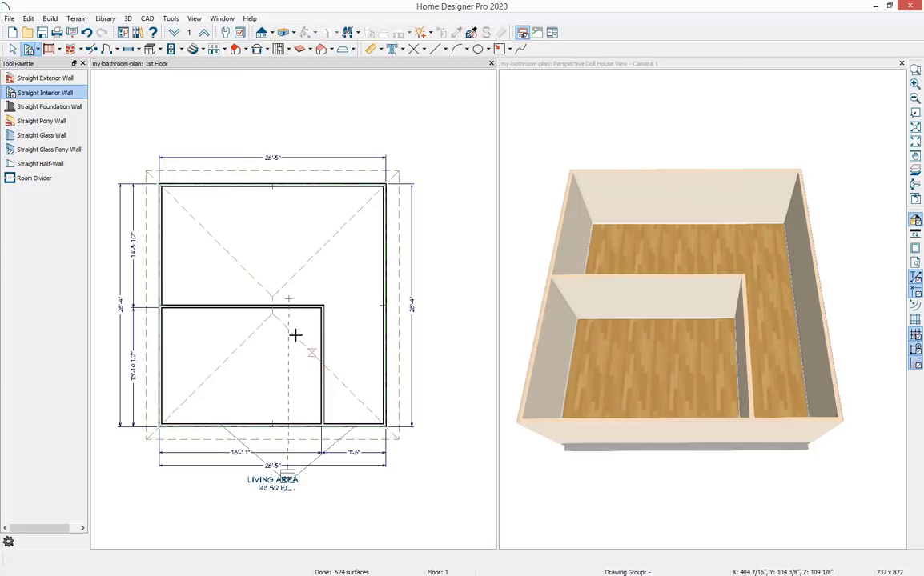
pyautogui.moveTo(285, 304)
pyautogui.mouseDown()
pyautogui.moveTo(286, 362)
pyautogui.moveTo(385, 362)
pyautogui.mouseUp()
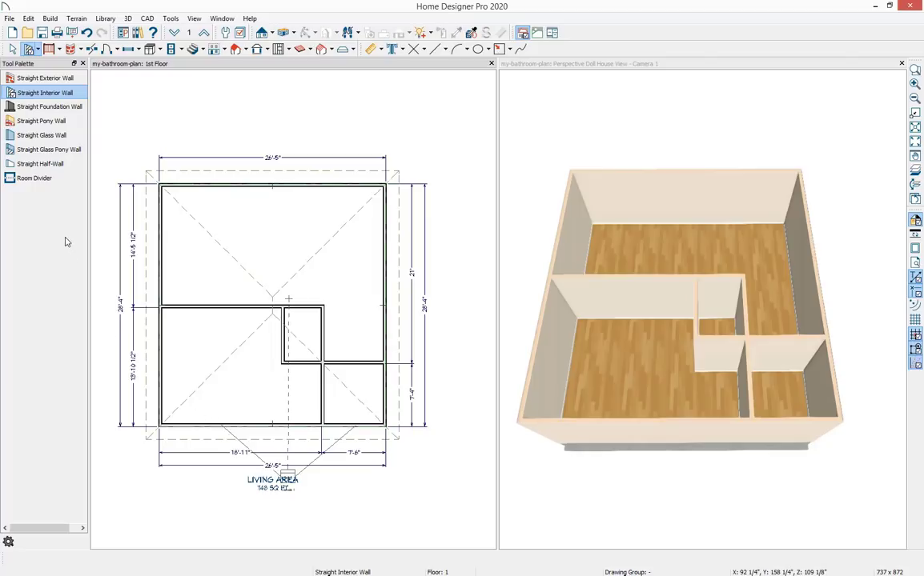
# Draw an L-shaped straight glass pony wall about 4'-10 1/2" by 5'-8 7/16" in the lower-left corner.
pyautogui.click(77, 151)
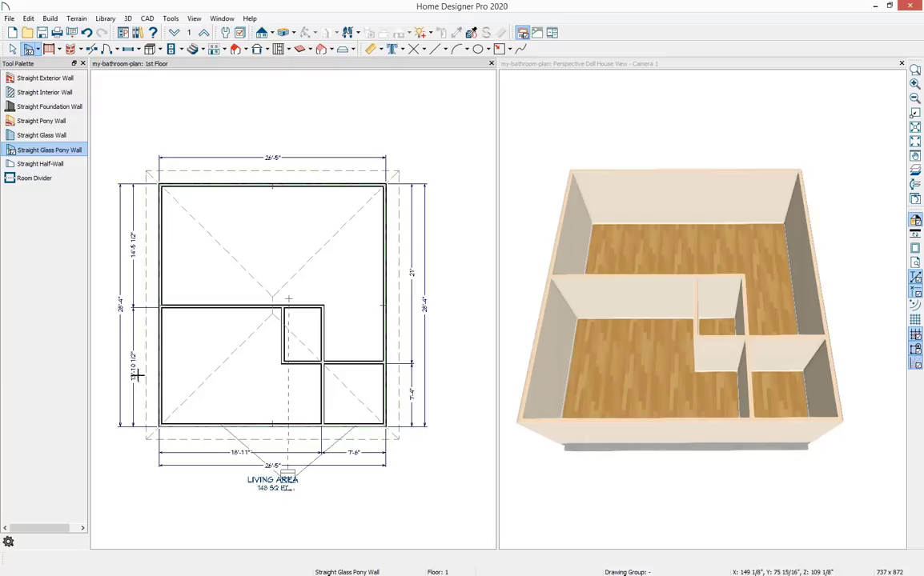
pyautogui.moveTo(167, 376)
pyautogui.mouseDown()
pyautogui.moveTo(200, 377)
pyautogui.moveTo(207, 409)
pyautogui.mouseUp()
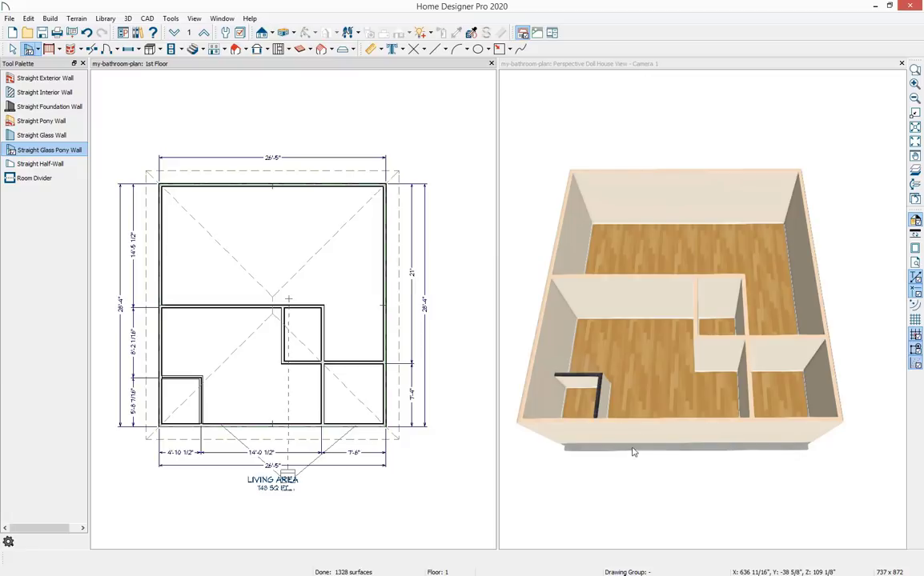
pyautogui.moveTo(723, 396); pyautogui.dragTo(552, 330)
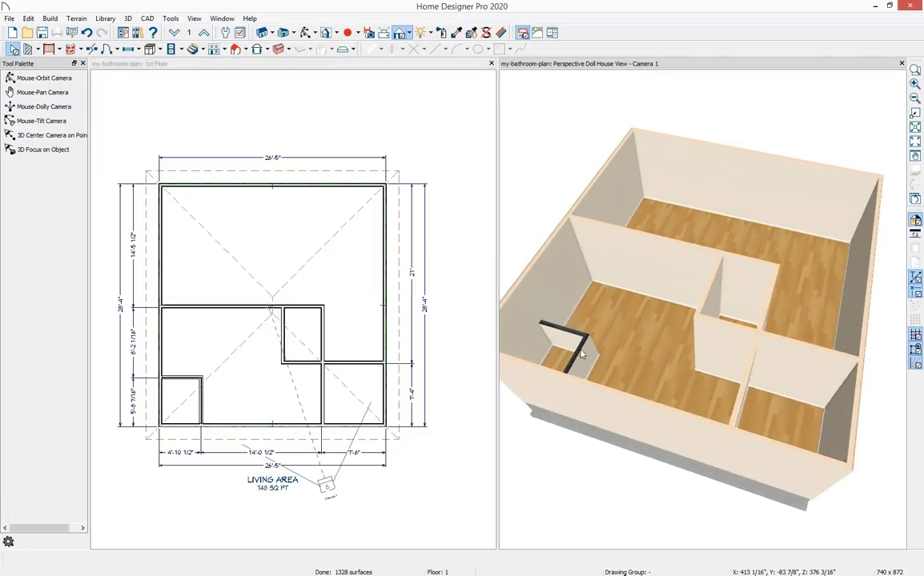
pyautogui.moveTo(669, 387); pyautogui.dragTo(704, 385)
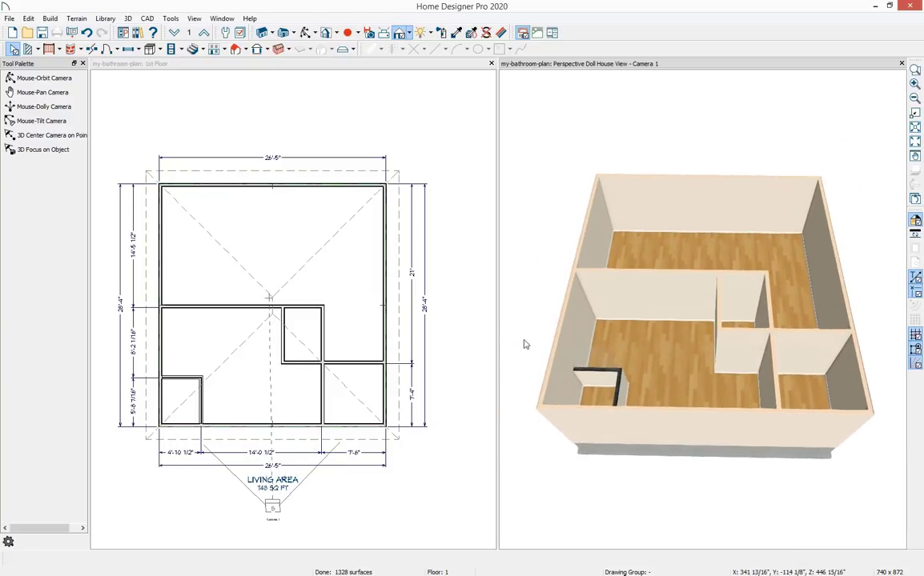
# Open the glass pony wall's specification and review its Structure and Wall Types settings, then close it.
pyautogui.click(446, 293)
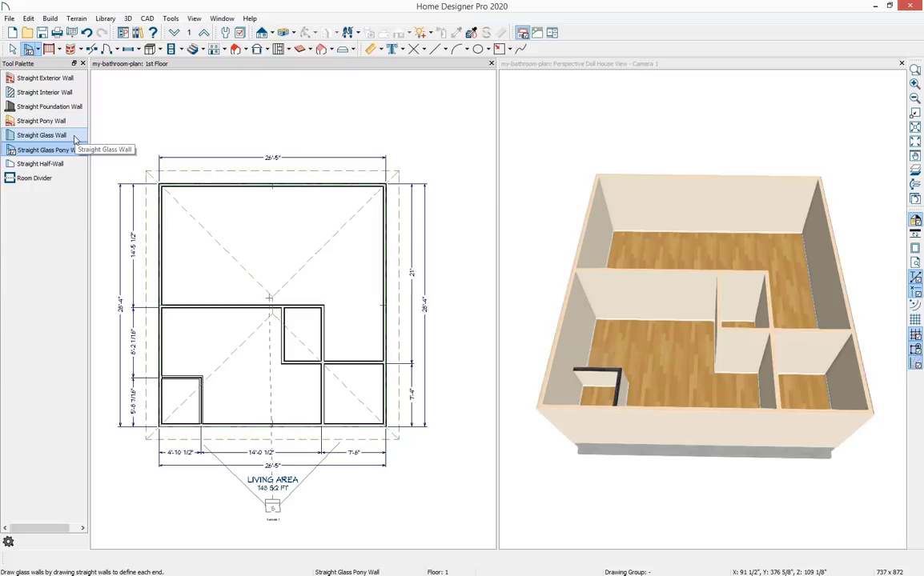
pyautogui.press('space')
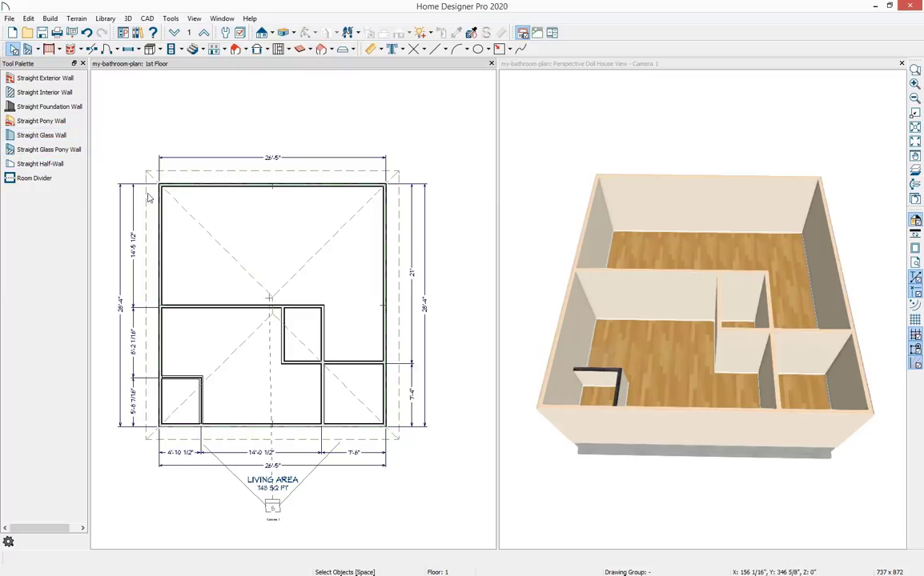
pyautogui.click(192, 378)
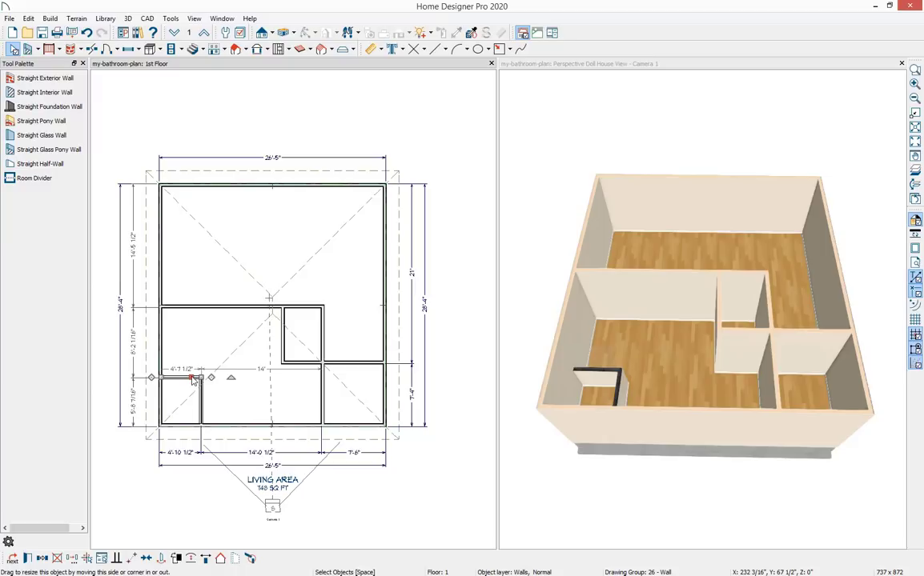
pyautogui.click(28, 559)
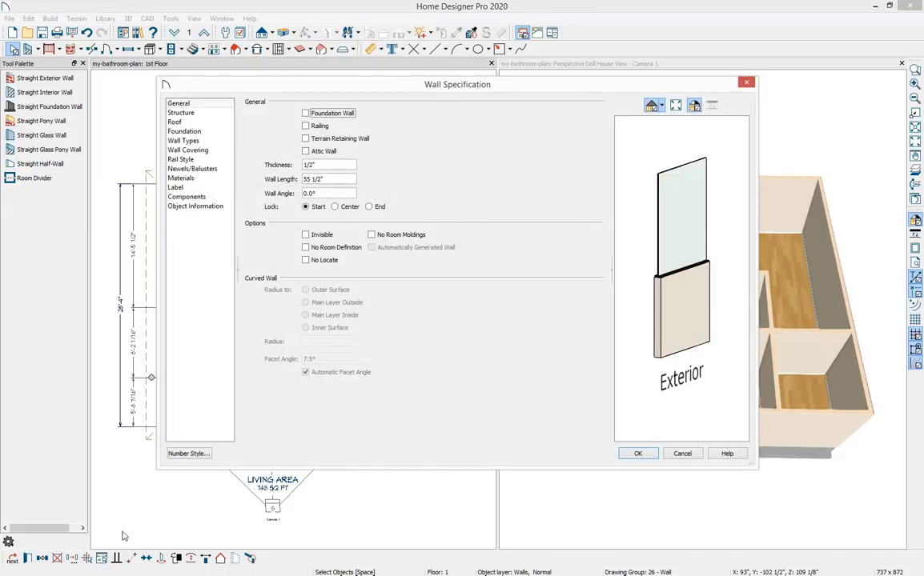
pyautogui.moveTo(478, 88); pyautogui.dragTo(481, 98)
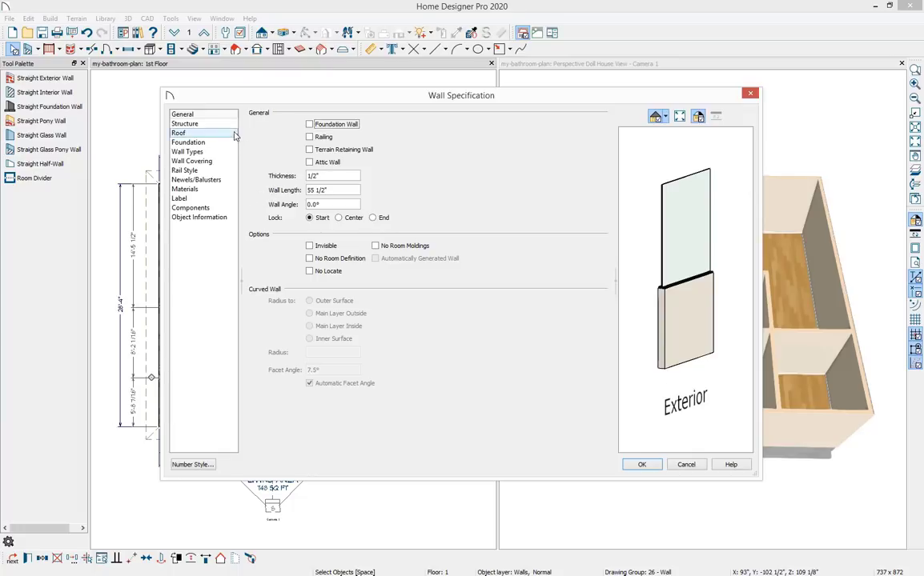
pyautogui.click(228, 126)
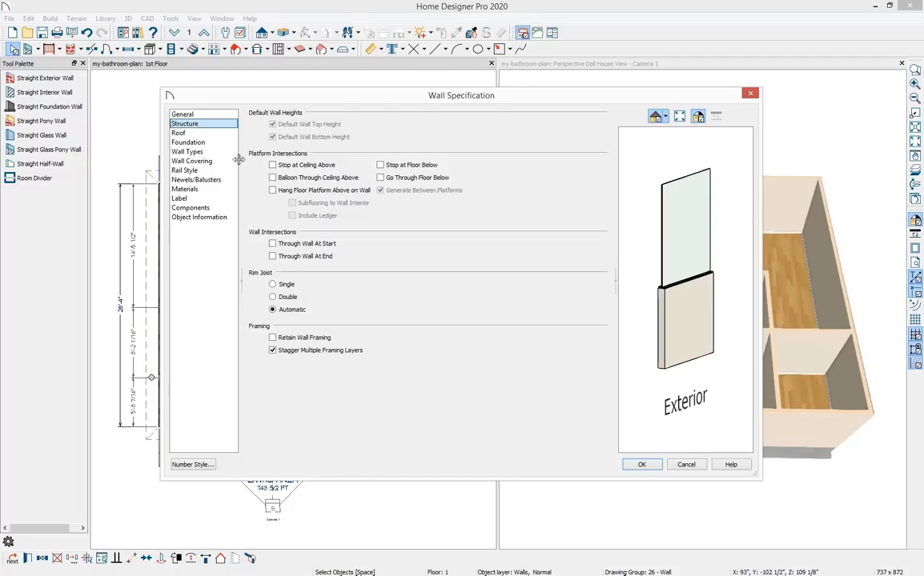
pyautogui.click(227, 152)
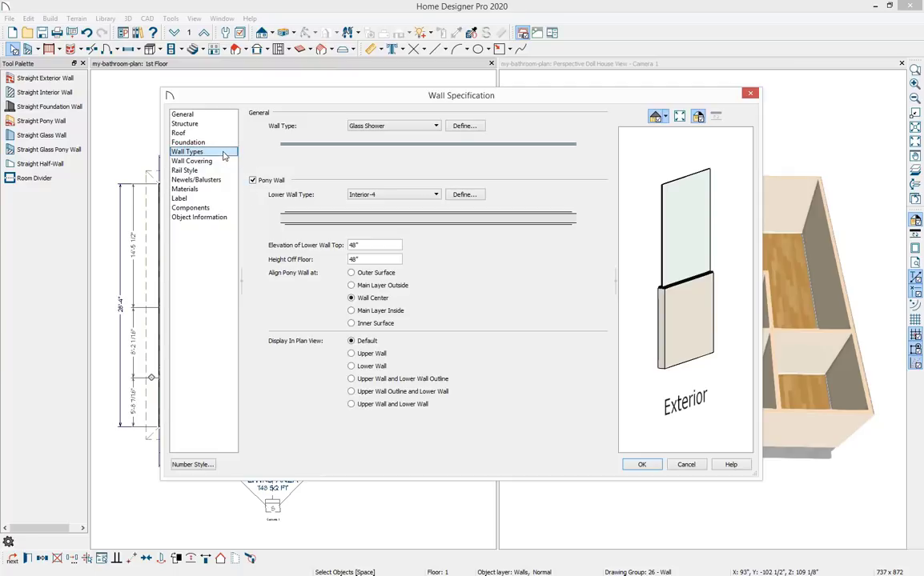
pyautogui.click(253, 181)
pyautogui.click(252, 181)
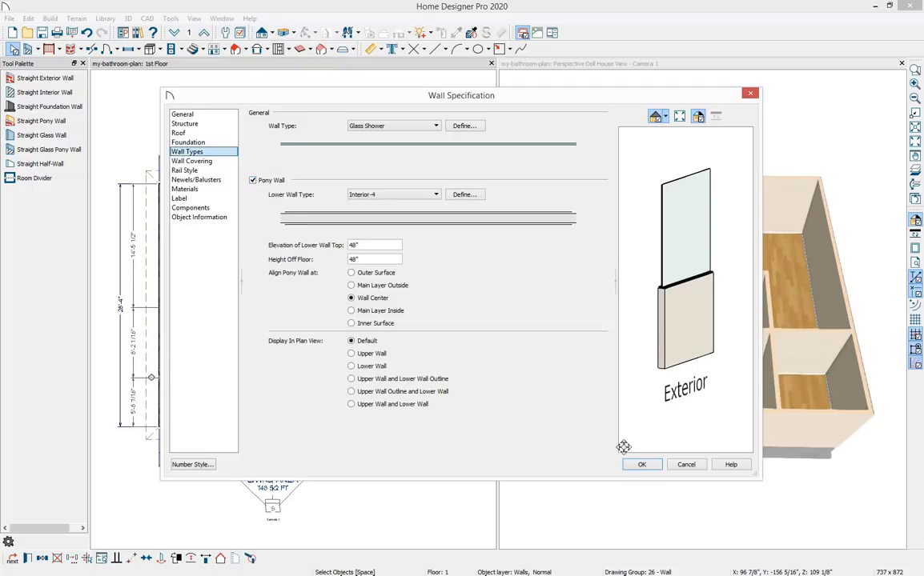
pyautogui.click(645, 465)
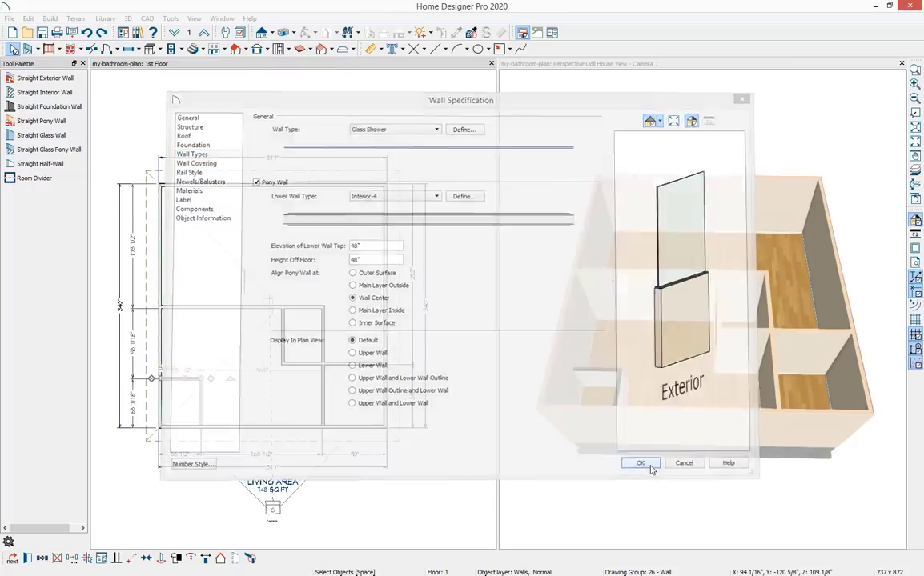
pyautogui.press('Escape')
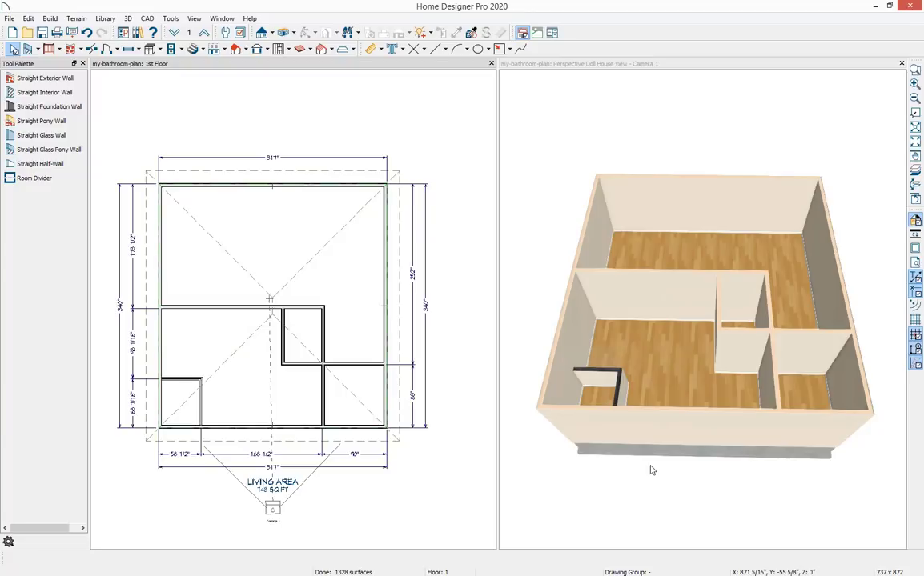
# Generate automatic interior dimensions for the large lower-left room.
pyautogui.click(249, 390)
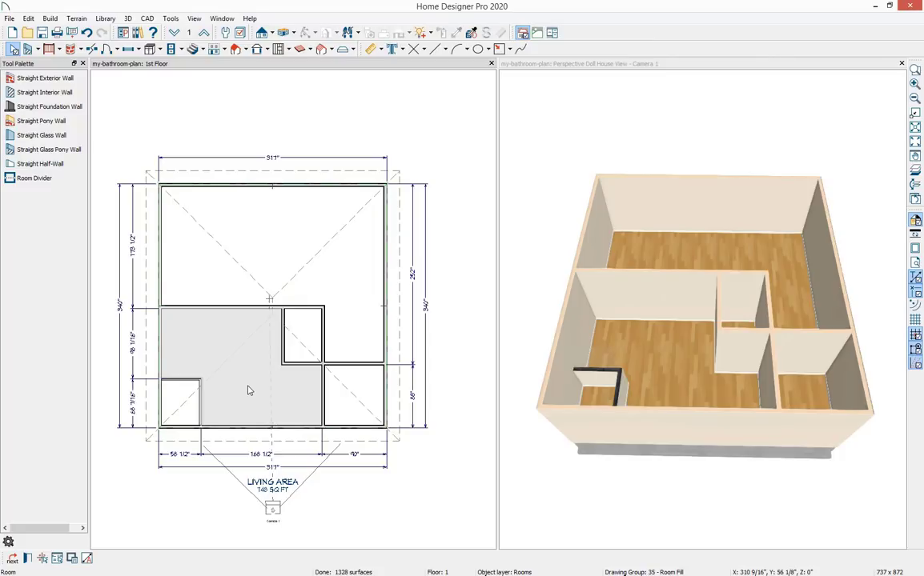
pyautogui.click(87, 558)
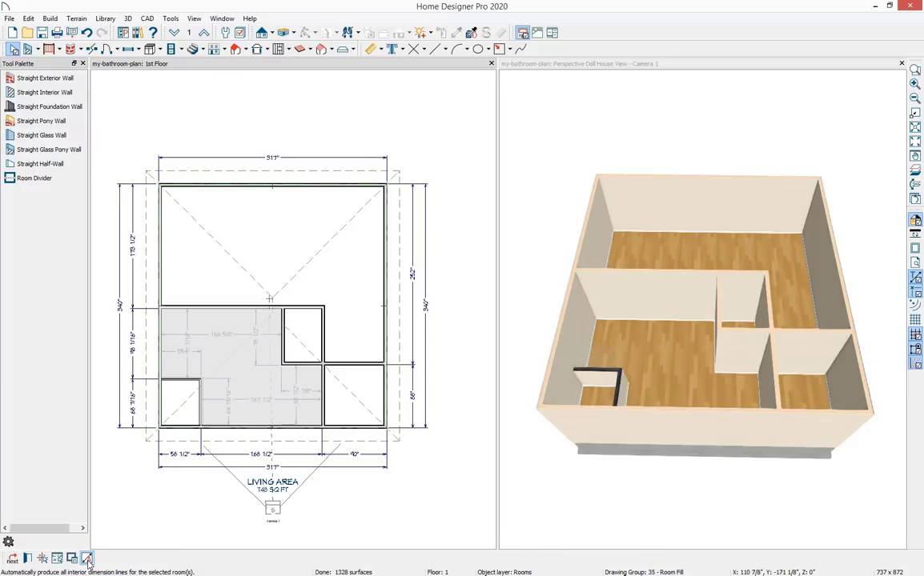
pyautogui.press('Escape')
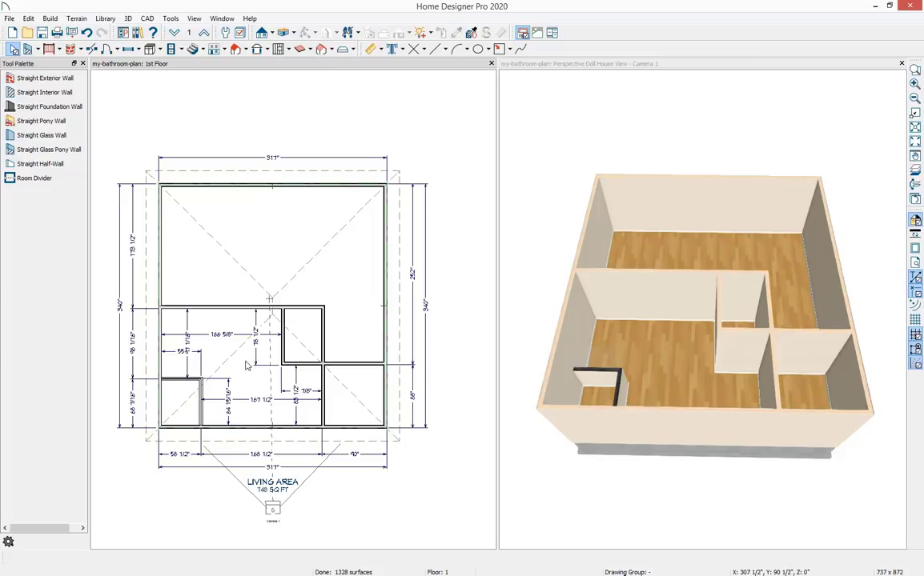
# Move the glass pony wall's horizontal segment so it sits 76" from the bottom wall.
pyautogui.scroll(3, 245, 370)
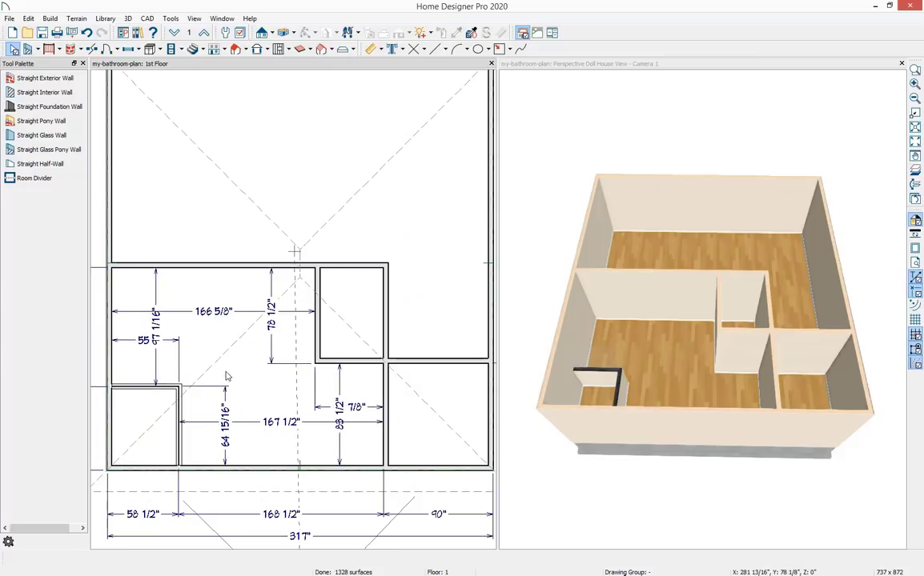
pyautogui.scroll(-1, 237, 374)
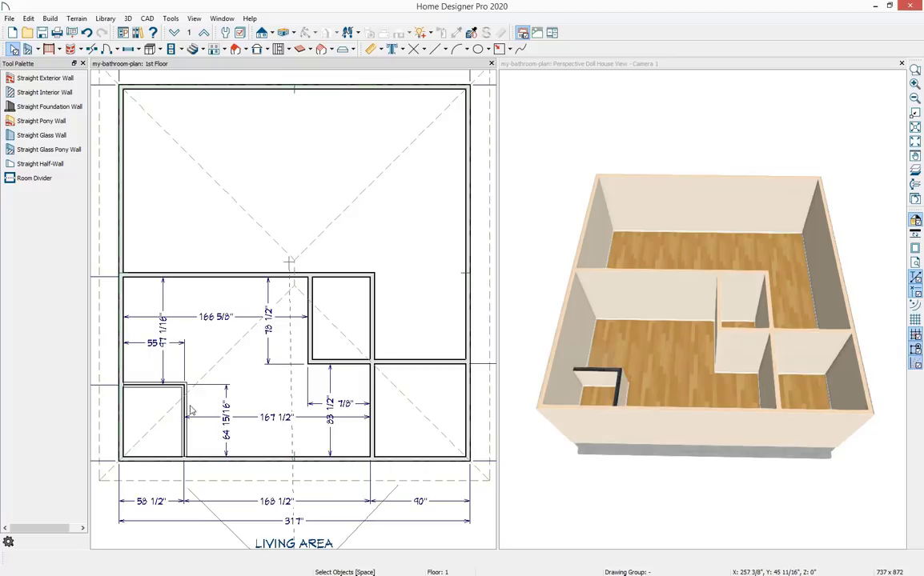
pyautogui.click(152, 386)
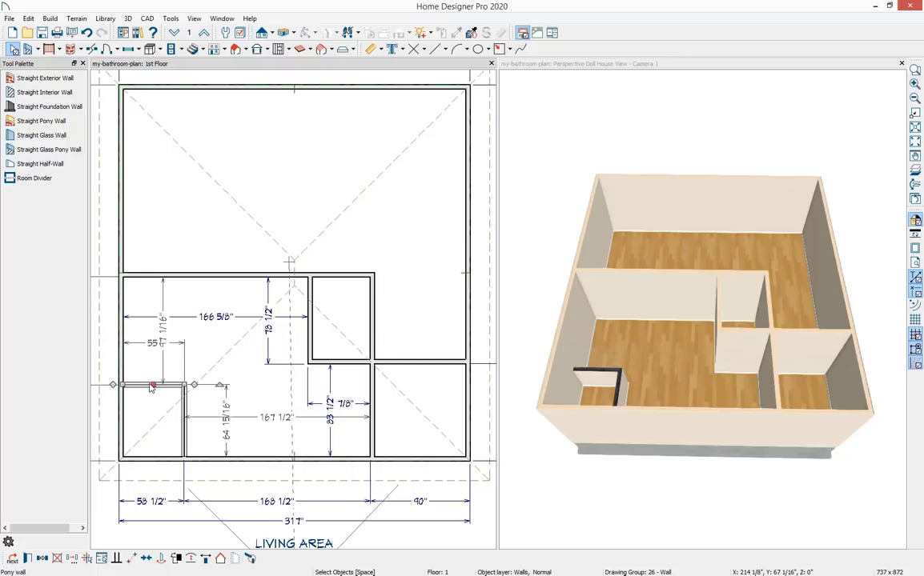
pyautogui.click(226, 429)
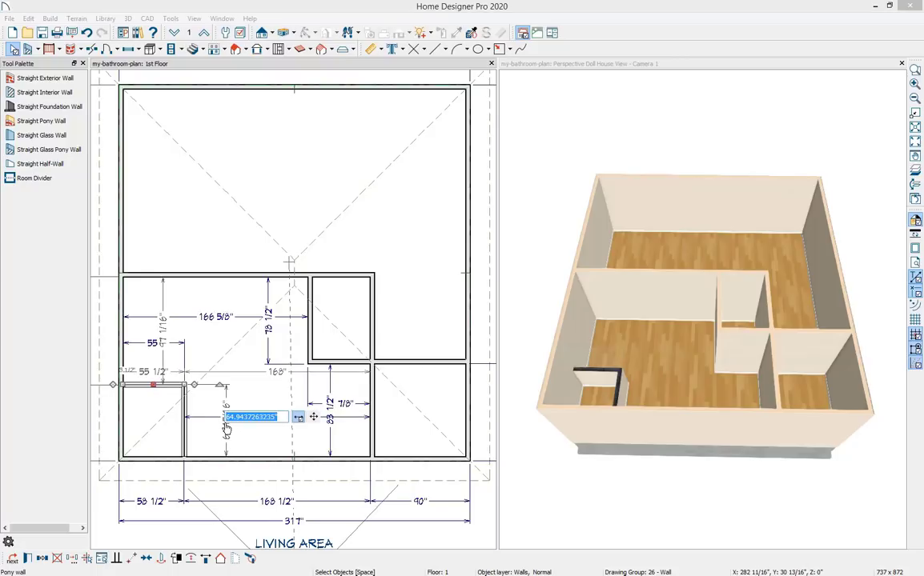
pyautogui.write('76')
pyautogui.press('Return')
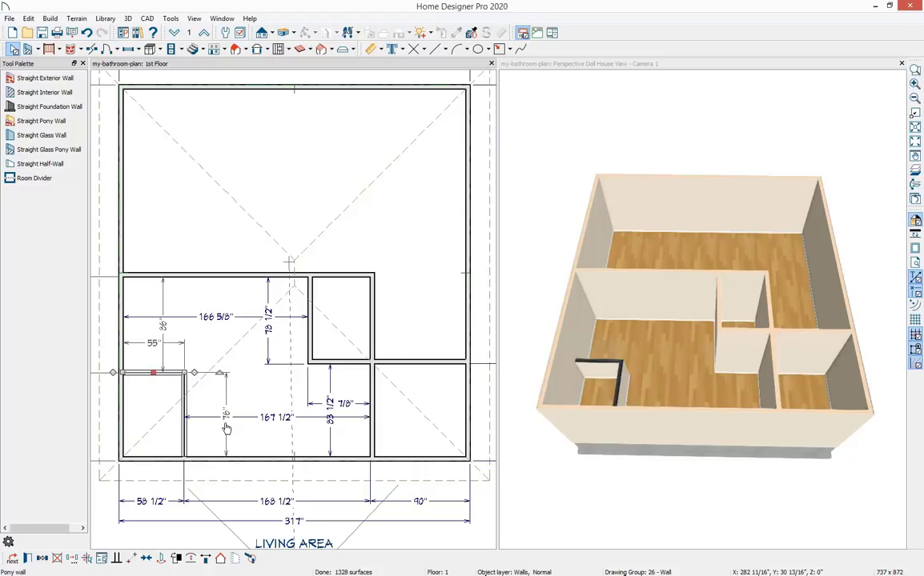
# Move the glass pony wall's vertical segment so it sits 72" from the left wall.
pyautogui.click(184, 388)
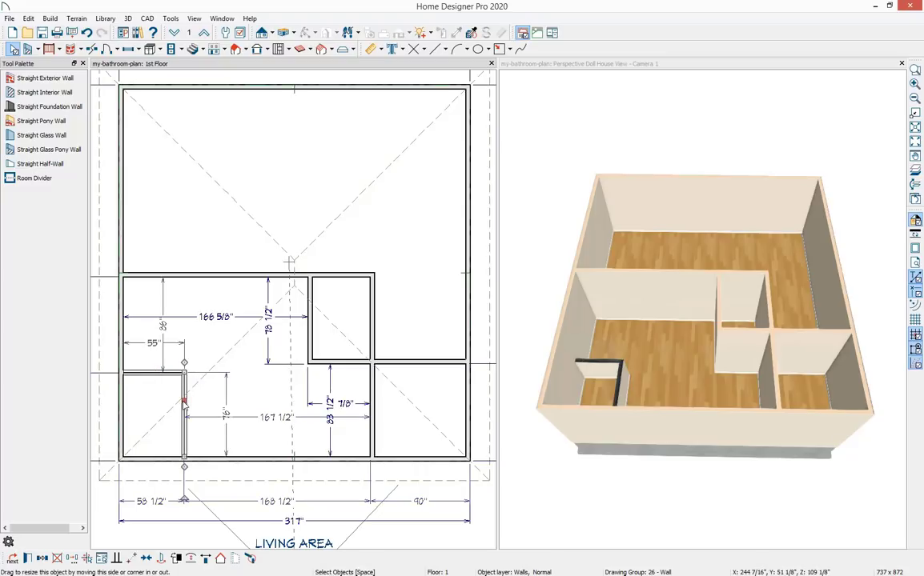
pyautogui.click(153, 345)
pyautogui.write('72')
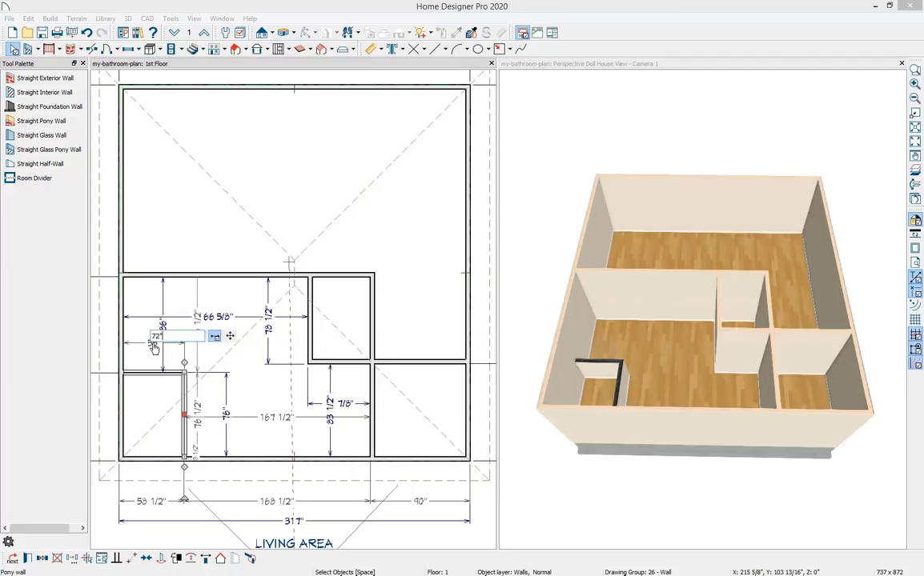
pyautogui.press('Return')
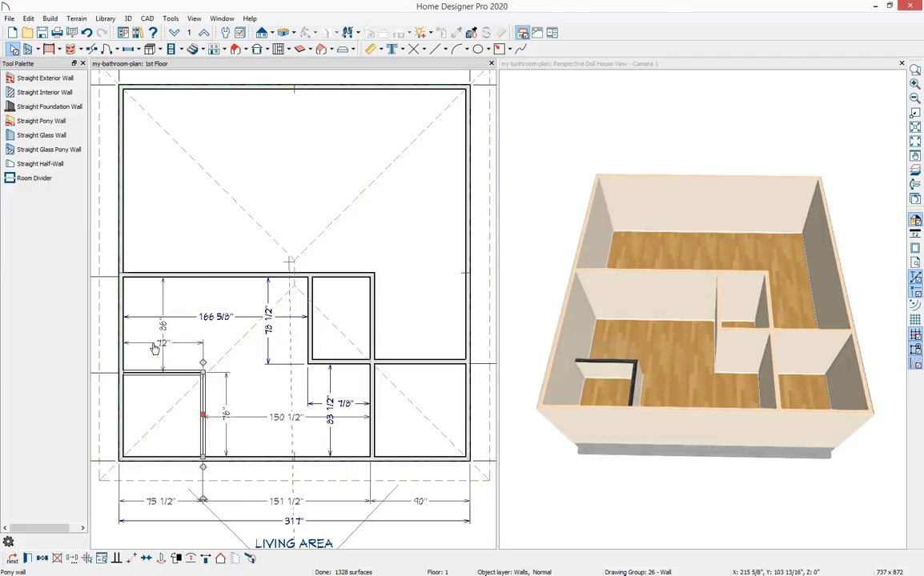
pyautogui.press('Escape')
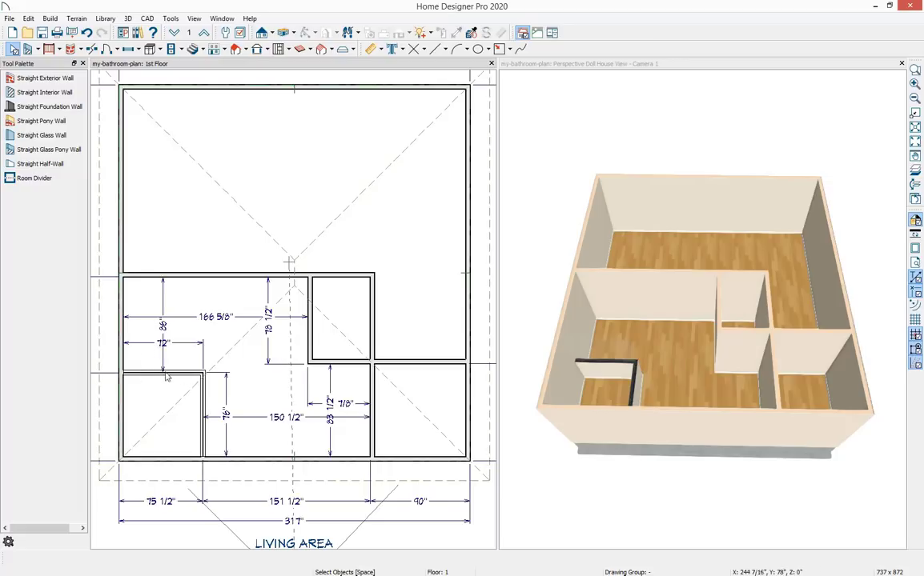
# Move the upper horizontal interior wall so the room below it is 98 1/2" deep.
pyautogui.click(145, 276)
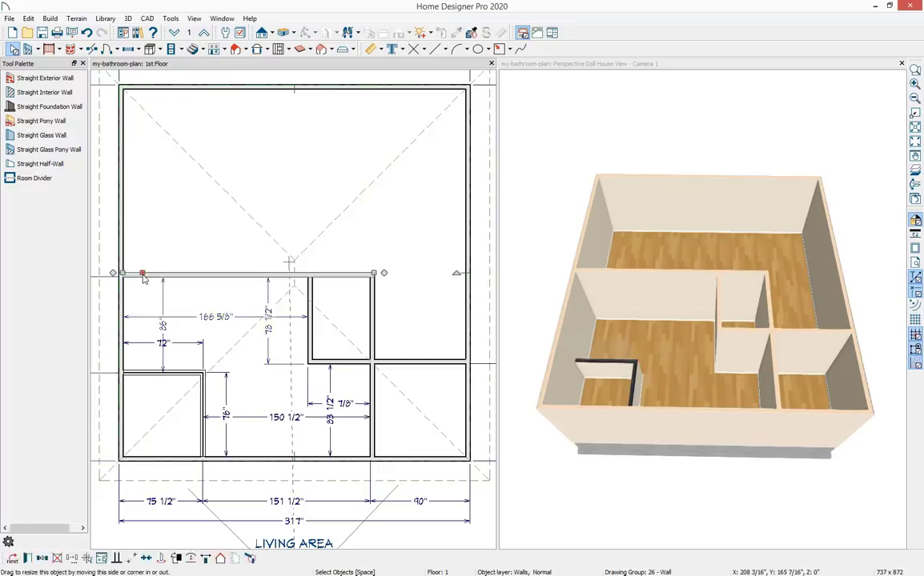
pyautogui.click(164, 325)
pyautogui.write('98.5')
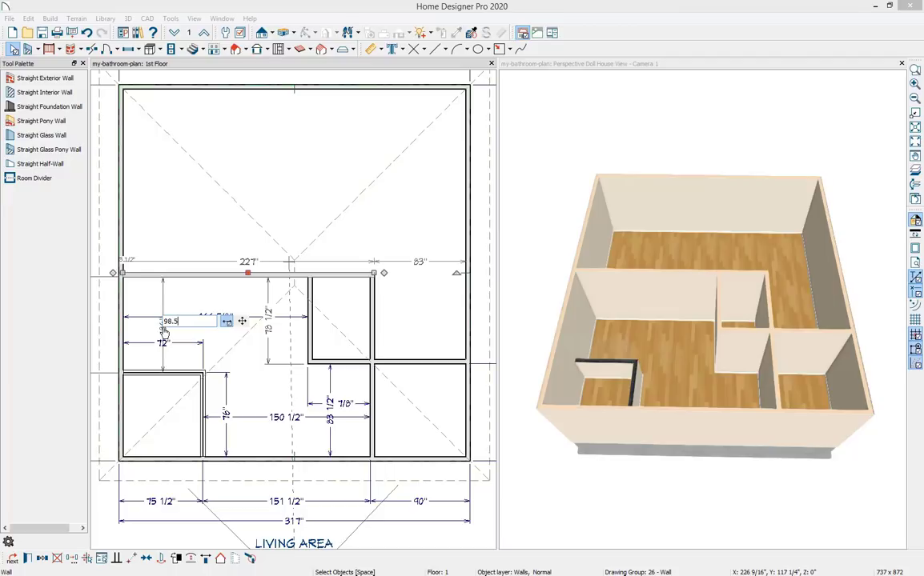
pyautogui.press('Return')
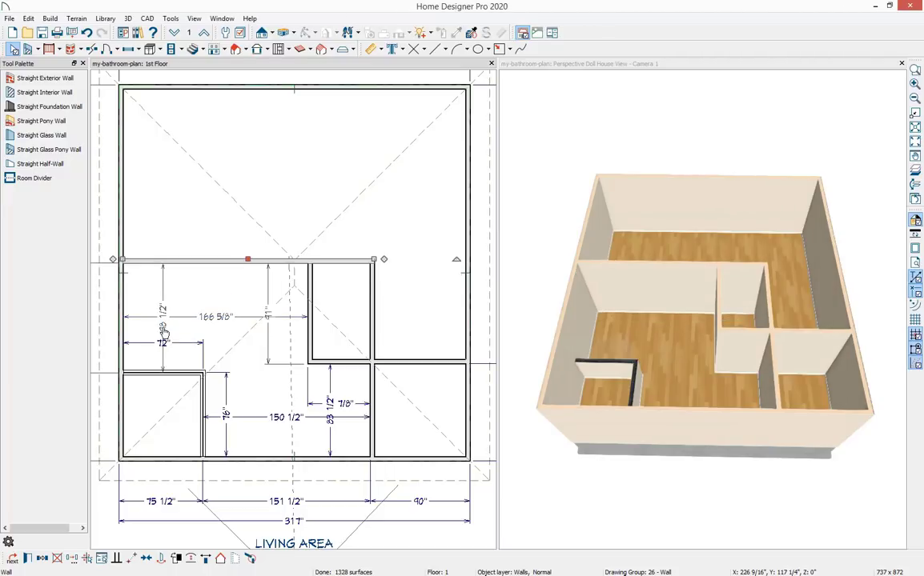
pyautogui.press('Escape')
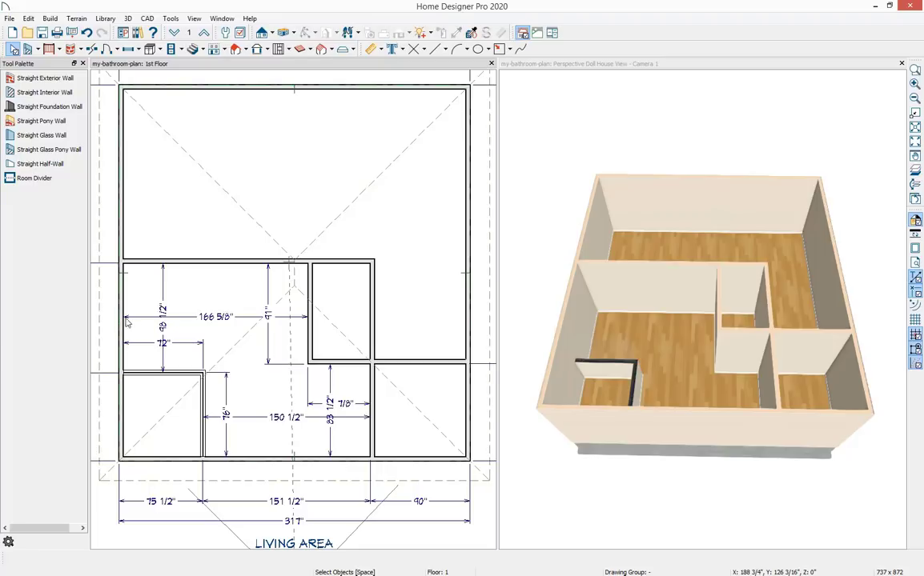
# Move the middle vertical interior wall so it sits 181" from the left wall.
pyautogui.click(311, 323)
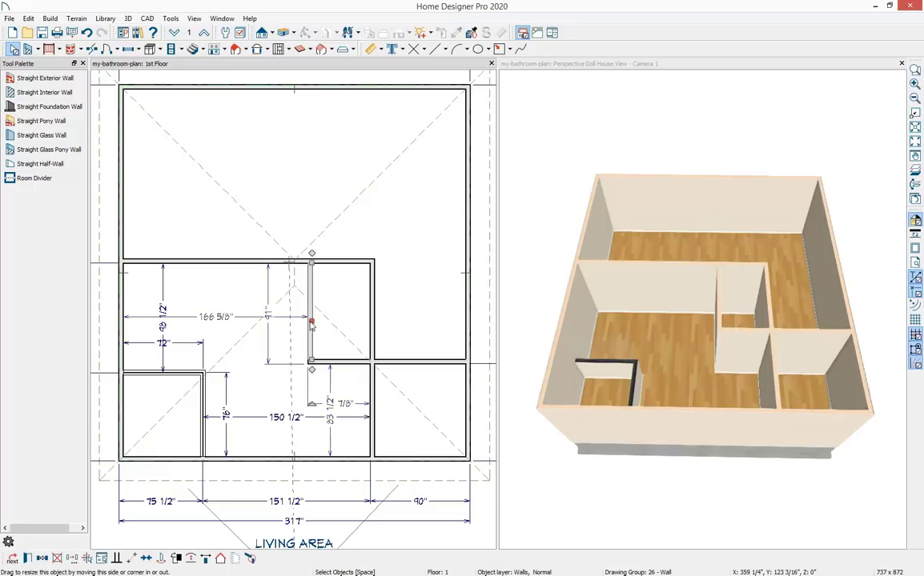
pyautogui.click(215, 318)
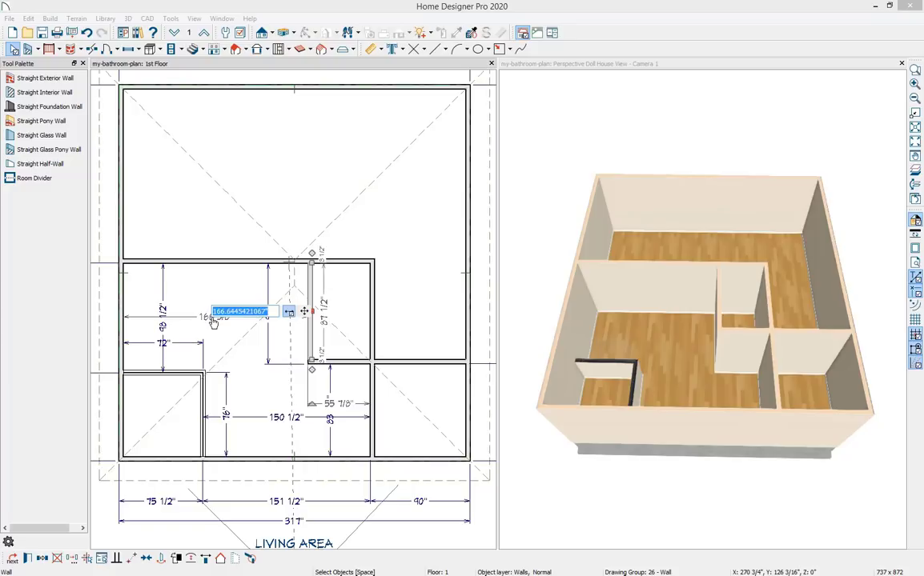
pyautogui.write('181')
pyautogui.press('Return')
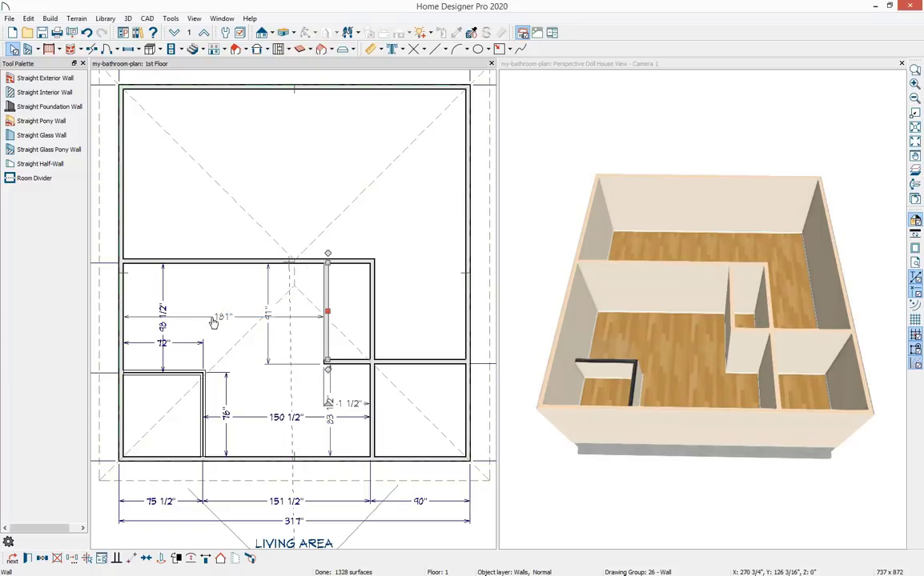
pyautogui.press('Escape')
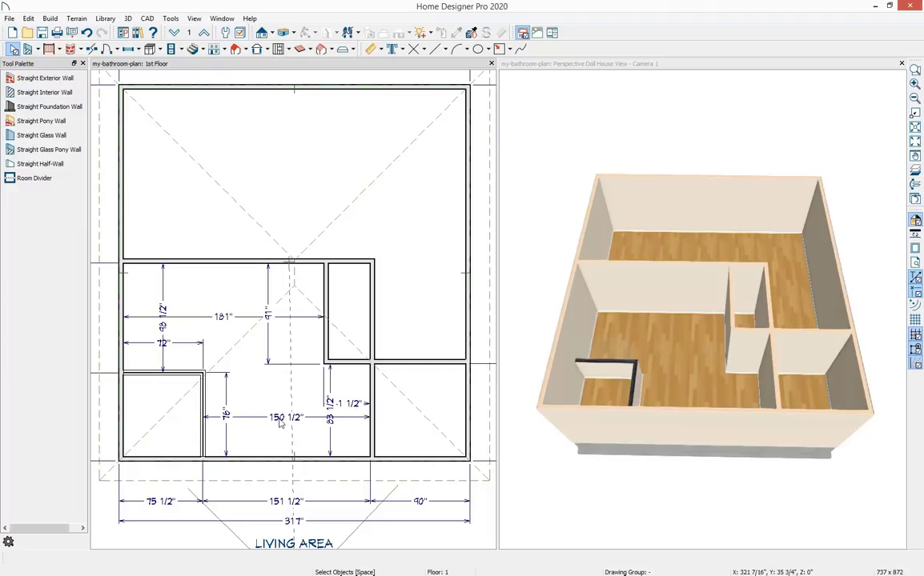
# Move the right vertical interior wall so the lower room is 163 1/2" wide.
pyautogui.click(373, 425)
pyautogui.click(291, 419)
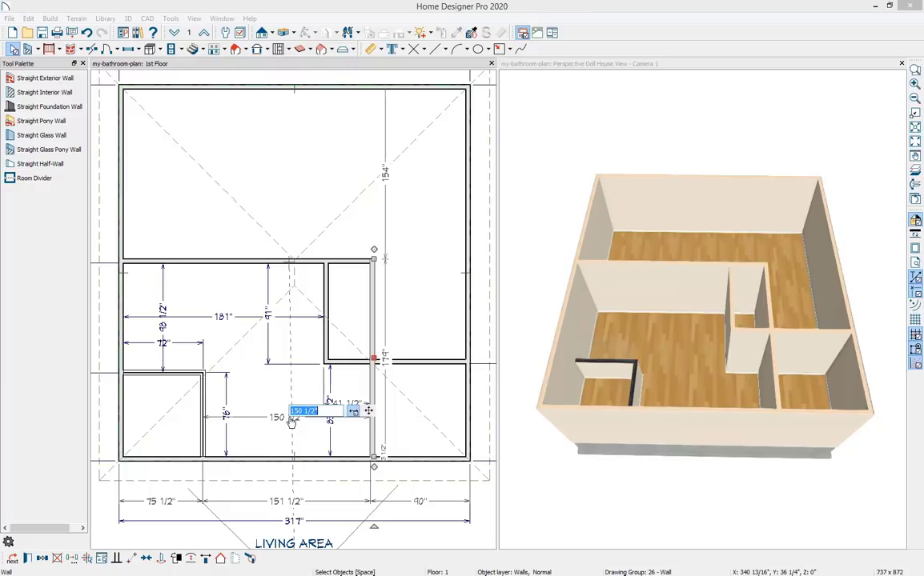
pyautogui.write('163.5')
pyautogui.press('Return')
pyautogui.press('Escape')
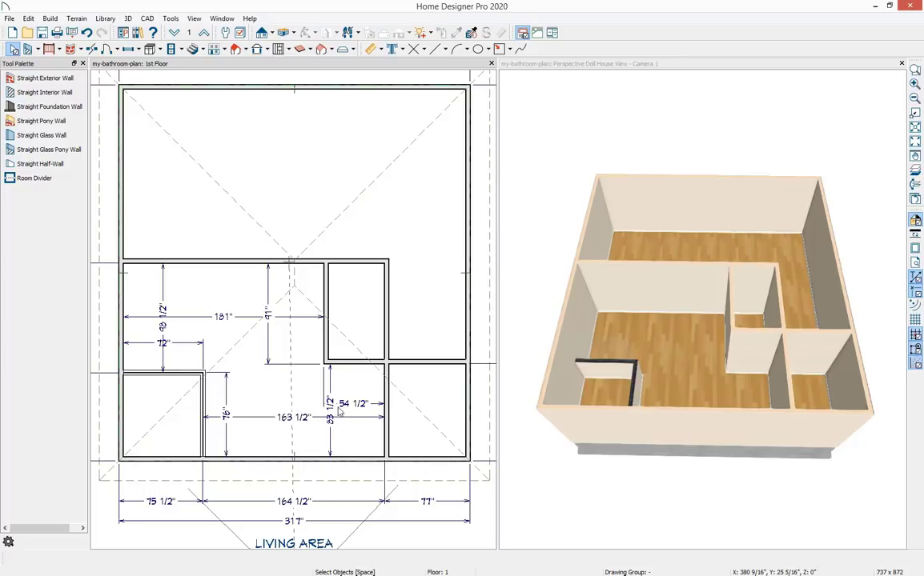
# Move the short horizontal interior wall so it sits 104" above the bottom wall.
pyautogui.click(340, 362)
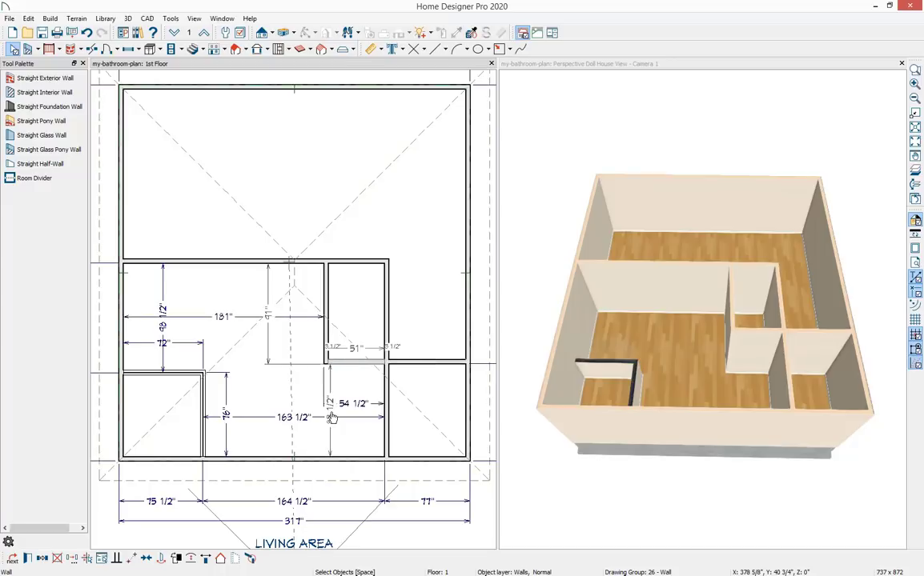
pyautogui.click(332, 404)
pyautogui.write('104')
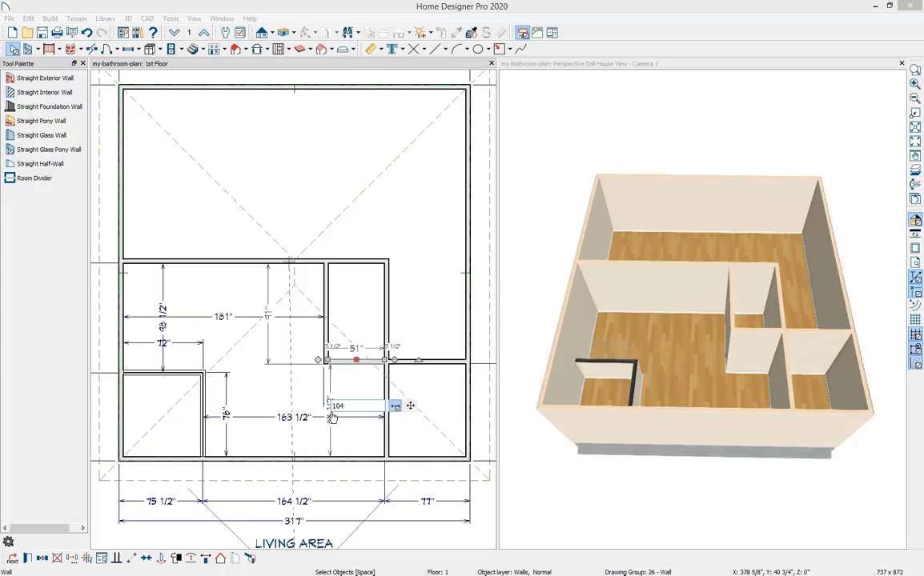
pyautogui.press('Return')
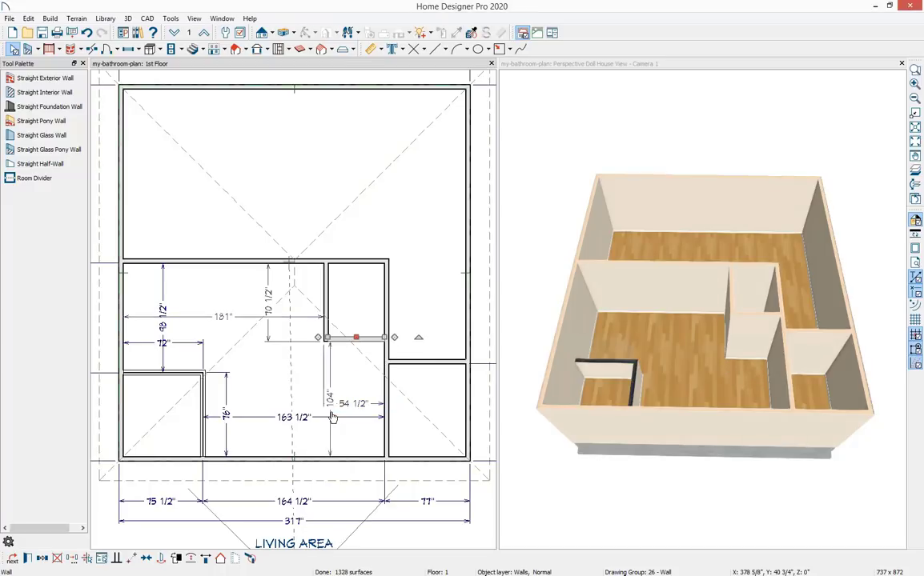
# Hide the Roof Planes, Dimensions Automatic and Dimensions Manual layers in the plan's layer display options.
pyautogui.press('Escape')
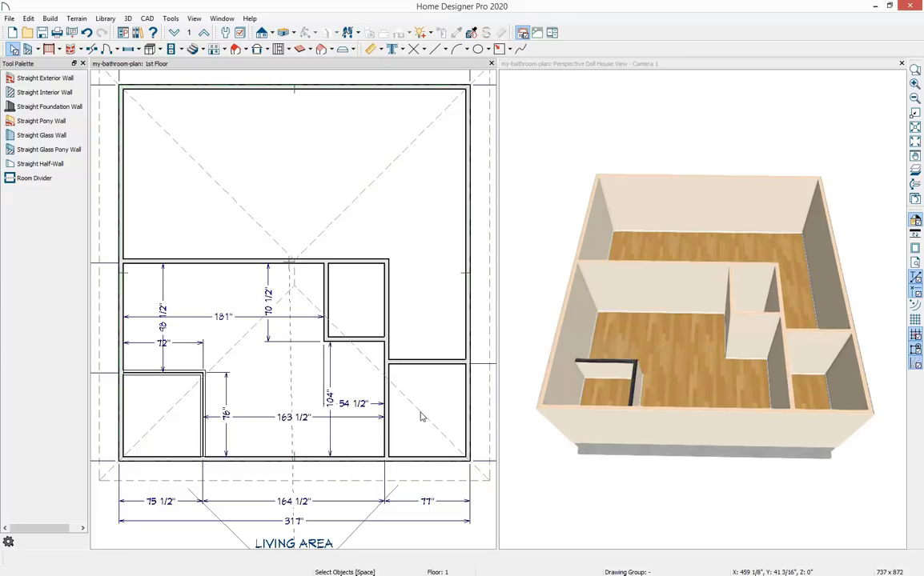
pyautogui.scroll(-4, 420, 417)
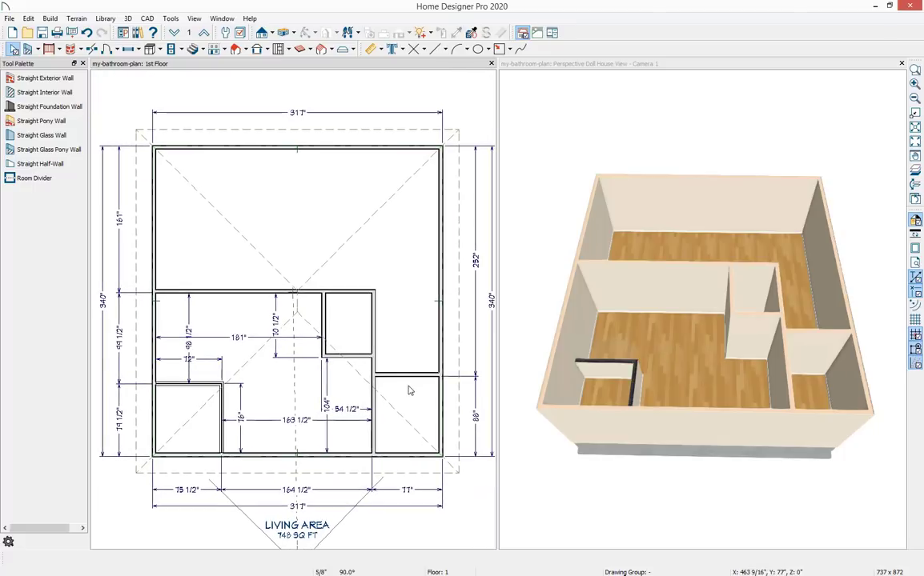
pyautogui.moveTo(410, 380); pyautogui.dragTo(406, 379, button='middle')
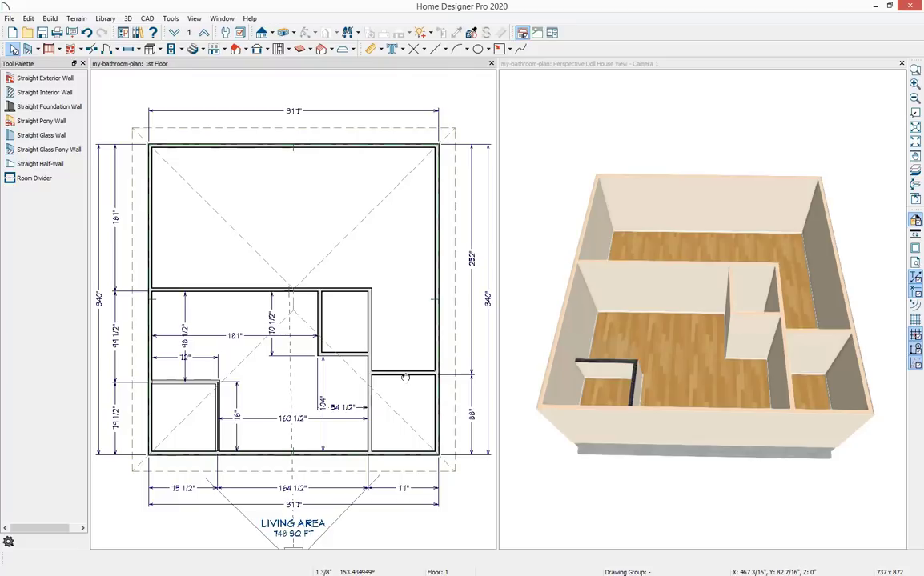
pyautogui.click(171, 18)
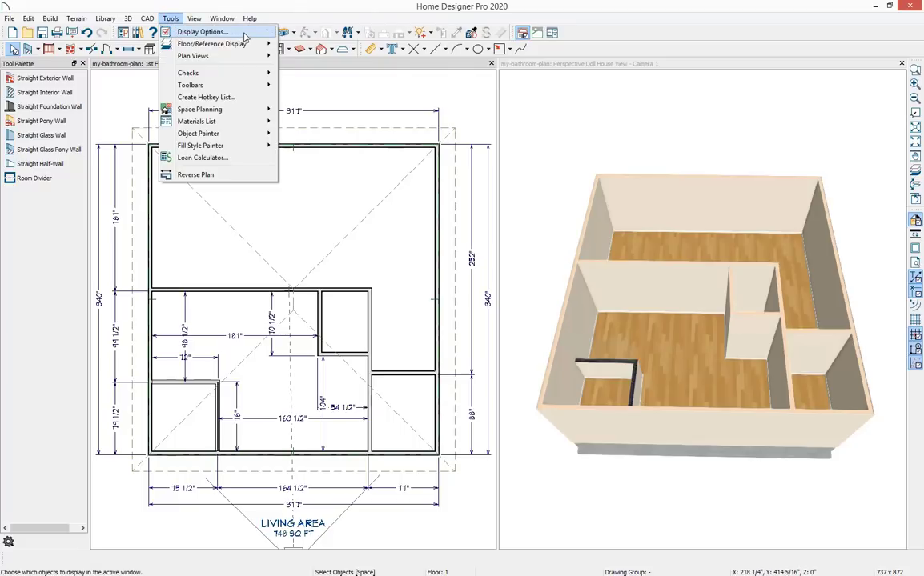
pyautogui.click(205, 32)
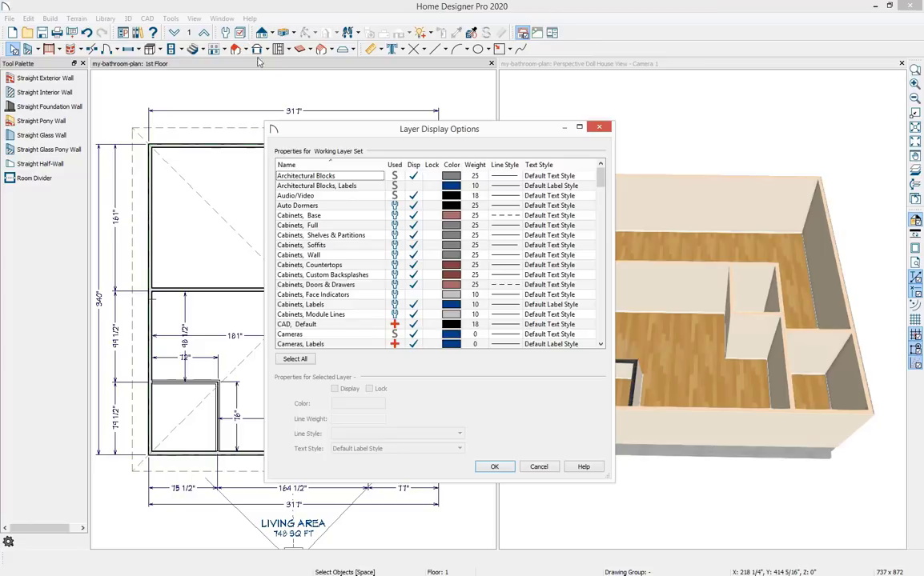
pyautogui.moveTo(447, 131); pyautogui.dragTo(448, 128)
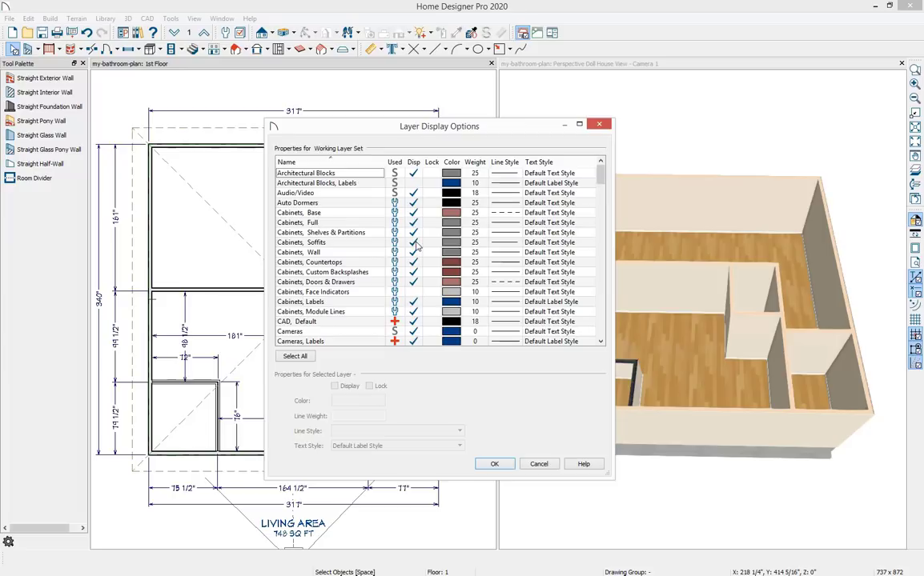
pyautogui.scroll(-2, 416, 246)
pyautogui.scroll(-1, 415, 246)
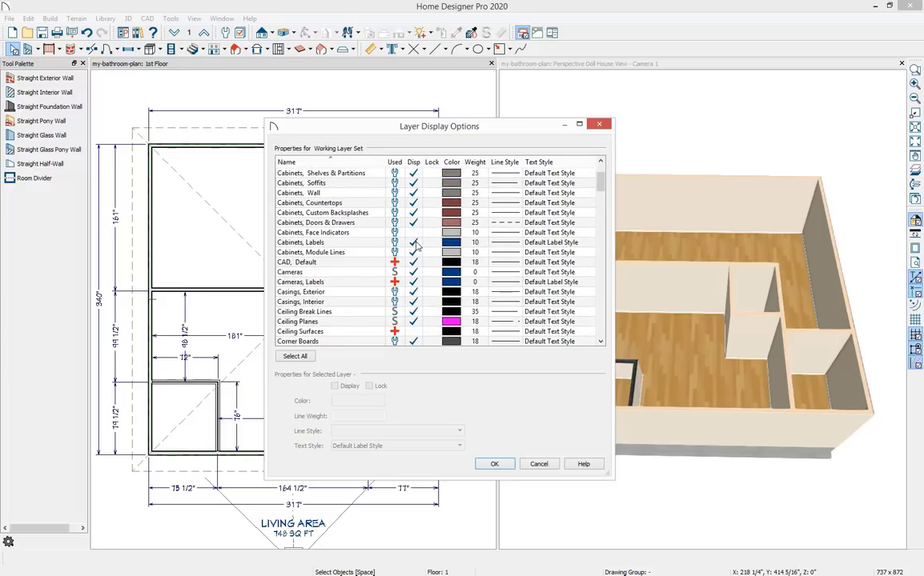
pyautogui.click(415, 245)
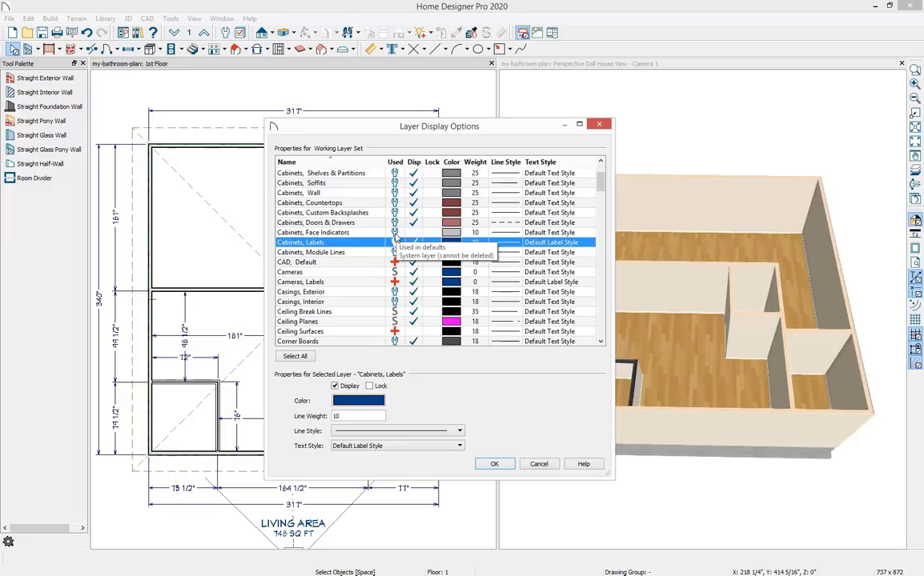
pyautogui.write('roo')
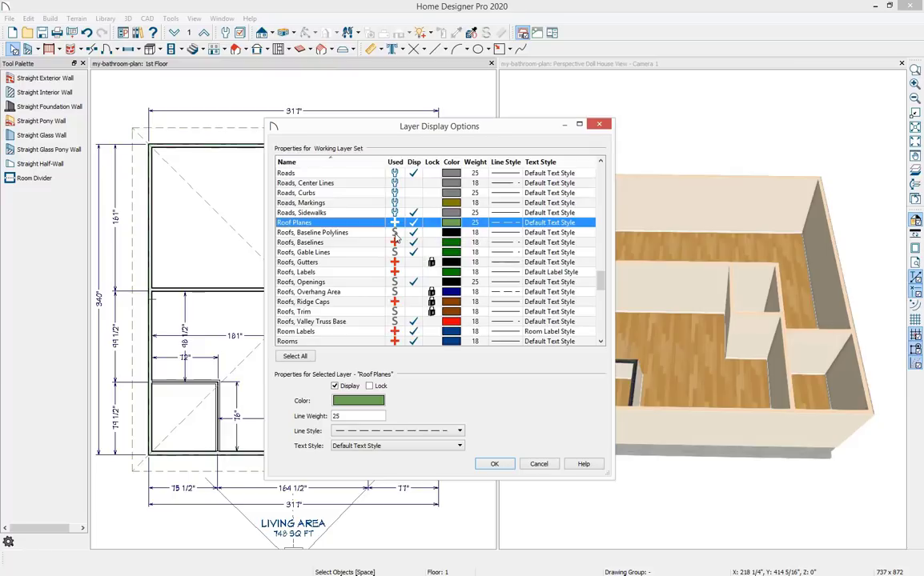
pyautogui.click(414, 223)
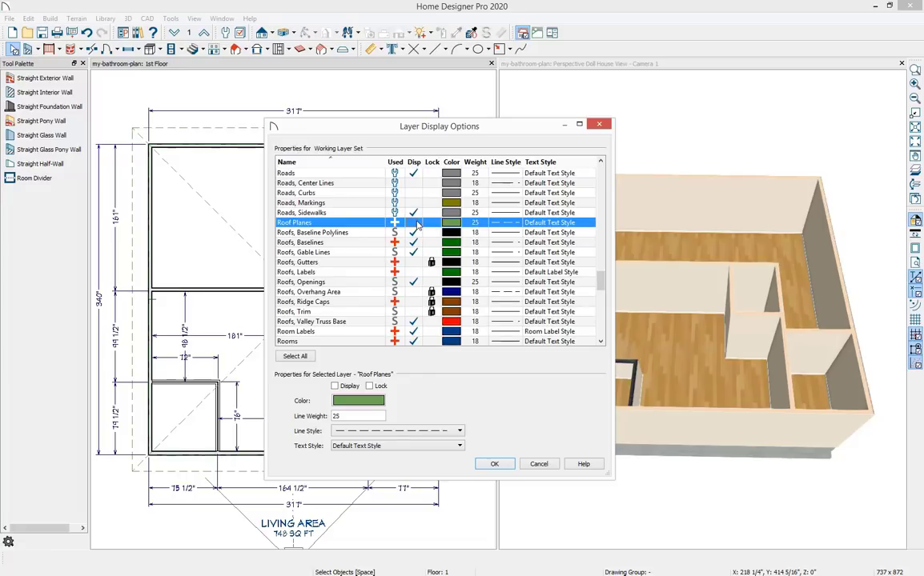
pyautogui.press('d')
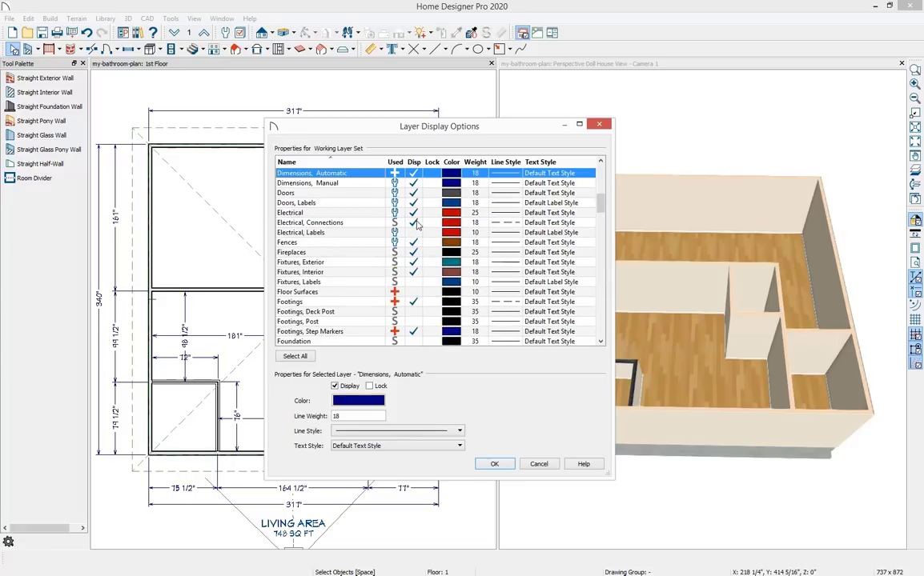
pyautogui.click(414, 173)
pyautogui.click(416, 183)
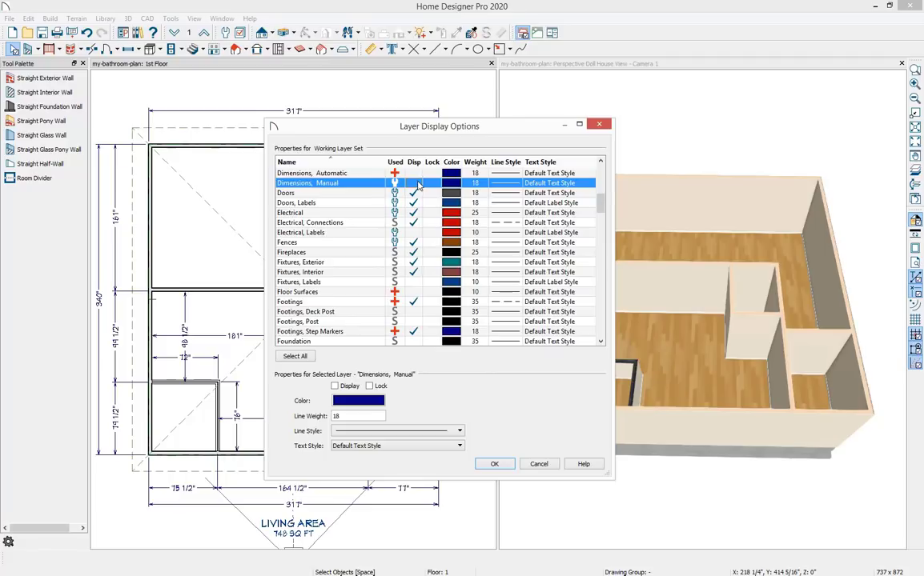
pyautogui.click(494, 465)
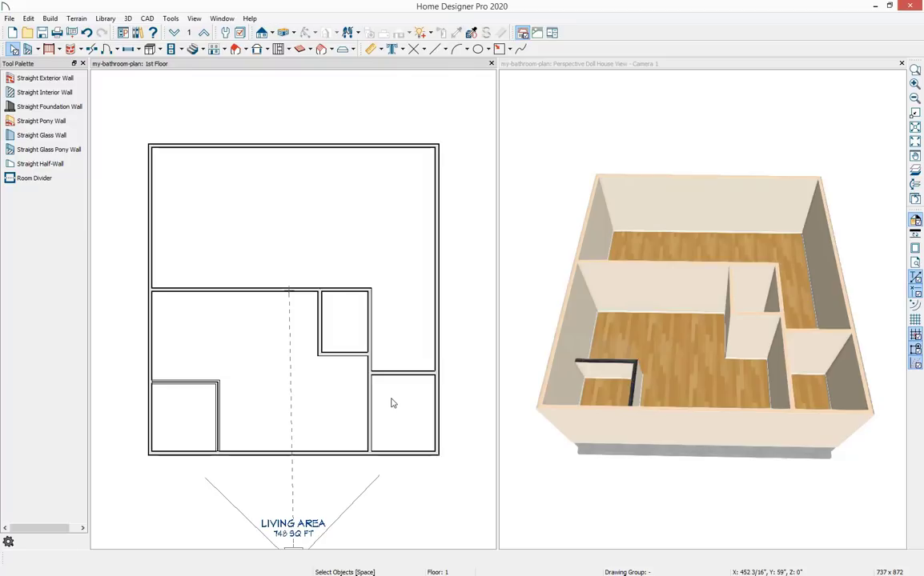
# Set the large central room's room type to Master Bath.
pyautogui.doubleClick(268, 381)
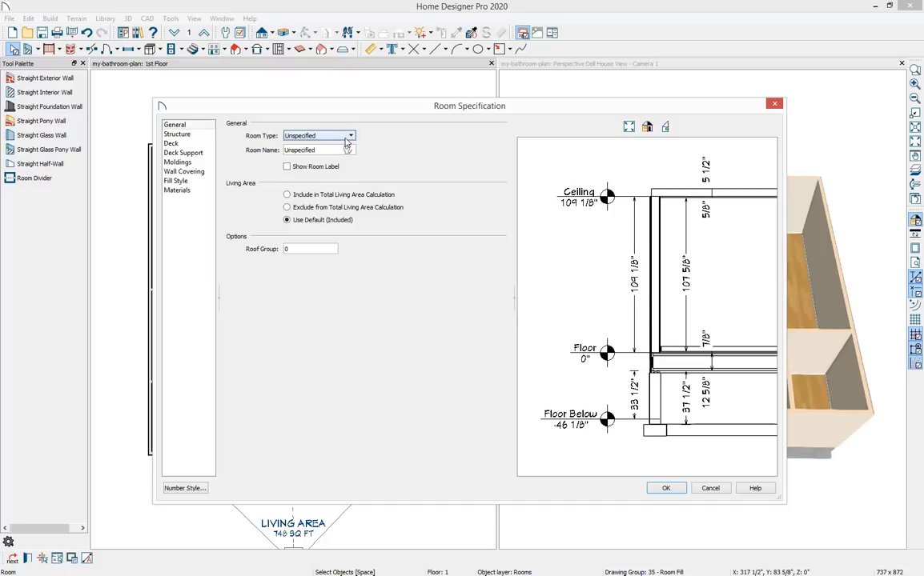
pyautogui.click(351, 136)
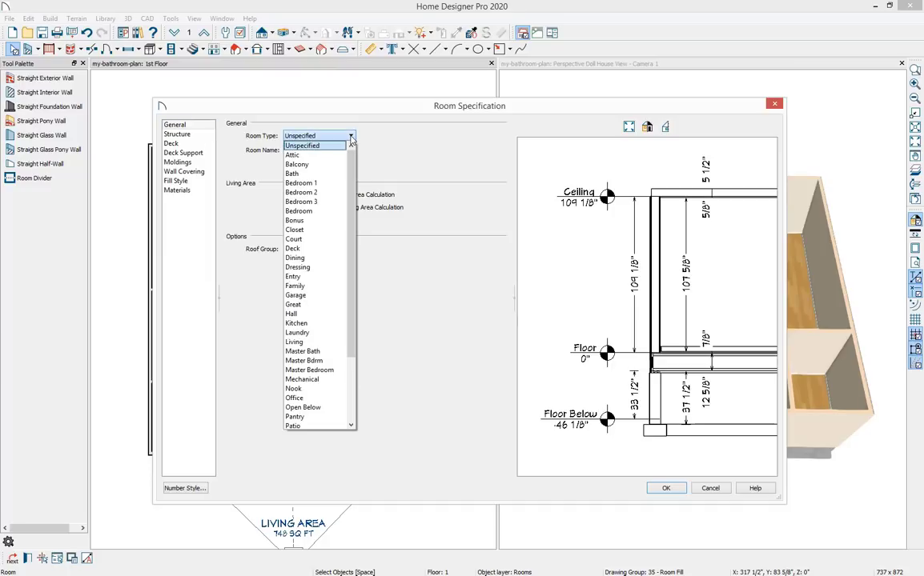
pyautogui.click(338, 353)
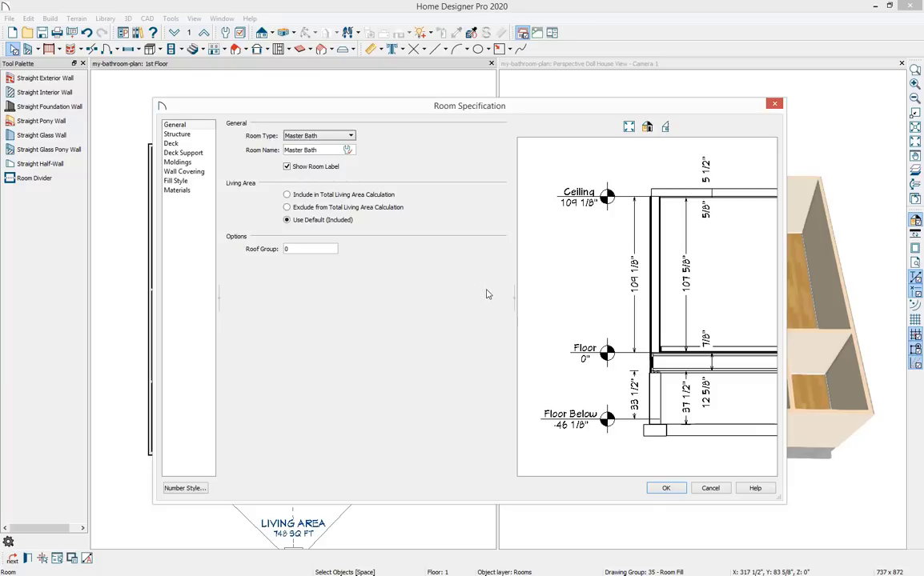
pyautogui.click(204, 134)
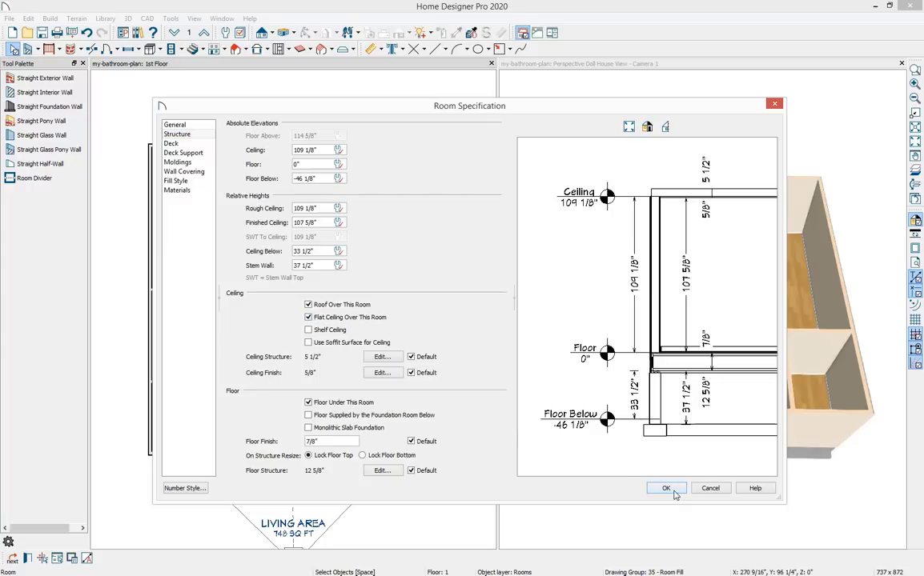
pyautogui.click(667, 489)
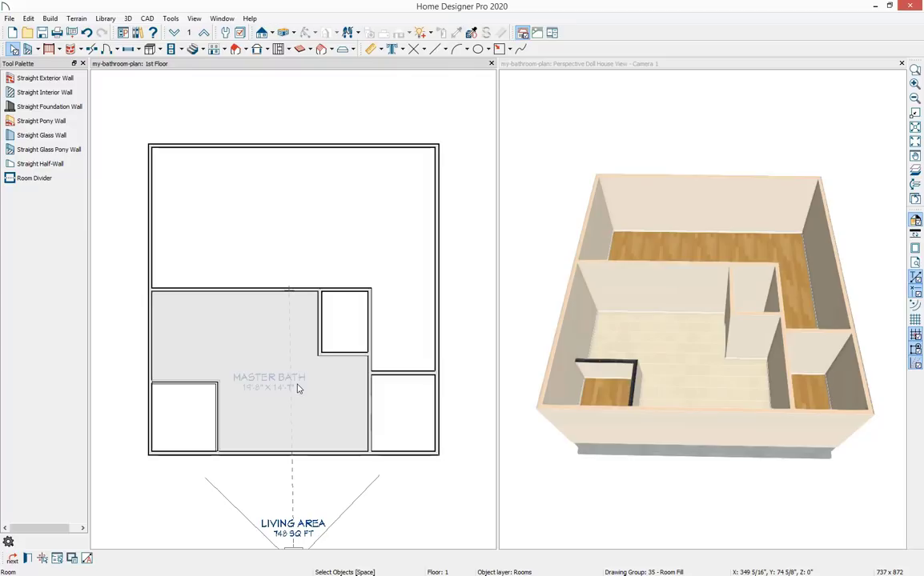
pyautogui.press('Escape')
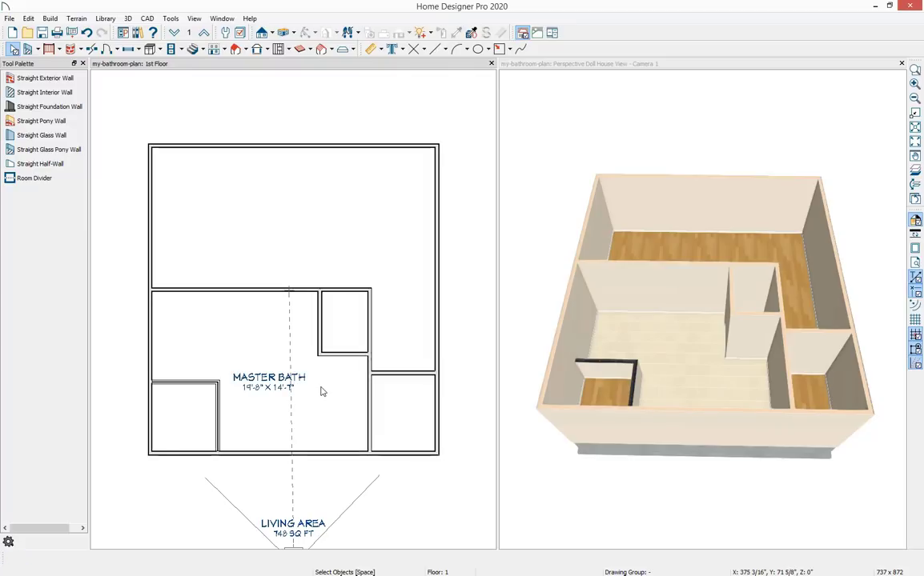
# Set the lower-left room's type to Master Bath and rename it Shower.
pyautogui.doubleClick(182, 423)
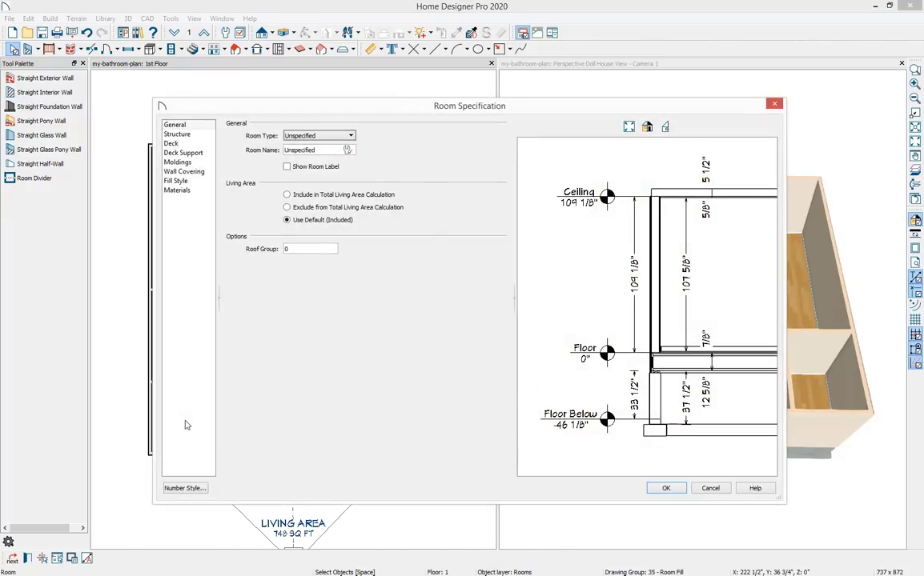
pyautogui.click(350, 136)
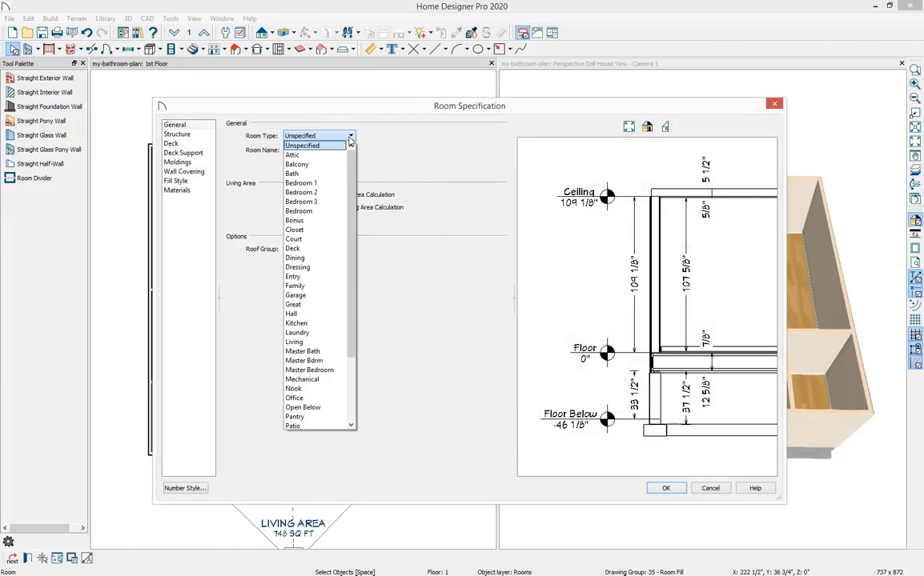
pyautogui.click(335, 353)
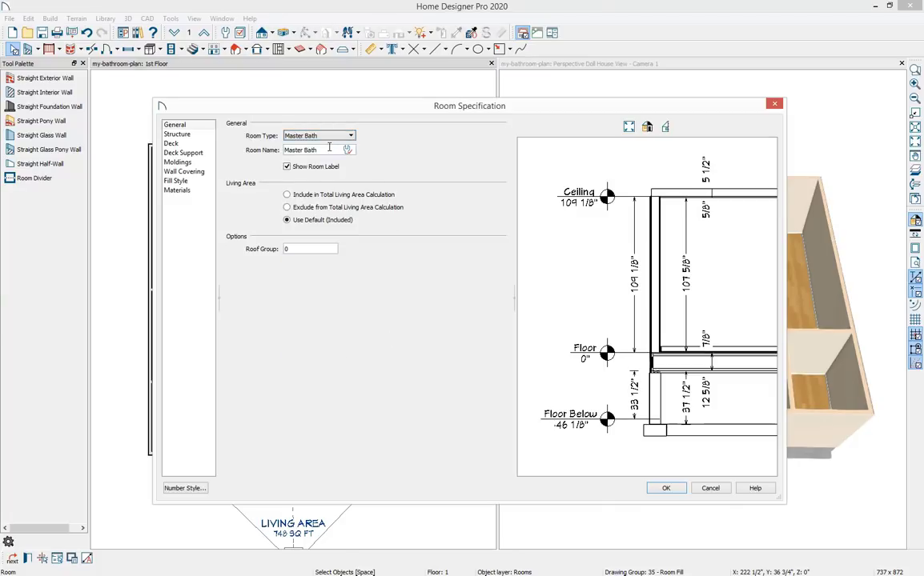
pyautogui.moveTo(319, 150); pyautogui.dragTo(272, 150)
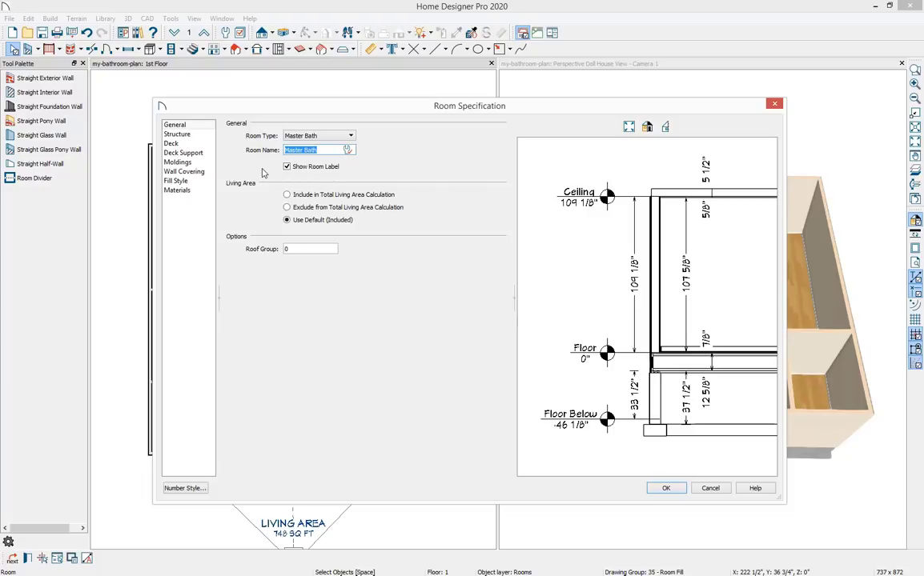
pyautogui.write('Shower')
pyautogui.click(666, 487)
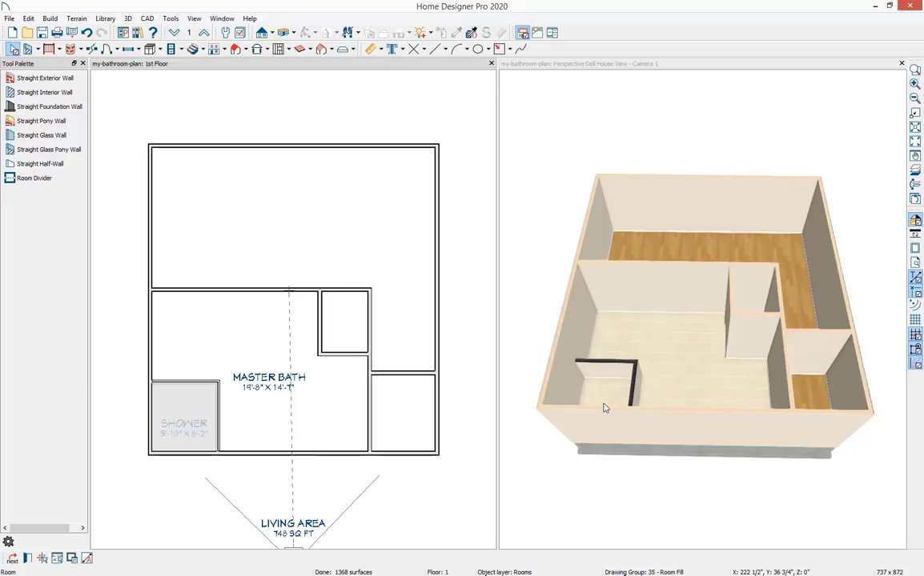
pyautogui.click(255, 470)
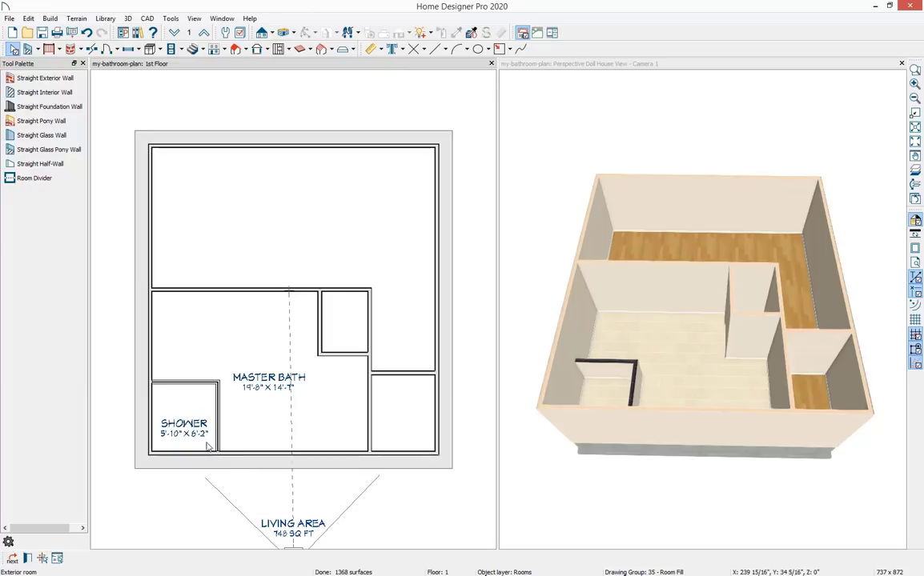
pyautogui.press('Escape')
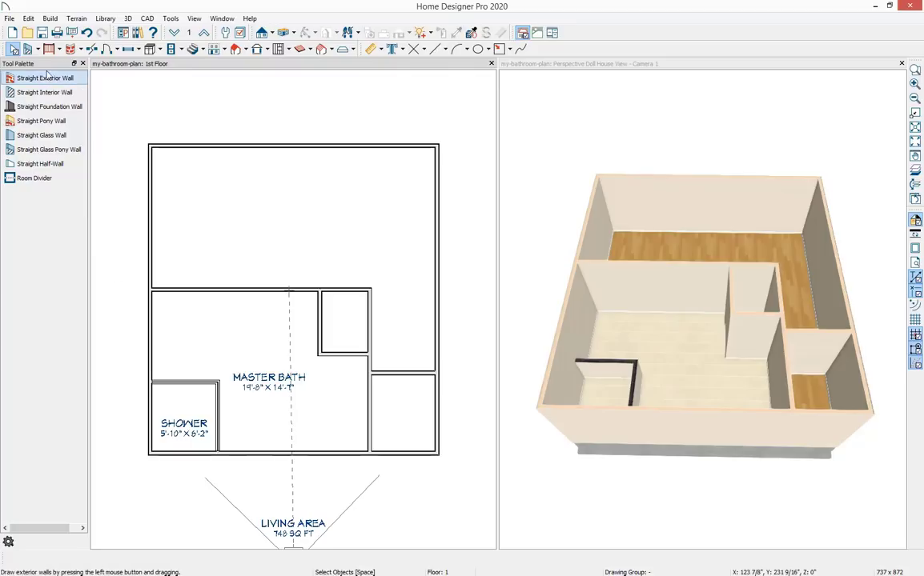
# Place hinged doors in the master bath's upper wall and in the small room's lower wall.
pyautogui.click(107, 51)
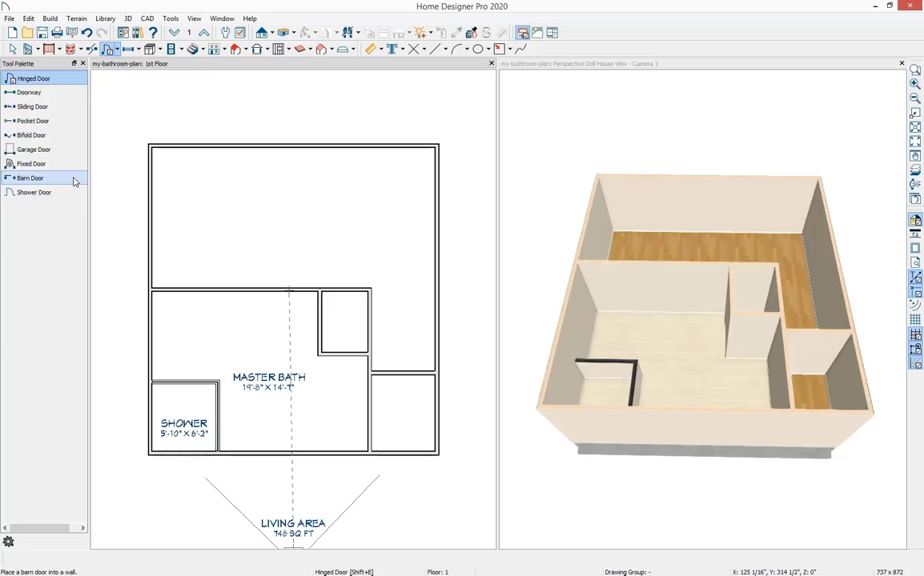
pyautogui.click(64, 79)
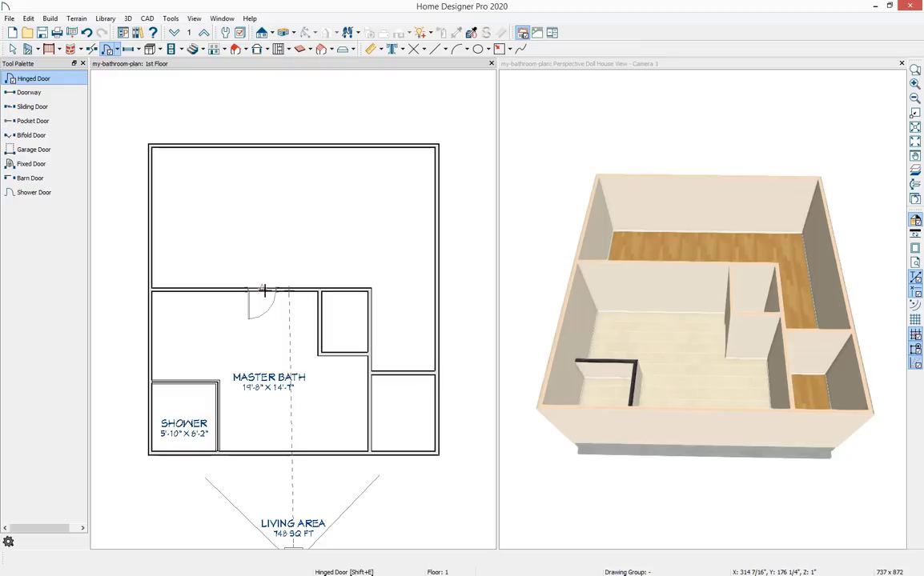
pyautogui.click(264, 290)
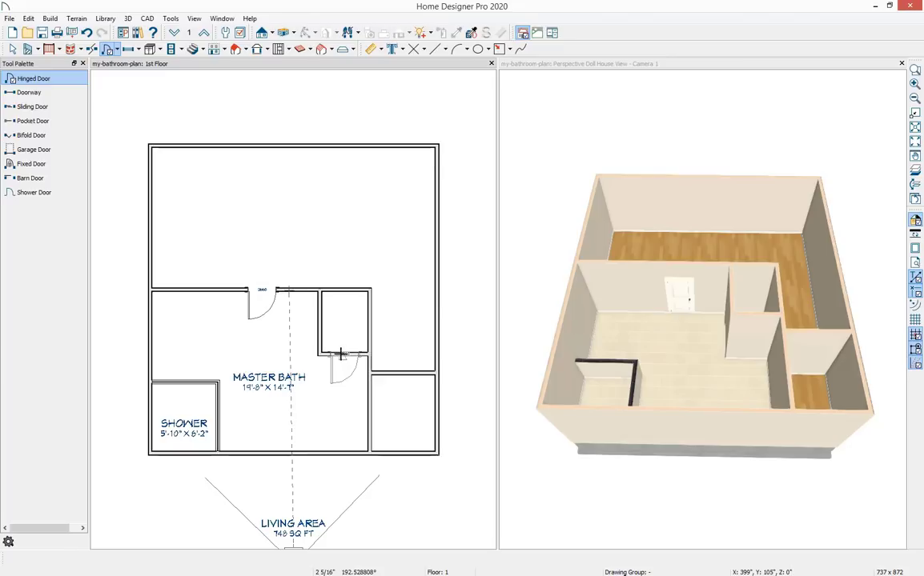
pyautogui.moveTo(344, 355)
pyautogui.mouseDown()
pyautogui.moveTo(337, 347)
pyautogui.moveTo(352, 346)
pyautogui.moveTo(355, 359)
pyautogui.moveTo(336, 354)
pyautogui.moveTo(352, 362)
pyautogui.mouseUp()
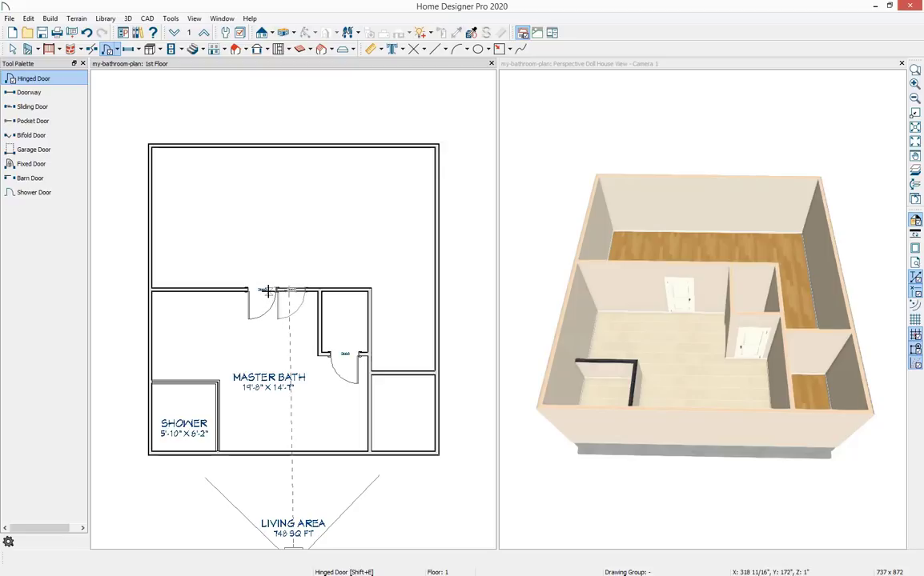
pyautogui.press('space')
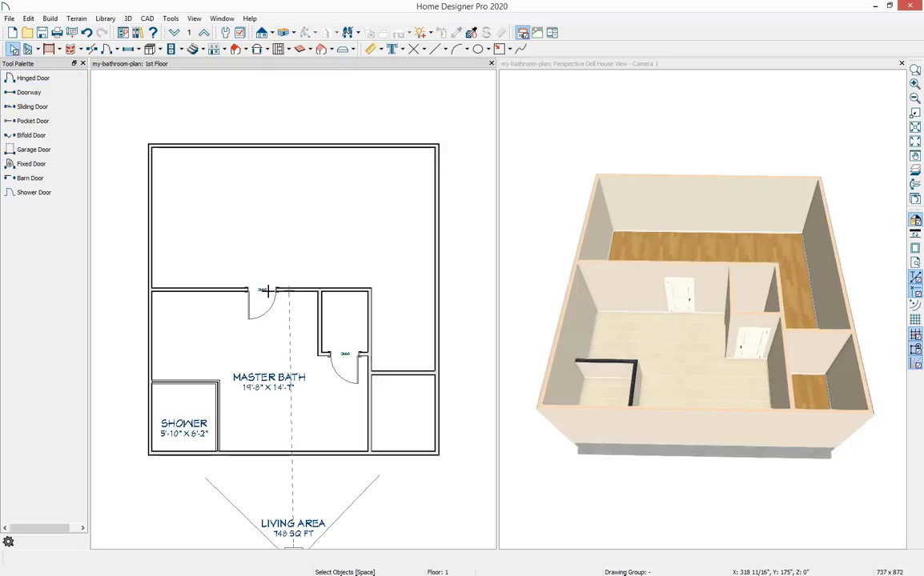
# Change the hinge side and opening direction of the door in the master bath's upper wall.
pyautogui.click(270, 292)
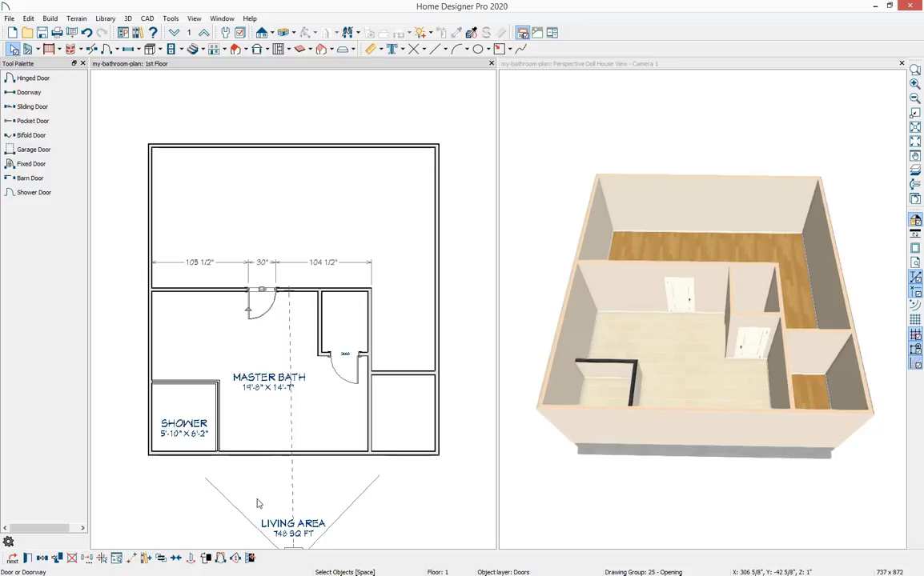
pyautogui.click(221, 560)
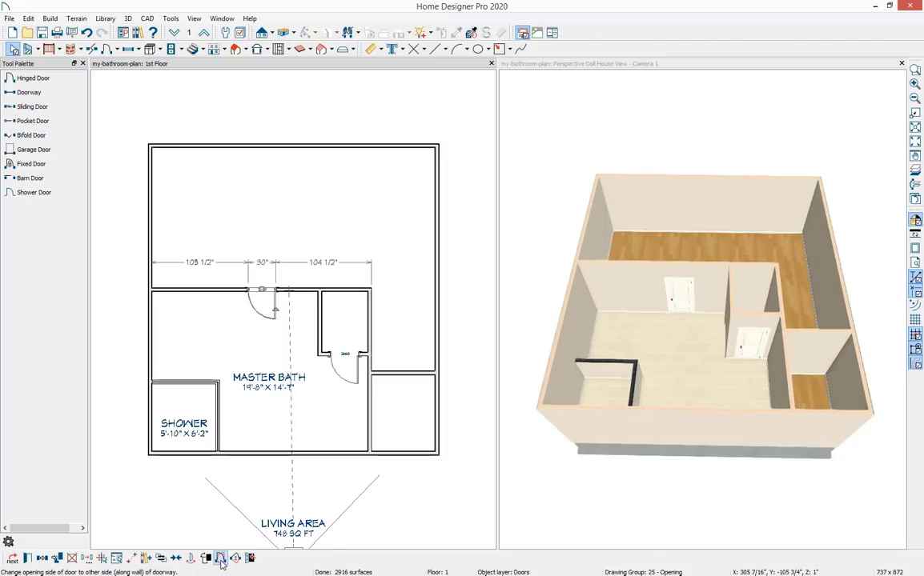
pyautogui.click(221, 559)
pyautogui.click(222, 560)
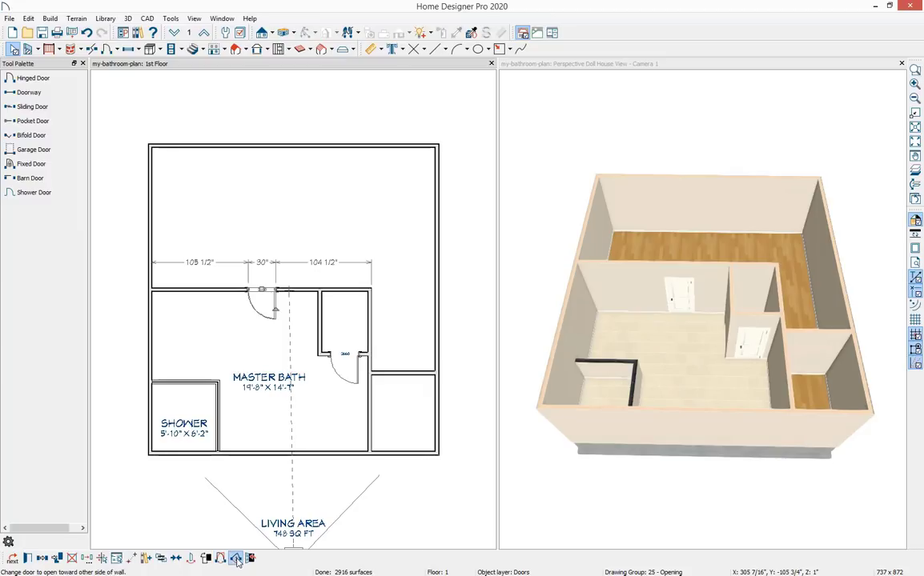
pyautogui.click(237, 560)
pyautogui.click(237, 560)
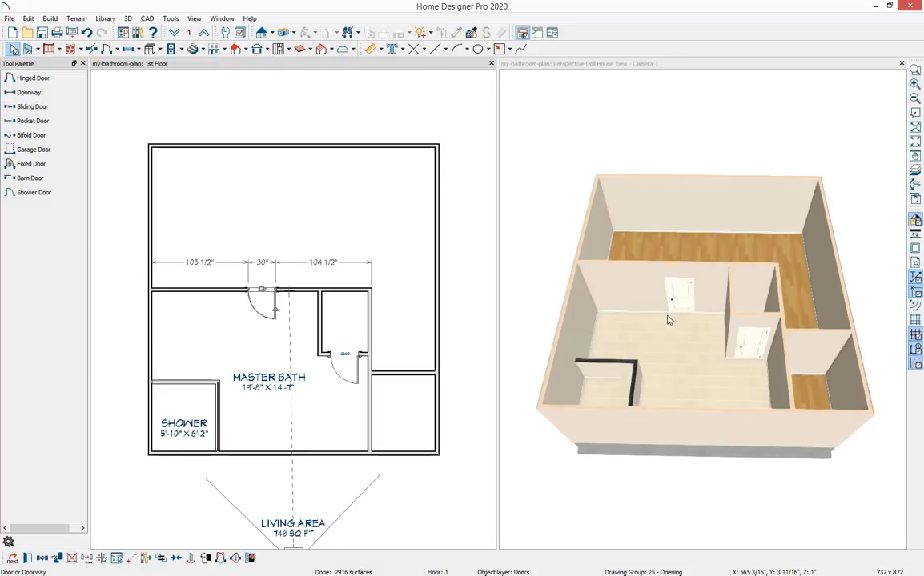
# Drag the upper door's swing wider so it shows open.
pyautogui.click(250, 559)
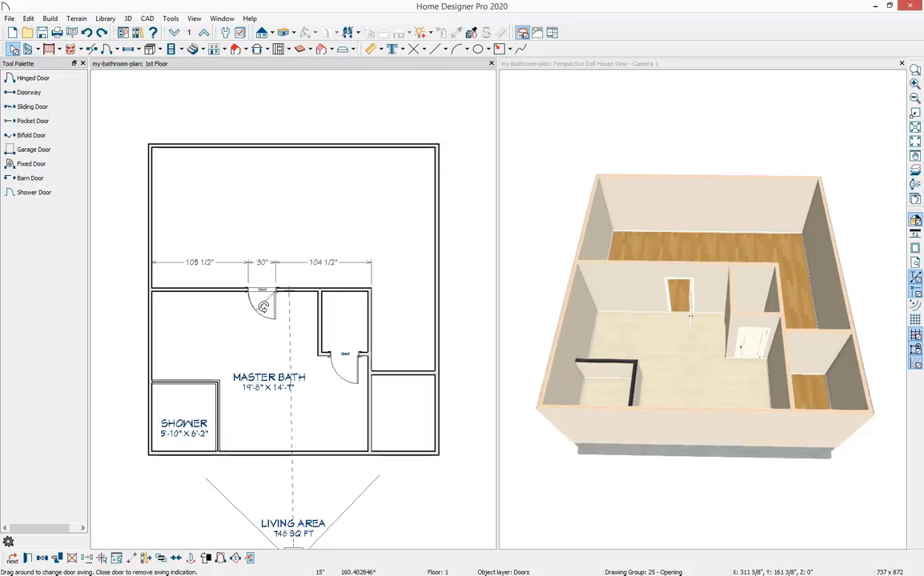
pyautogui.moveTo(264, 307); pyautogui.dragTo(285, 313)
pyautogui.press('Escape')
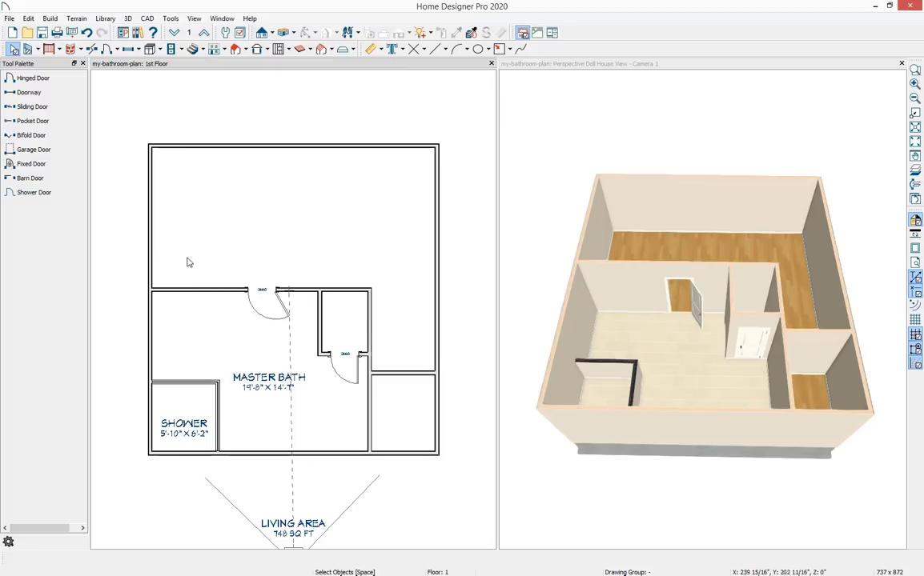
# Place a shower door in the wall between the shower and the master bath.
pyautogui.click(64, 193)
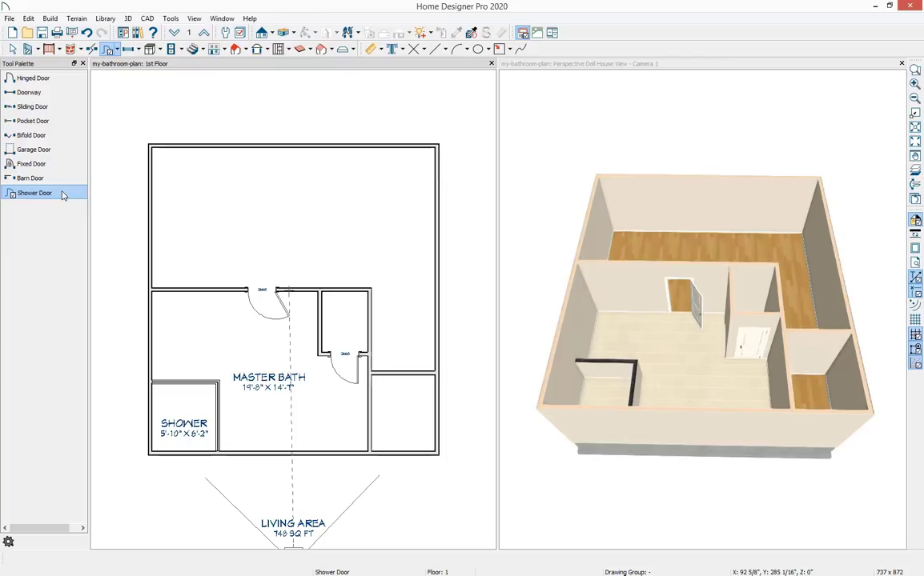
pyautogui.click(215, 403)
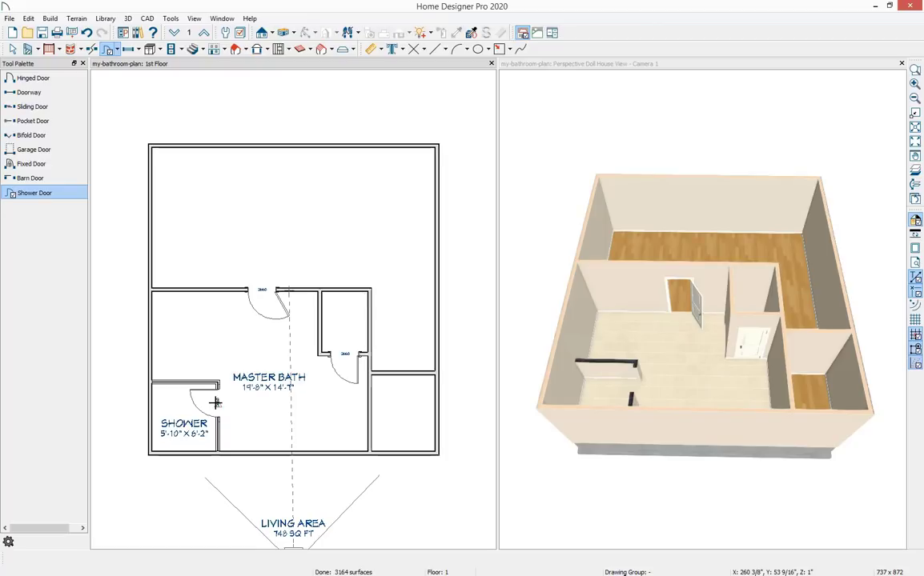
pyautogui.press('space')
# Open the shower door's specification and enable Swings Both Directions.
pyautogui.click(216, 404)
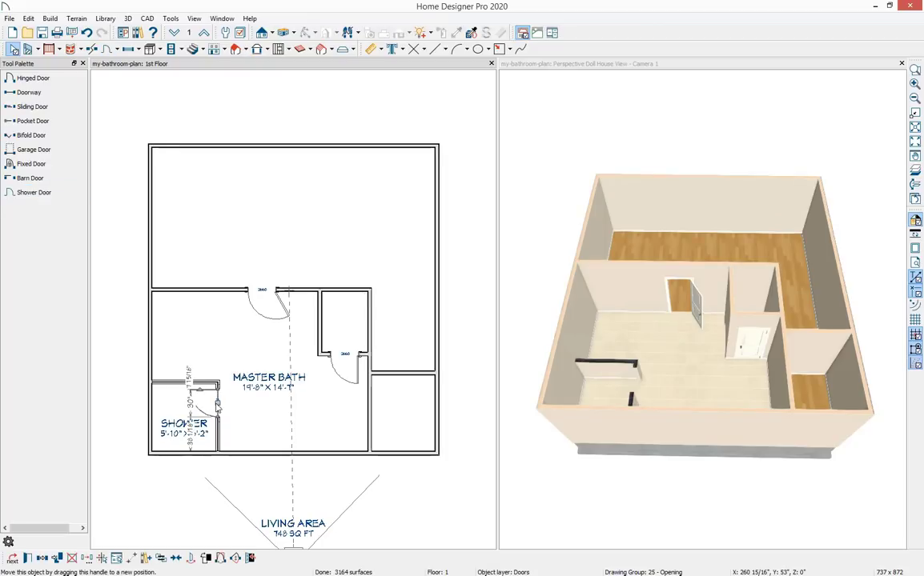
pyautogui.click(28, 559)
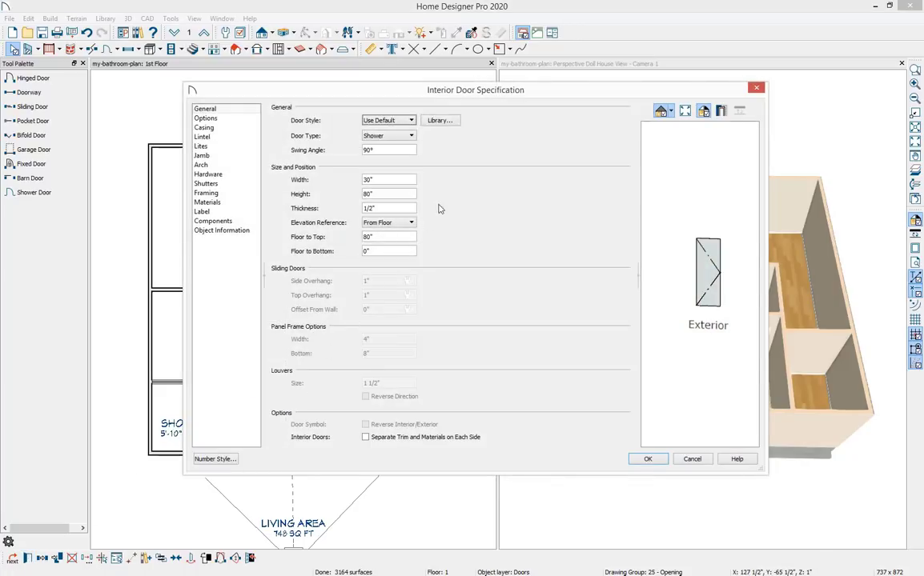
pyautogui.moveTo(481, 95); pyautogui.dragTo(487, 104)
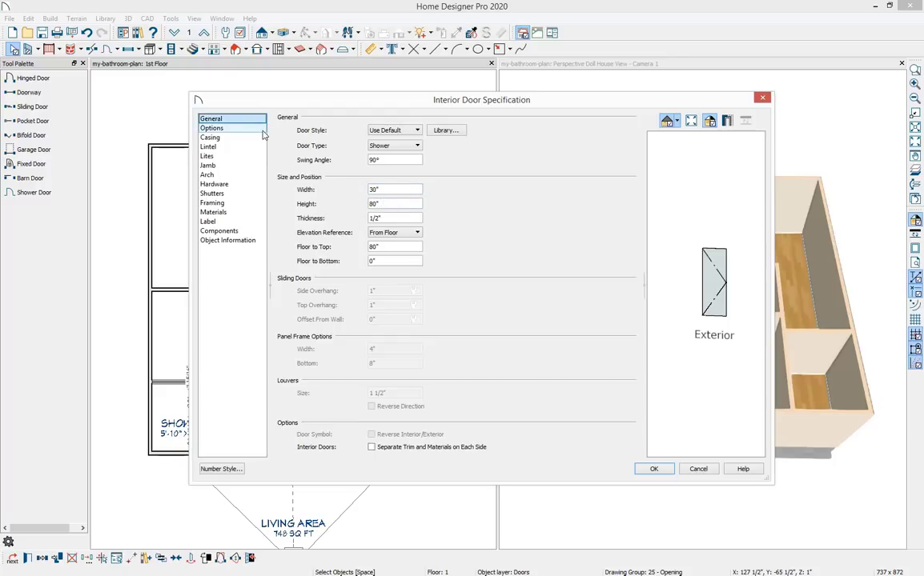
pyautogui.click(232, 128)
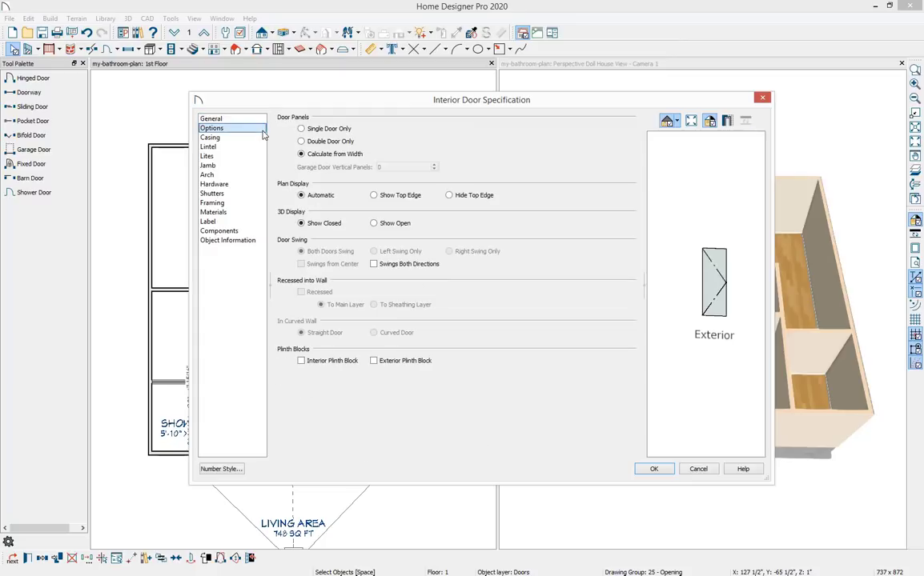
pyautogui.click(374, 264)
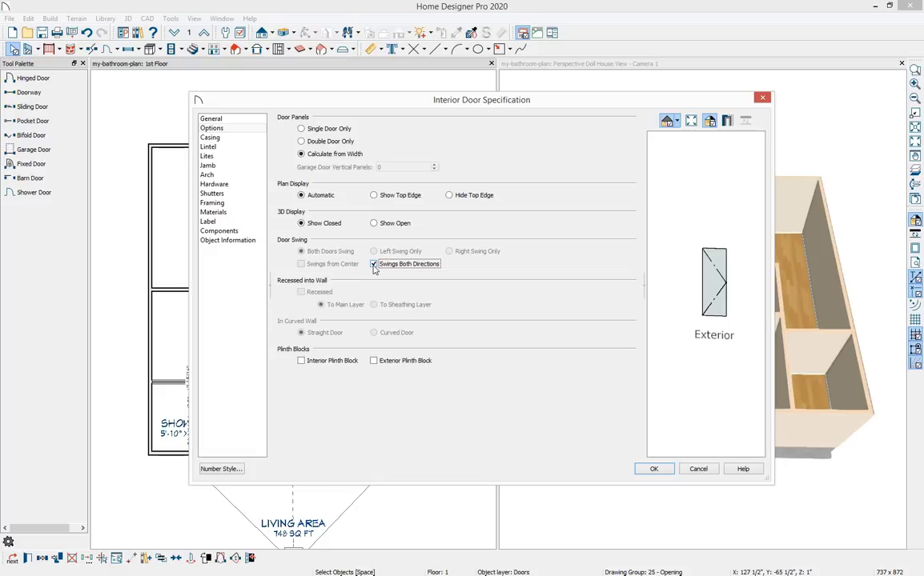
# Set the shower door's interior handle to the Smoothed Curve Pull Handle from the bonus Door Hardware No.2 pulls.
pyautogui.click(247, 188)
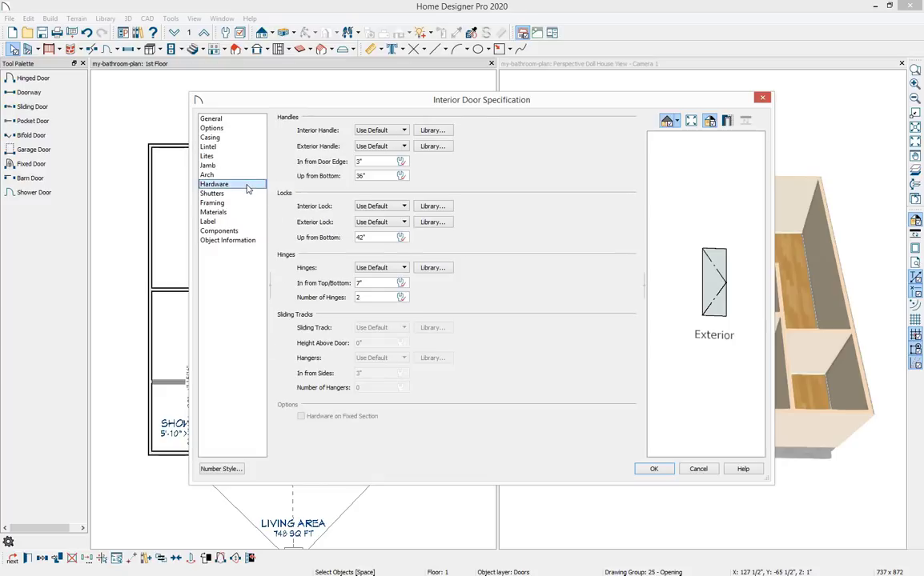
pyautogui.scroll(3, 721, 274)
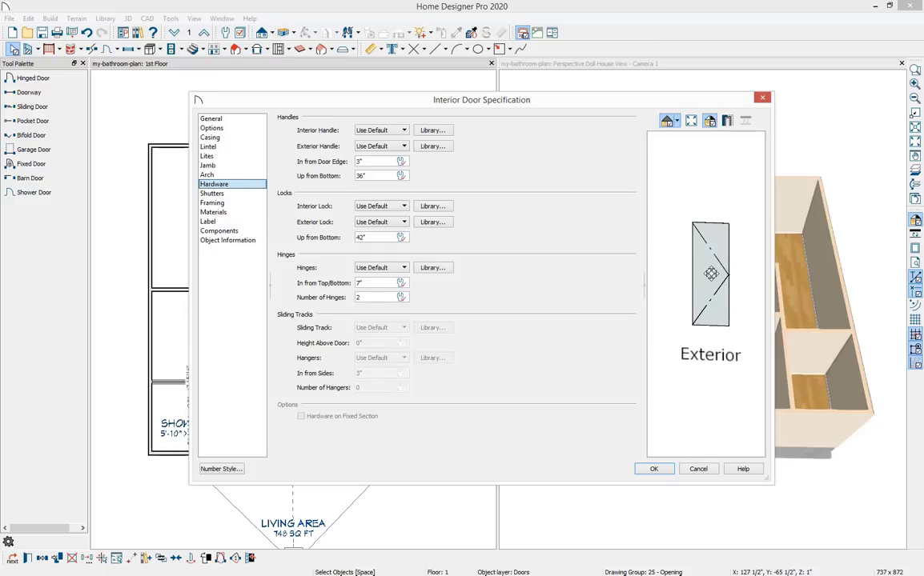
pyautogui.scroll(2, 721, 274)
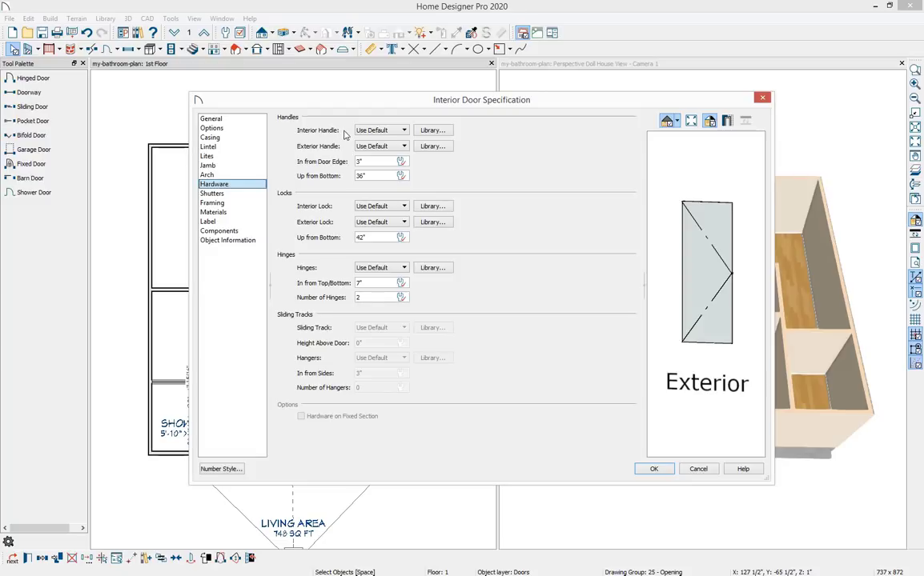
pyautogui.click(433, 130)
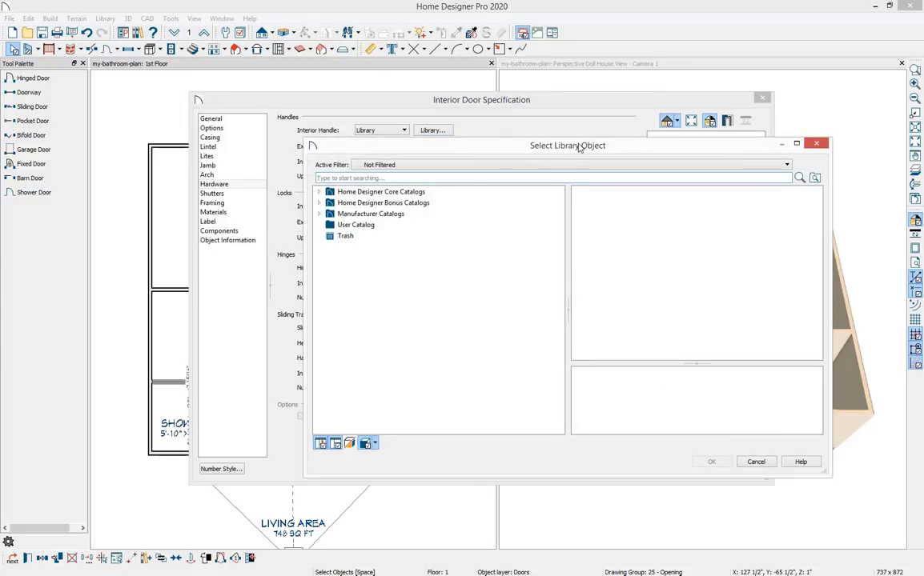
pyautogui.moveTo(577, 145); pyautogui.dragTo(507, 126)
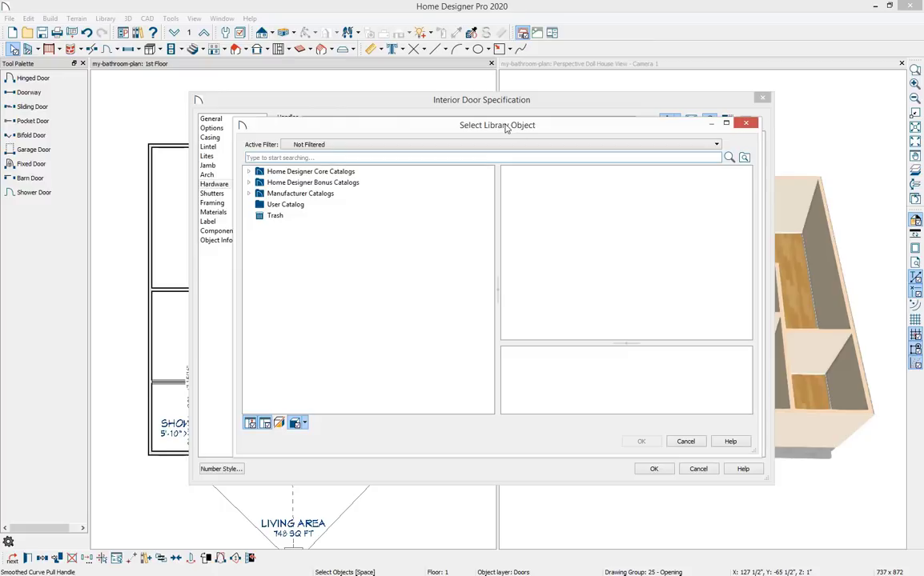
pyautogui.click(248, 172)
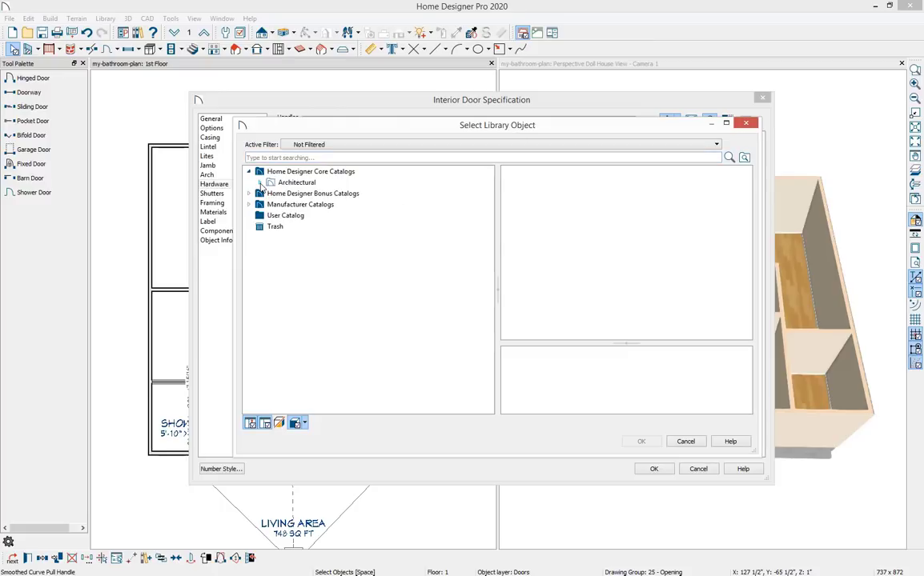
pyautogui.click(259, 182)
pyautogui.click(276, 194)
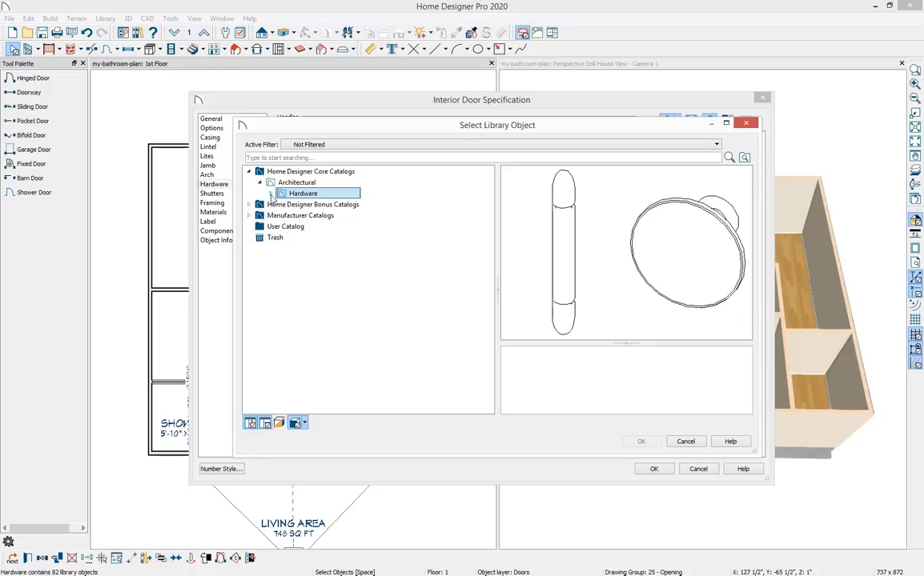
pyautogui.click(271, 193)
pyautogui.click(320, 205)
pyautogui.click(308, 216)
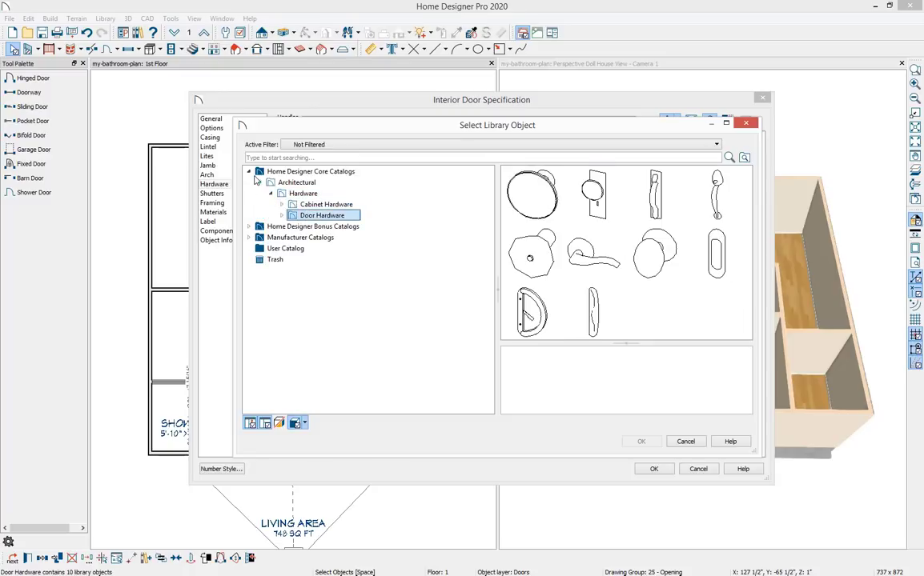
pyautogui.click(249, 171)
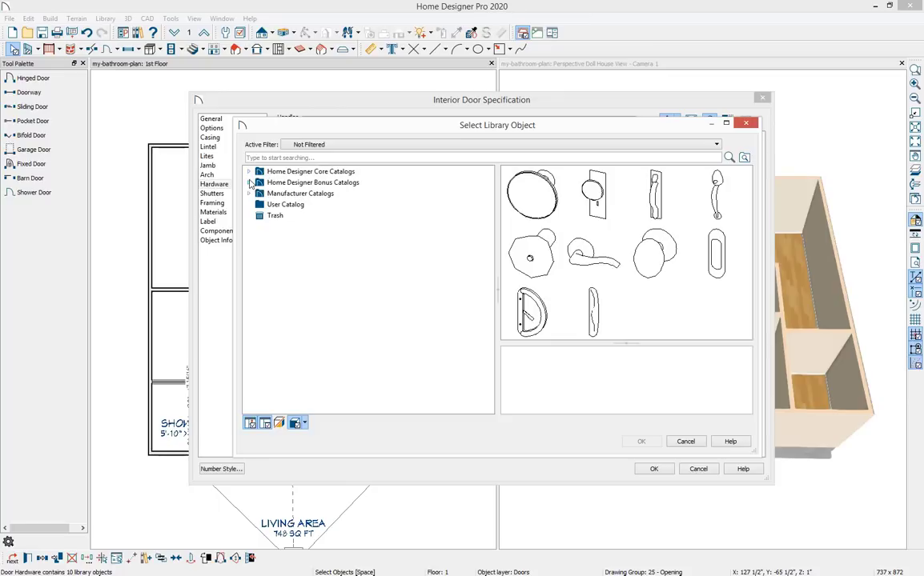
pyautogui.click(250, 183)
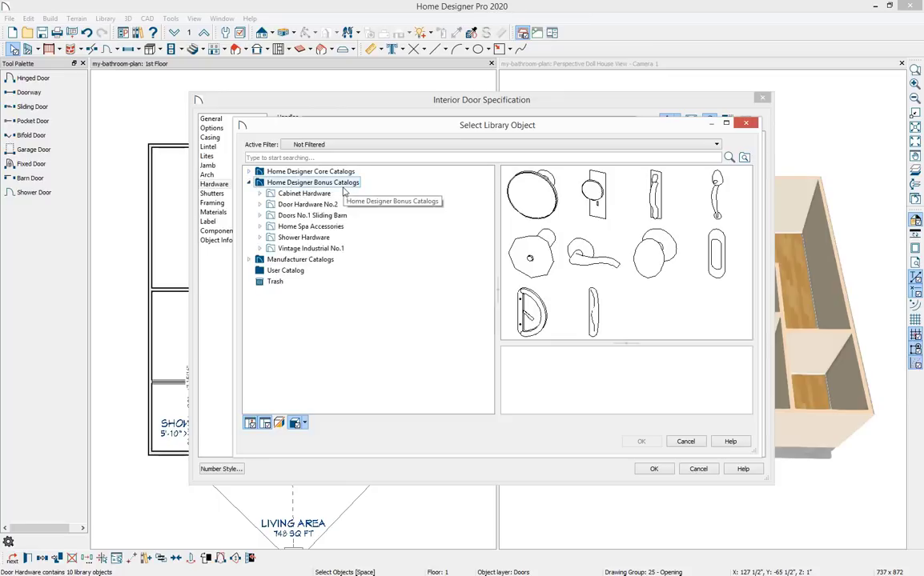
pyautogui.click(260, 205)
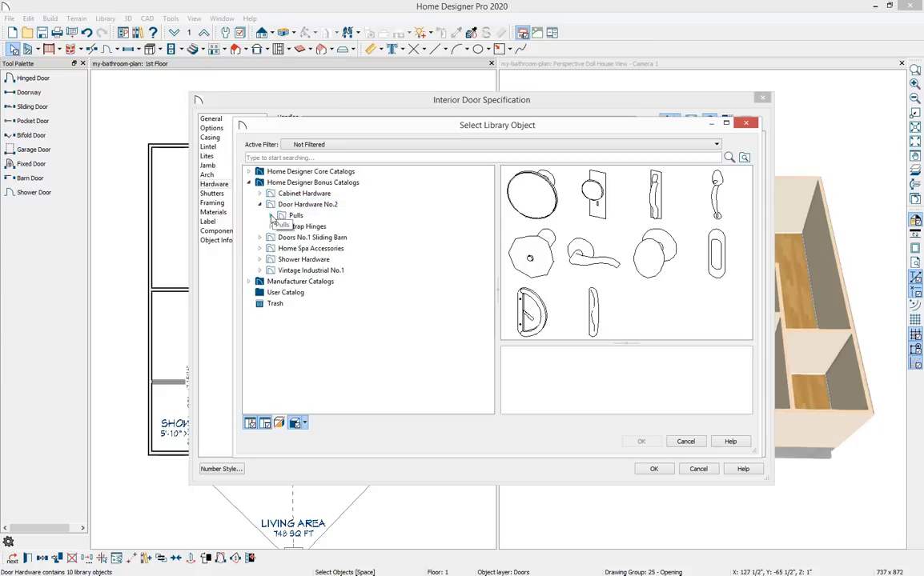
pyautogui.click(272, 216)
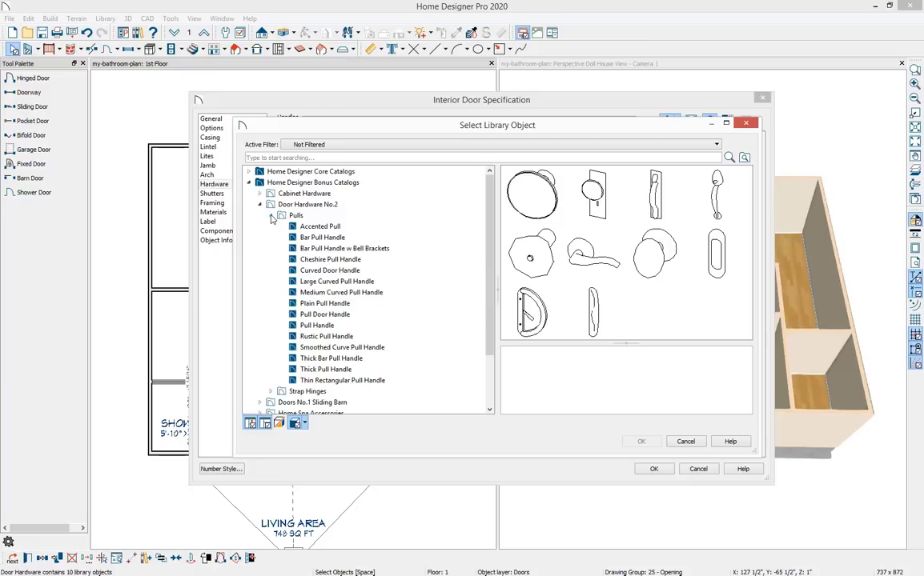
pyautogui.click(295, 217)
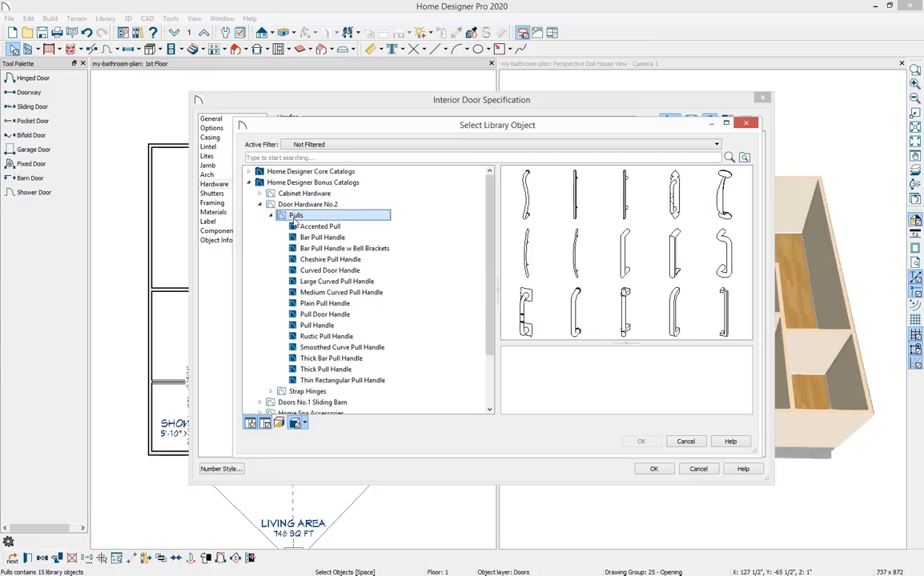
pyautogui.click(583, 314)
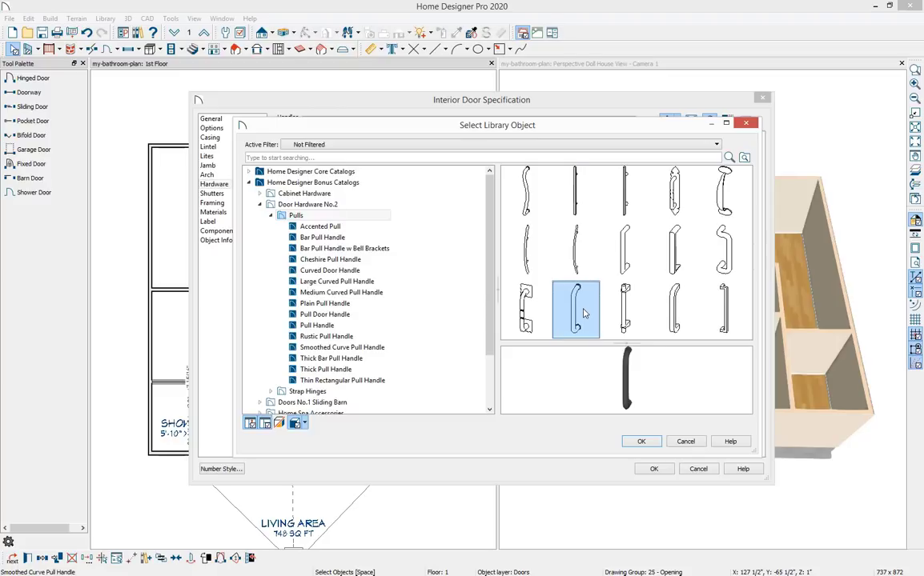
pyautogui.click(372, 349)
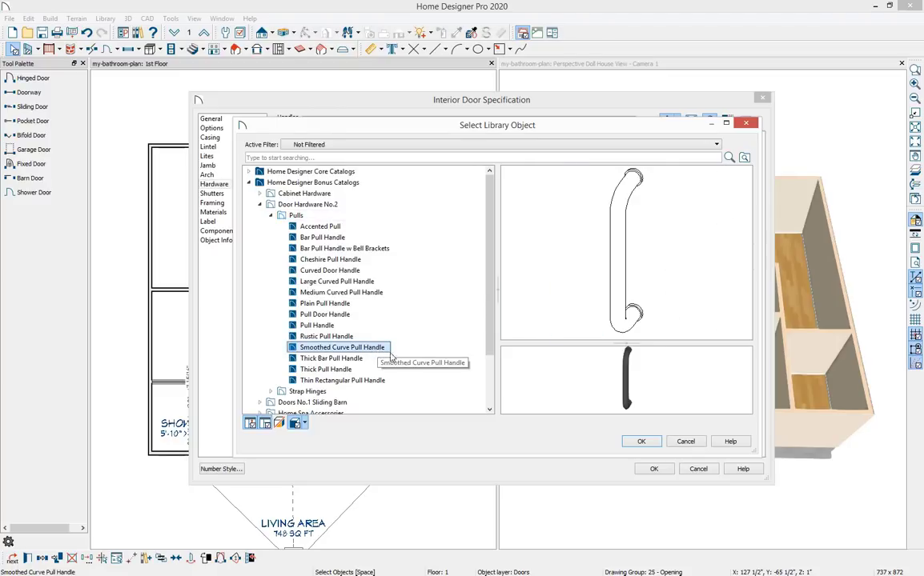
pyautogui.click(638, 443)
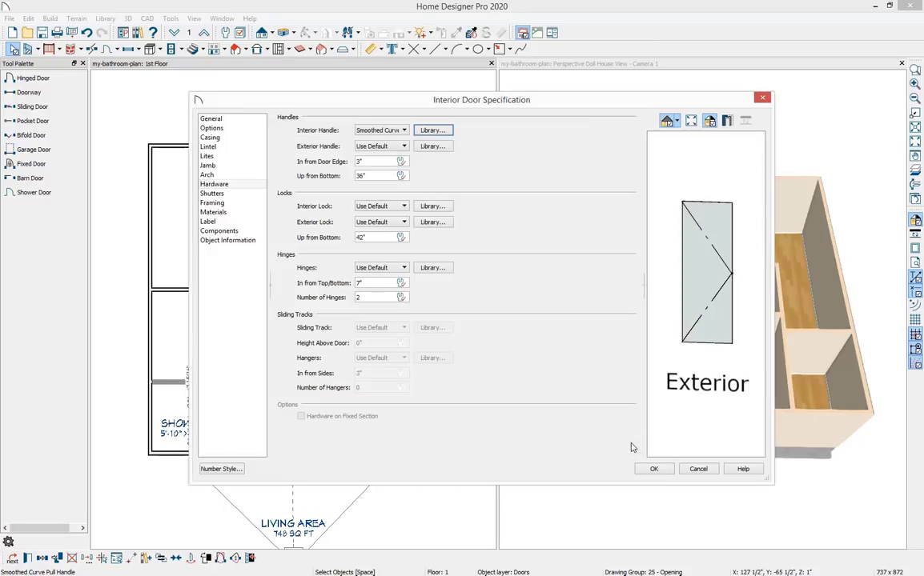
# Set the exterior handle to the Smoothed Curve Pull Handle as well and apply the door settings.
pyautogui.moveTo(706, 302); pyautogui.dragTo(756, 300)
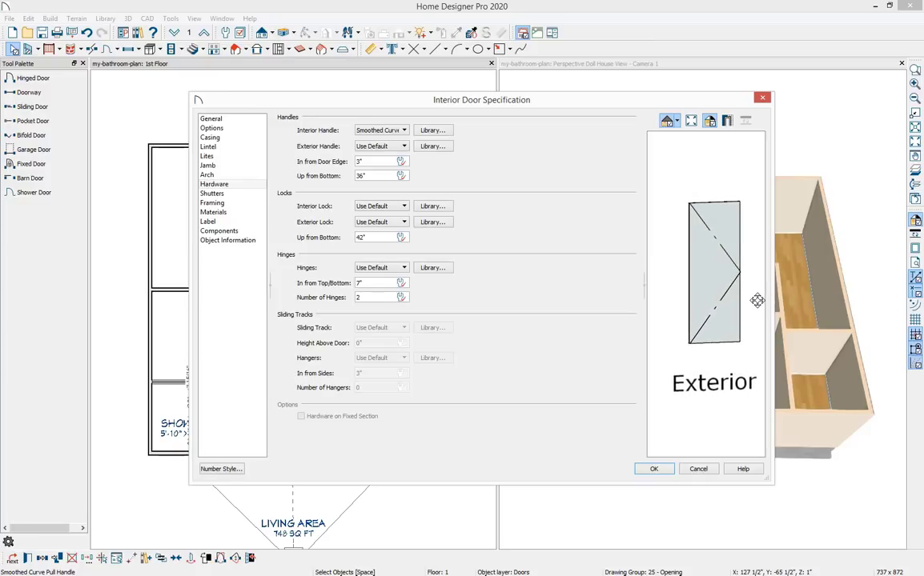
pyautogui.click(433, 145)
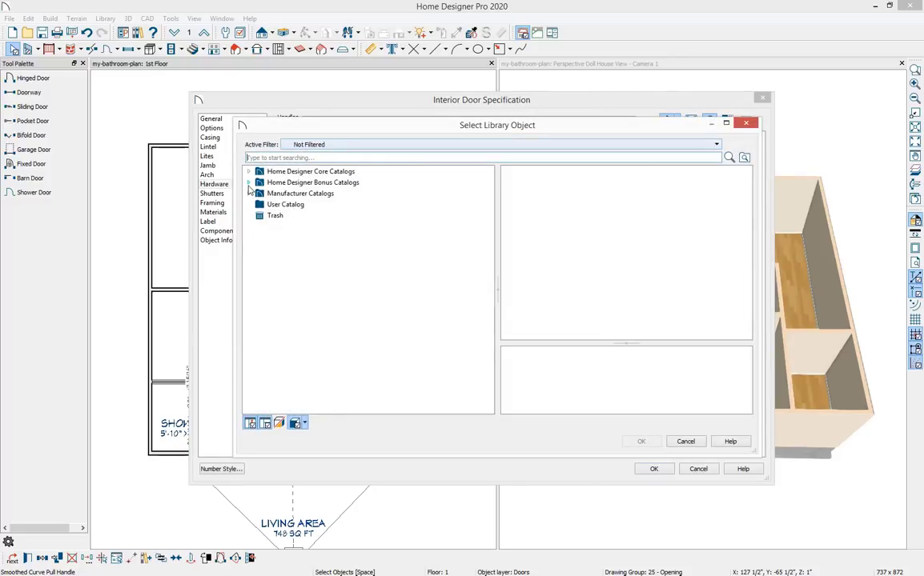
pyautogui.click(249, 182)
pyautogui.click(260, 204)
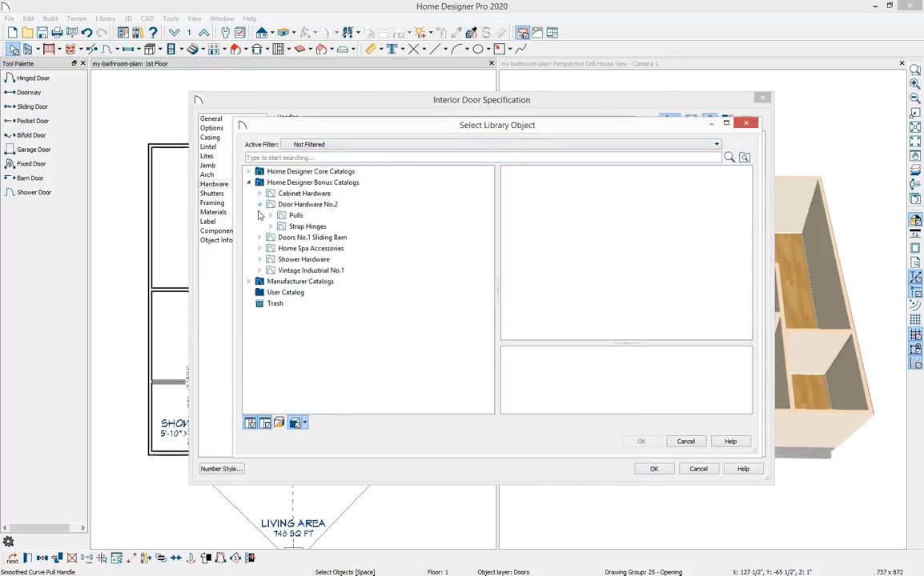
pyautogui.click(271, 216)
pyautogui.click(320, 347)
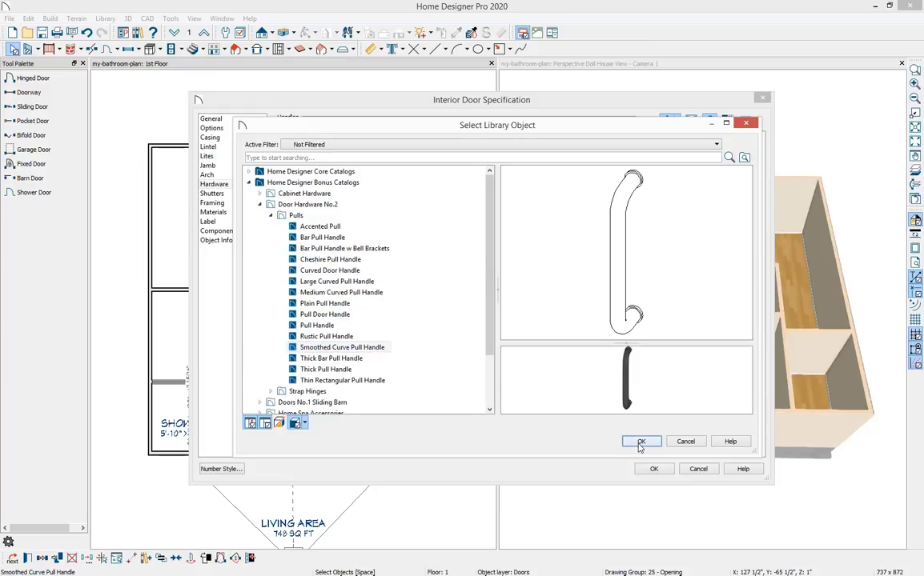
pyautogui.click(641, 441)
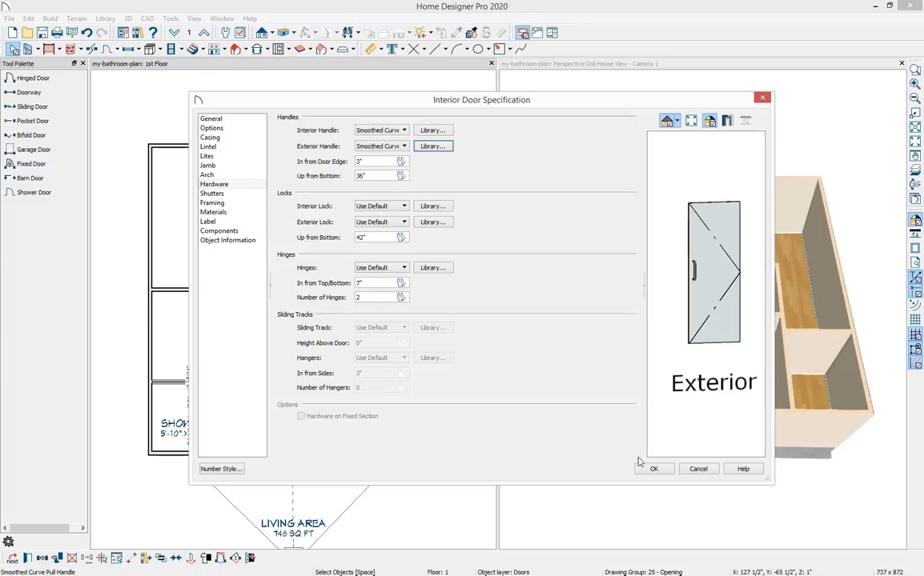
pyautogui.click(652, 470)
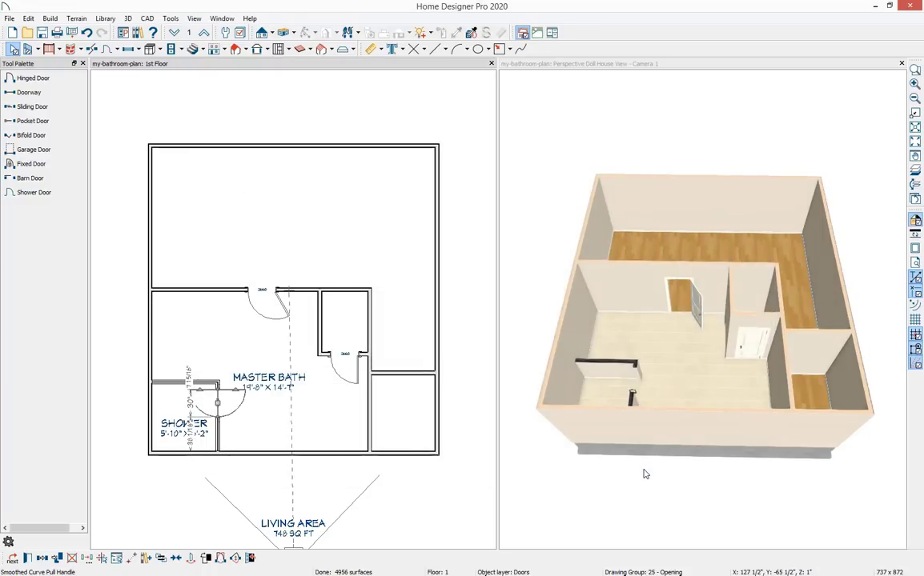
# Examine the shower door and the bathroom layout from several angles in the 3D view.
pyautogui.scroll(3, 680, 376)
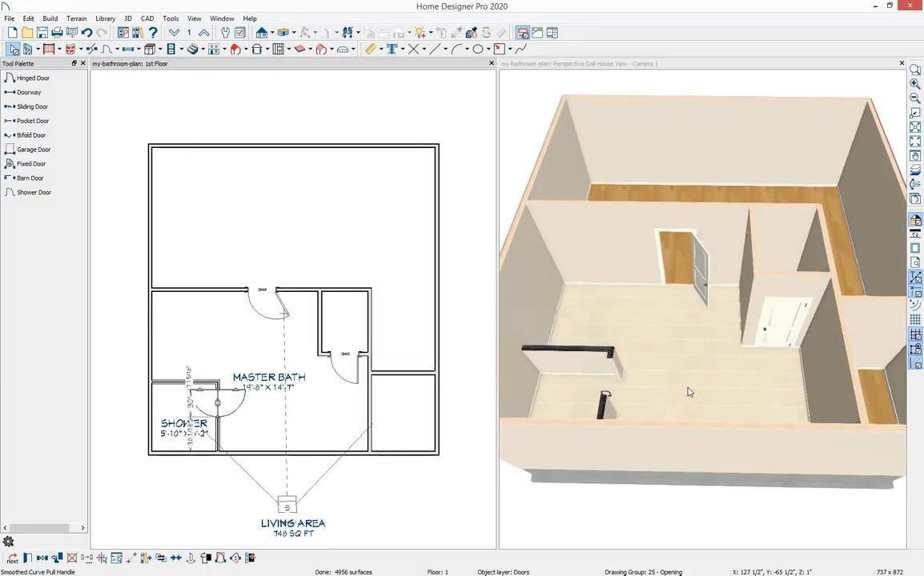
pyautogui.moveTo(681, 391); pyautogui.dragTo(608, 373)
pyautogui.scroll(2, 656, 294)
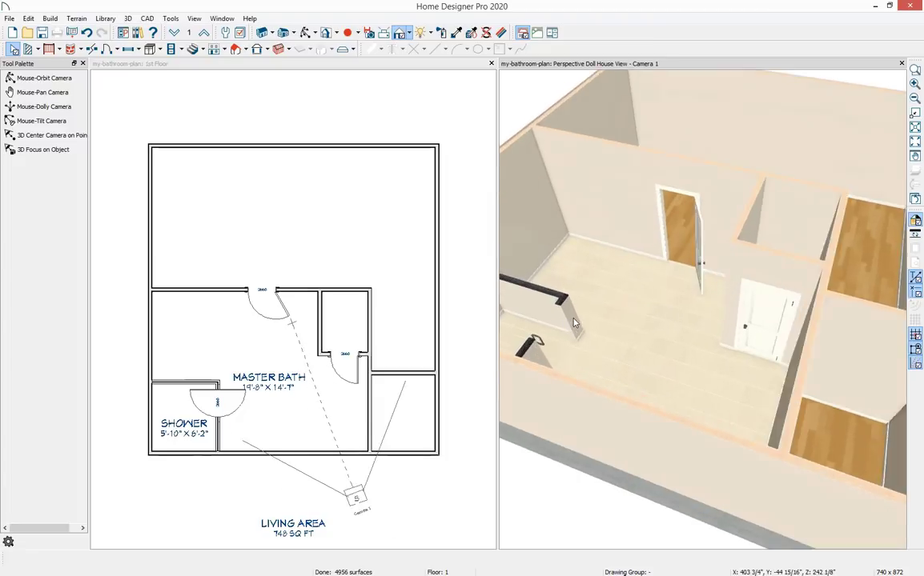
pyautogui.moveTo(656, 294); pyautogui.dragTo(697, 353, button='middle')
pyautogui.moveTo(679, 369); pyautogui.dragTo(641, 391)
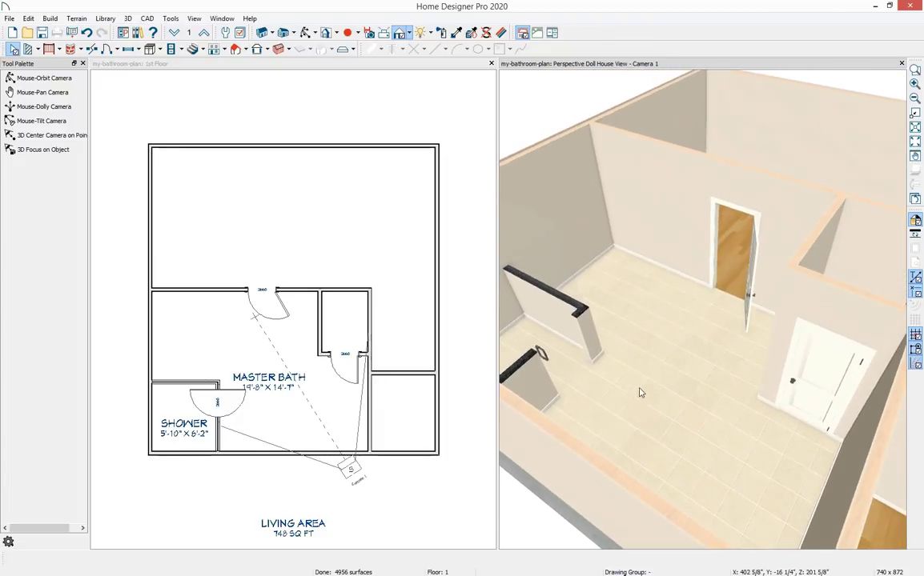
pyautogui.scroll(2, 647, 384)
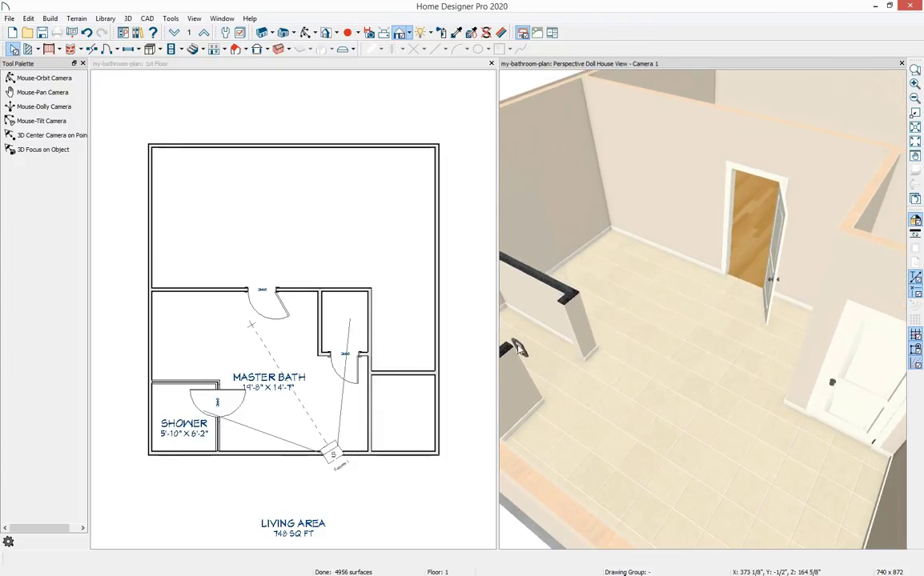
pyautogui.moveTo(648, 399); pyautogui.dragTo(715, 429, button='middle')
pyautogui.moveTo(715, 472); pyautogui.dragTo(771, 457)
pyautogui.moveTo(780, 346); pyautogui.dragTo(705, 393, button='middle')
pyautogui.scroll(-2, 705, 392)
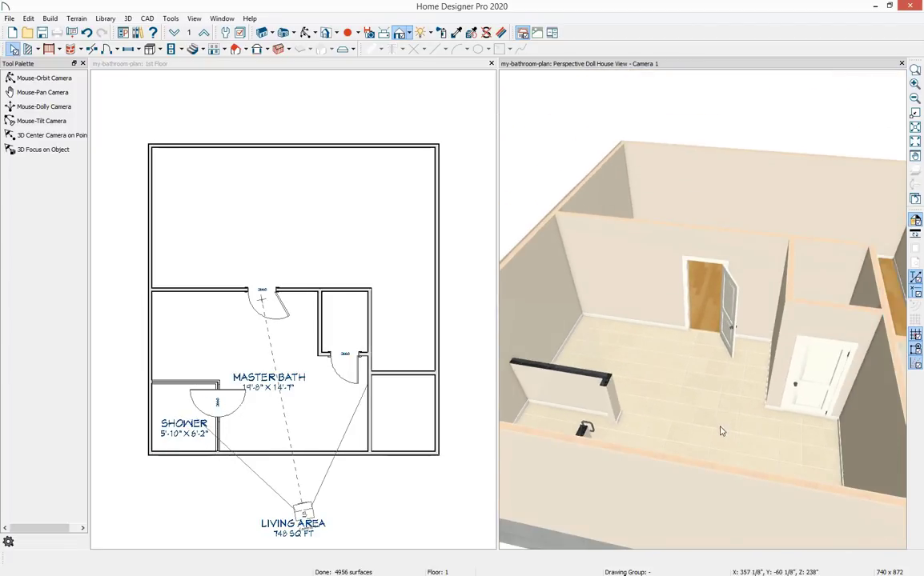
pyautogui.moveTo(723, 432); pyautogui.dragTo(801, 404)
pyautogui.scroll(-2, 751, 401)
pyautogui.moveTo(703, 381); pyautogui.dragTo(702, 407)
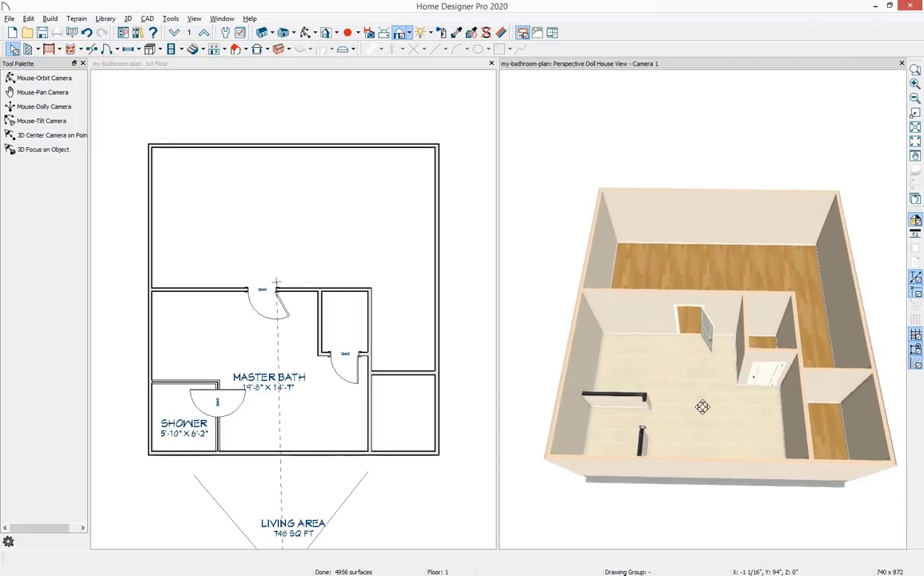
# Place a barn door in the wall between the master bath and the lower-right room.
pyautogui.click(371, 398)
pyautogui.press('Escape')
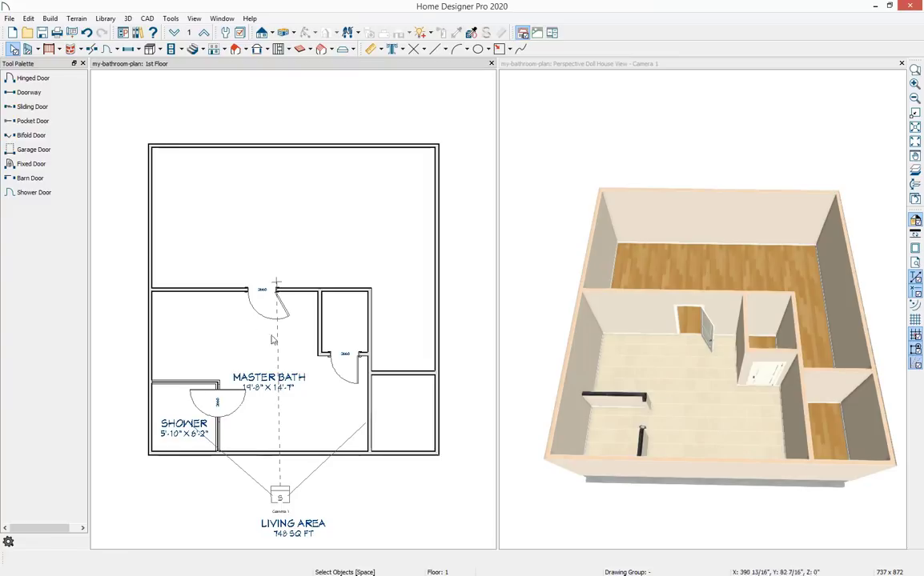
pyautogui.click(52, 179)
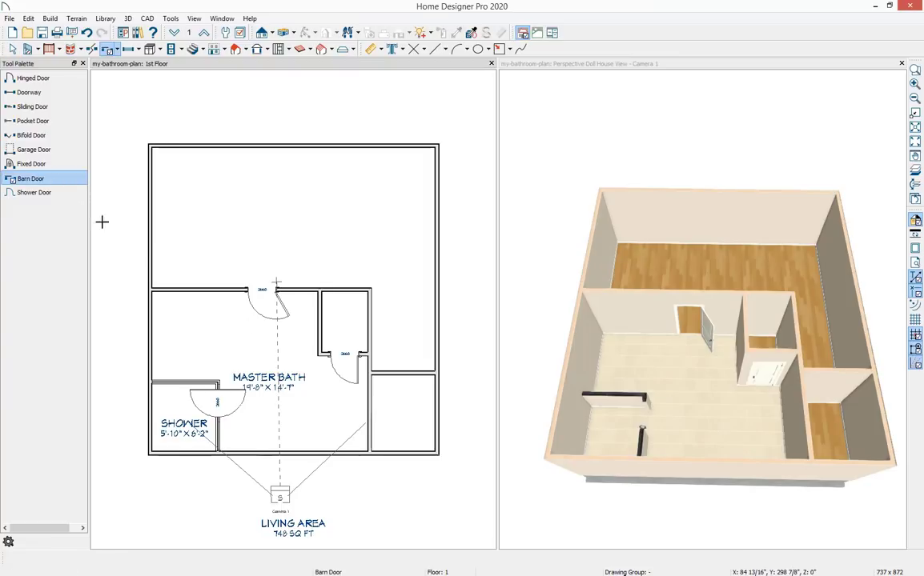
pyautogui.click(366, 400)
pyautogui.press('space')
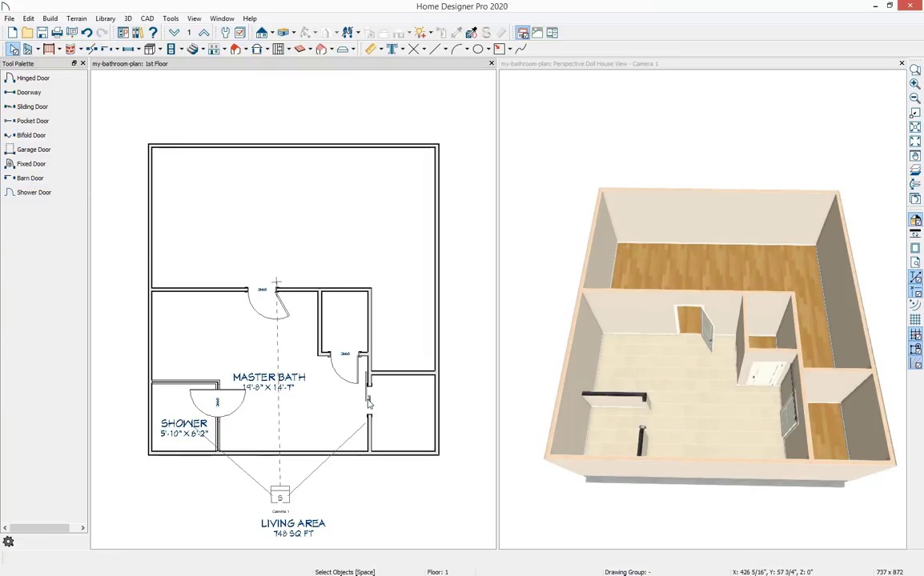
# Select the barn door and the closet door and show them open in 3D.
pyautogui.click(369, 402)
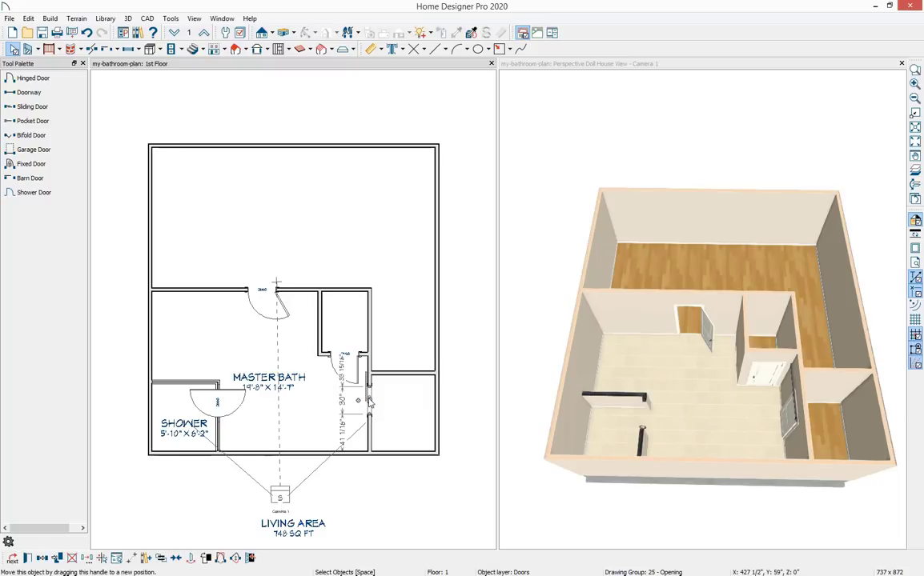
pyautogui.click(354, 358)
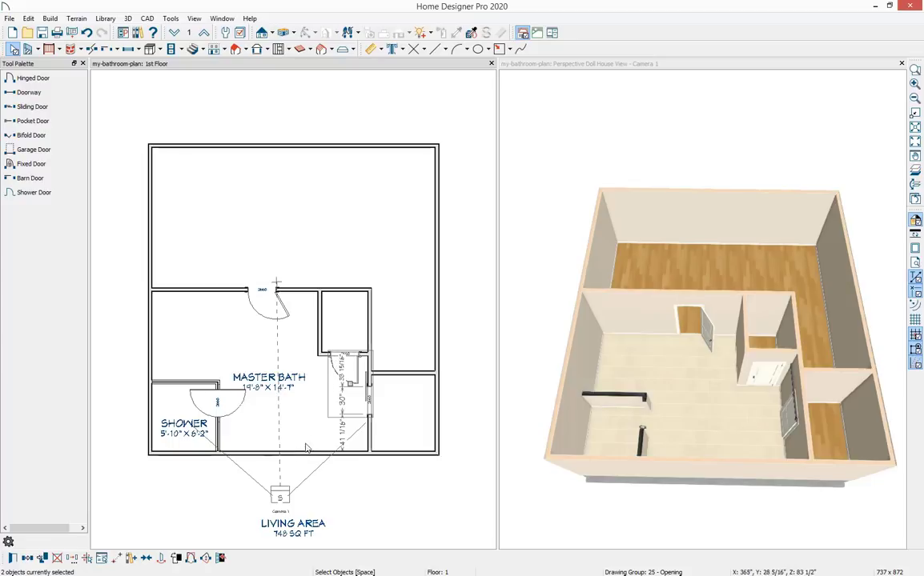
pyautogui.click(221, 559)
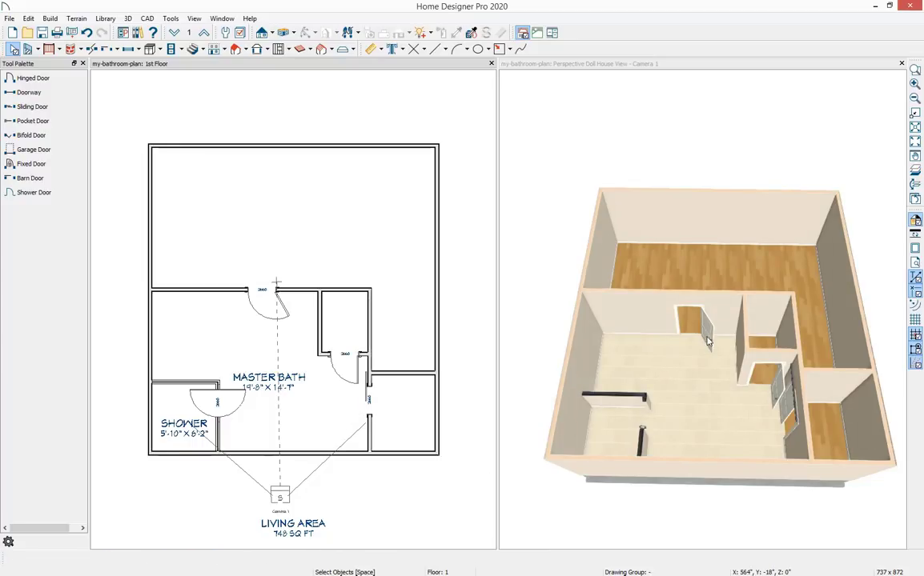
# Select the closet door and the master bath entry door and open their door specification.
pyautogui.scroll(3, 733, 356)
pyautogui.scroll(1, 735, 357)
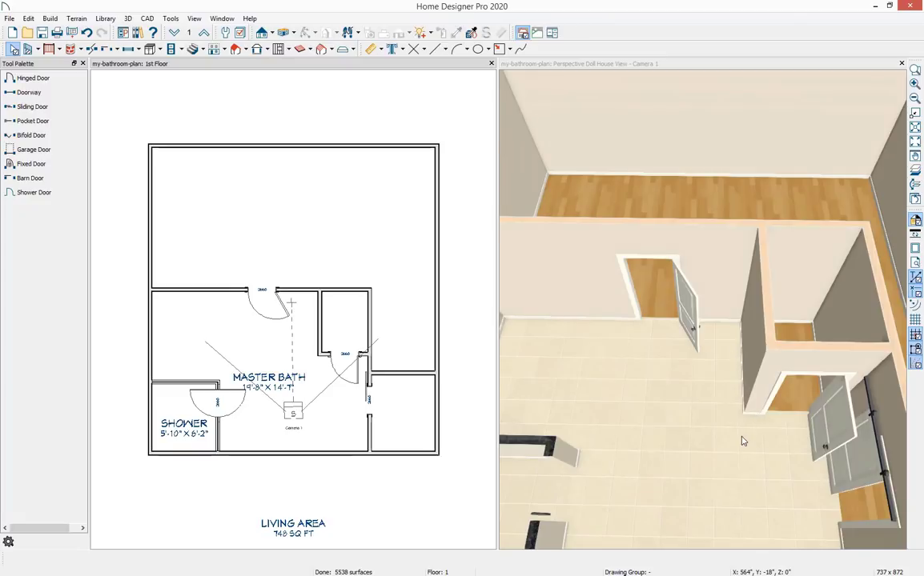
pyautogui.moveTo(745, 429); pyautogui.dragTo(741, 354, button='middle')
pyautogui.scroll(3, 741, 355)
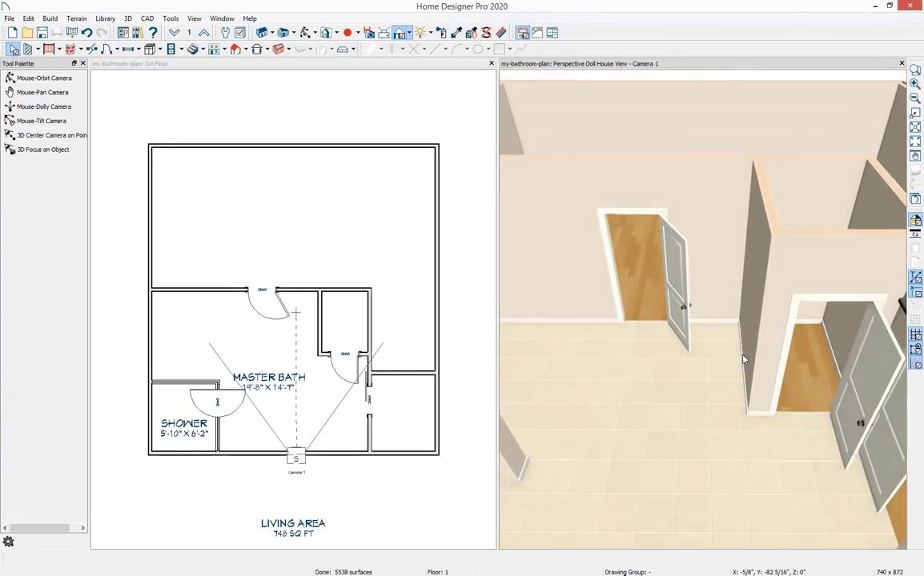
pyautogui.moveTo(743, 357); pyautogui.dragTo(693, 353, button='middle')
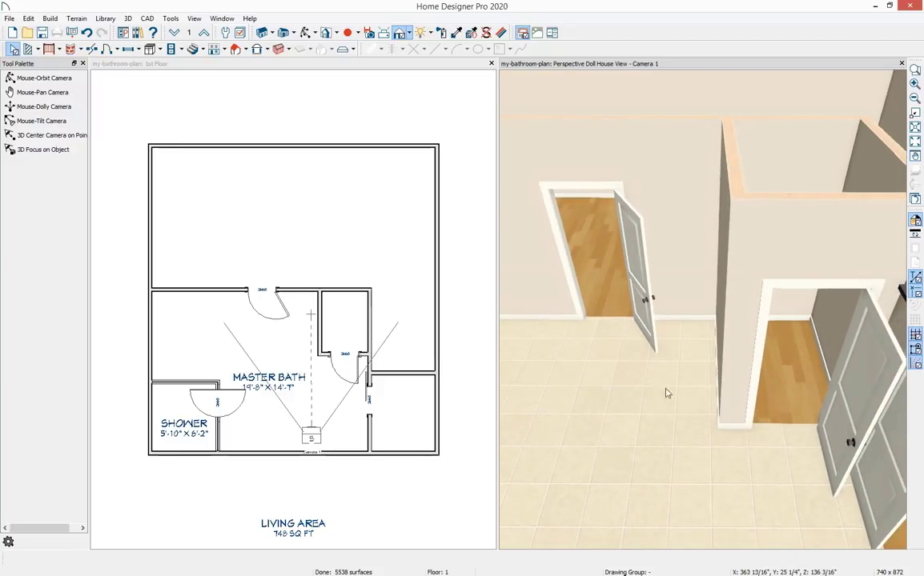
pyautogui.click(340, 359)
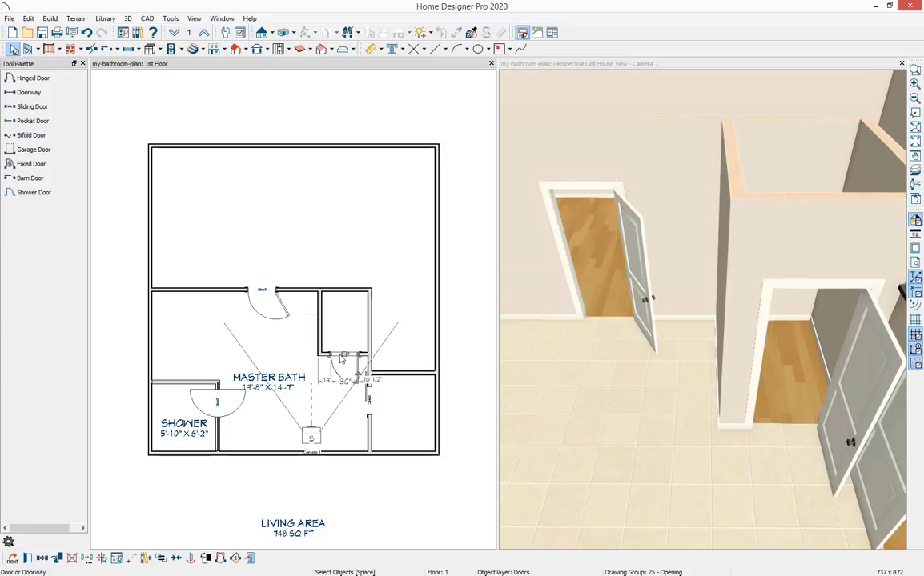
pyautogui.keyDown('shift'); pyautogui.click(256, 295); pyautogui.keyUp('shift')
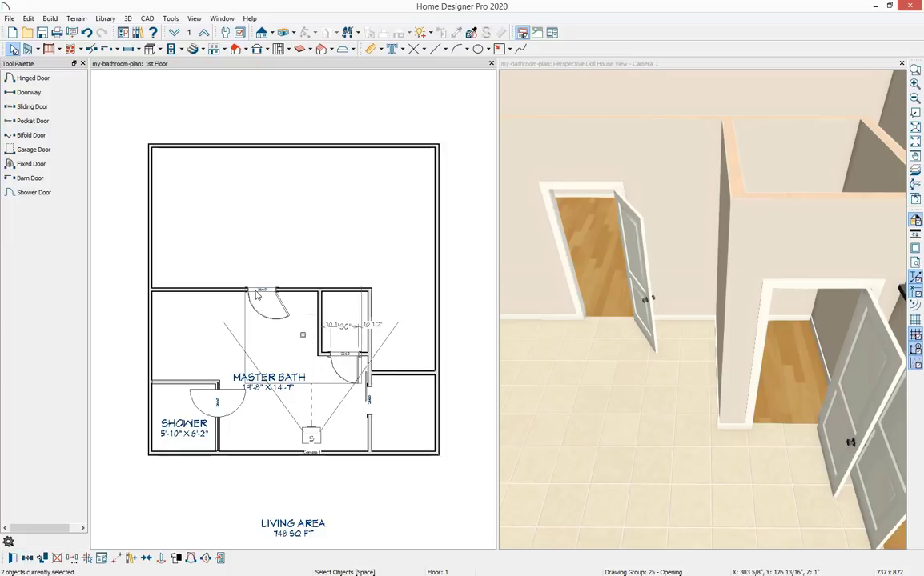
pyautogui.click(13, 559)
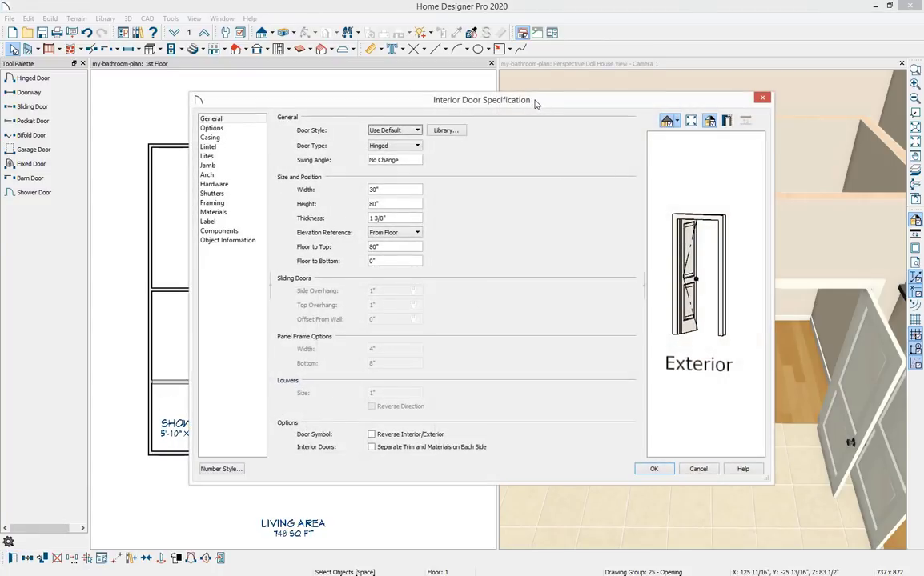
# Set both doors' interior and exterior handles to Lever and apply the settings.
pyautogui.moveTo(535, 104); pyautogui.dragTo(534, 115)
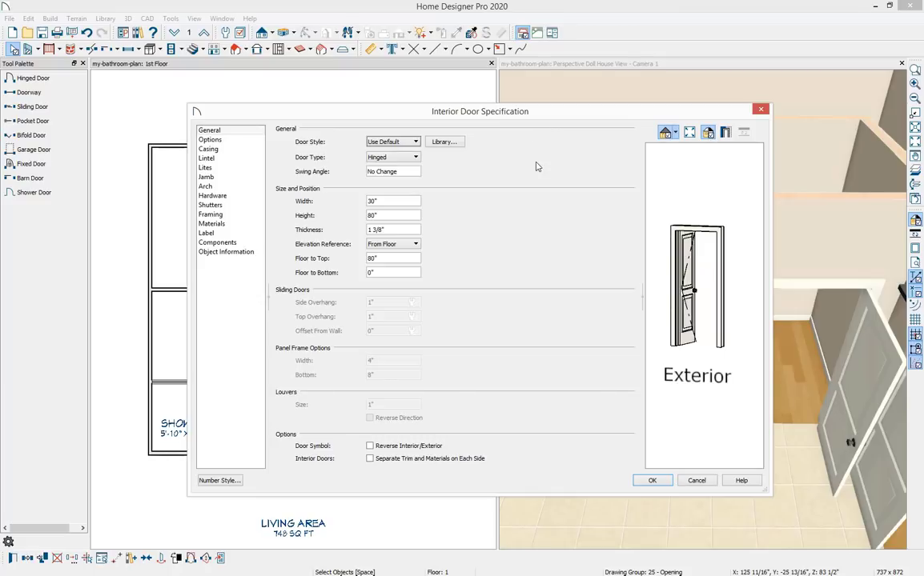
pyautogui.click(241, 196)
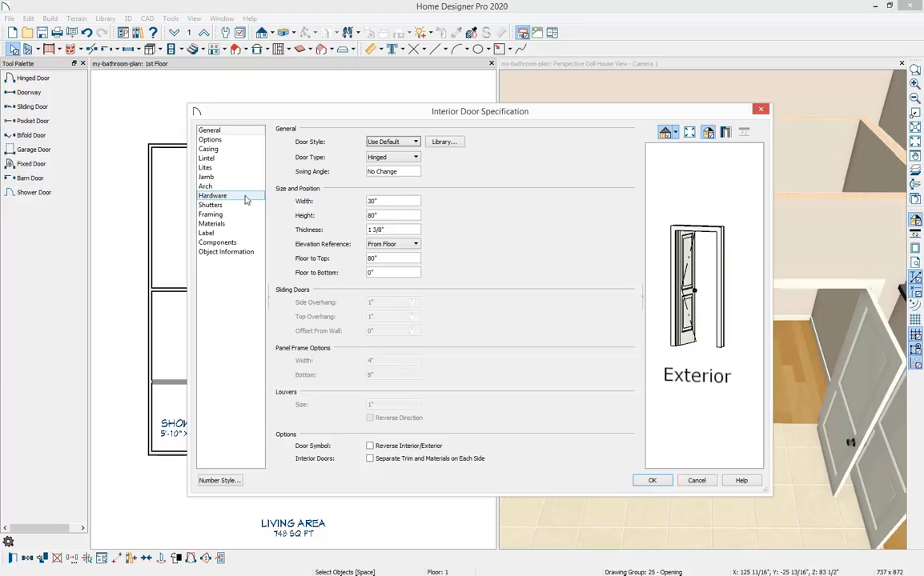
pyautogui.click(367, 142)
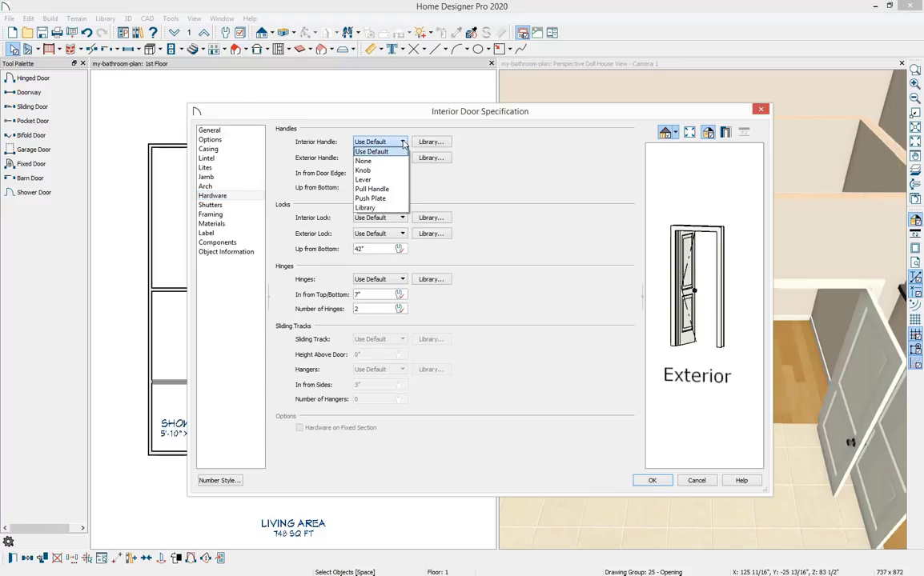
pyautogui.click(403, 181)
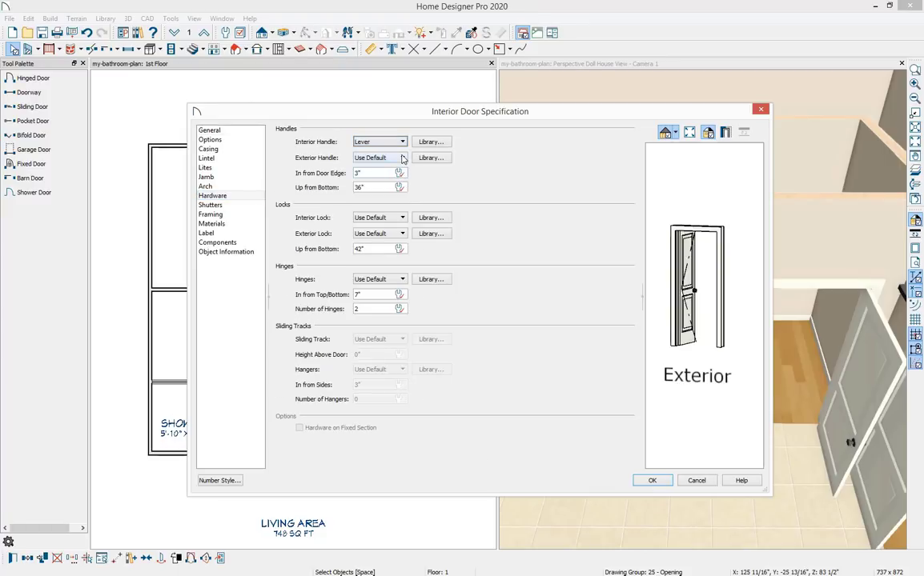
pyautogui.click(401, 158)
pyautogui.click(400, 195)
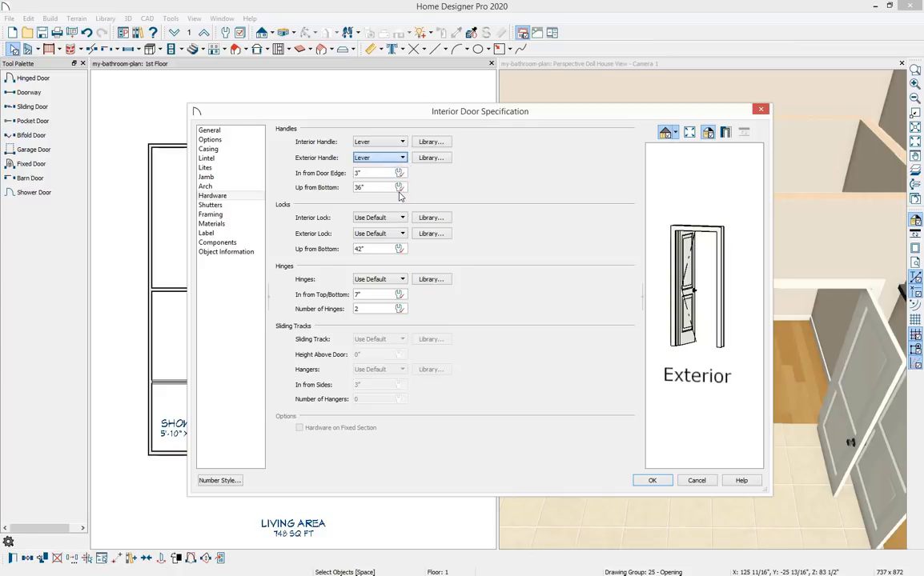
pyautogui.click(651, 480)
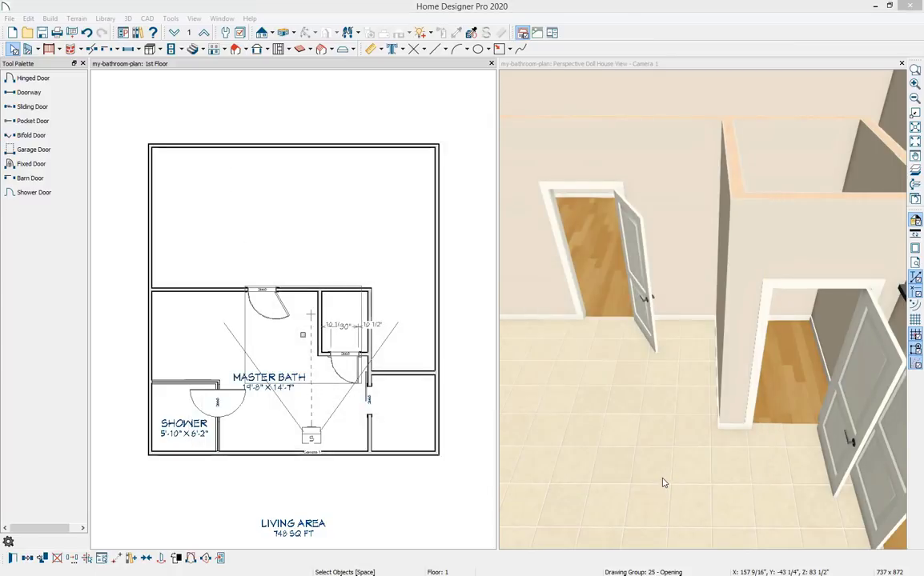
# Place windows in the master bath's outer side wall and in the shower's outer wall.
pyautogui.click(663, 483)
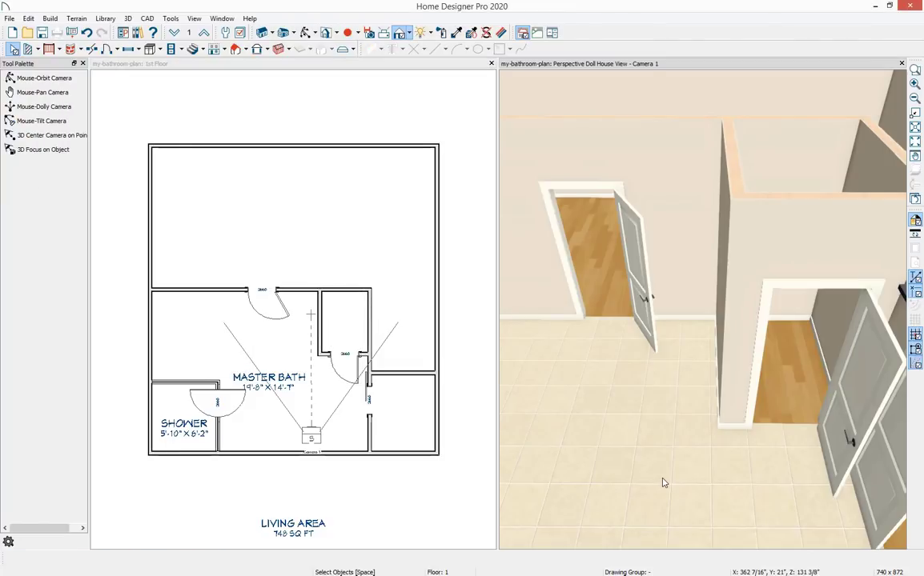
pyautogui.scroll(-5, 662, 483)
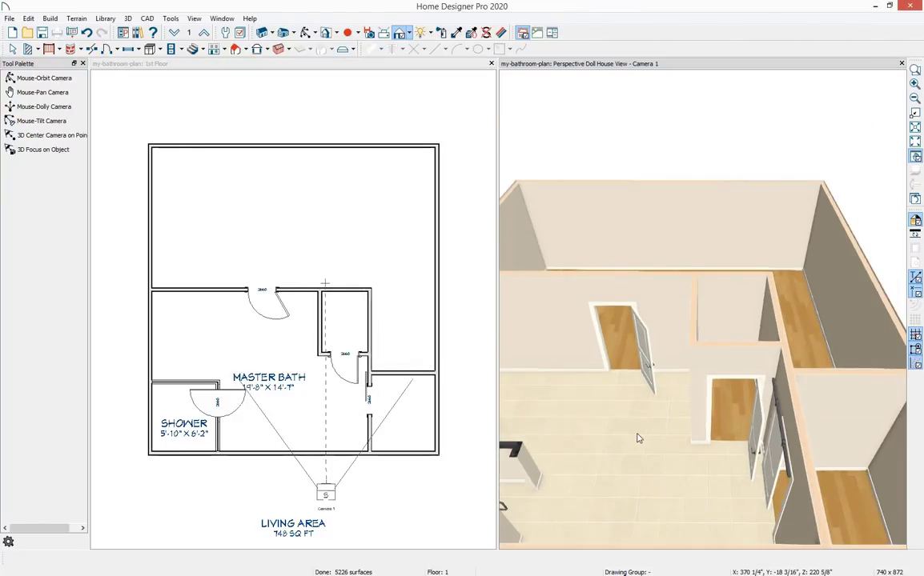
pyautogui.moveTo(638, 438); pyautogui.dragTo(705, 376)
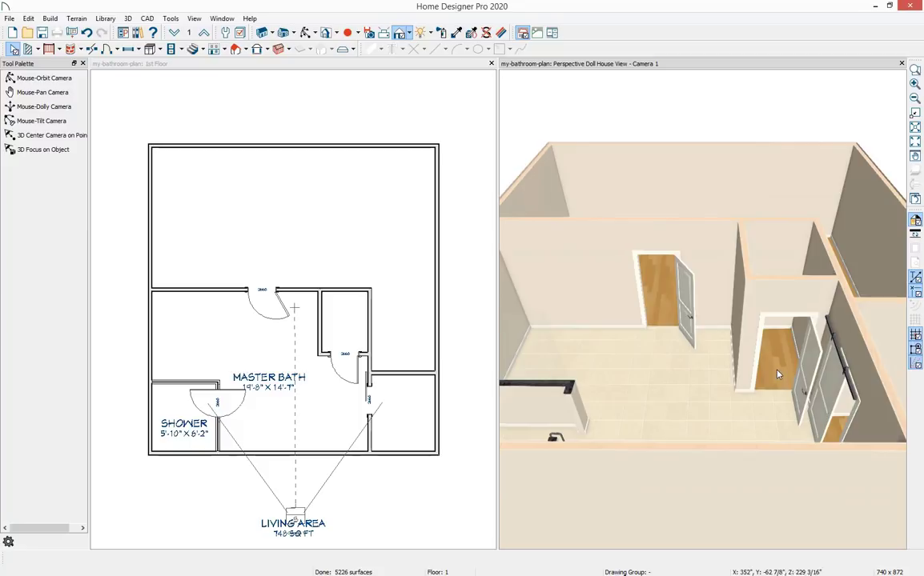
pyautogui.moveTo(700, 333); pyautogui.dragTo(601, 355)
pyautogui.moveTo(697, 441); pyautogui.dragTo(703, 438, button='middle')
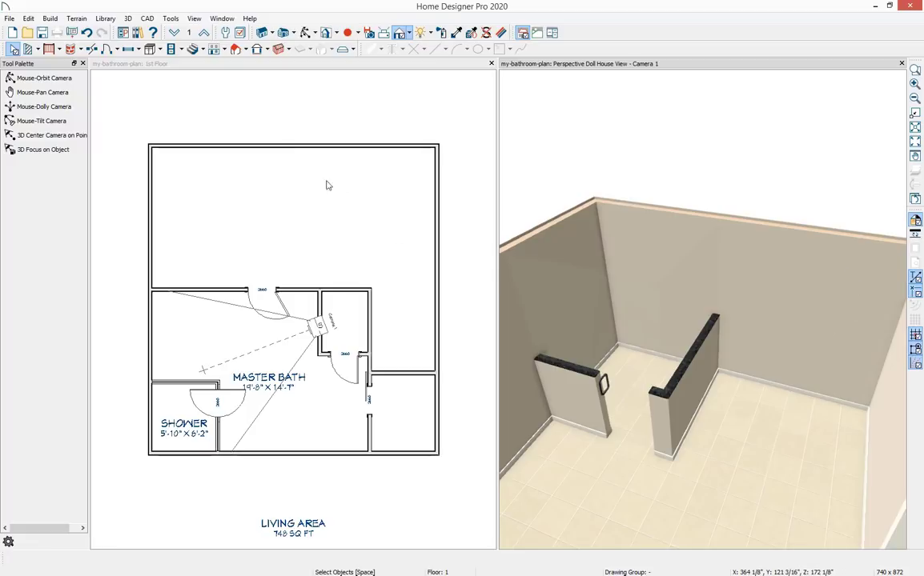
pyautogui.click(130, 50)
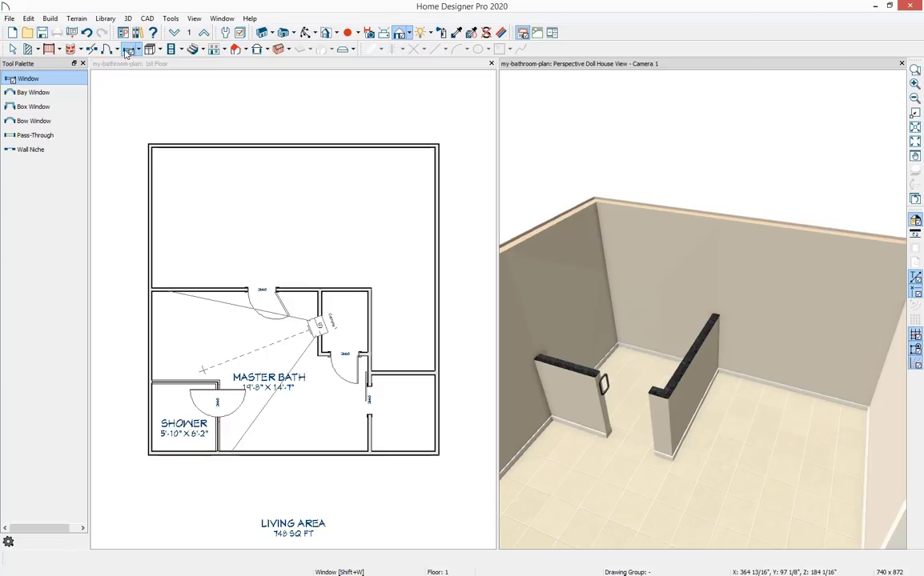
pyautogui.click(73, 83)
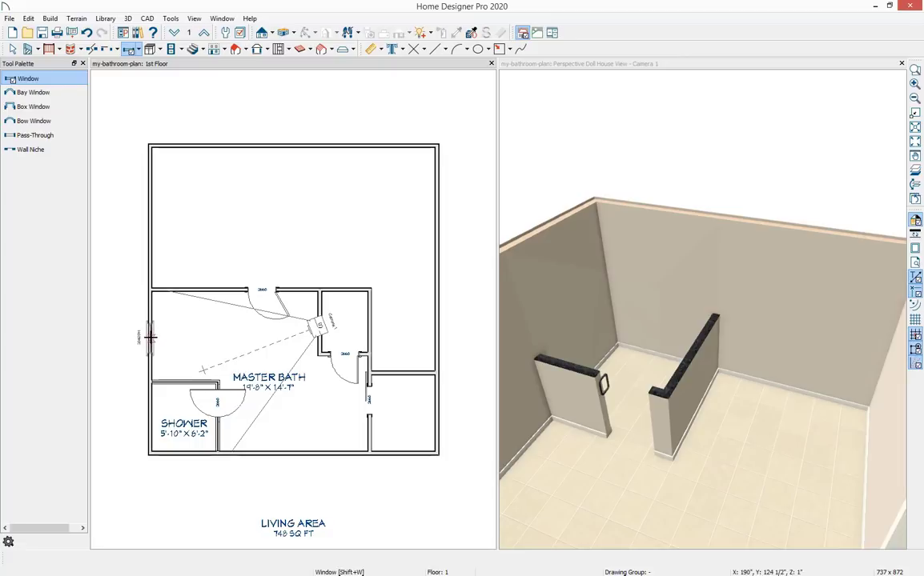
pyautogui.click(145, 334)
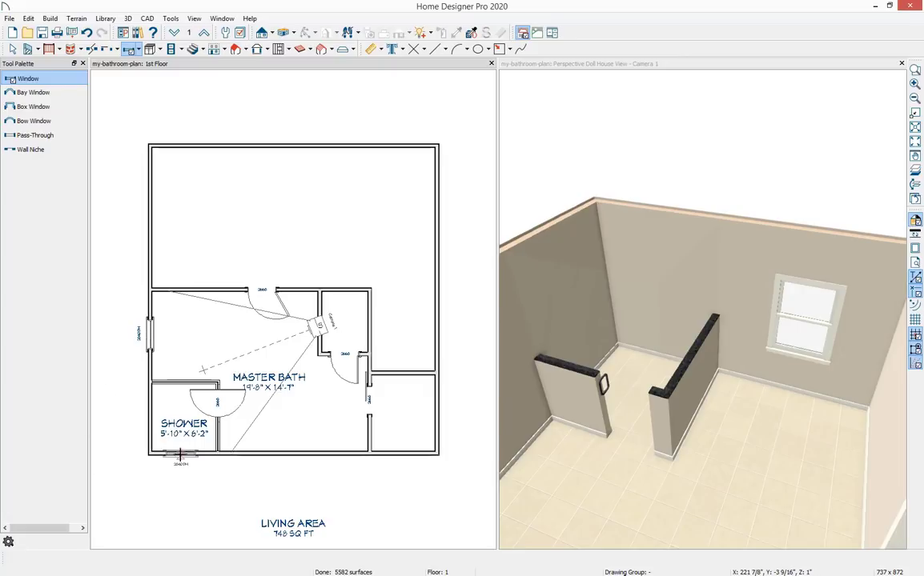
pyautogui.click(181, 455)
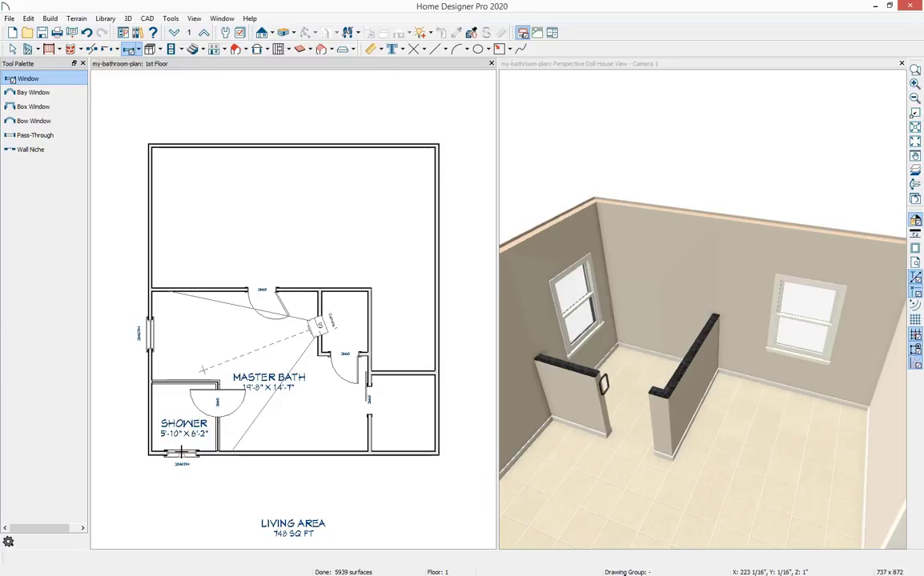
pyautogui.press('space')
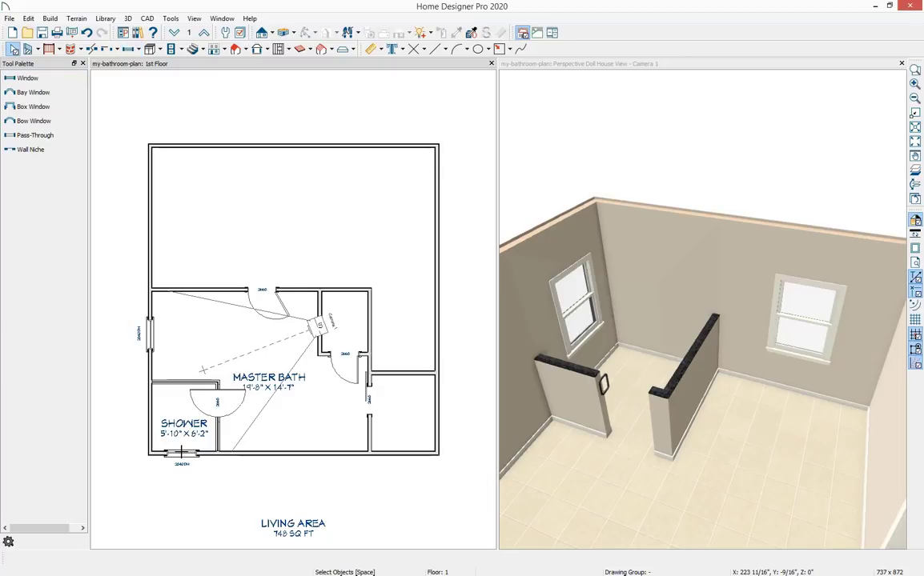
# Select both new windows and open their Window Specification.
pyautogui.click(182, 455)
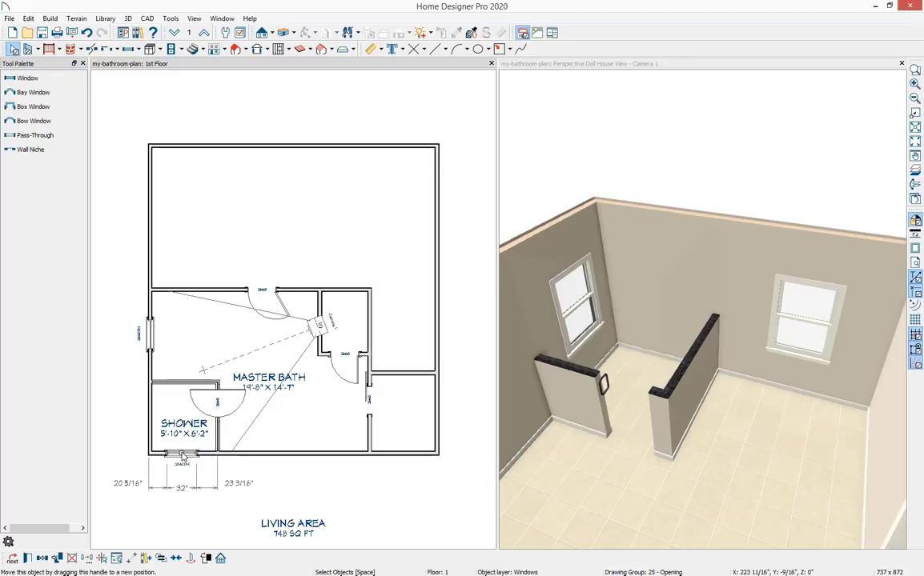
pyautogui.keyDown('shift'); pyautogui.click(152, 340); pyautogui.keyUp('shift')
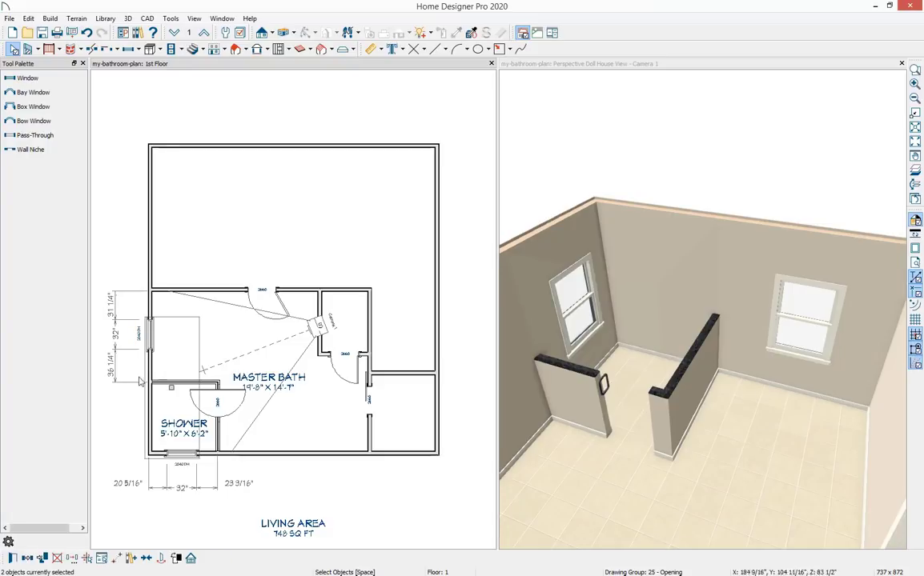
pyautogui.click(12, 558)
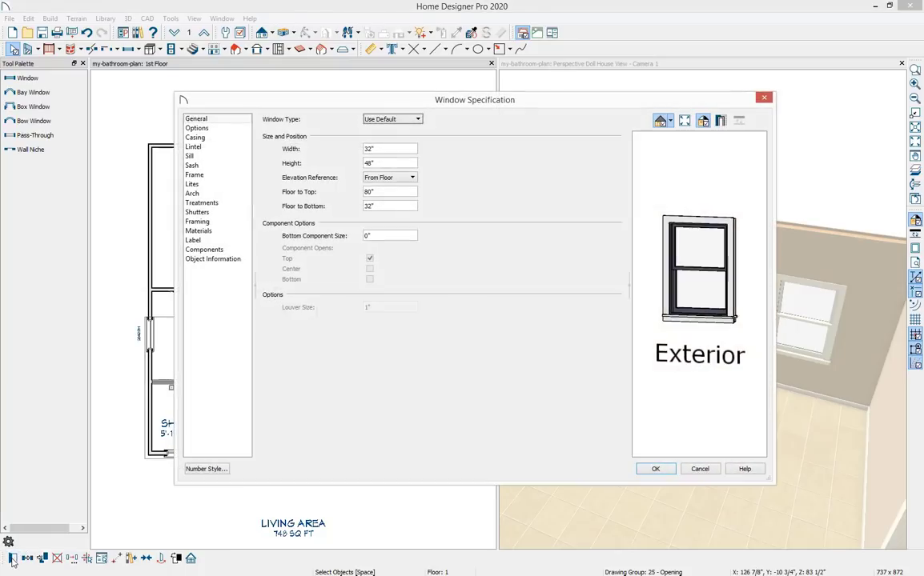
pyautogui.moveTo(477, 103); pyautogui.dragTo(480, 107)
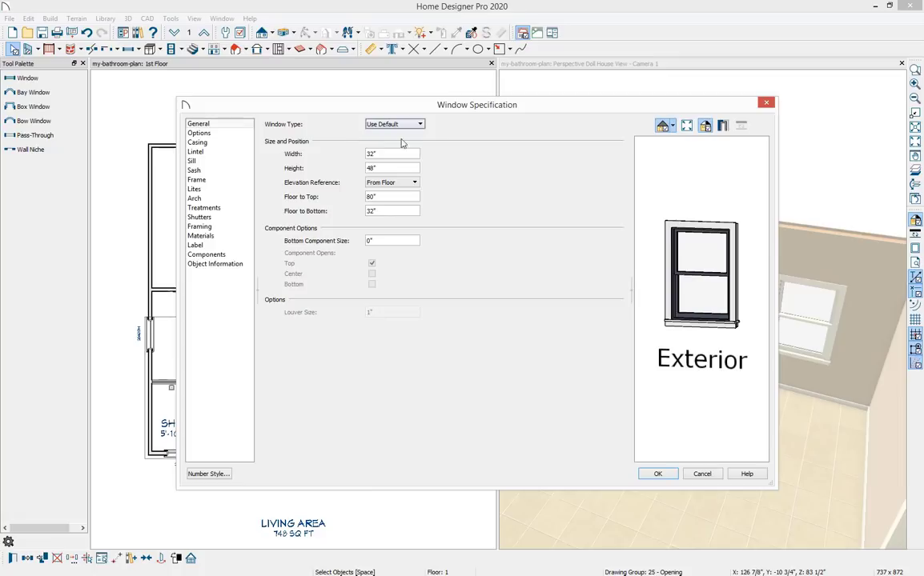
# Set the window type to Fixed Glass and turn off both interior and exterior casing.
pyautogui.click(420, 125)
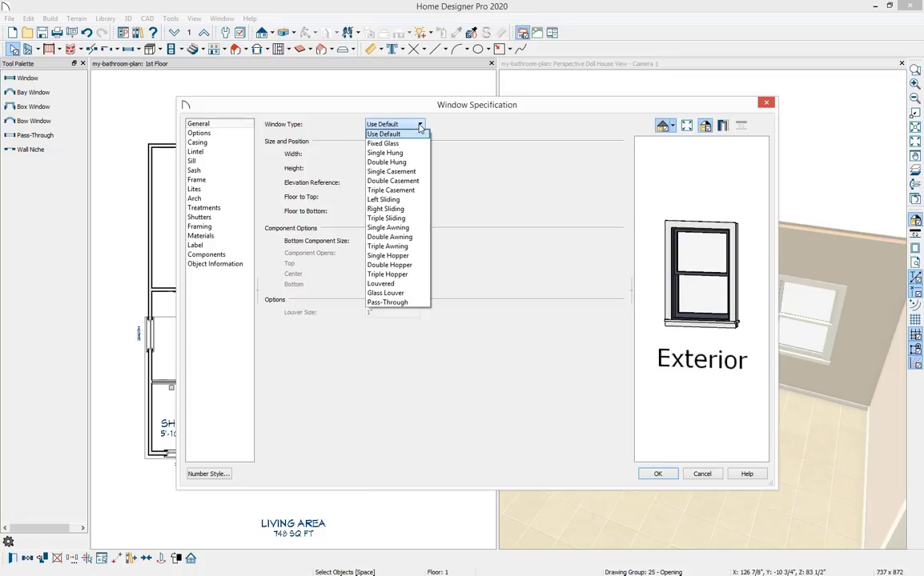
pyautogui.click(422, 143)
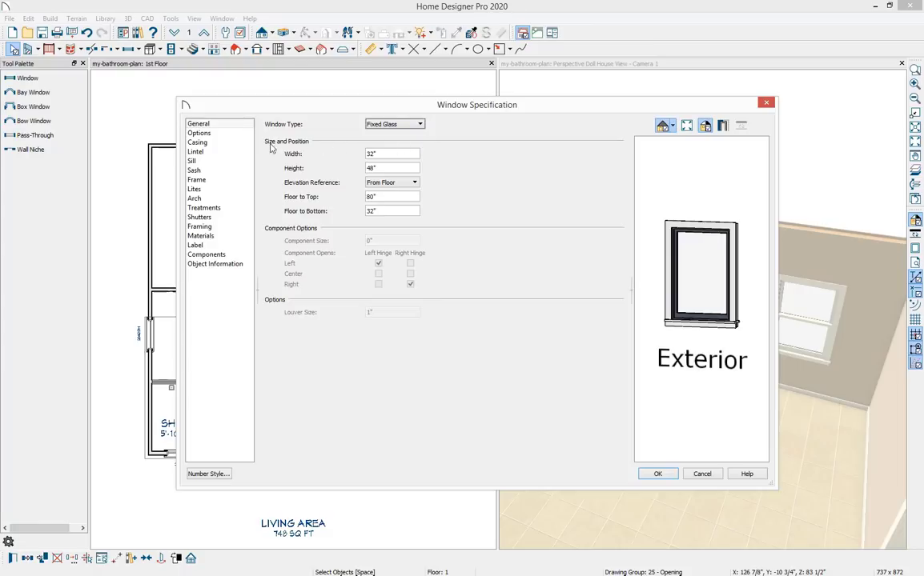
pyautogui.click(240, 142)
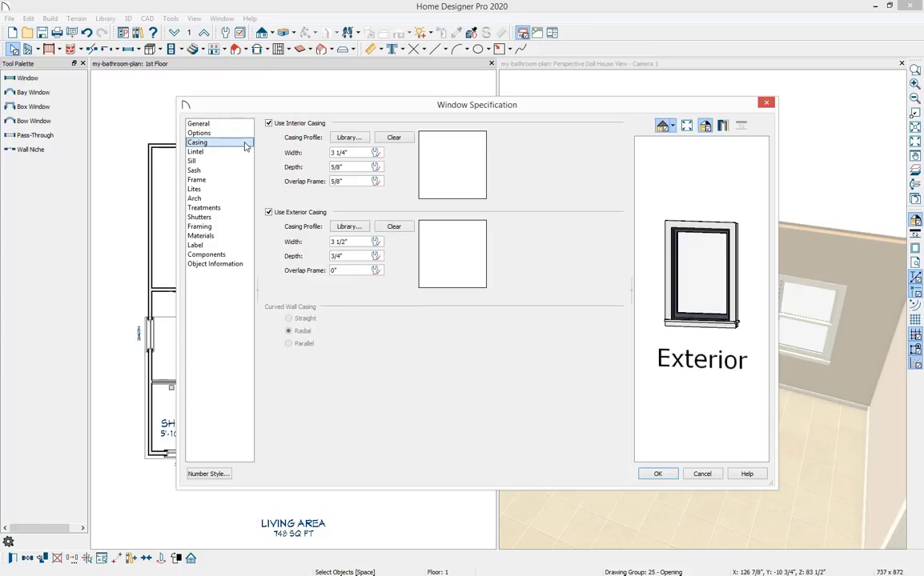
pyautogui.click(269, 124)
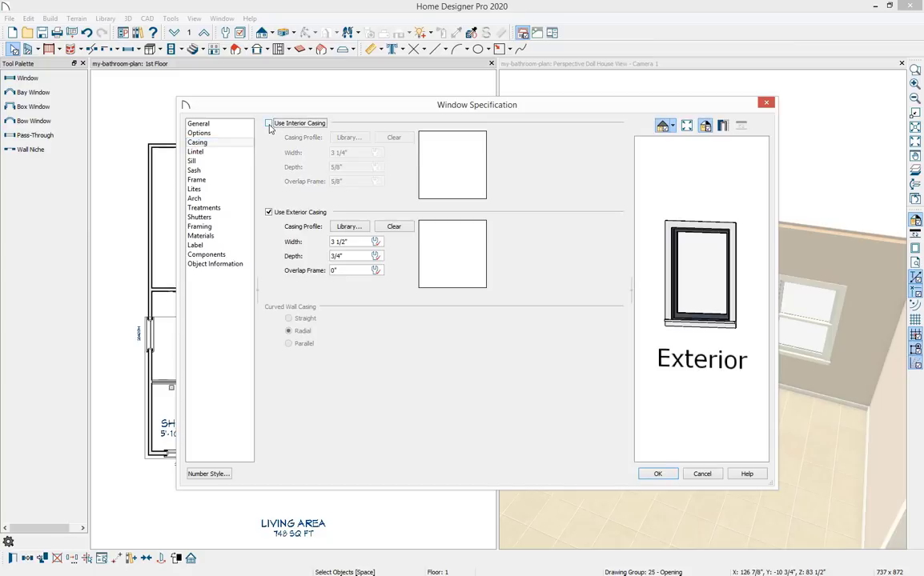
pyautogui.click(270, 212)
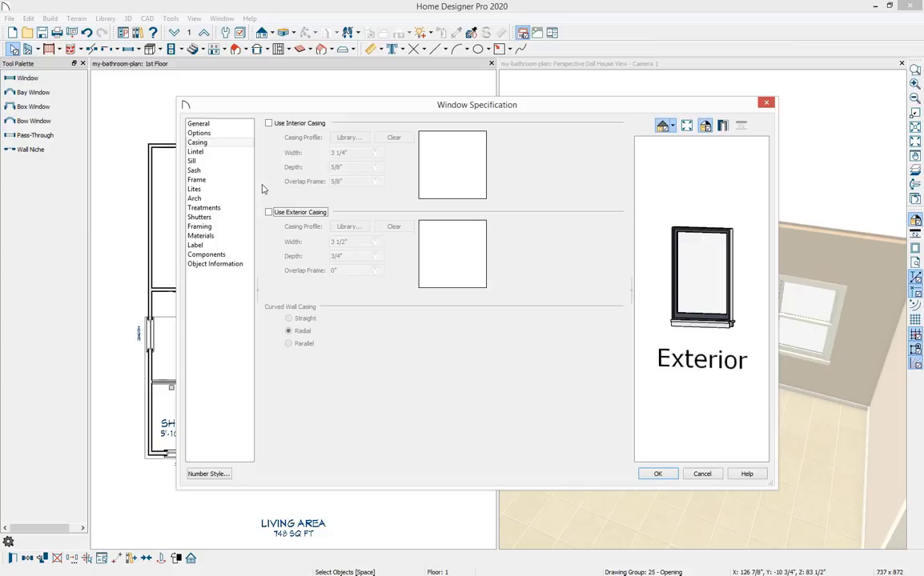
# Turn off the interior and exterior sills for the selected windows.
pyautogui.click(224, 160)
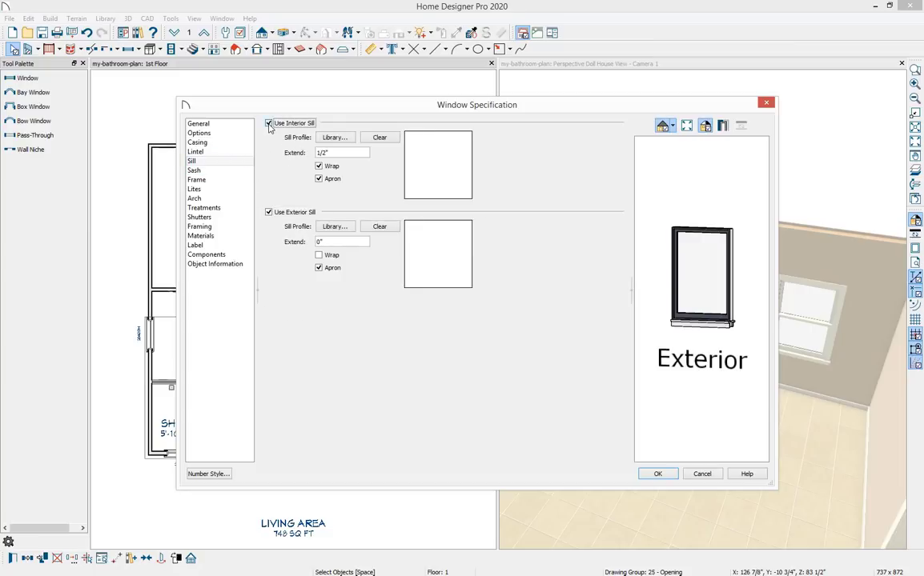
pyautogui.click(269, 123)
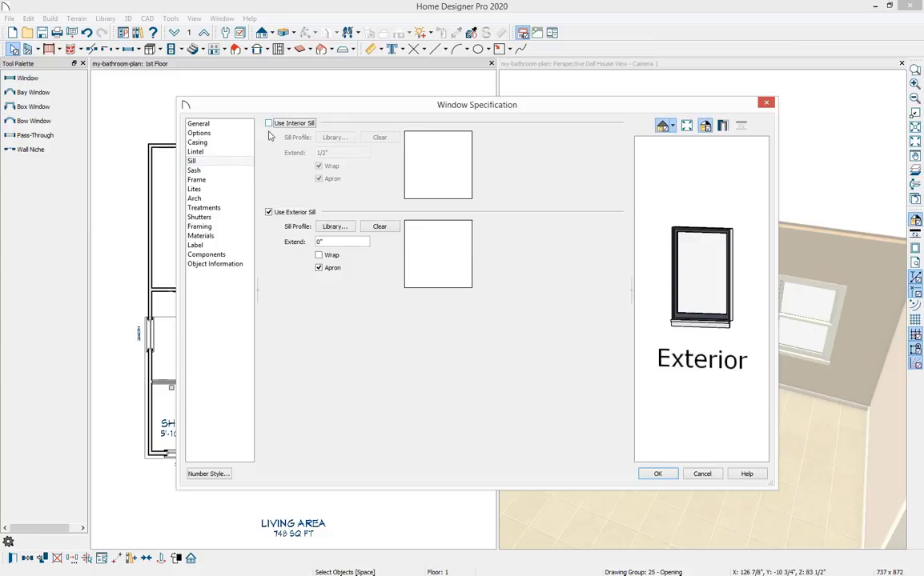
pyautogui.click(269, 212)
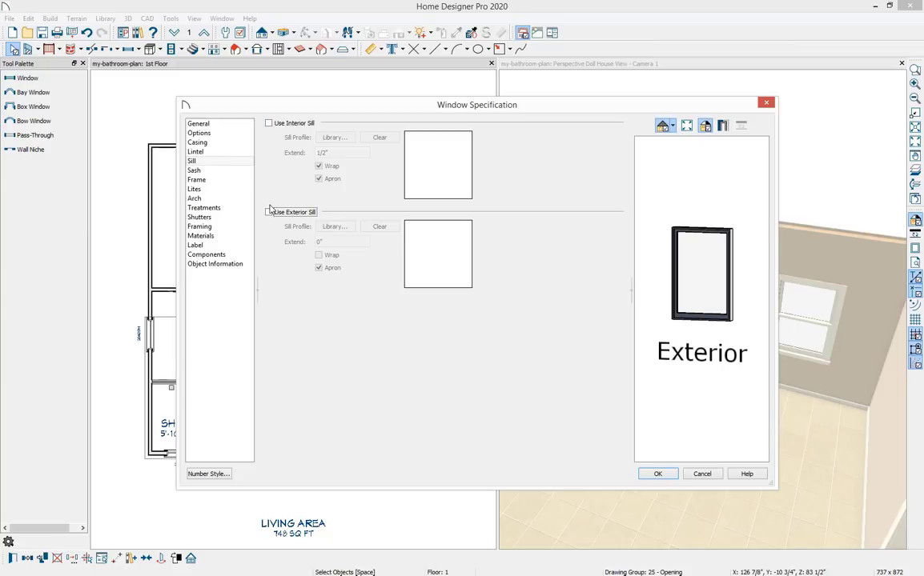
pyautogui.click(236, 142)
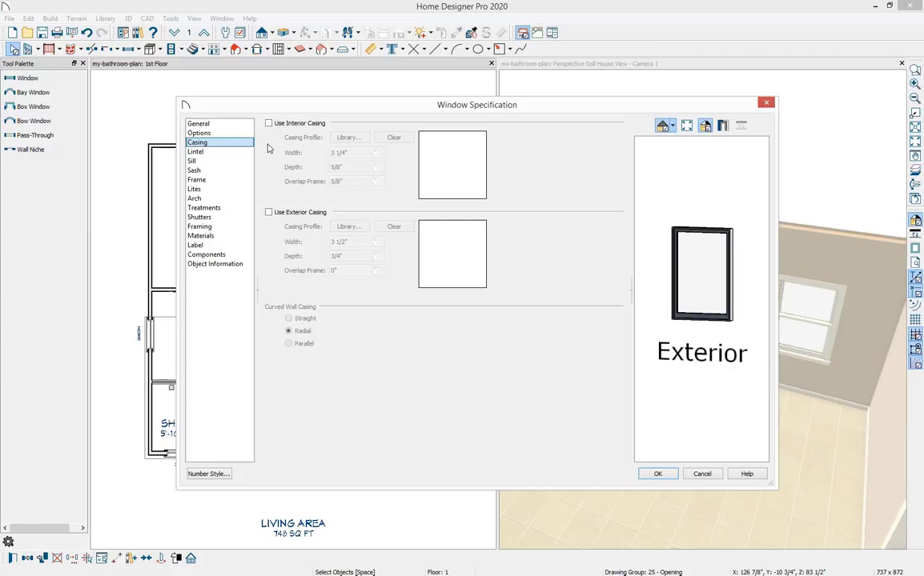
pyautogui.click(244, 182)
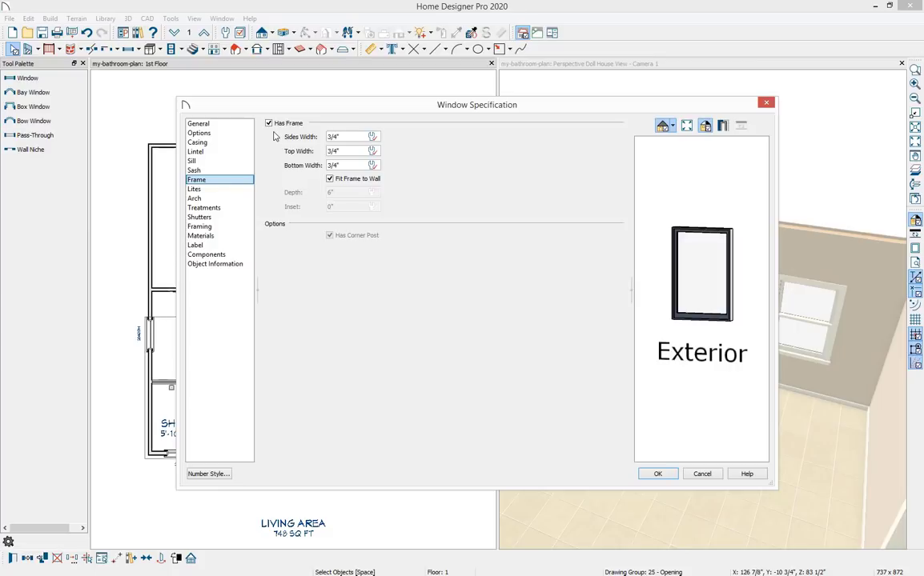
# Open the material selector for the windows' glass and preview the transparent glass options.
pyautogui.click(248, 237)
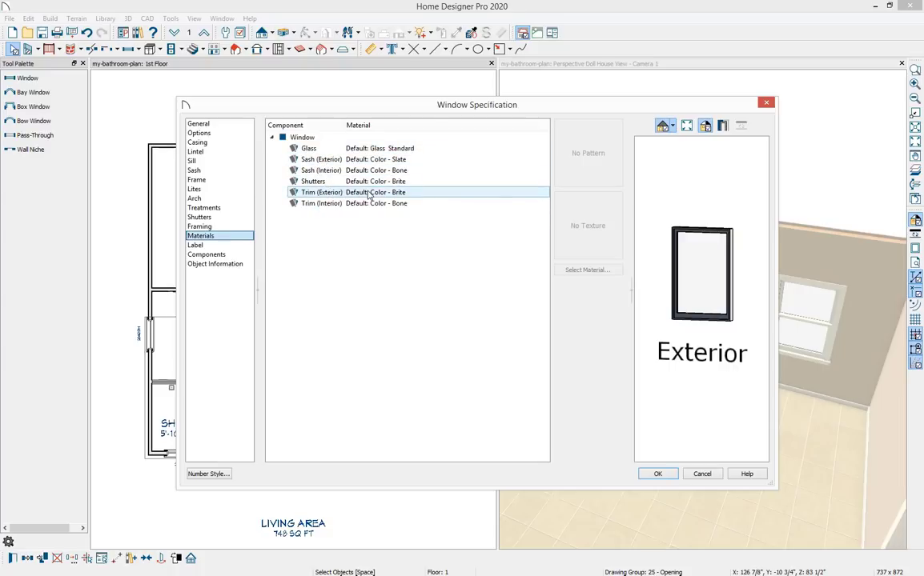
pyautogui.click(328, 150)
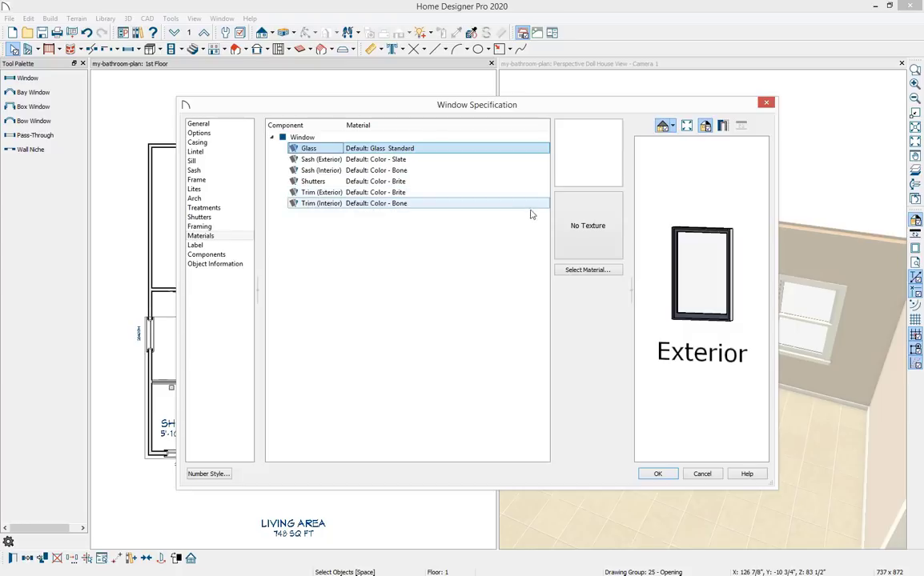
pyautogui.click(590, 271)
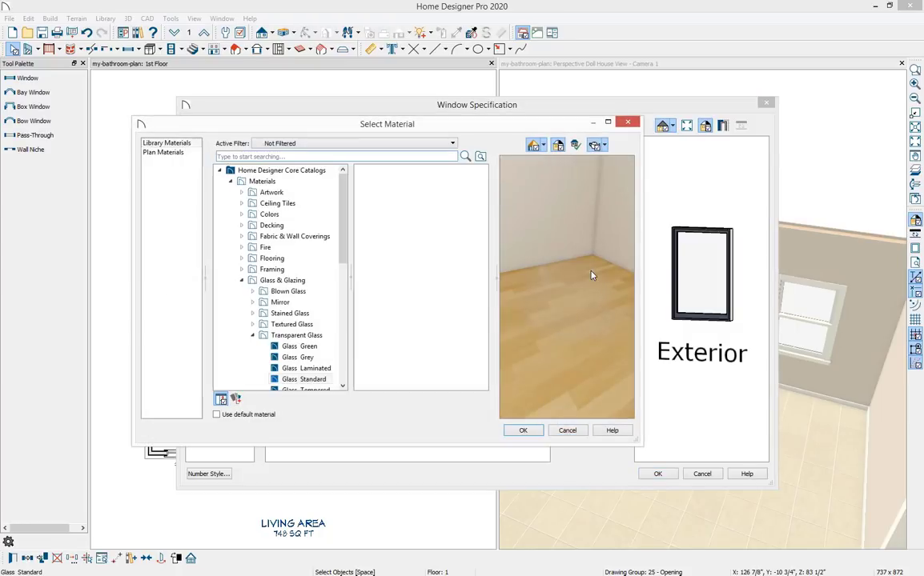
pyautogui.moveTo(369, 123); pyautogui.dragTo(451, 137)
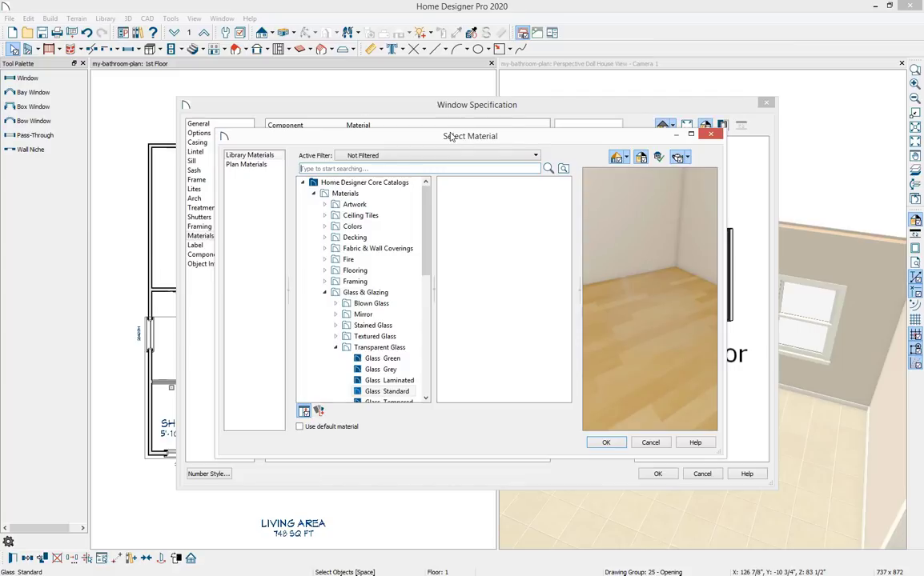
pyautogui.click(403, 362)
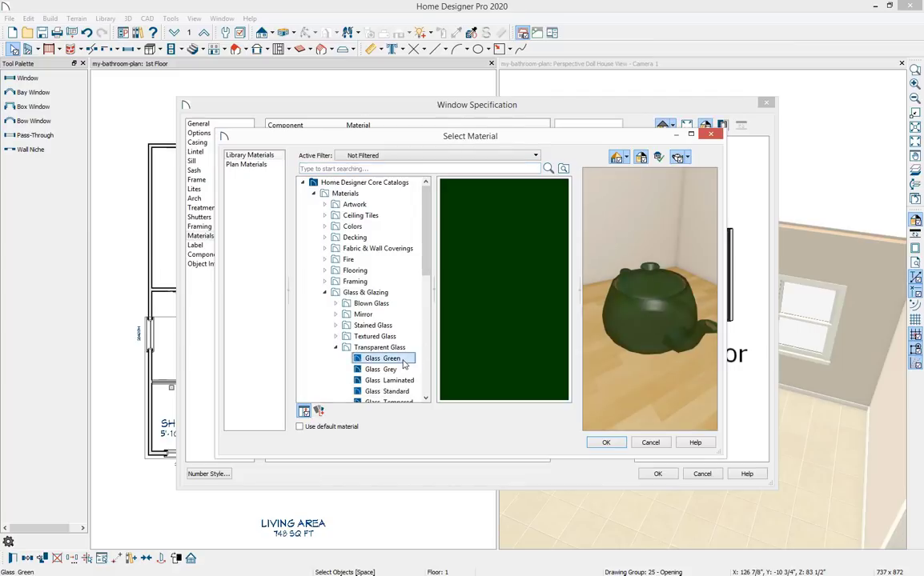
pyautogui.click(392, 370)
pyautogui.click(400, 381)
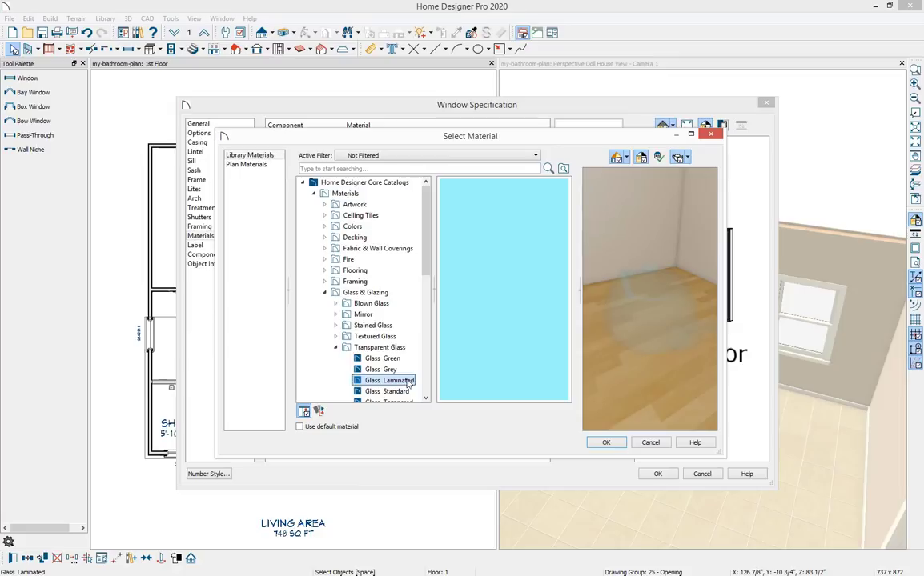
pyautogui.click(409, 392)
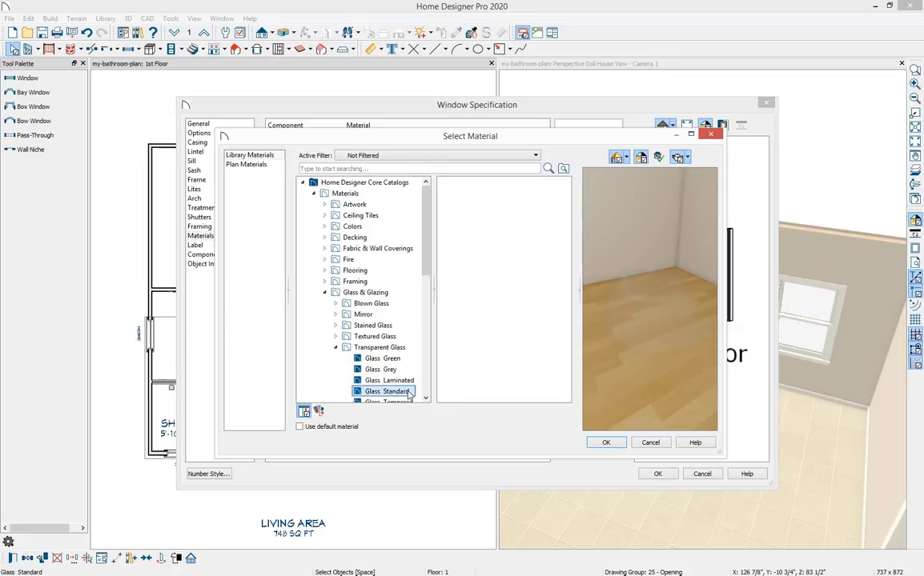
pyautogui.click(405, 402)
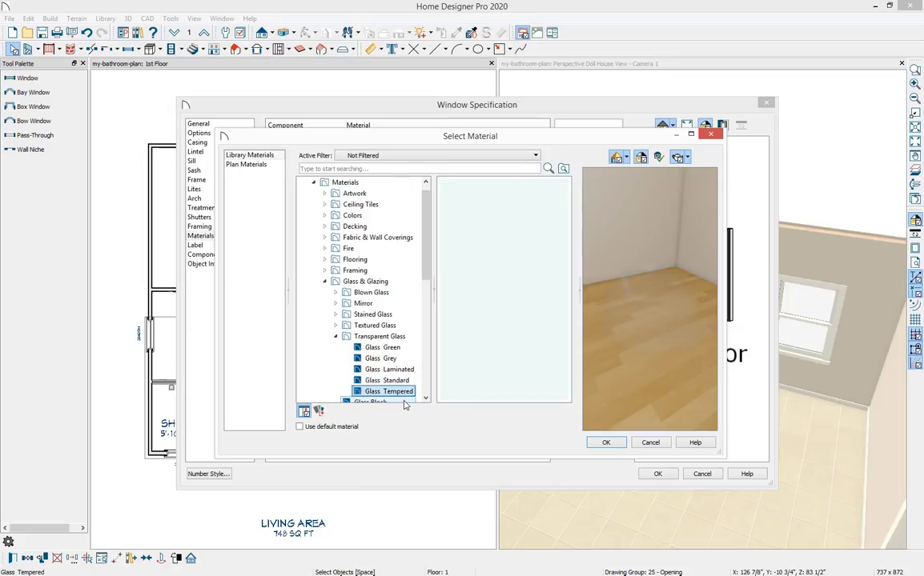
# Search the material library for rain, assign the Rain material to the glass, and apply the window settings.
pyautogui.click(358, 169)
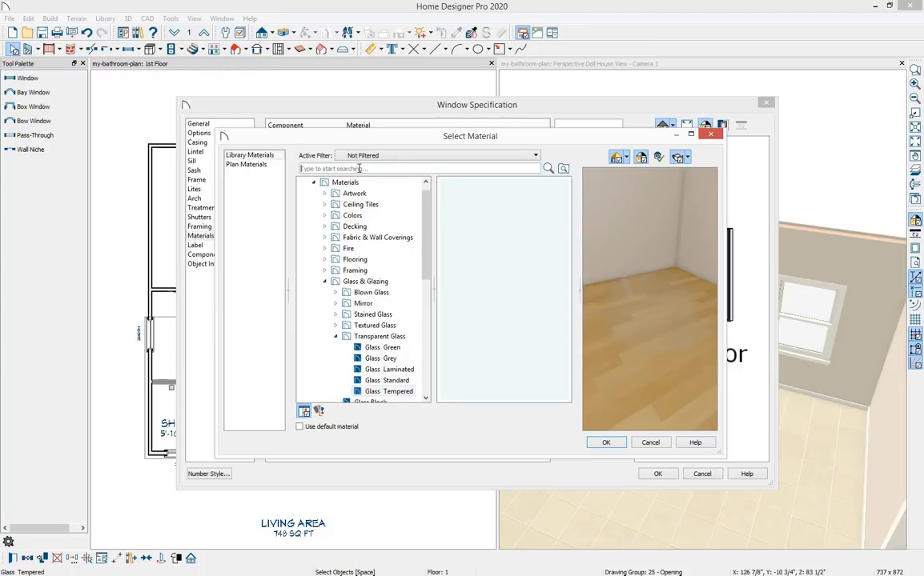
pyautogui.write('rain')
pyautogui.press('Return')
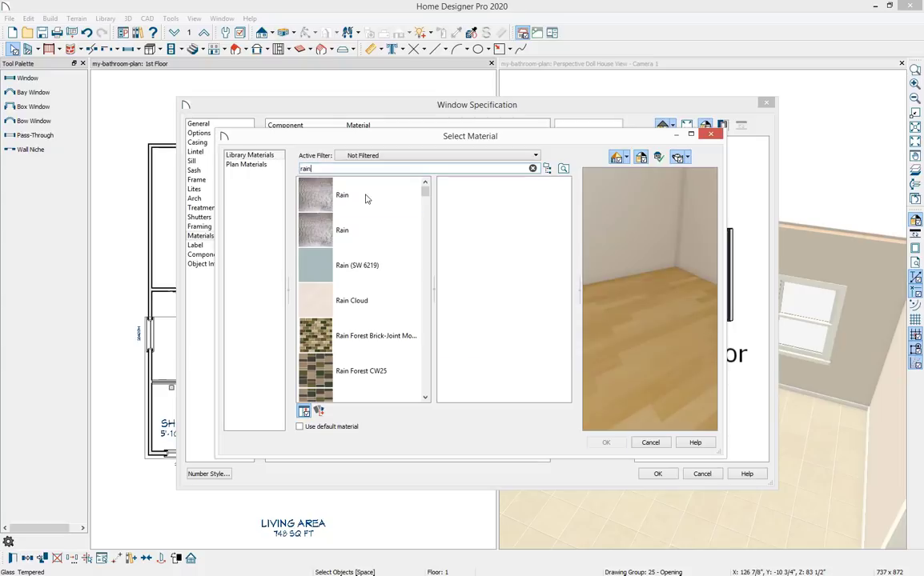
pyautogui.click(366, 198)
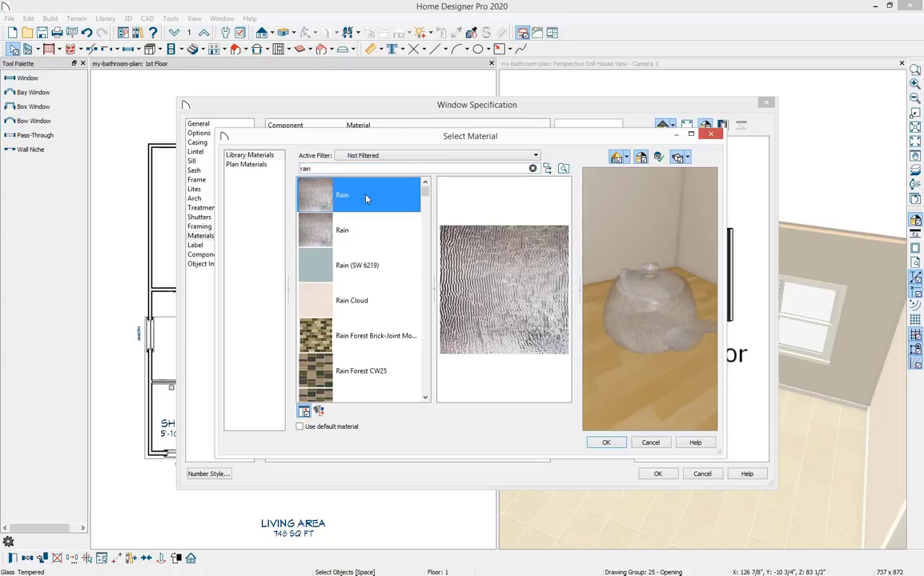
pyautogui.click(613, 444)
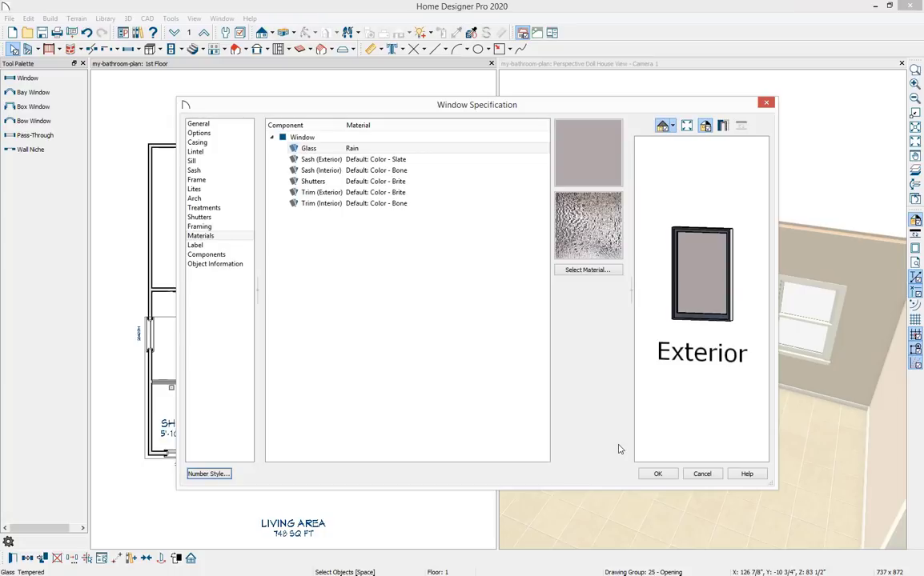
pyautogui.click(653, 474)
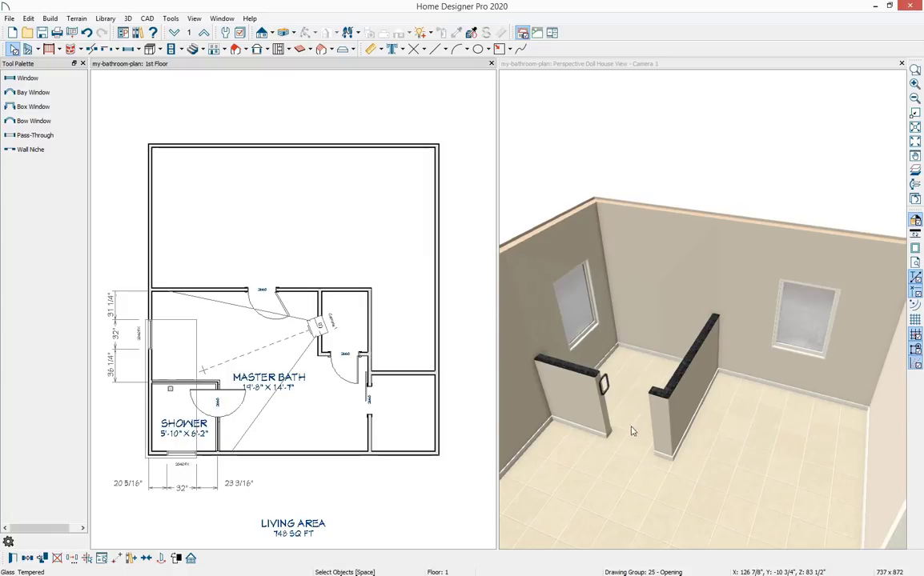
# Open the Window Specification of the window in the master bath's side wall.
pyautogui.click(269, 474)
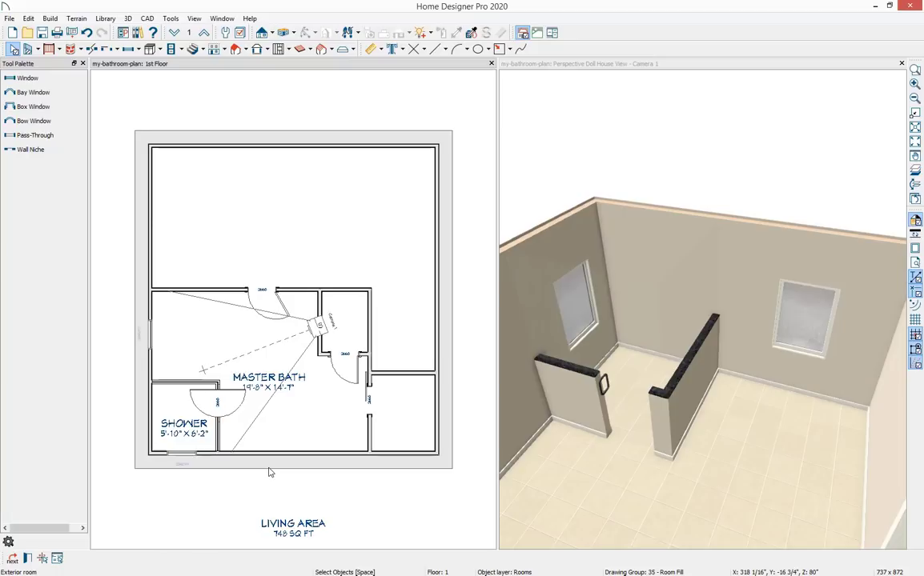
pyautogui.click(271, 478)
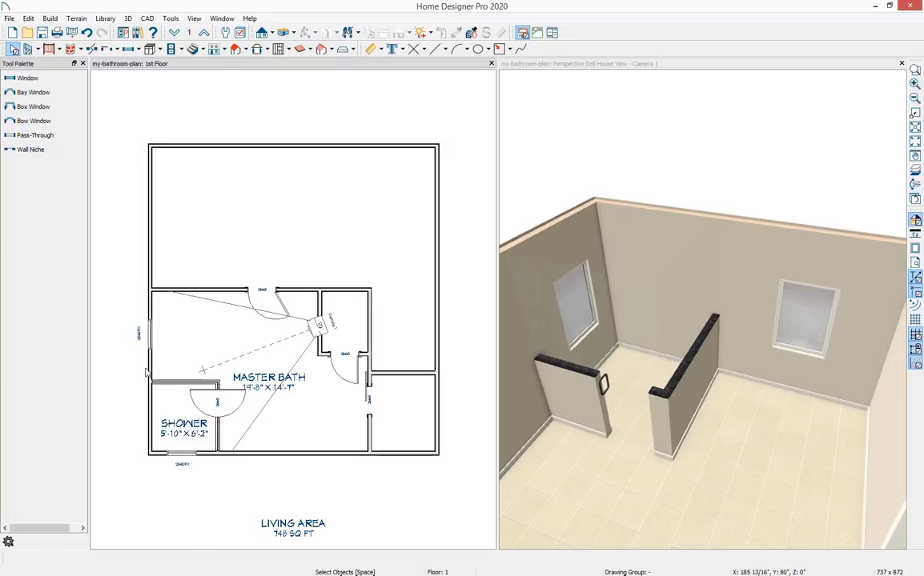
pyautogui.click(151, 342)
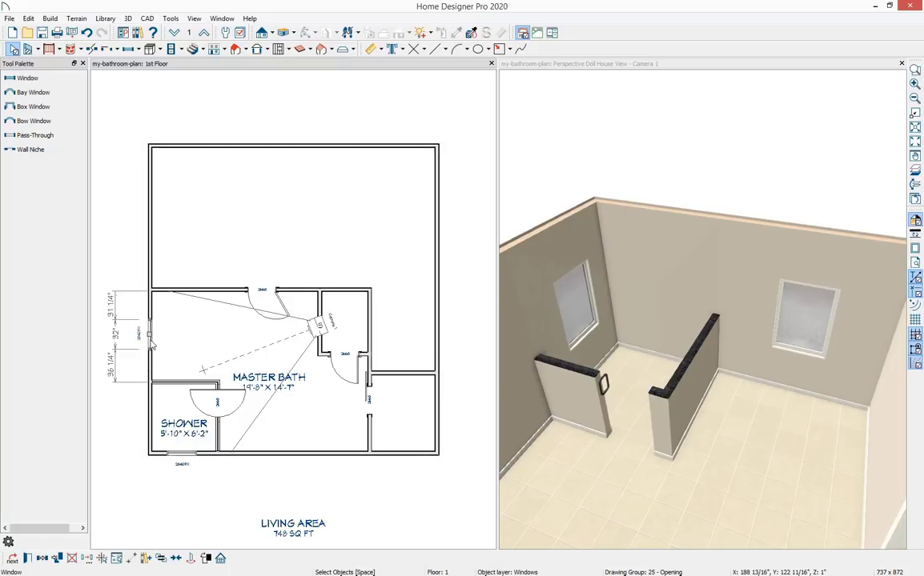
pyautogui.doubleClick(152, 342)
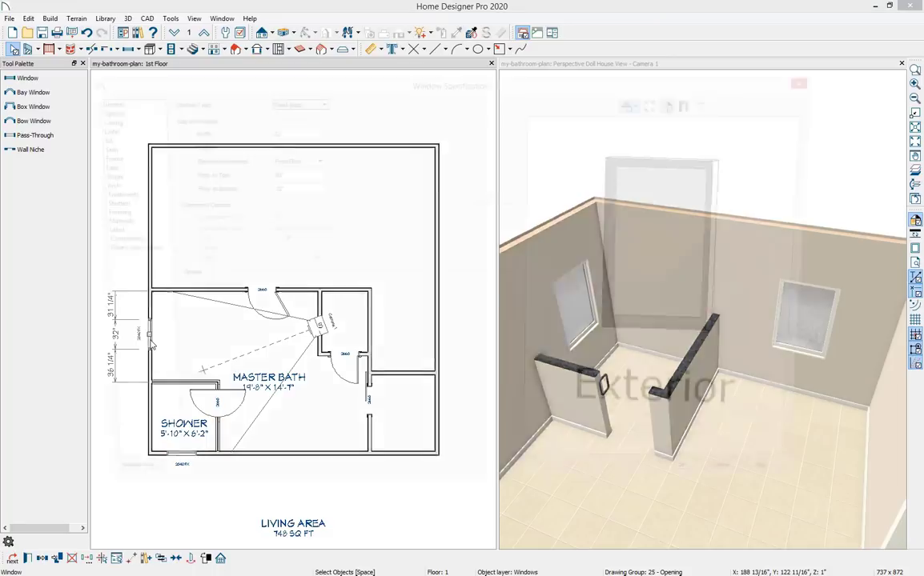
pyautogui.moveTo(437, 86); pyautogui.dragTo(448, 91)
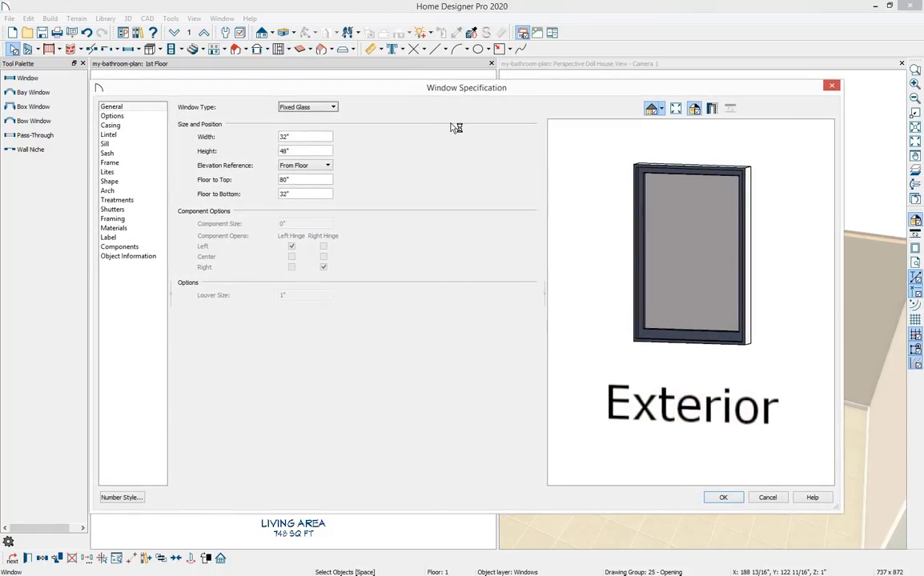
# Set that window's width to 60", height to 32" and floor-to-bottom to 60", then apply.
pyautogui.doubleClick(304, 137)
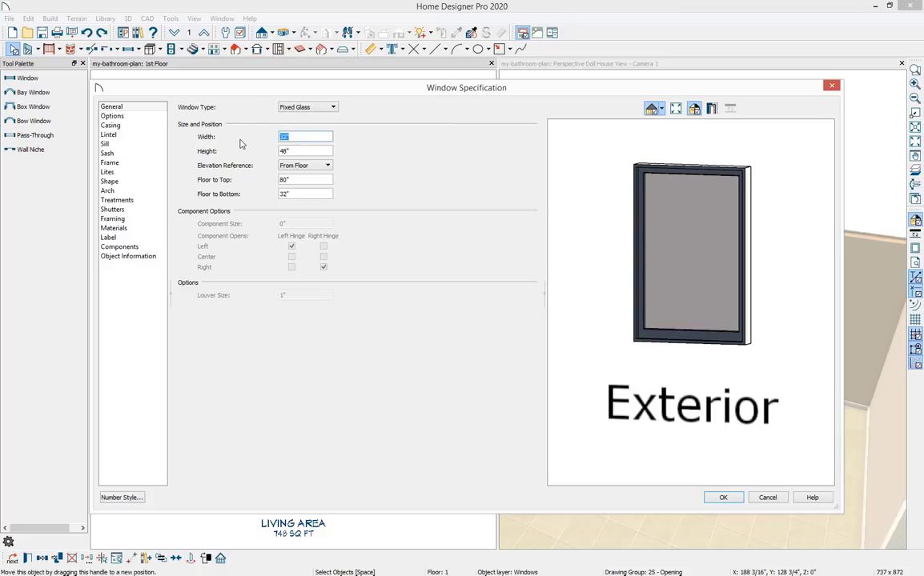
pyautogui.write('60')
pyautogui.press('Tab')
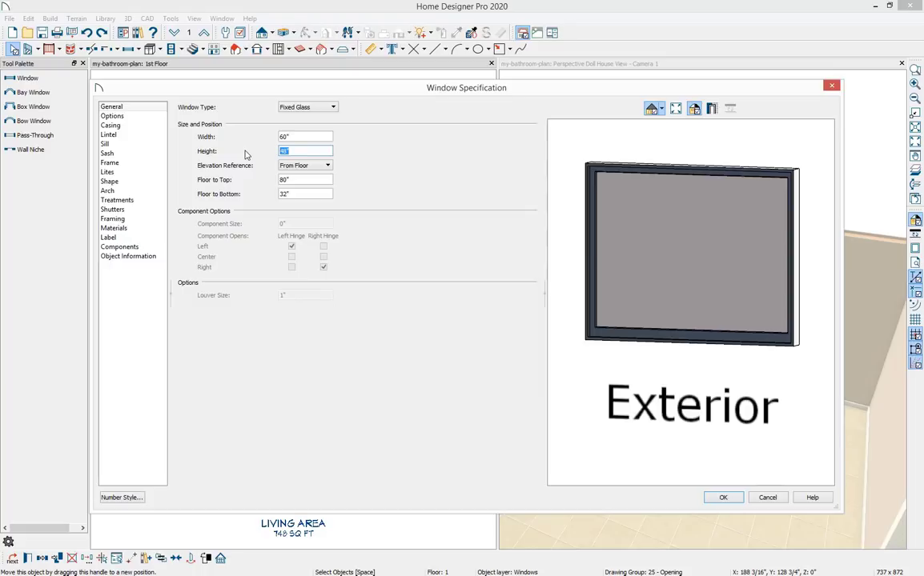
pyautogui.write('32')
pyautogui.doubleClick(299, 194)
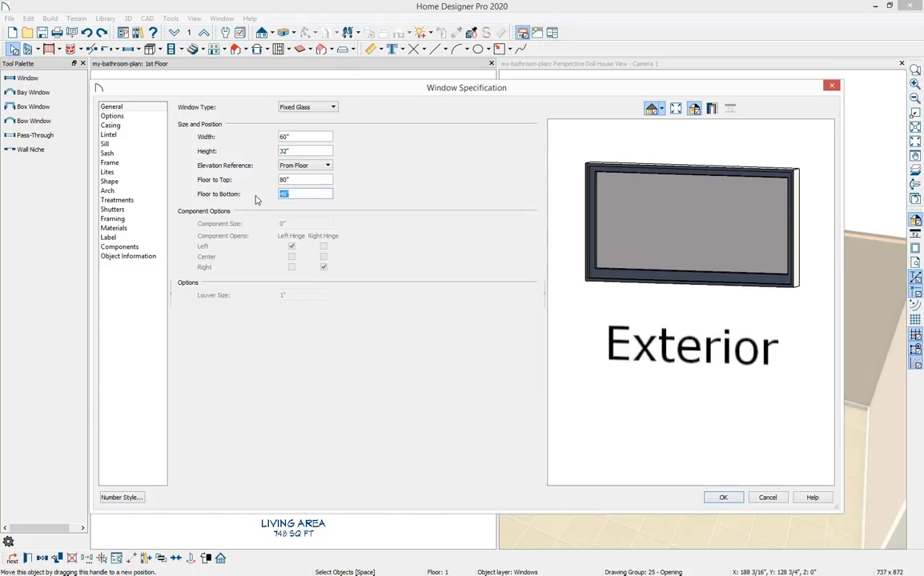
pyautogui.write('60')
pyautogui.click(719, 498)
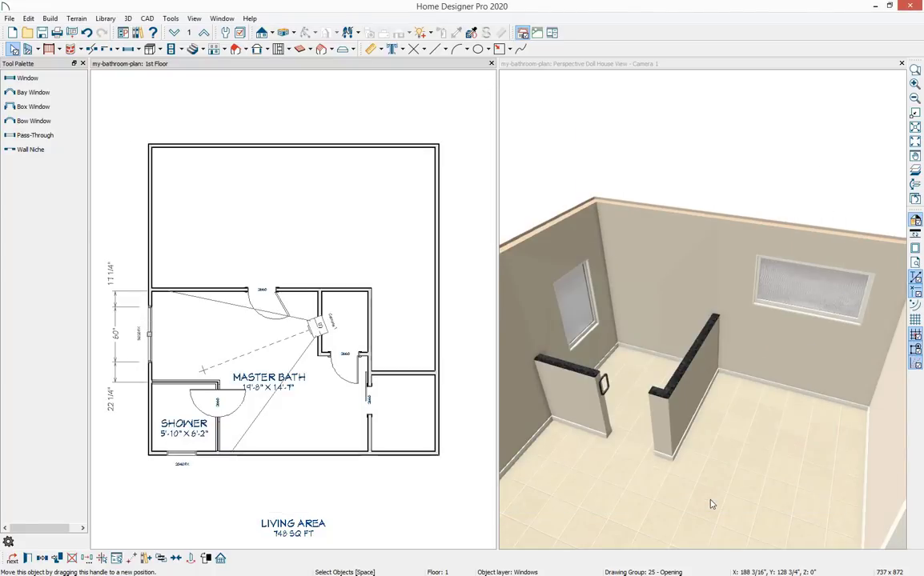
pyautogui.press('Escape')
# Open the shower window's specification and set its width to 64", height to 20" and floor-to-bottom to 84", then apply.
pyautogui.doubleClick(182, 455)
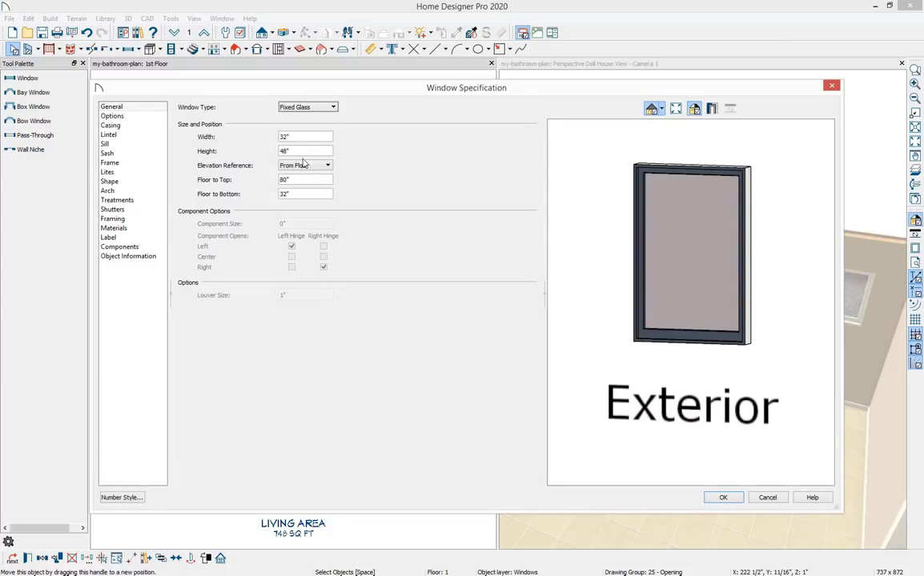
pyautogui.doubleClick(280, 136)
pyautogui.write('64')
pyautogui.press('Tab')
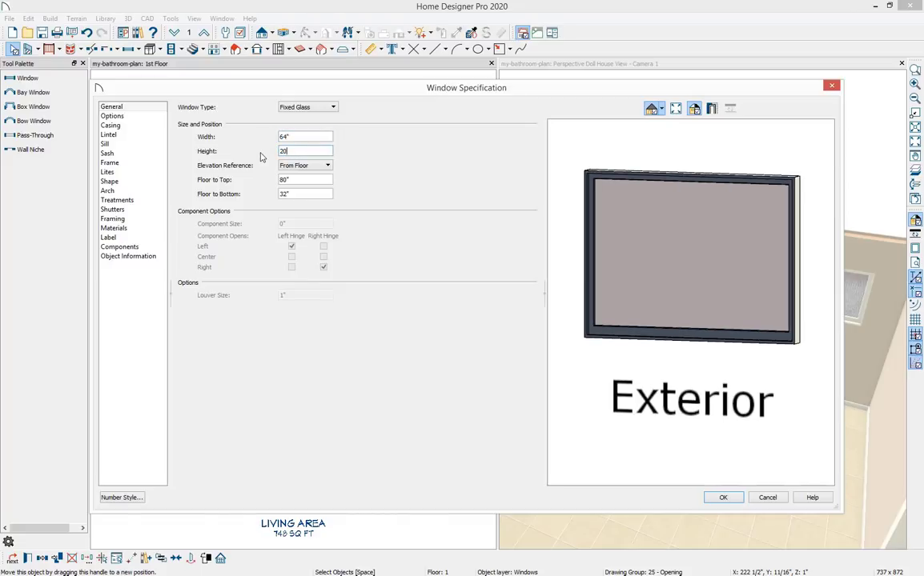
pyautogui.press('Tab')
pyautogui.press('Tab')
pyautogui.press('Tab')
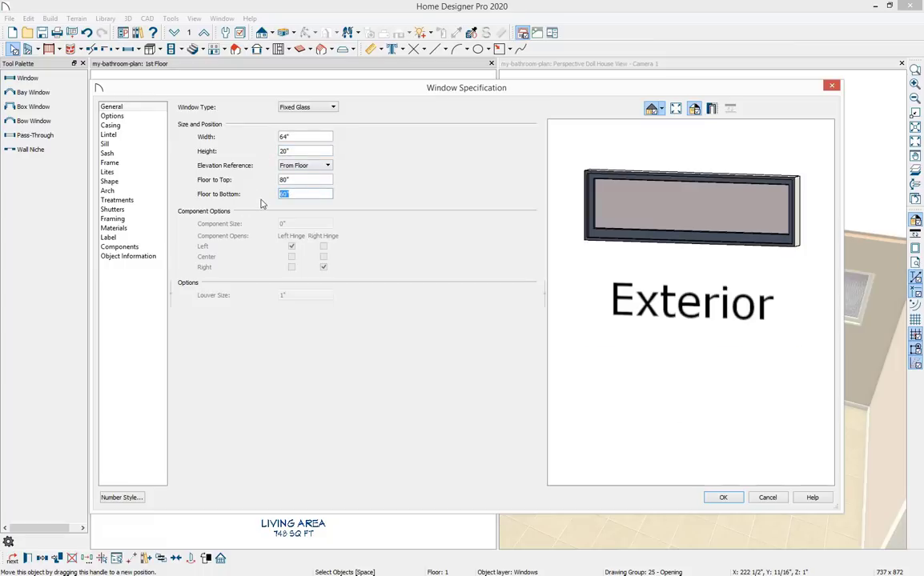
pyautogui.write('84')
pyautogui.click(723, 499)
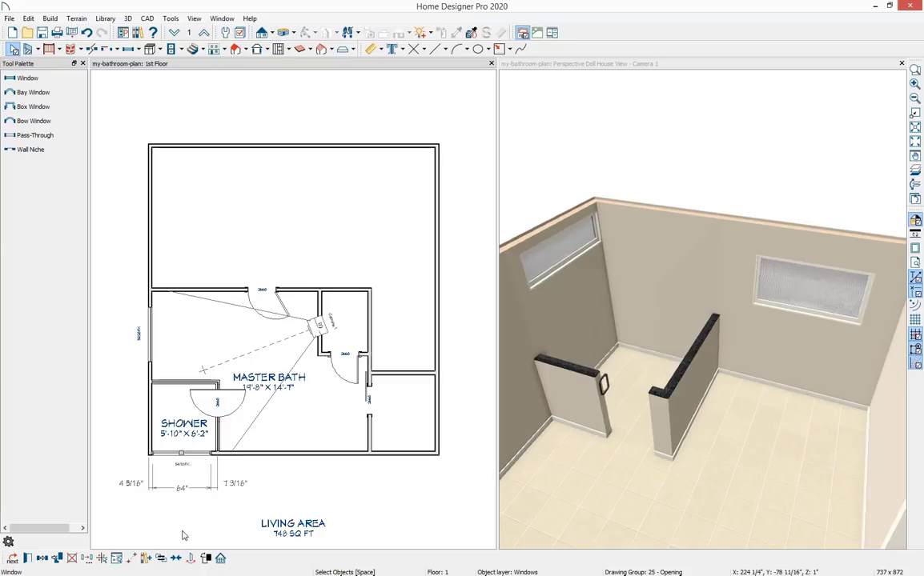
# Center the shower window along its wall with the Center Object tool.
pyautogui.click(178, 559)
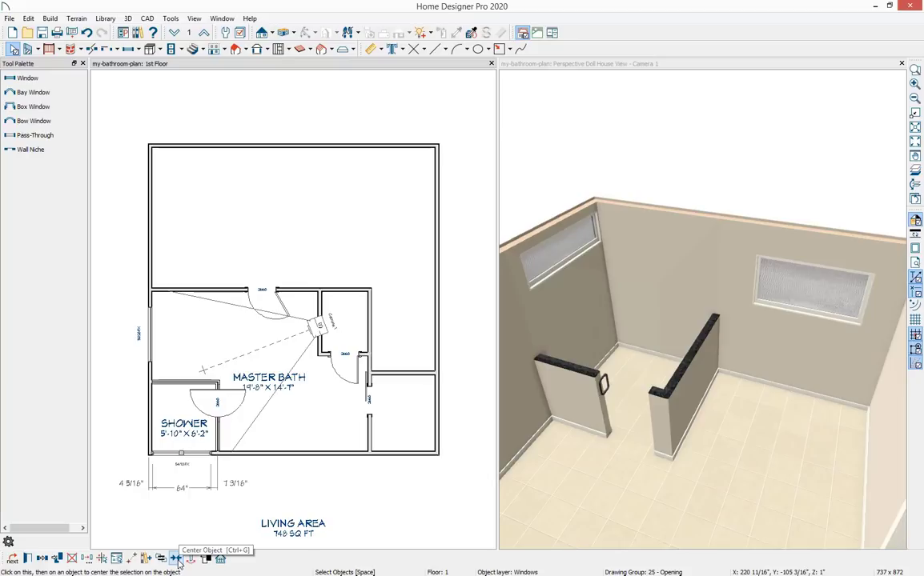
pyautogui.click(179, 564)
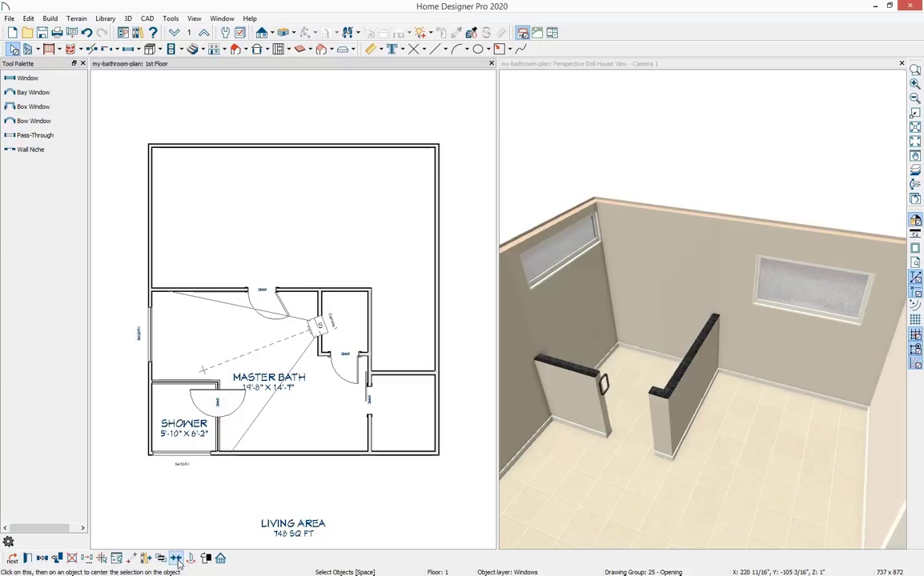
pyautogui.click(185, 448)
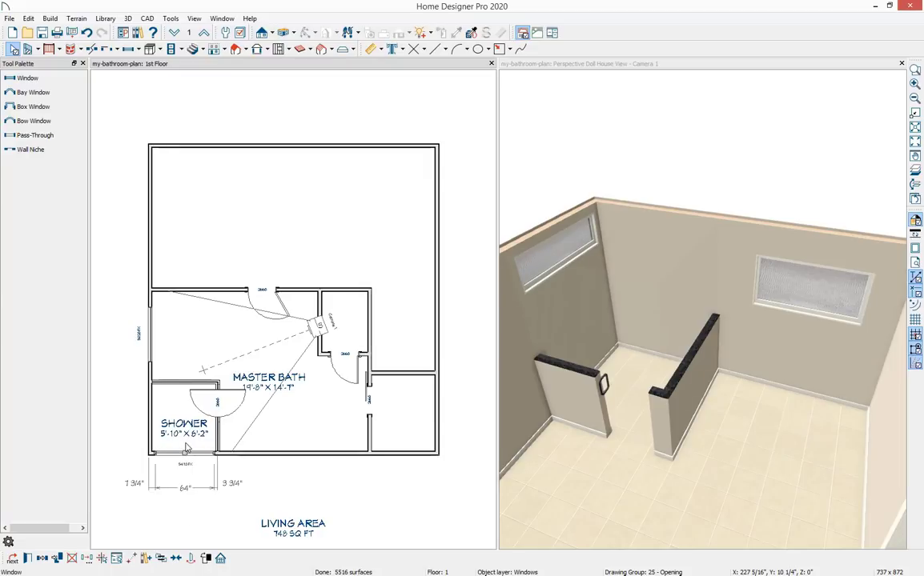
# Center the window in the master bath's side wall along that wall.
pyautogui.click(153, 349)
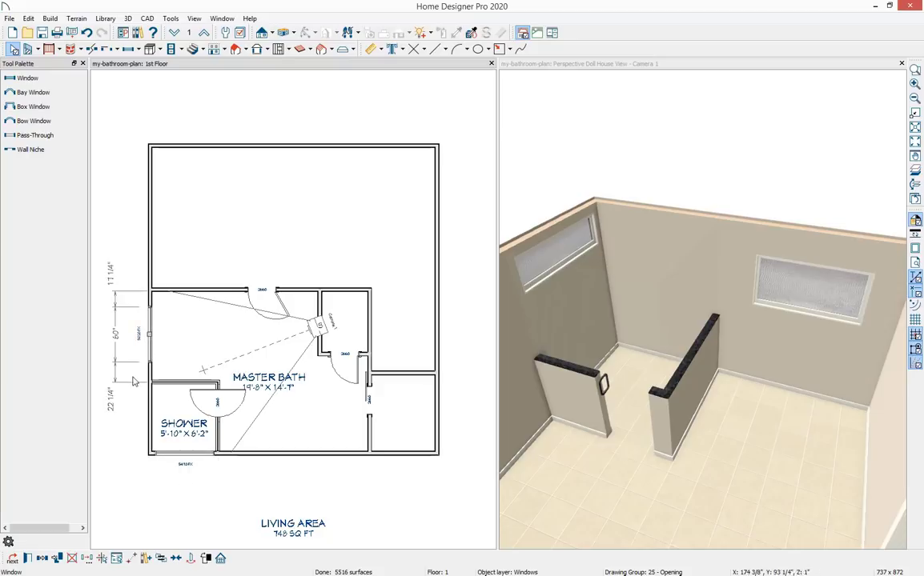
pyautogui.click(176, 558)
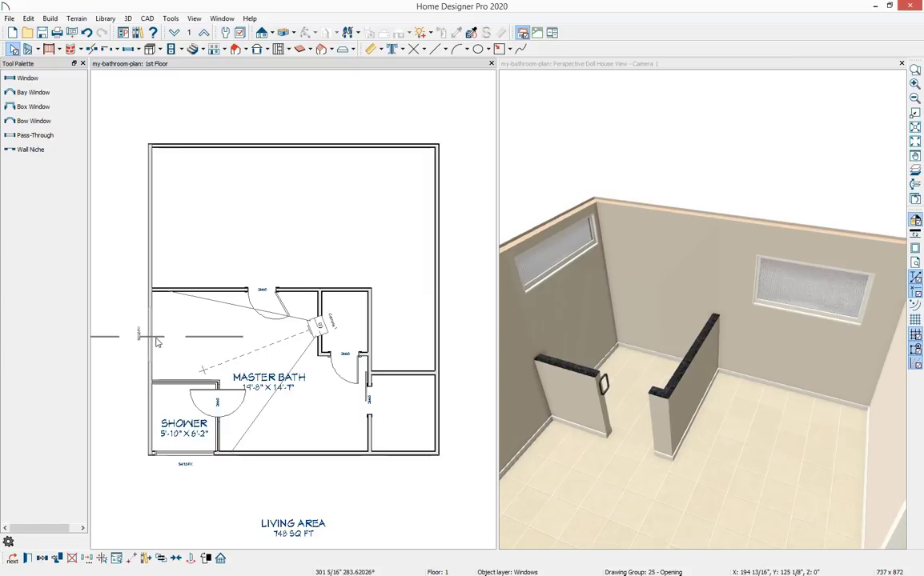
pyautogui.click(157, 343)
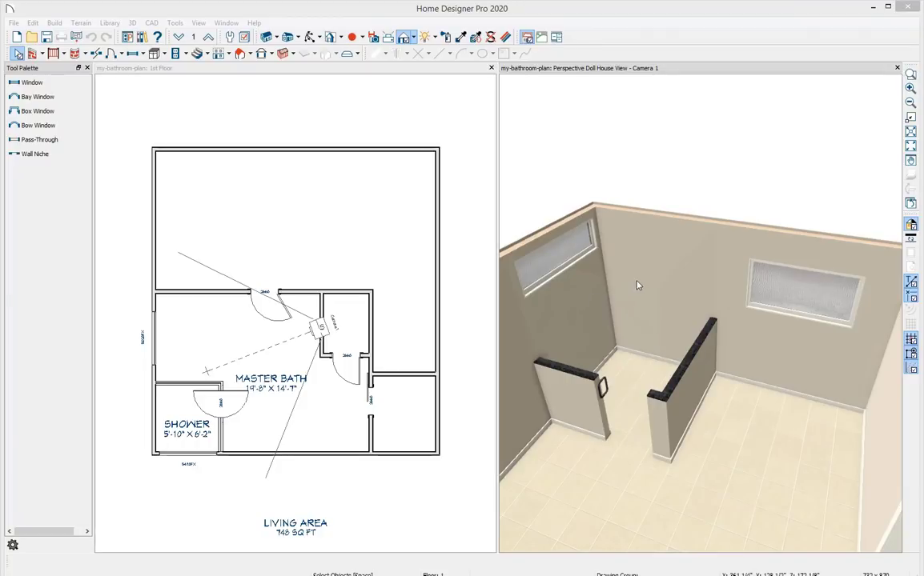
# Place a base cabinet against the master bath's bottom wall.
pyautogui.moveTo(667, 273); pyautogui.dragTo(550, 294, button='middle')
pyautogui.moveTo(641, 311); pyautogui.dragTo(687, 339, button='middle')
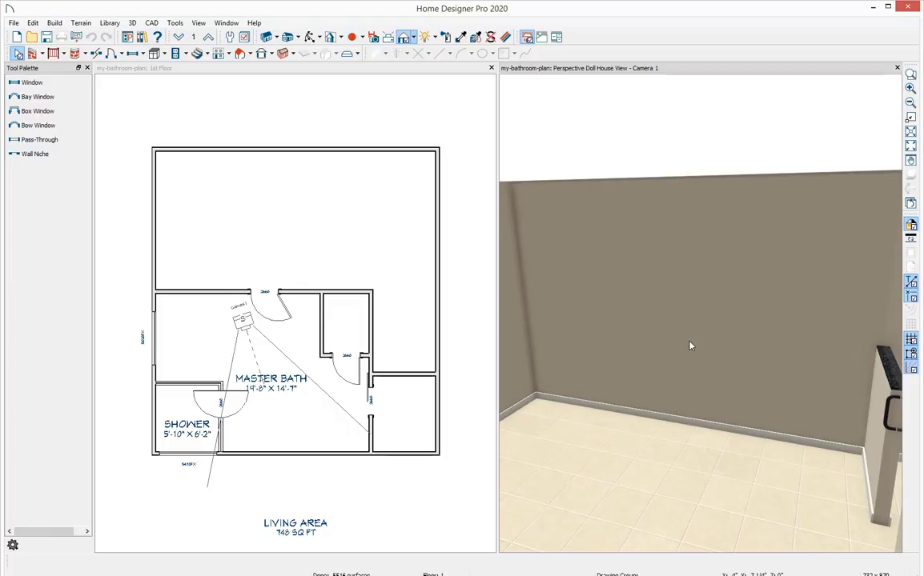
pyautogui.click(140, 72)
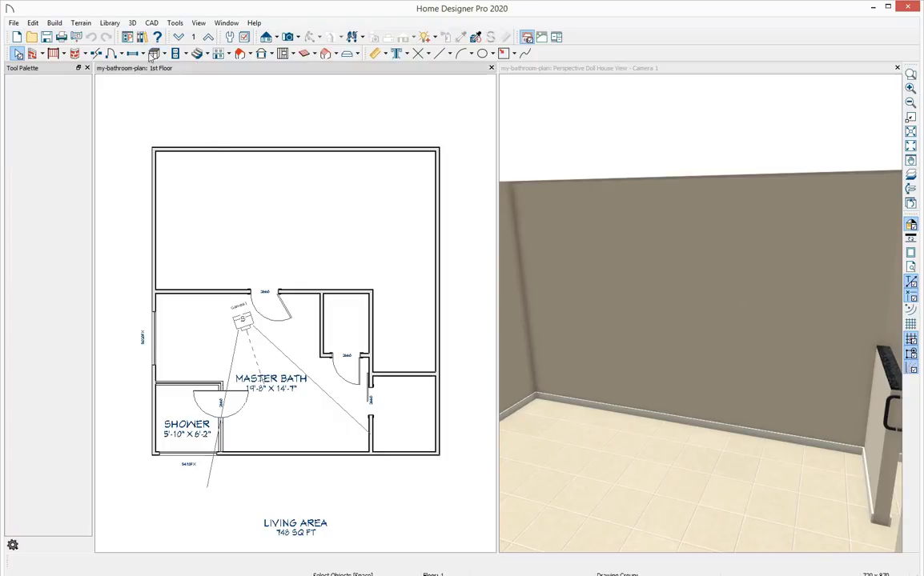
pyautogui.click(152, 54)
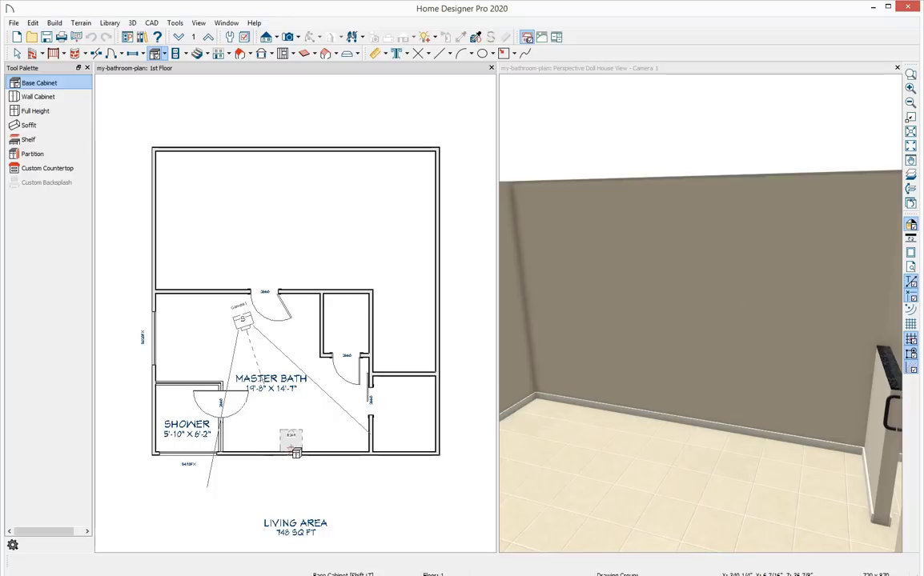
pyautogui.click(296, 453)
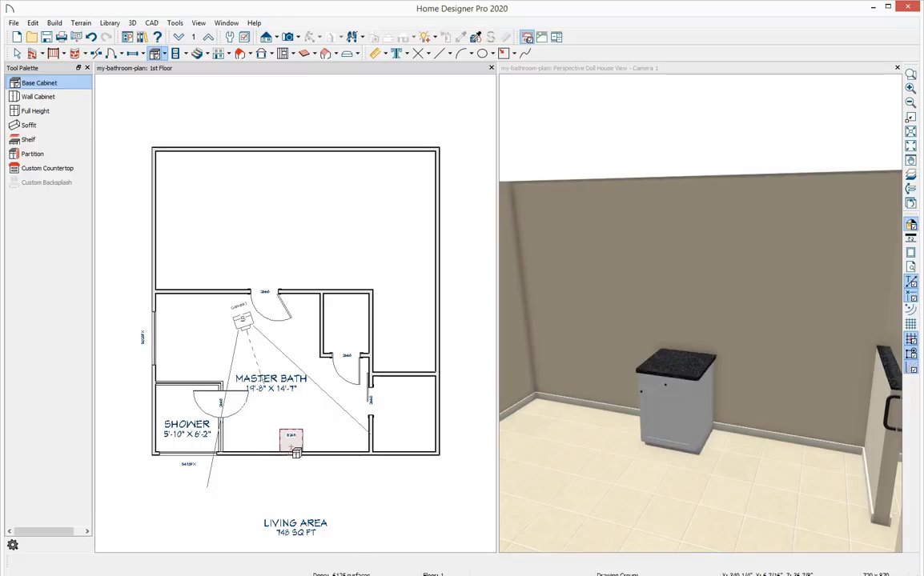
# Place a second base cabinet beside the first one along the same wall in the 3D view.
pyautogui.hotkey('ctrl', 'Tab')
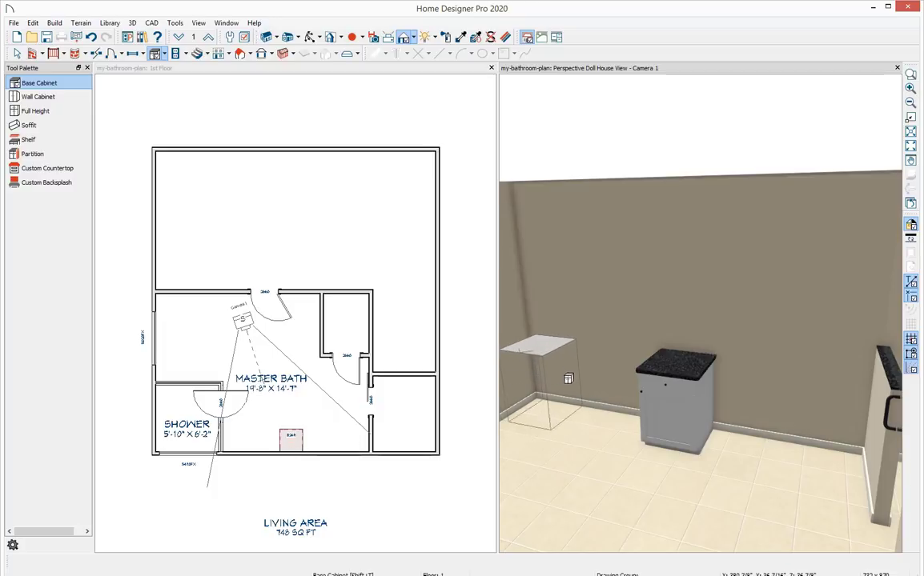
pyautogui.click(606, 392)
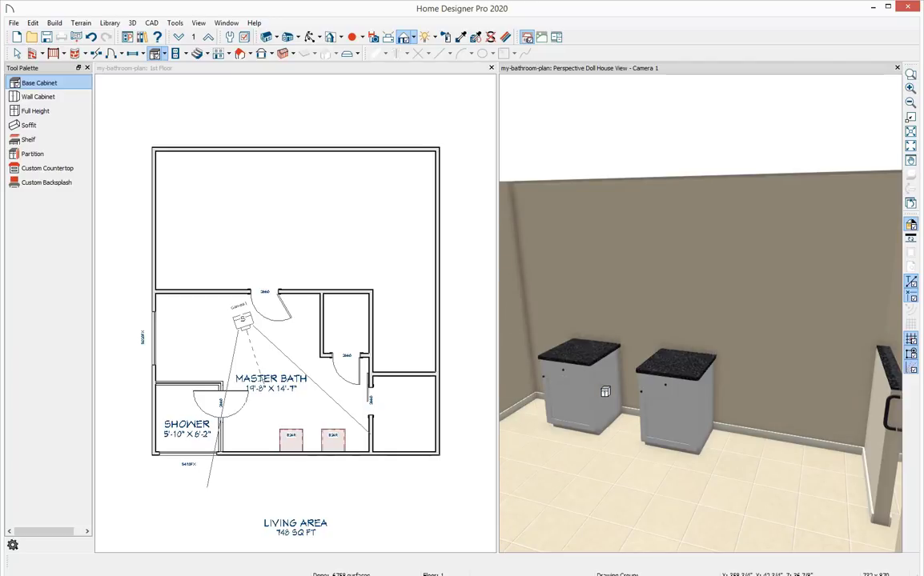
pyautogui.press('space')
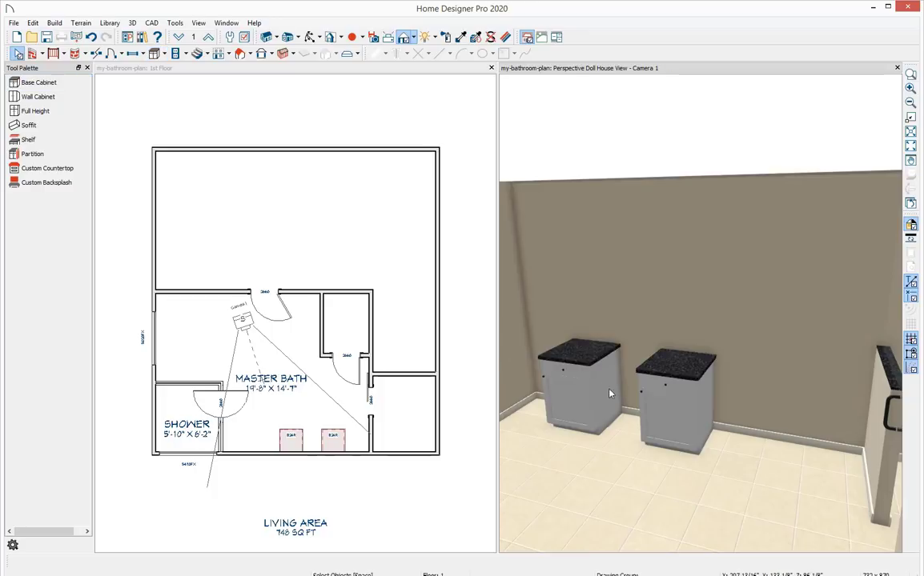
# Open the first base cabinet's specification and review its cabinet type and box construction options.
pyautogui.click(677, 408)
pyautogui.doubleClick(677, 409)
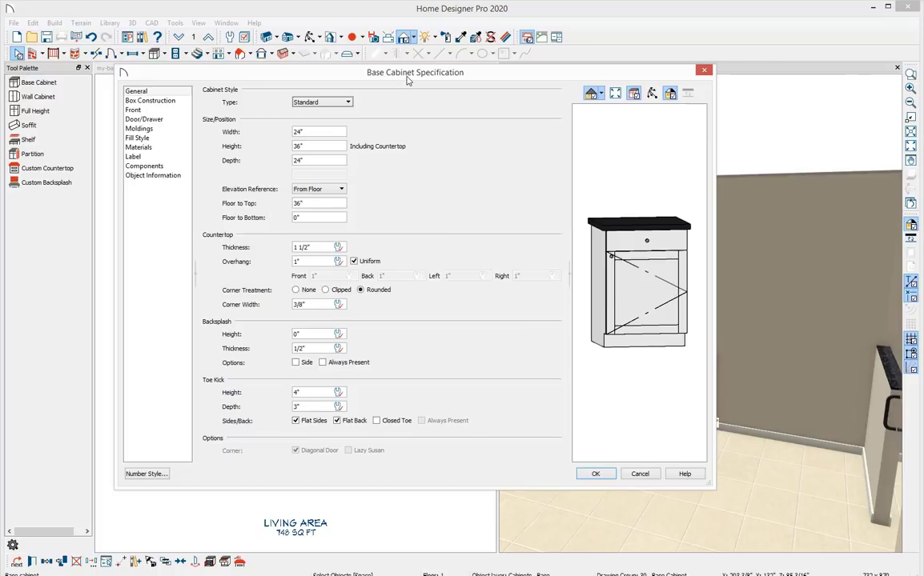
pyautogui.moveTo(370, 72); pyautogui.dragTo(442, 103)
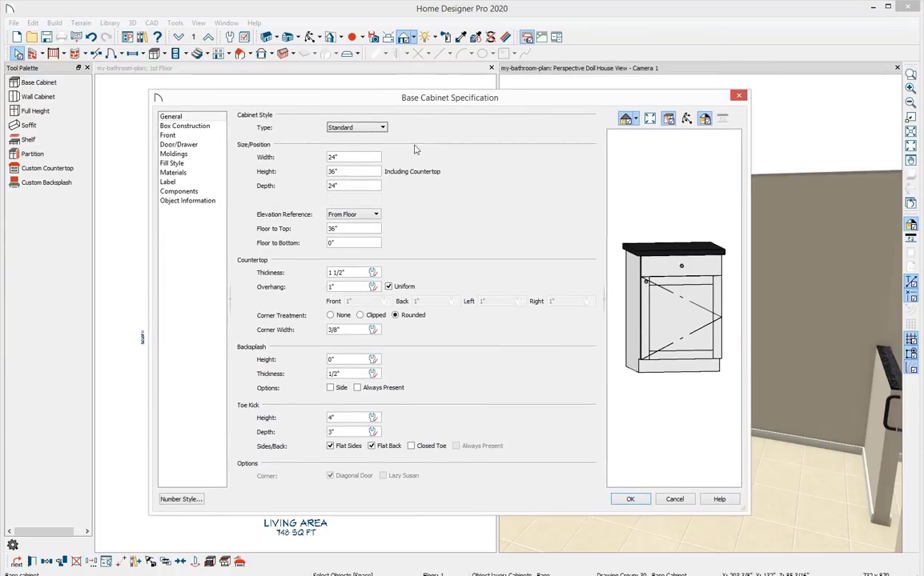
pyautogui.click(378, 128)
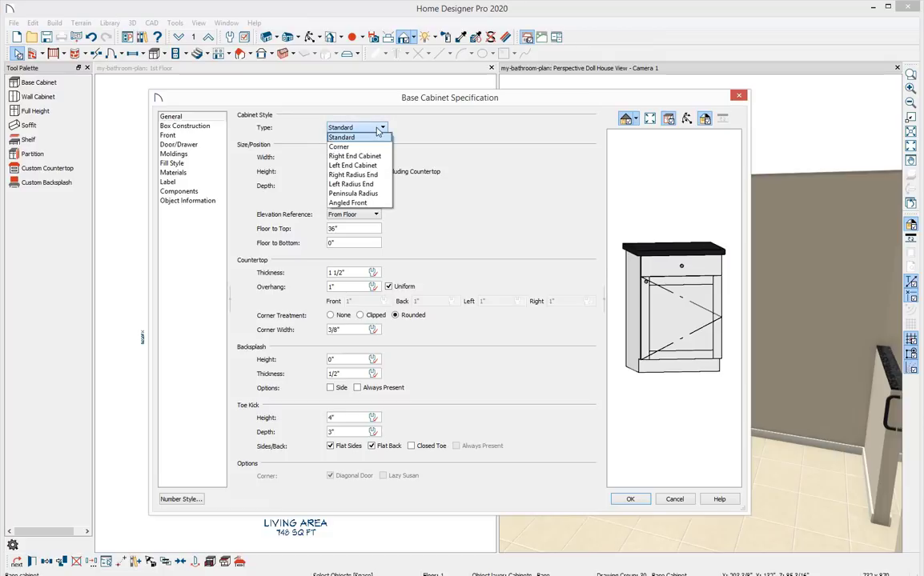
pyautogui.click(372, 127)
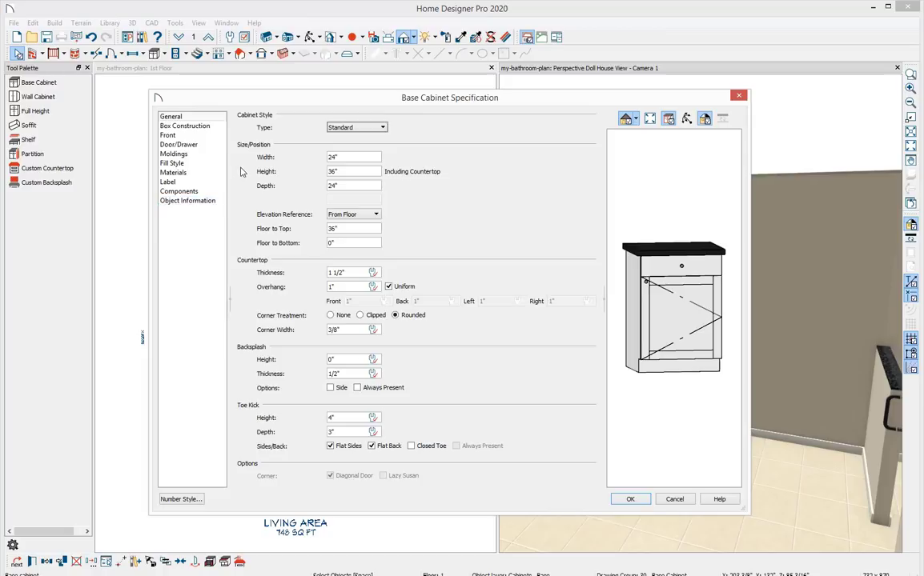
pyautogui.click(221, 127)
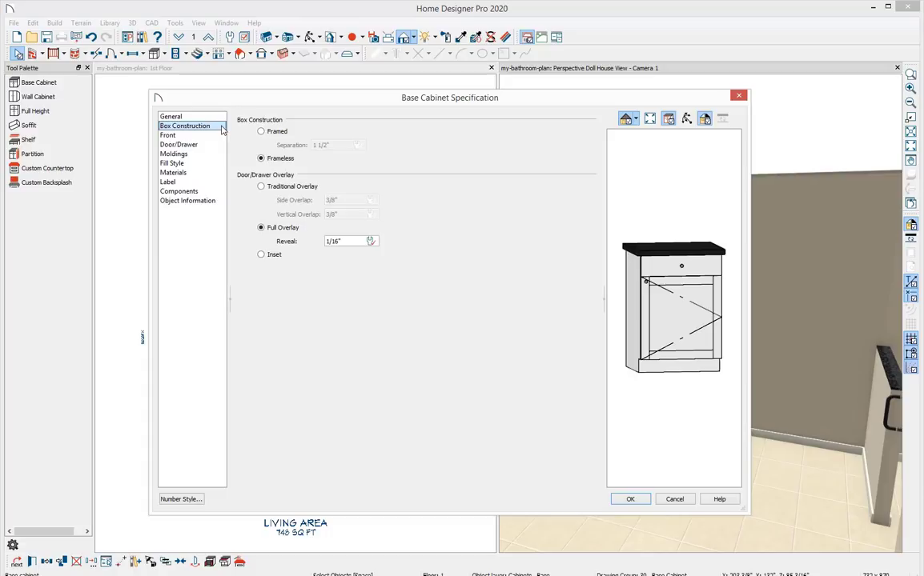
pyautogui.click(260, 131)
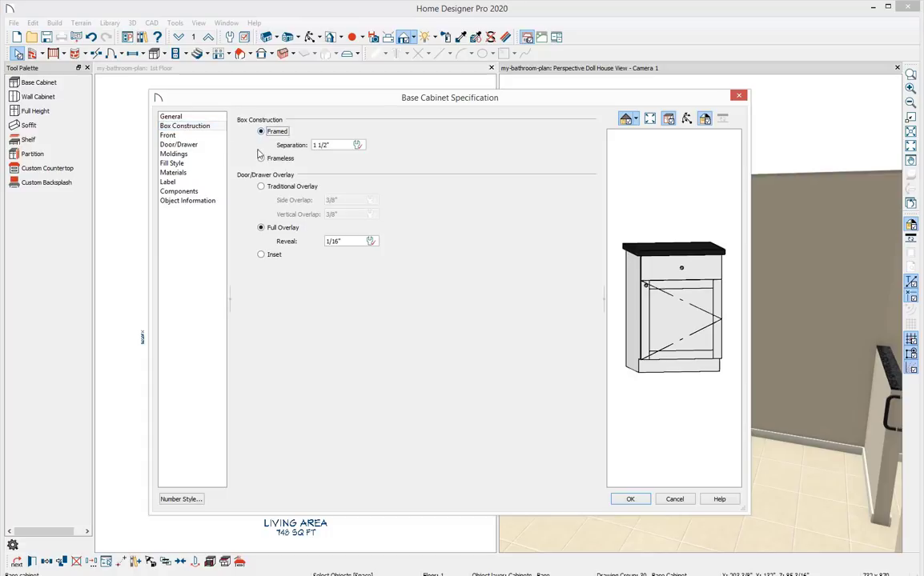
pyautogui.click(261, 160)
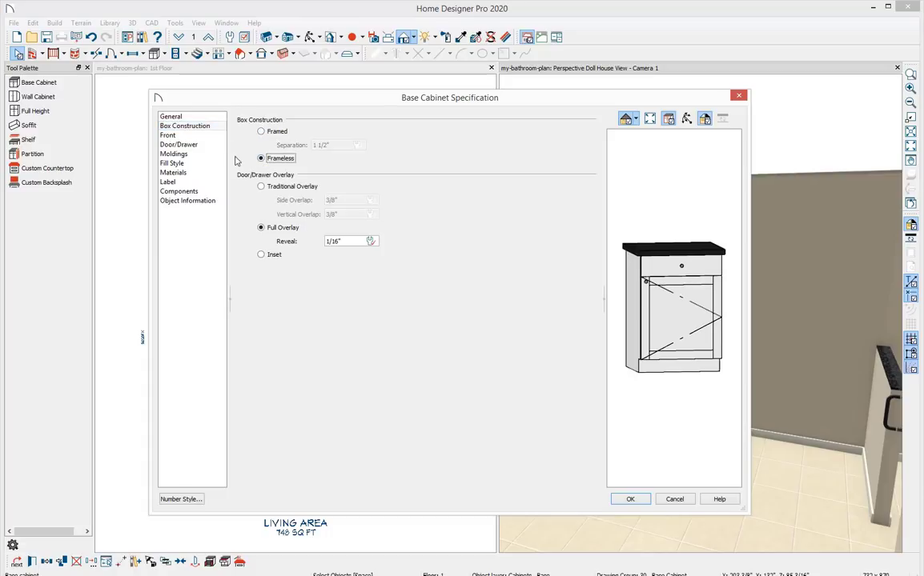
pyautogui.click(218, 118)
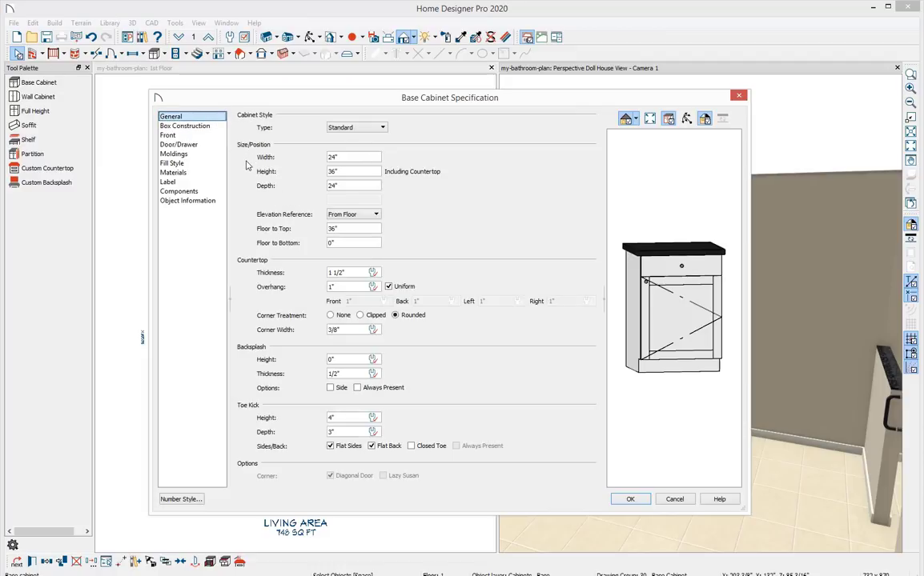
# Set the cabinet's width to 33", height to 30", floor-to-bottom to 6" and toe kick height to 0".
pyautogui.doubleClick(344, 156)
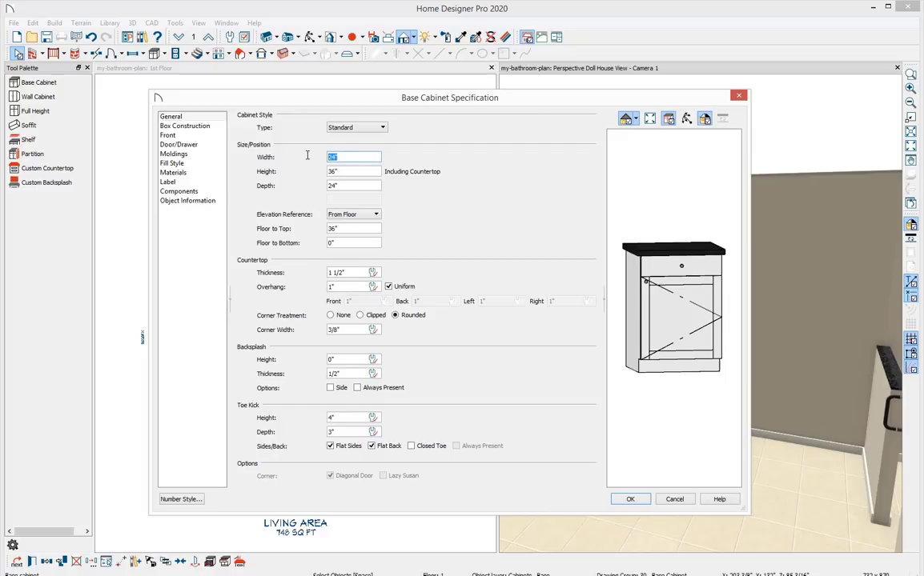
pyautogui.write('33')
pyautogui.press('Tab')
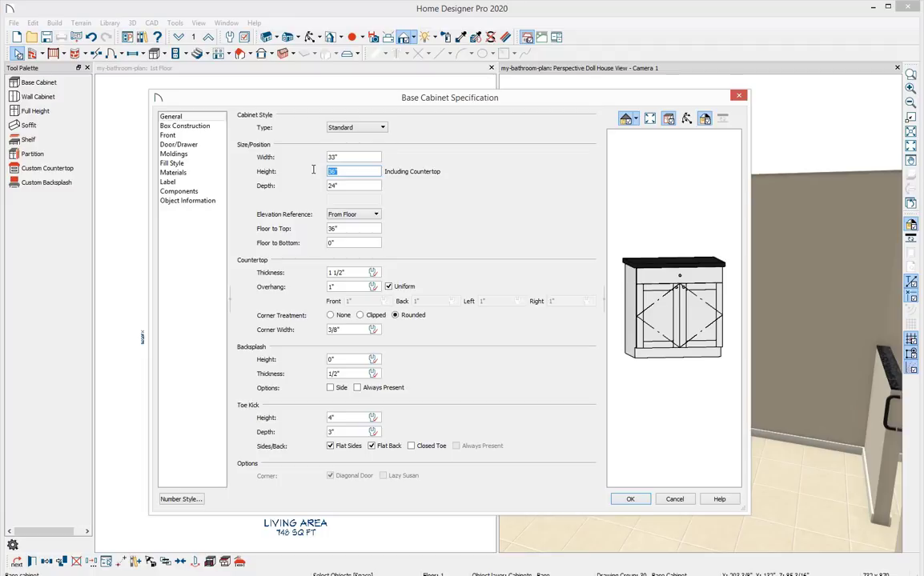
pyautogui.write('30')
pyautogui.moveTo(333, 245); pyautogui.dragTo(314, 248)
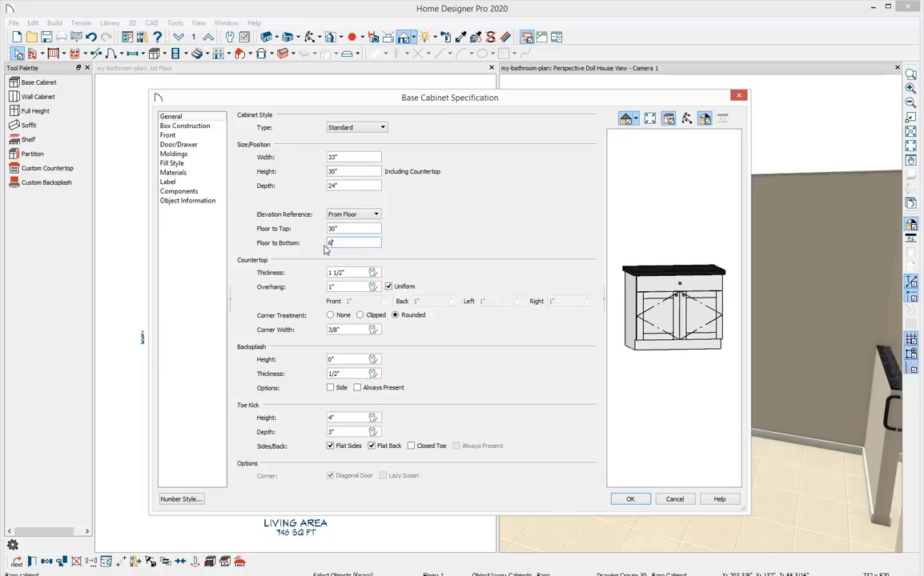
pyautogui.write('6')
pyautogui.press('Tab')
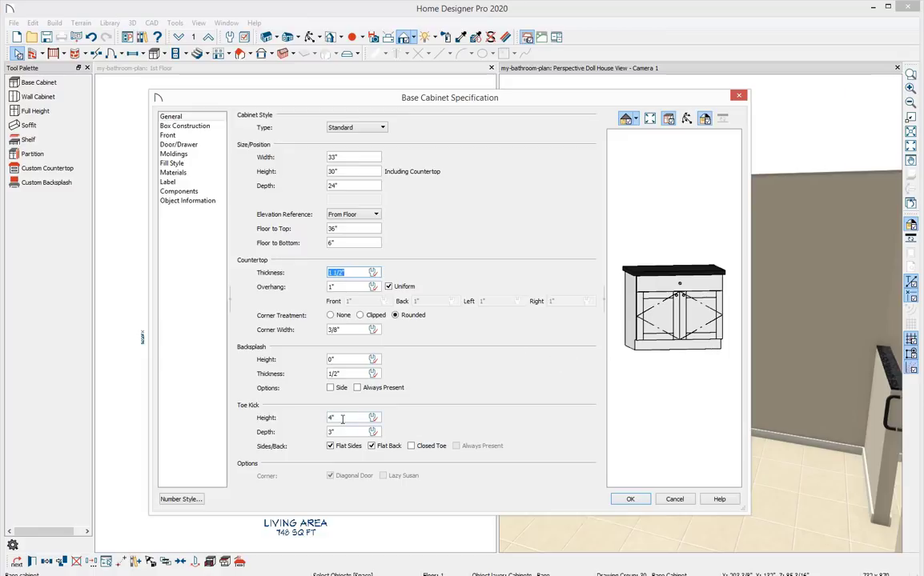
pyautogui.moveTo(342, 418); pyautogui.dragTo(309, 419)
pyautogui.write('0')
pyautogui.press('Tab')
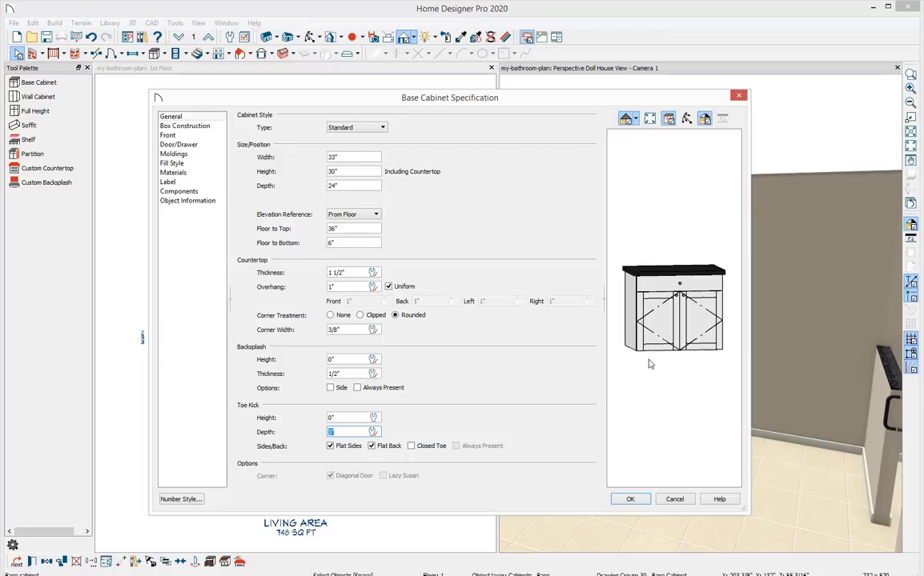
# Delete the drawer from the cabinet's front layout.
pyautogui.click(682, 284)
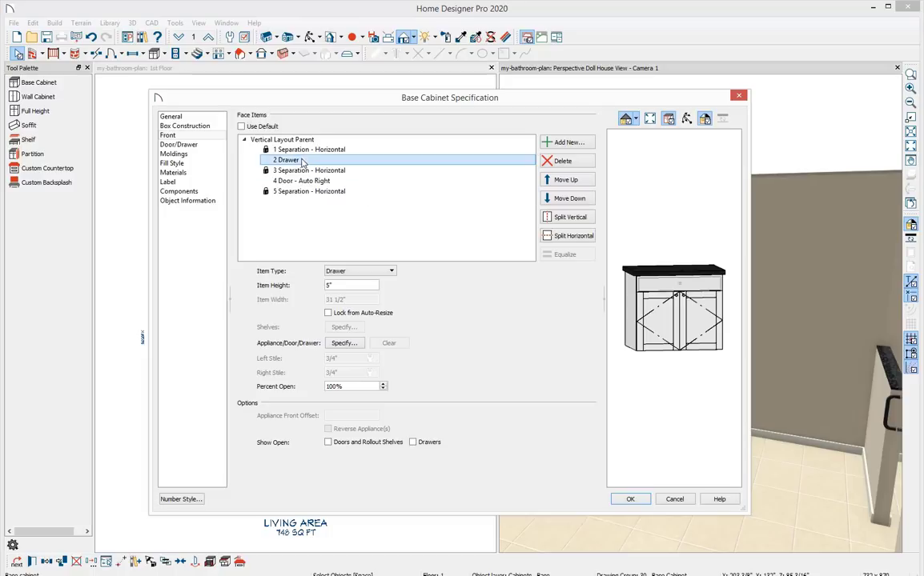
pyautogui.click(585, 165)
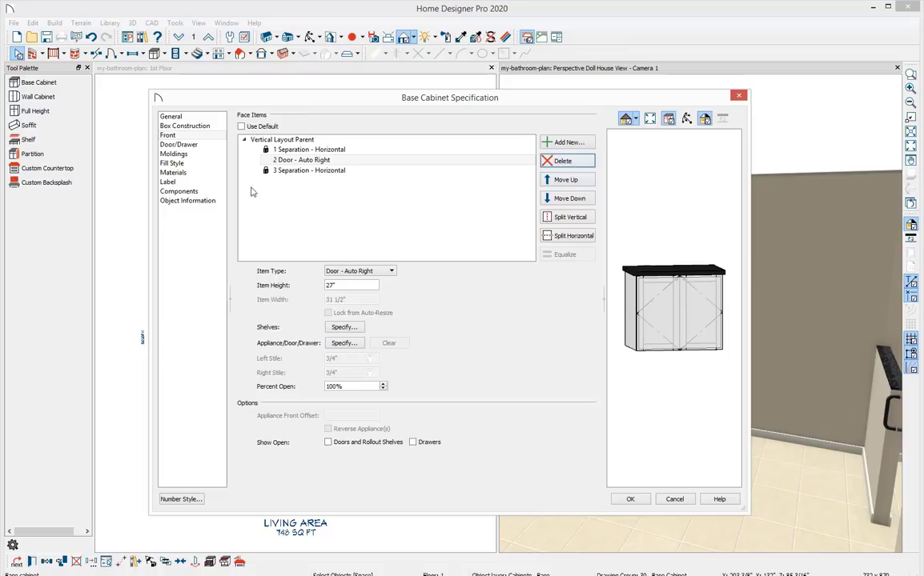
# Apply the Red Oak - Dark material to the cabinet box, drawers/panels, shelves, and door frame and panel.
pyautogui.click(185, 173)
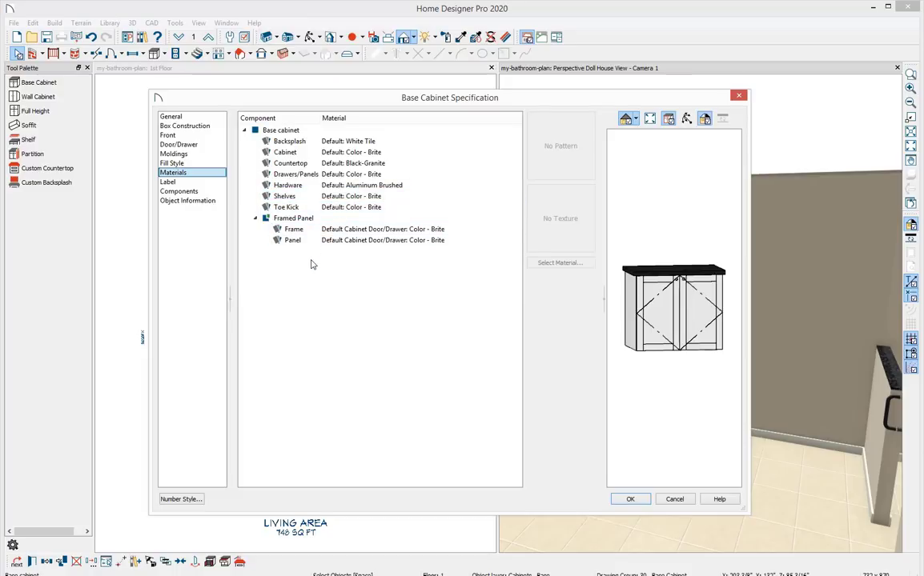
pyautogui.click(309, 154)
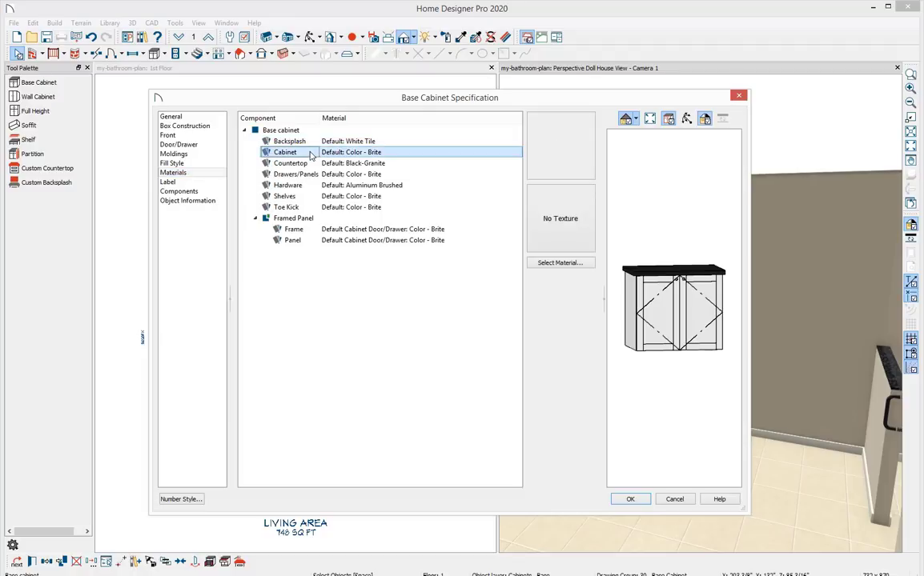
pyautogui.keyDown('ctrl'); pyautogui.click(309, 173); pyautogui.keyUp('ctrl')
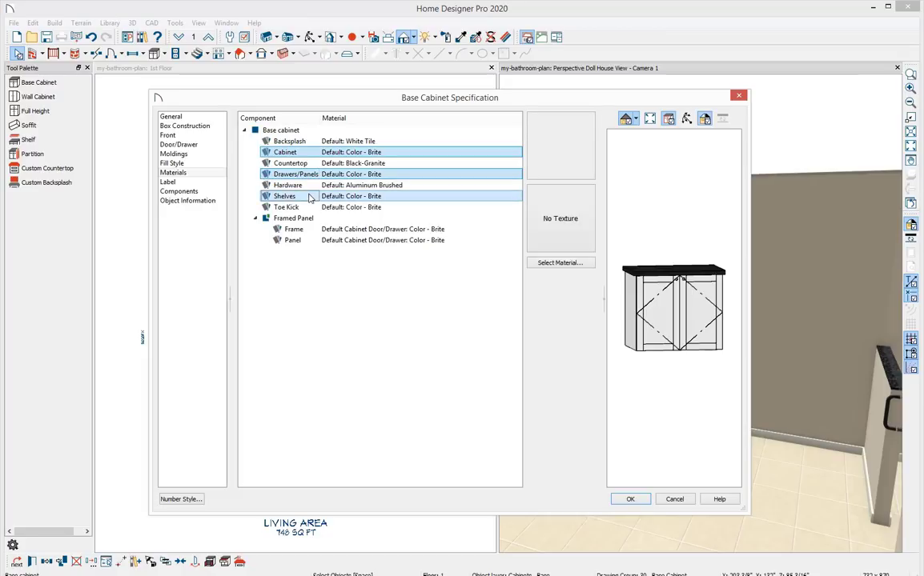
pyautogui.keyDown('ctrl'); pyautogui.click(308, 197); pyautogui.keyUp('ctrl')
pyautogui.keyDown('ctrl'); pyautogui.click(311, 230); pyautogui.keyUp('ctrl')
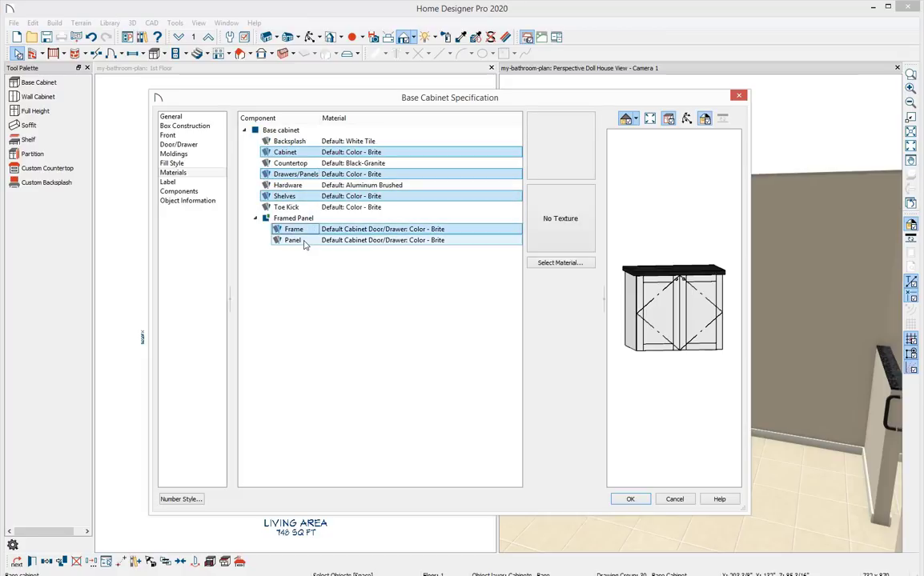
pyautogui.keyDown('ctrl'); pyautogui.click(304, 242); pyautogui.keyUp('ctrl')
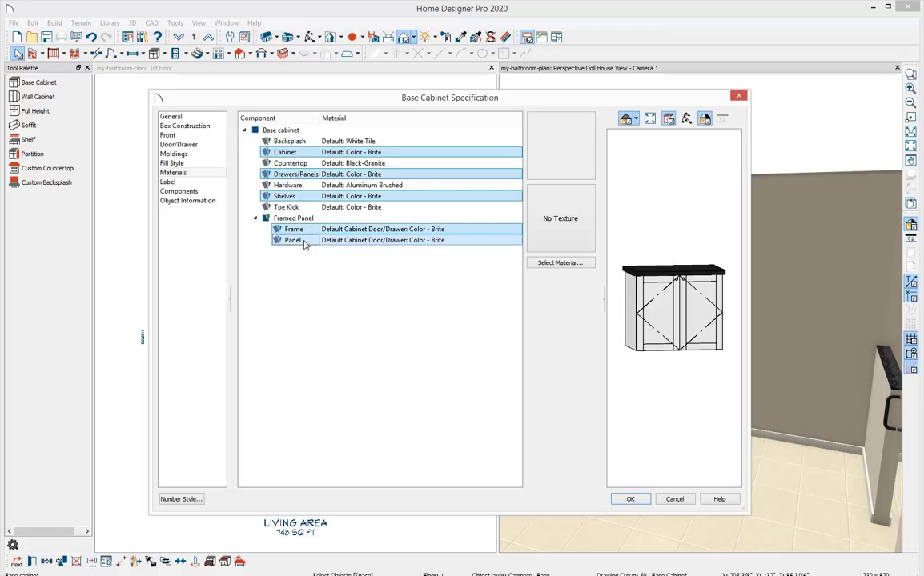
pyautogui.click(561, 265)
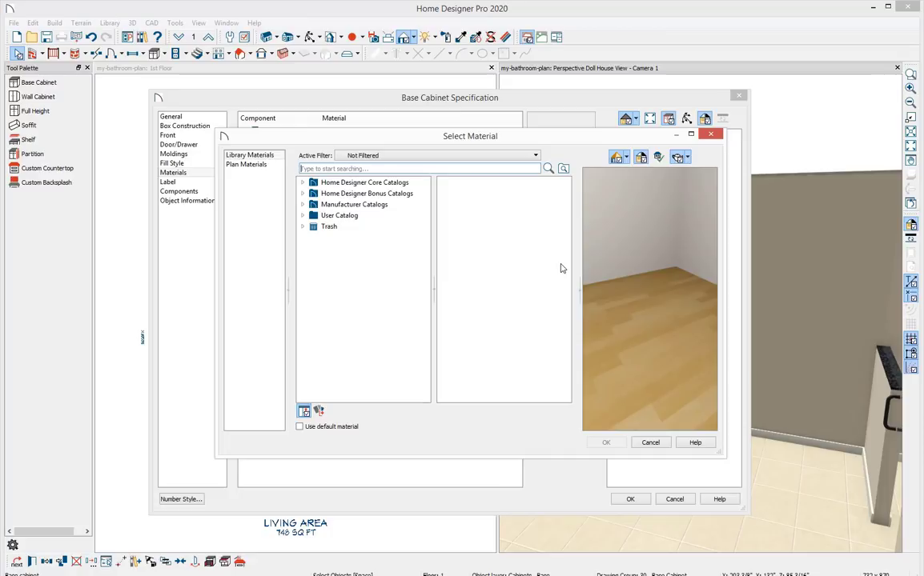
pyautogui.write('red oak')
pyautogui.press('Return')
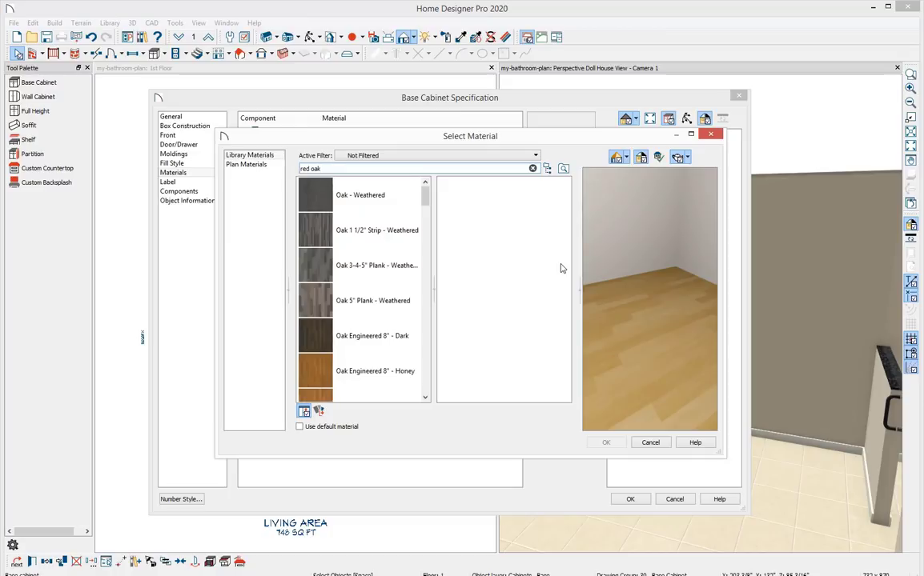
pyautogui.scroll(-4, 362, 261)
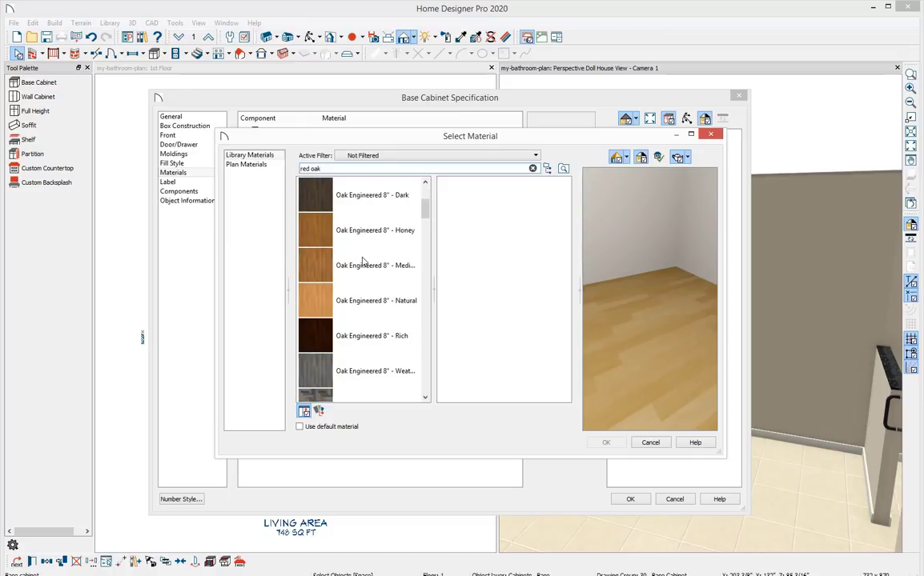
pyautogui.scroll(-5, 362, 261)
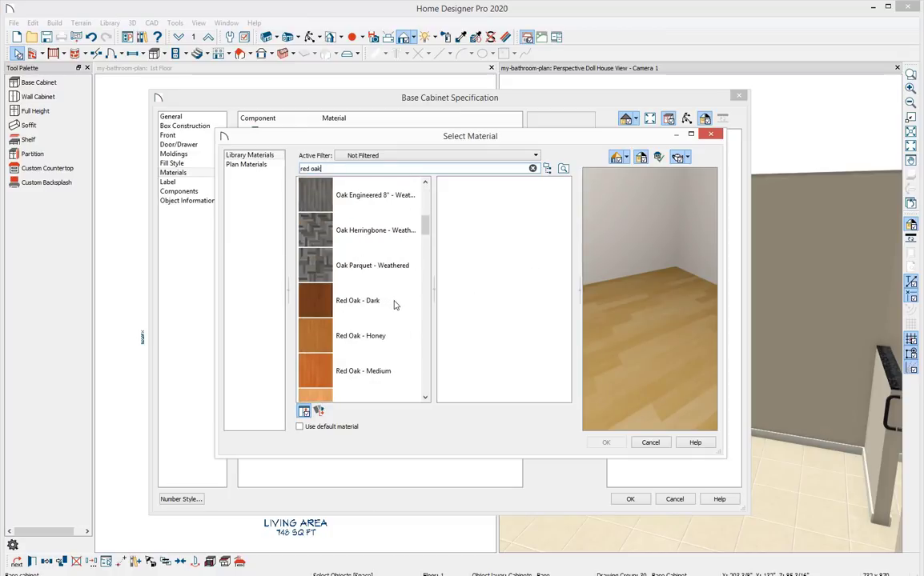
pyautogui.click(394, 304)
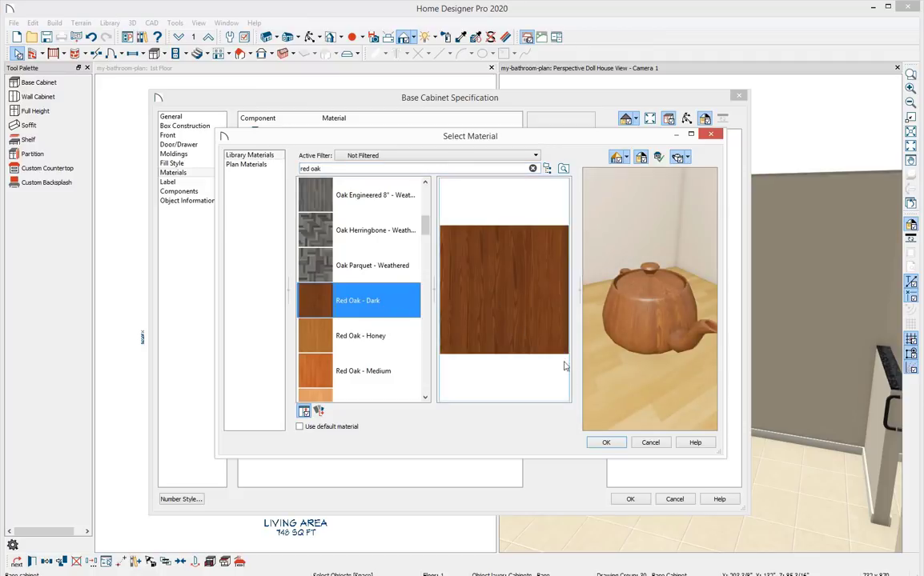
pyautogui.click(617, 446)
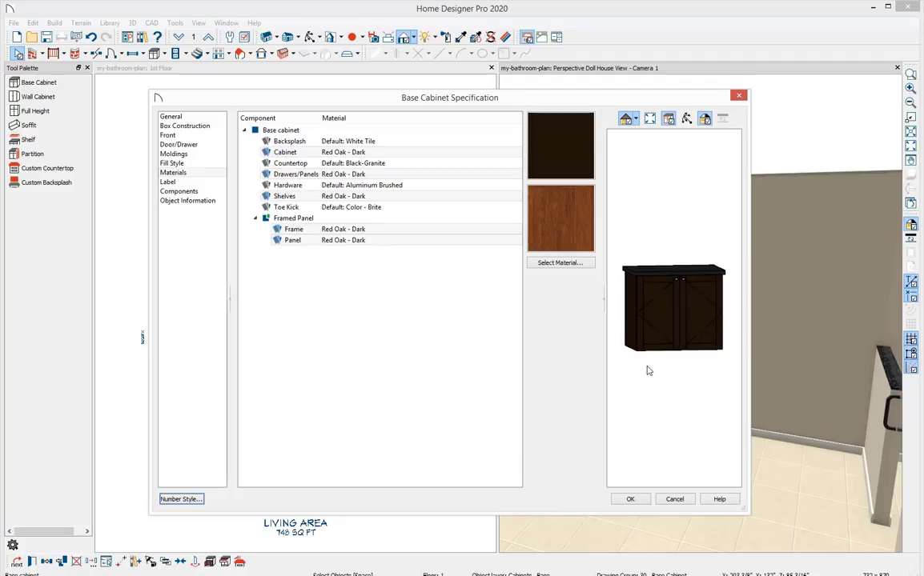
# Change the countertop material to Dekto Tundra by searching the material library for tundra.
pyautogui.click(324, 164)
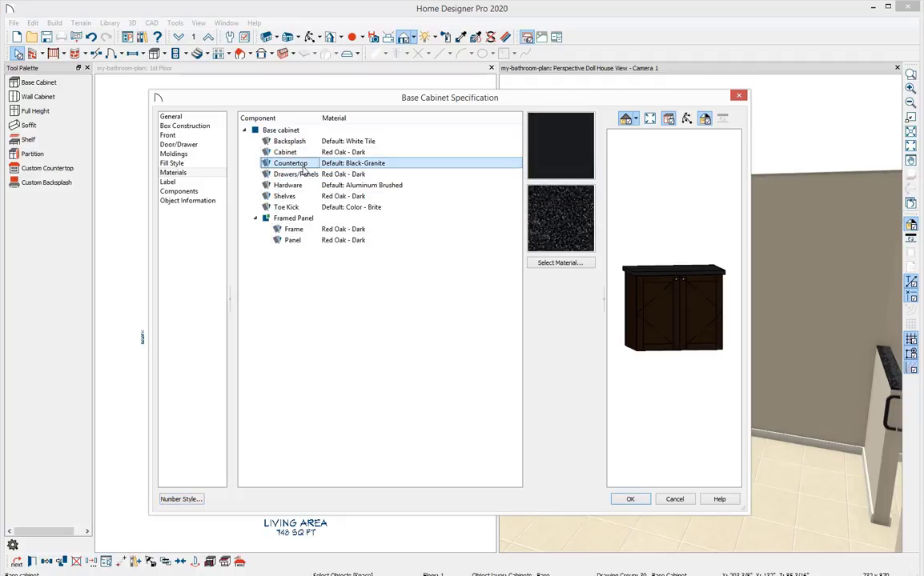
pyautogui.click(551, 263)
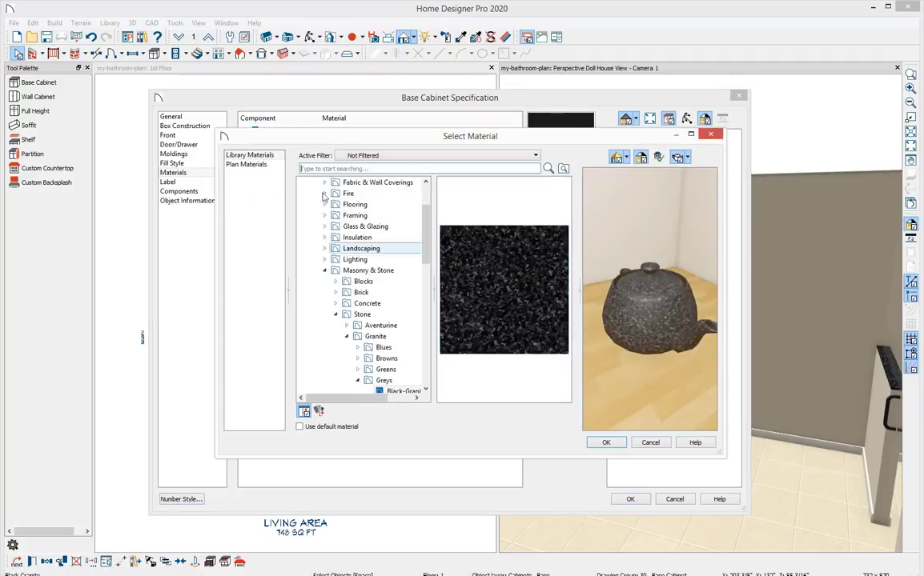
pyautogui.click(325, 168)
pyautogui.write('tun')
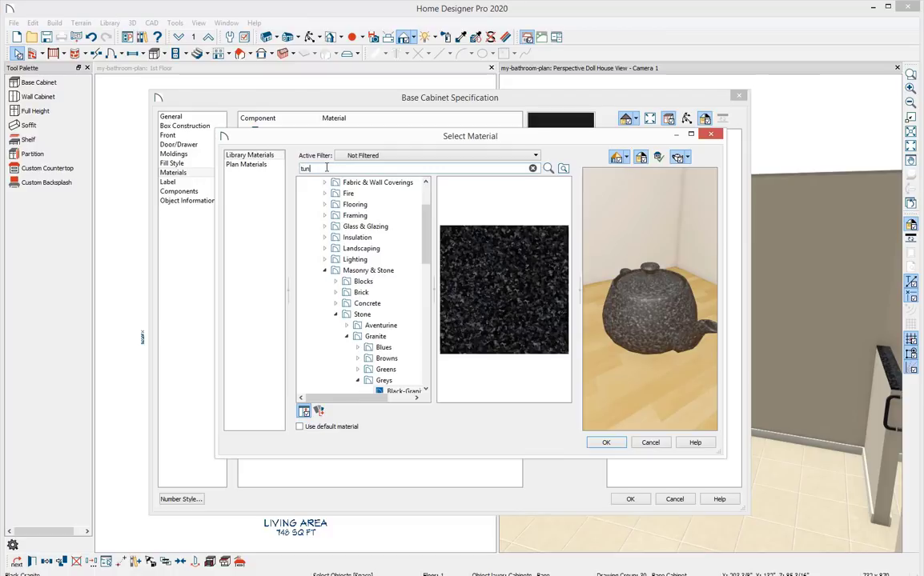
pyautogui.write('dra')
pyautogui.press('Return')
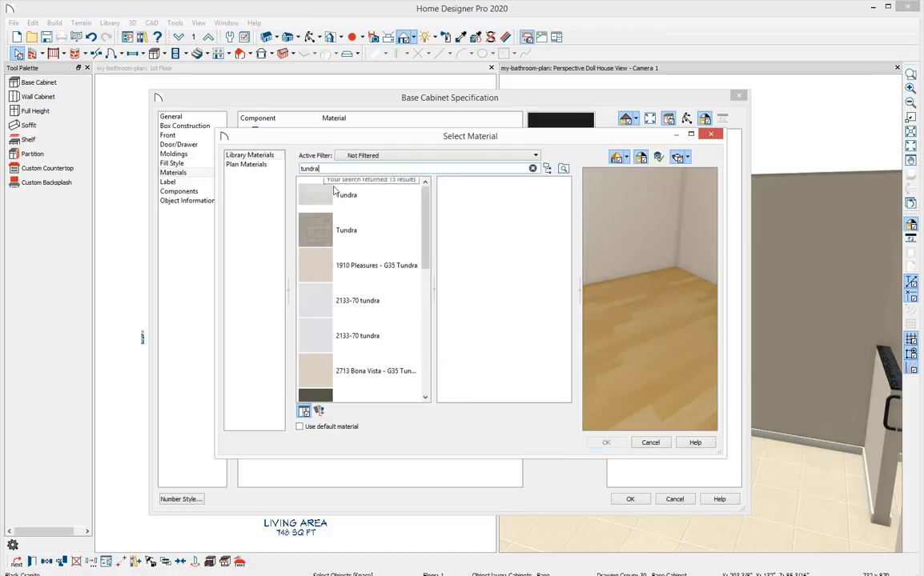
pyautogui.scroll(-5, 390, 269)
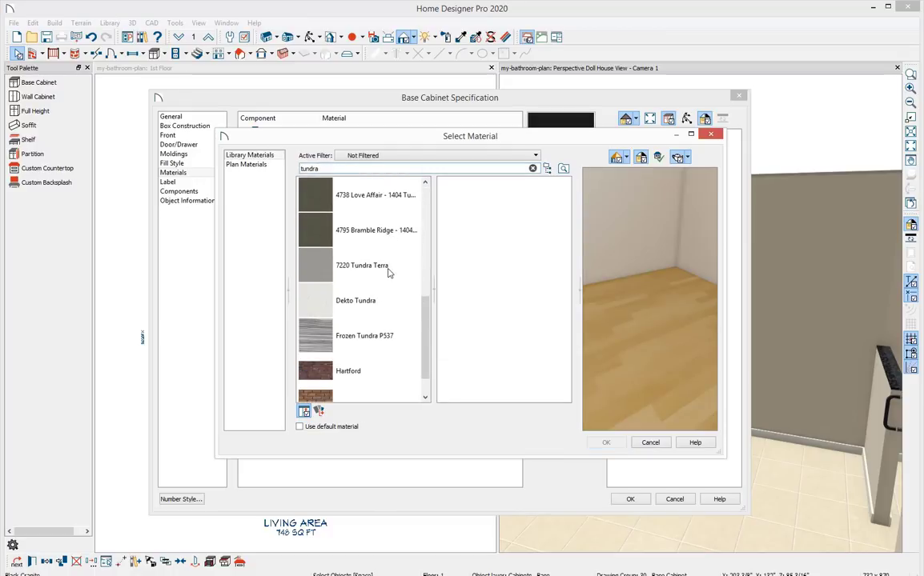
pyautogui.click(356, 301)
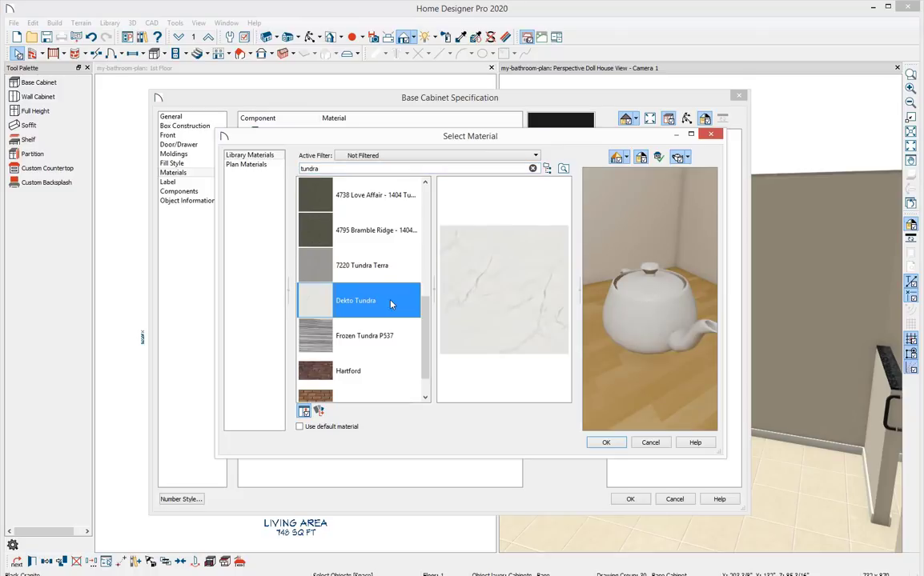
pyautogui.click(606, 443)
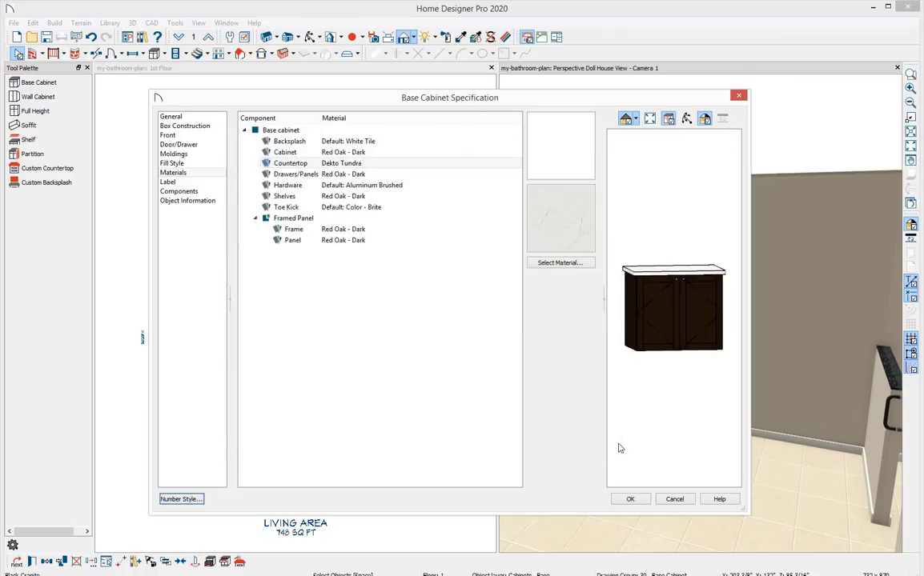
# Change the hardware material to Chrome - HF1 and apply the cabinet specification.
pyautogui.click(426, 185)
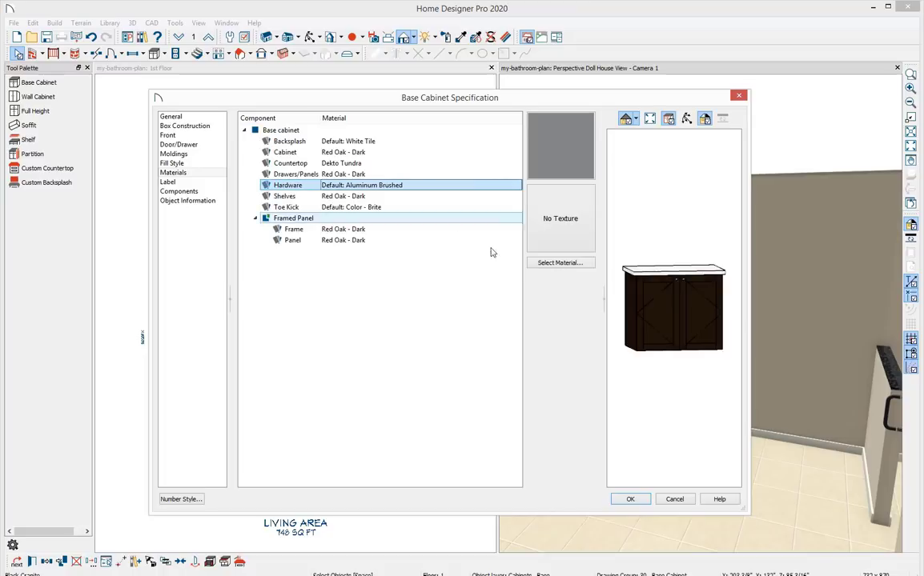
pyautogui.click(545, 264)
pyautogui.write('ch')
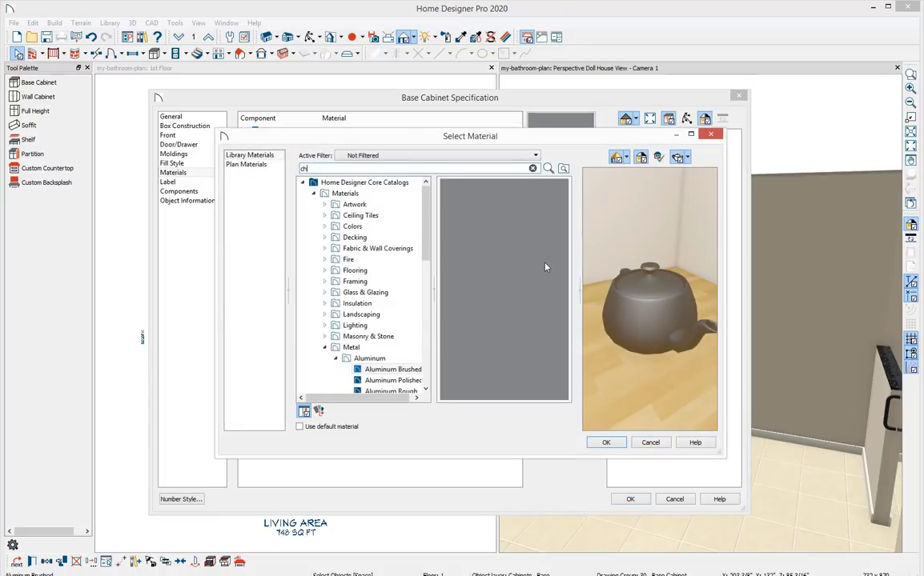
pyautogui.write('rome')
pyautogui.press('Return')
pyautogui.click(393, 198)
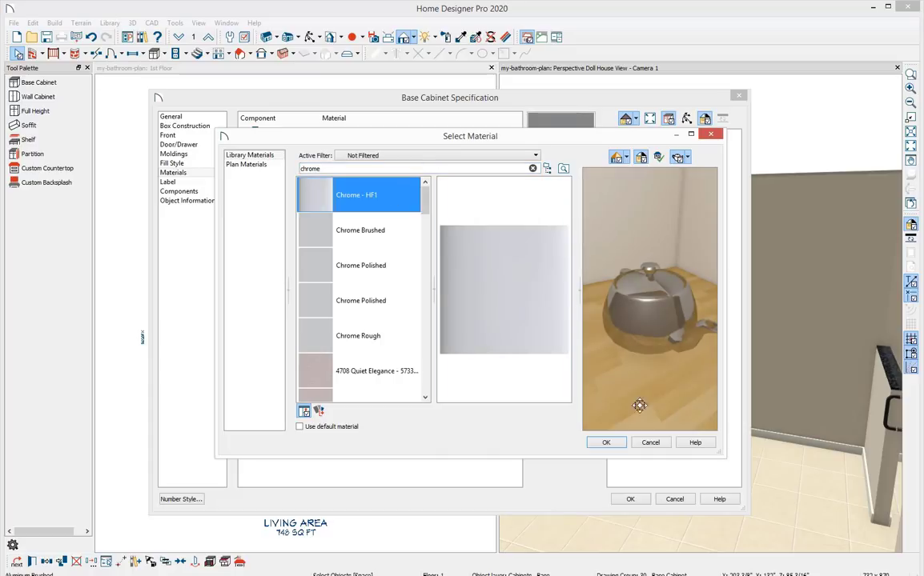
pyautogui.click(610, 441)
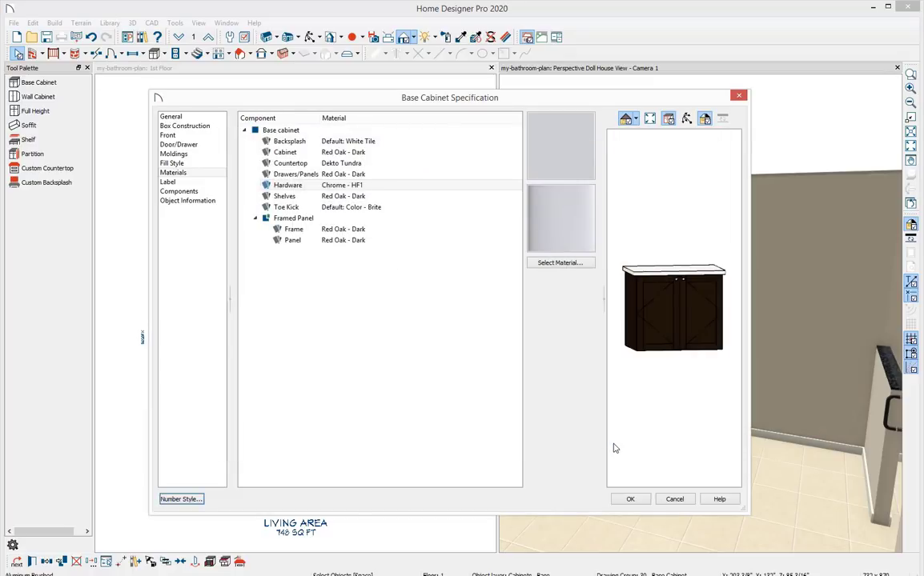
pyautogui.click(632, 498)
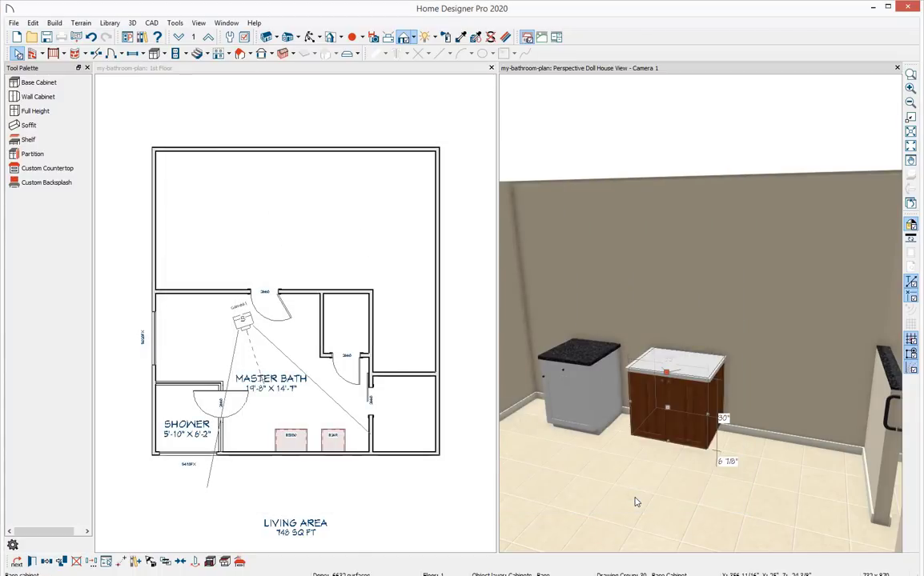
pyautogui.press('Escape')
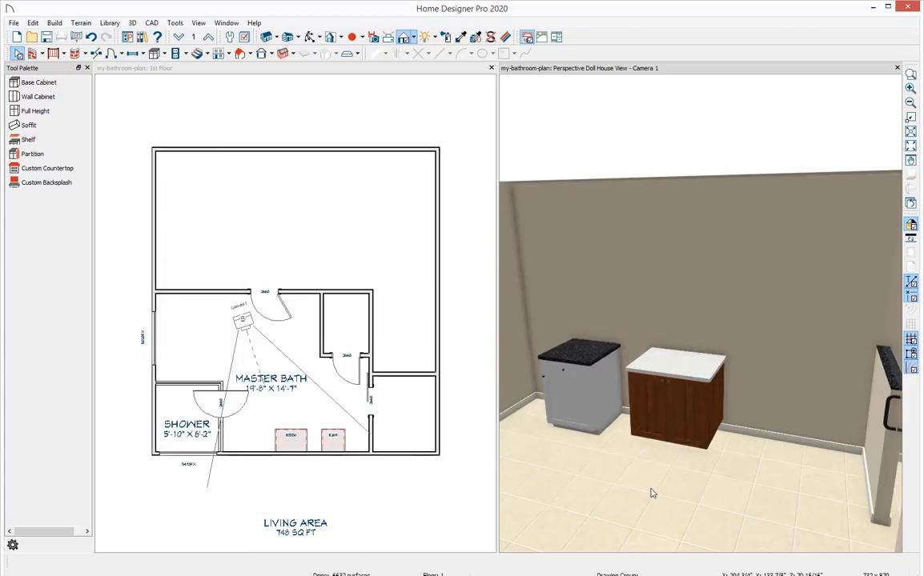
# Copy the configured cabinet's properties onto the first base cabinet with the Object Eyedropper.
pyautogui.moveTo(651, 474); pyautogui.dragTo(713, 421, button='middle')
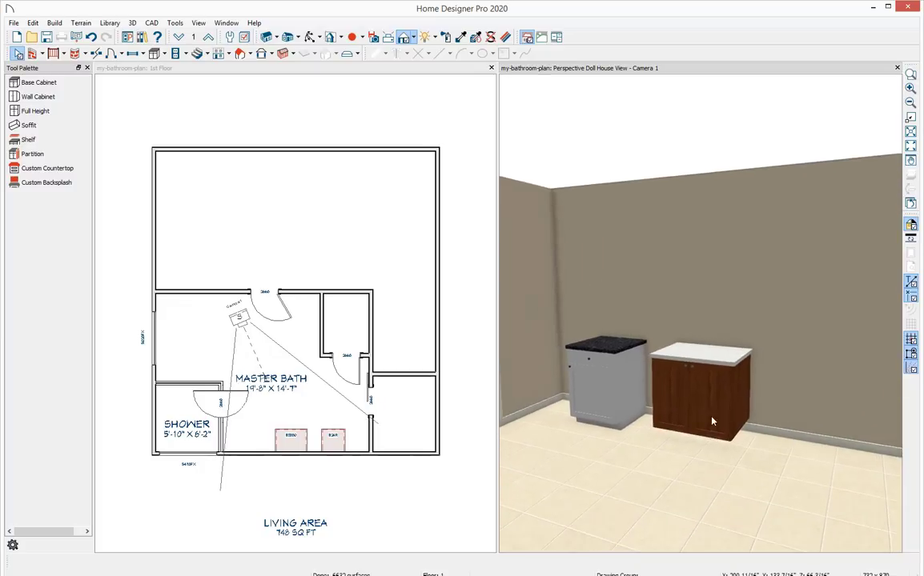
pyautogui.scroll(1, 590, 477)
pyautogui.moveTo(590, 477); pyautogui.dragTo(739, 326, button='middle')
pyautogui.moveTo(721, 429)
pyautogui.mouseDown(button='middle')
pyautogui.moveTo(701, 402)
pyautogui.moveTo(702, 495)
pyautogui.moveTo(691, 323)
pyautogui.moveTo(695, 384)
pyautogui.moveTo(730, 436)
pyautogui.mouseUp(button='middle')
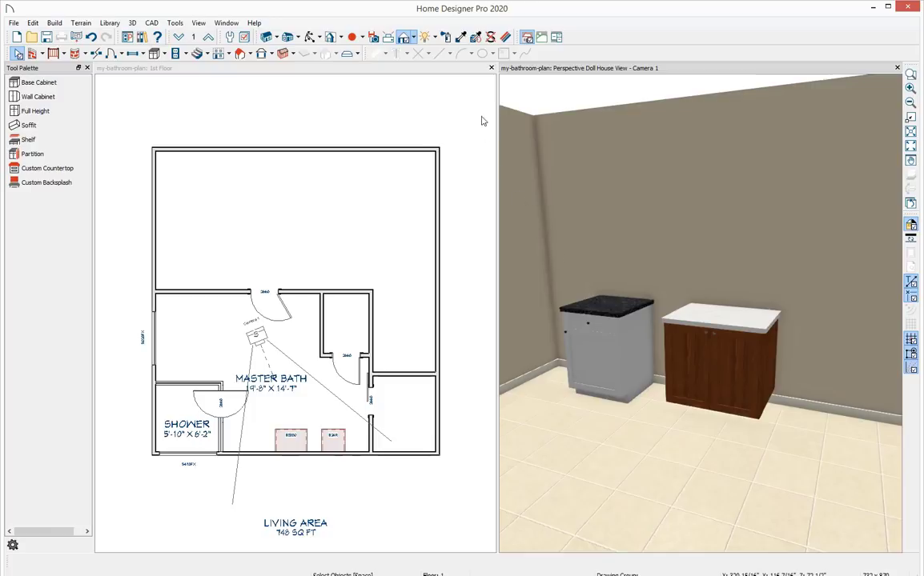
pyautogui.click(476, 38)
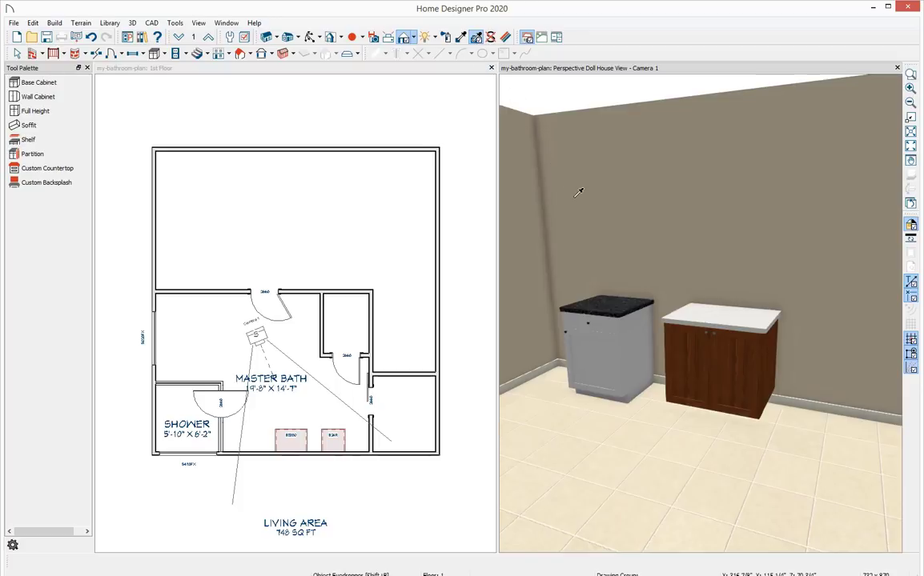
pyautogui.click(724, 347)
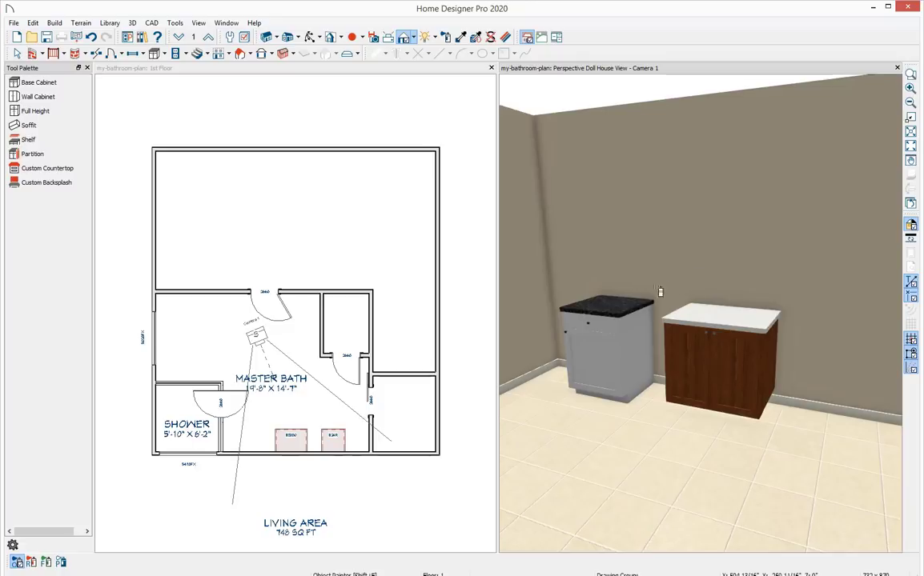
pyautogui.click(613, 343)
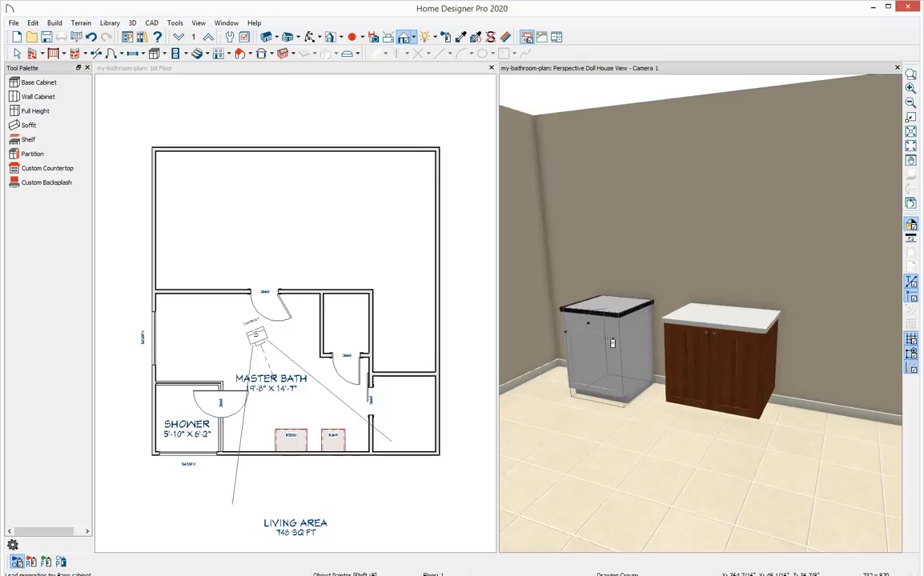
pyautogui.click(612, 342)
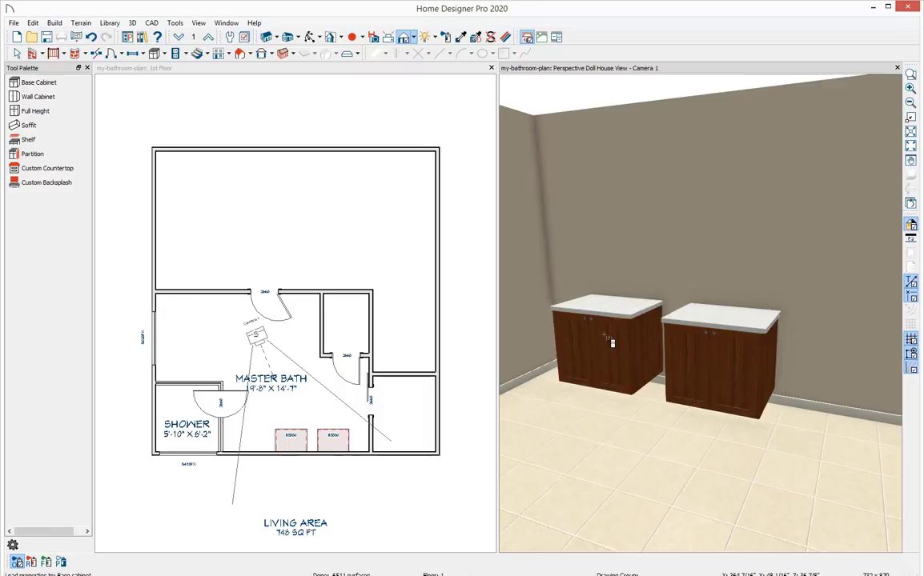
# Open the specification of the second base cabinet and set its width to 15".
pyautogui.moveTo(612, 343); pyautogui.dragTo(635, 339)
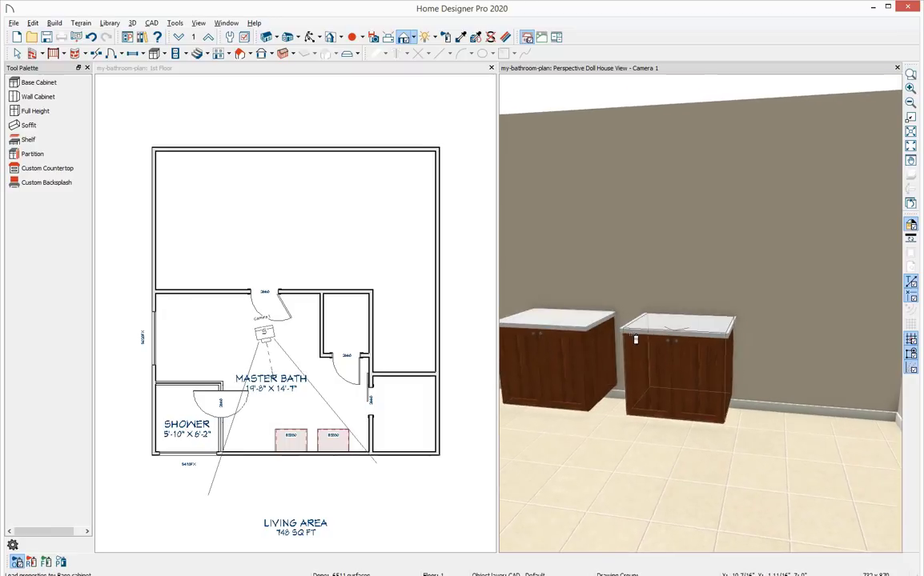
pyautogui.moveTo(662, 259); pyautogui.dragTo(685, 234, button='middle')
pyautogui.press('Escape')
pyautogui.moveTo(655, 321); pyautogui.dragTo(688, 314, button='middle')
pyautogui.moveTo(837, 280); pyautogui.dragTo(674, 313, button='middle')
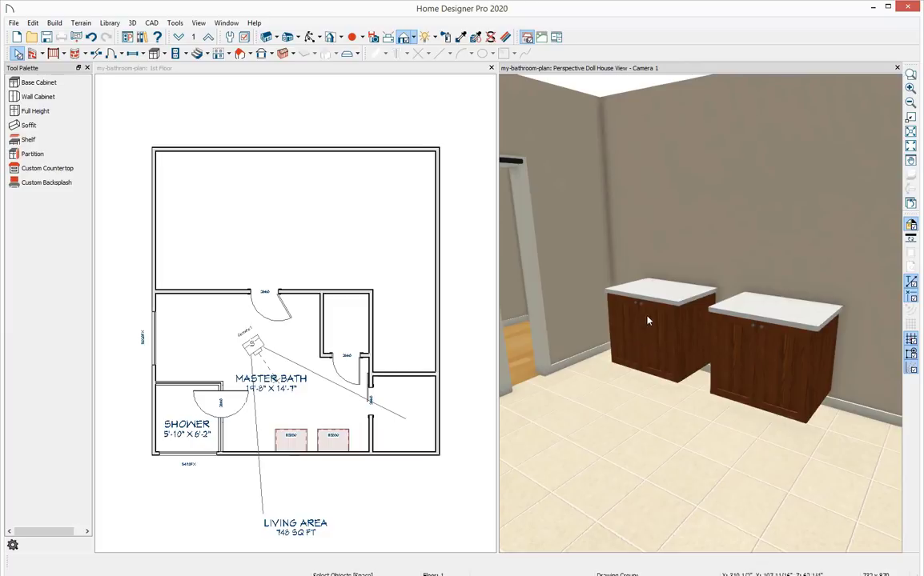
pyautogui.doubleClick(653, 340)
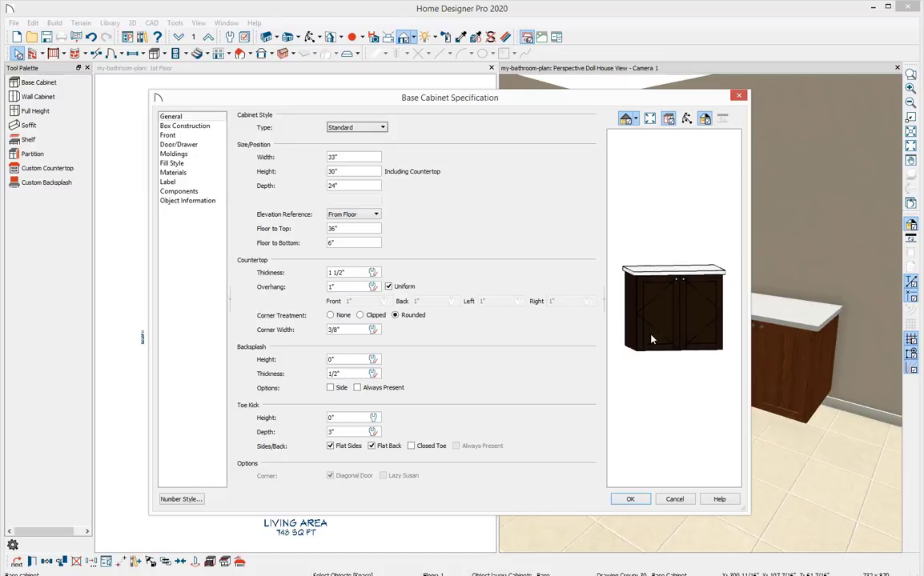
pyautogui.doubleClick(328, 159)
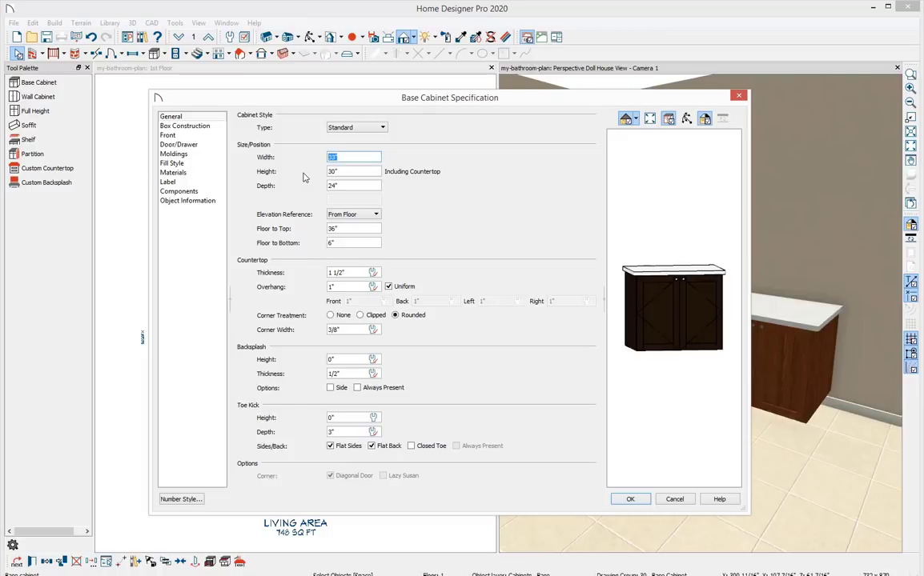
pyautogui.write('15')
pyautogui.press('Tab')
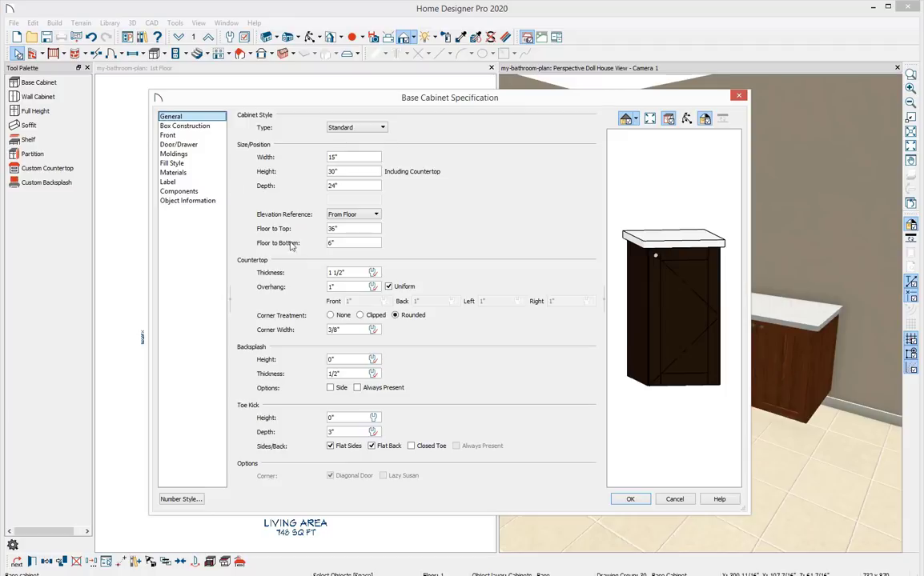
# Change the cabinet's front door item to a Drawer.
pyautogui.click(680, 309)
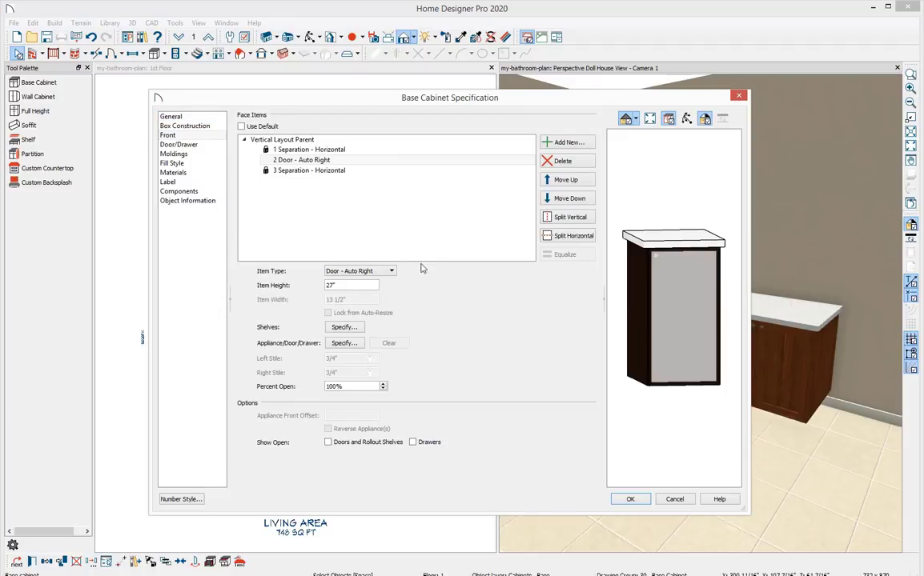
pyautogui.click(392, 271)
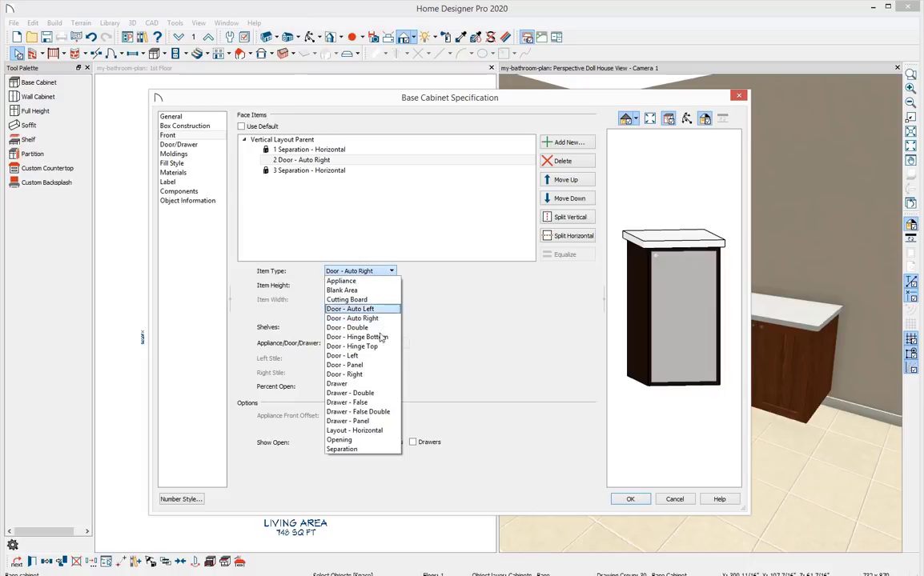
pyautogui.click(343, 384)
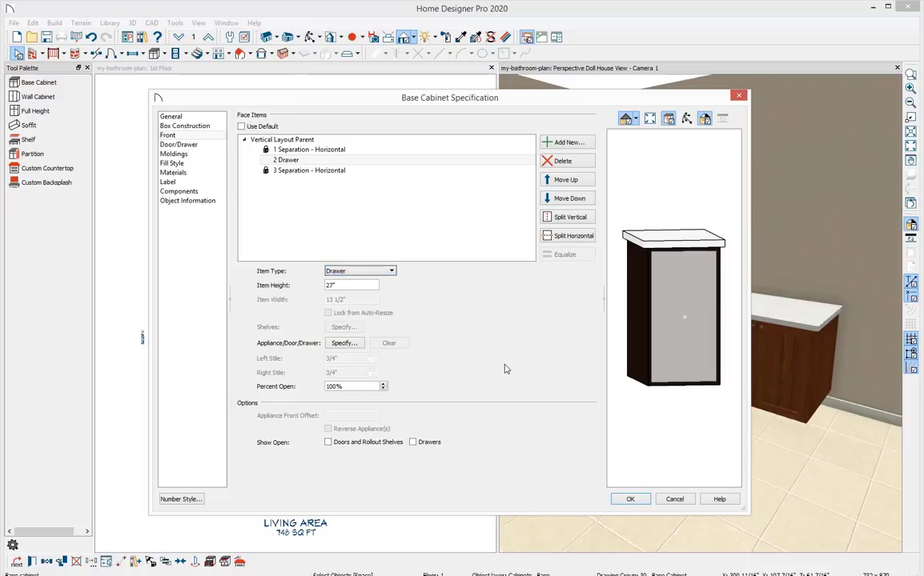
# Set the drawer style to Cubby Drawer from the library and the drawer handle style to None.
pyautogui.click(209, 146)
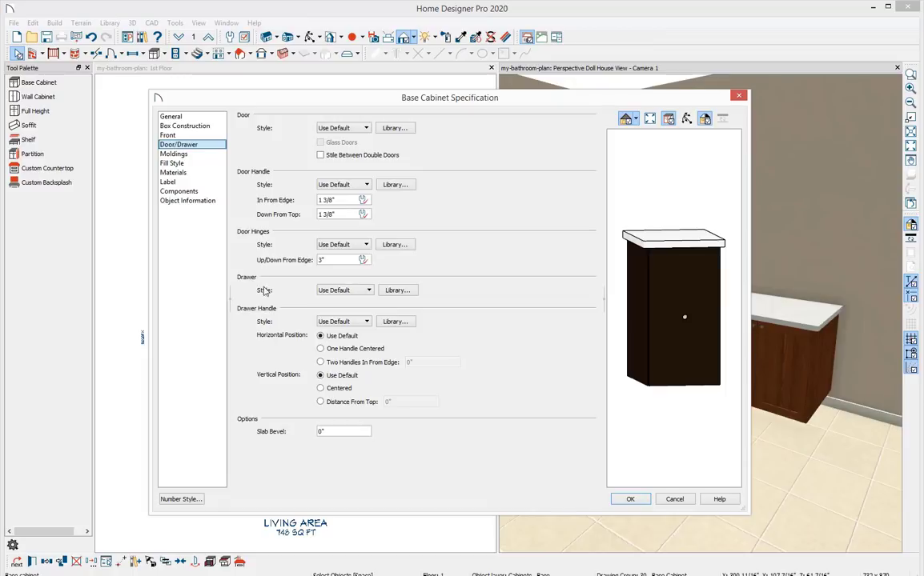
pyautogui.click(404, 292)
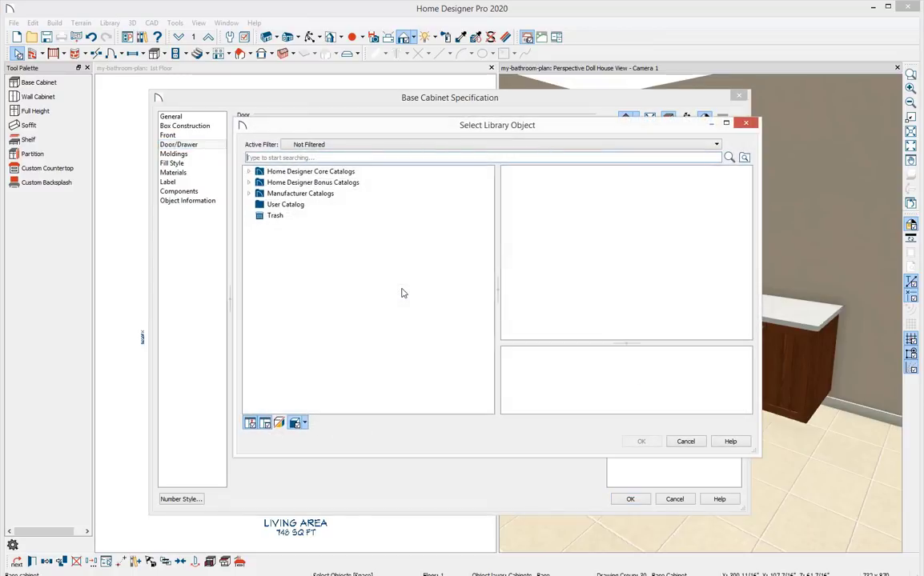
pyautogui.write('c')
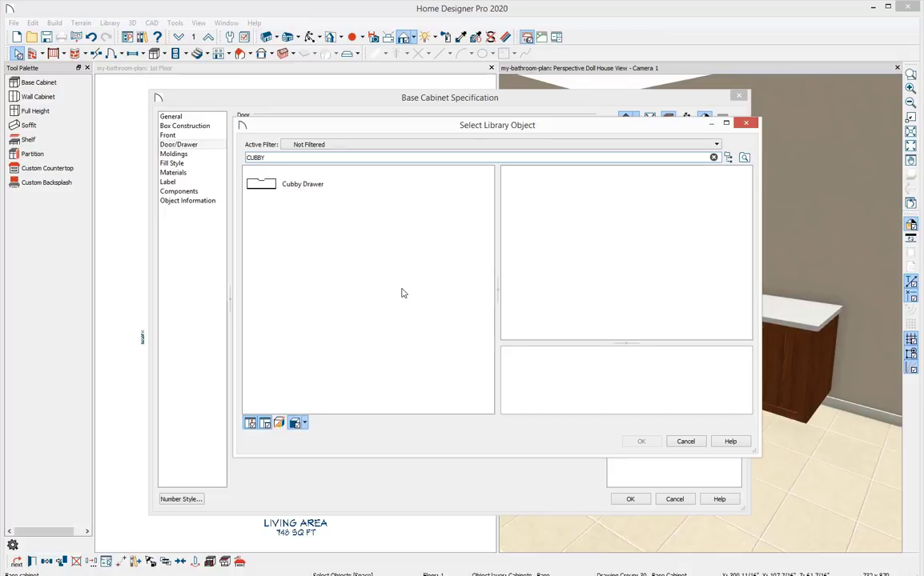
pyautogui.click(339, 189)
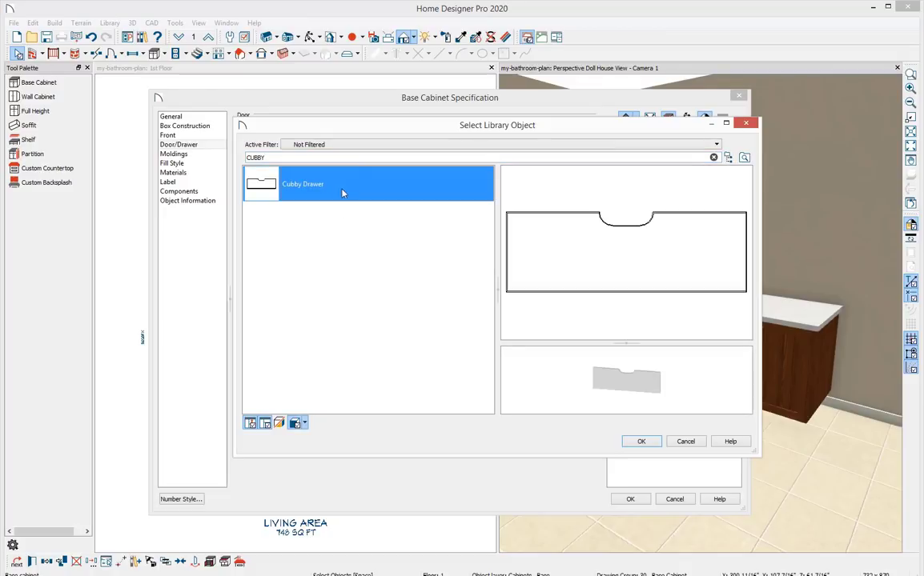
pyautogui.click(639, 441)
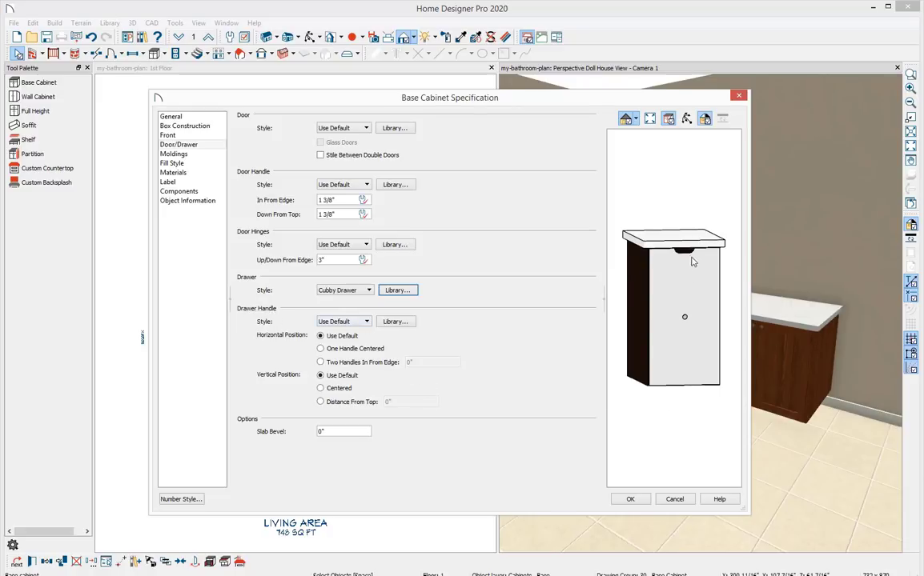
pyautogui.click(352, 321)
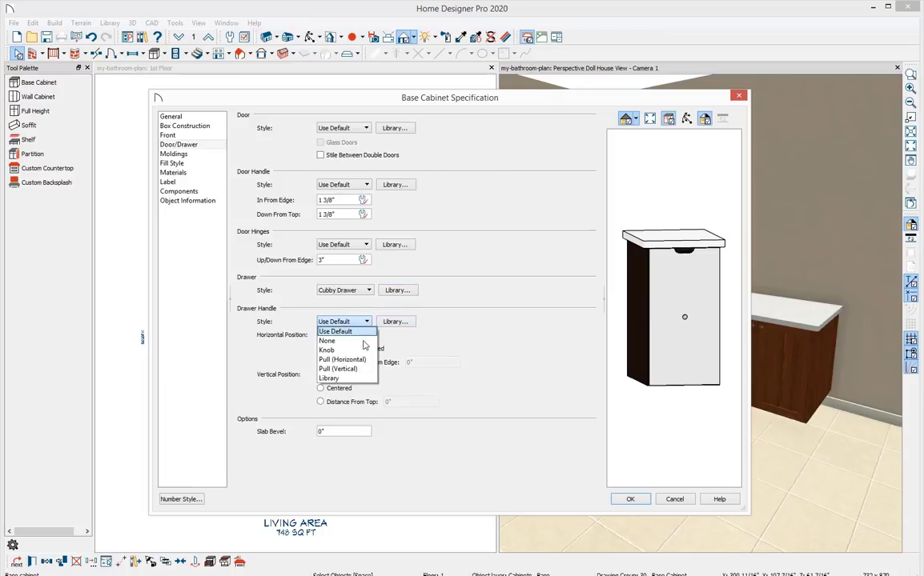
pyautogui.click(362, 342)
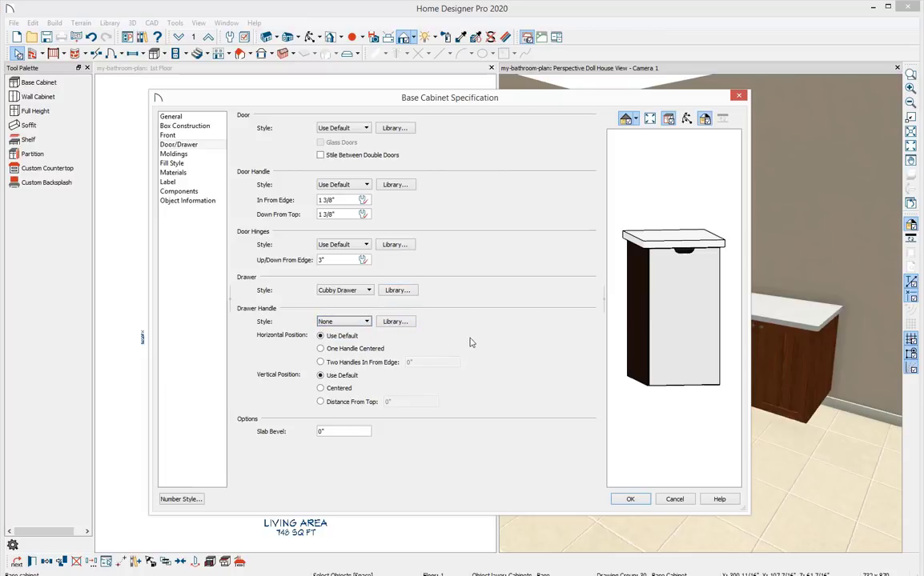
# Split the drawer face horizontally twice into three drawers and apply the specification.
pyautogui.click(195, 137)
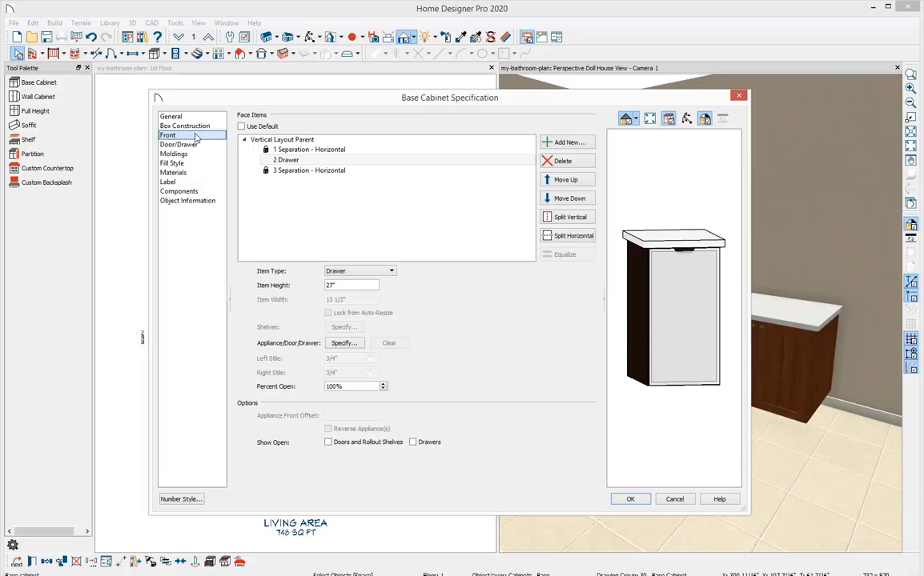
pyautogui.click(300, 160)
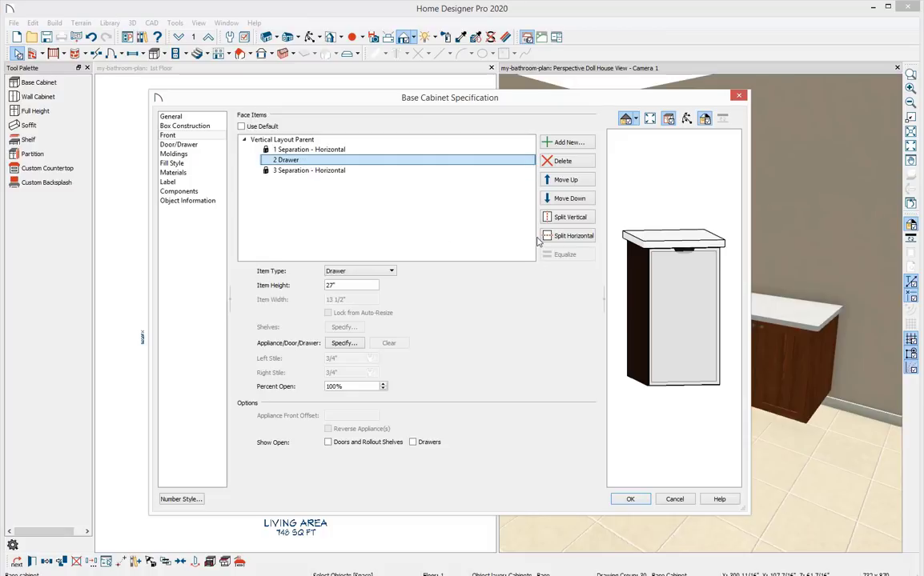
pyautogui.click(579, 237)
pyautogui.click(579, 237)
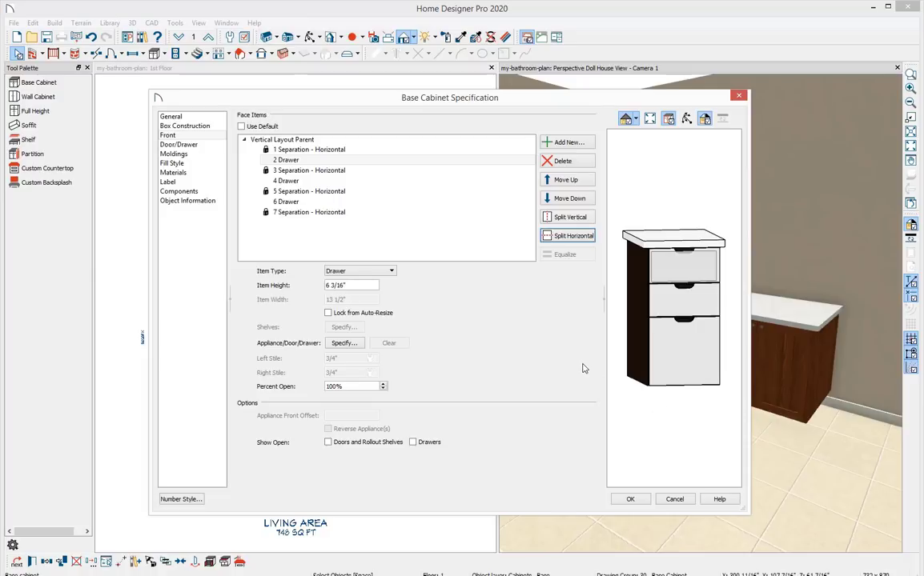
pyautogui.click(629, 499)
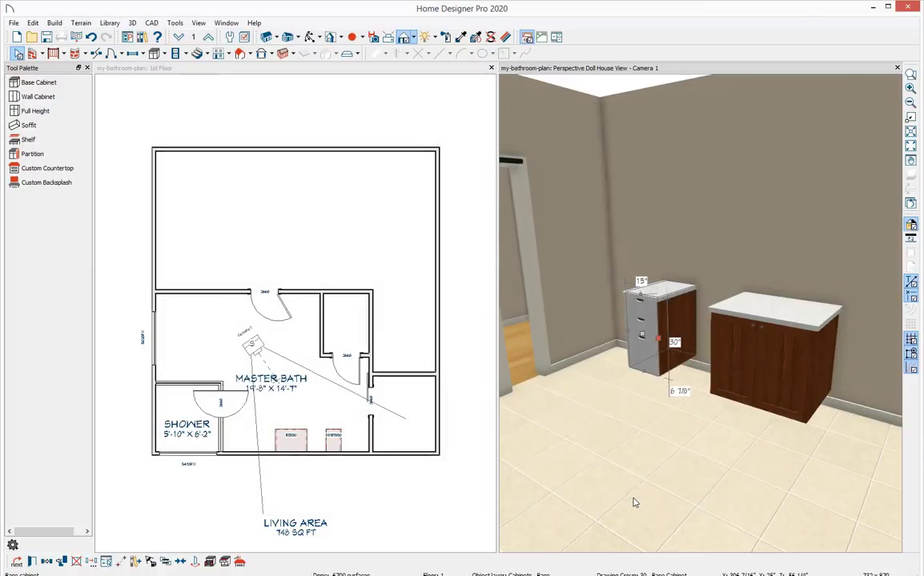
# Pick up the Red Oak - Dark material from the first cabinet and paint it onto the drawer cabinet.
pyautogui.click(633, 503)
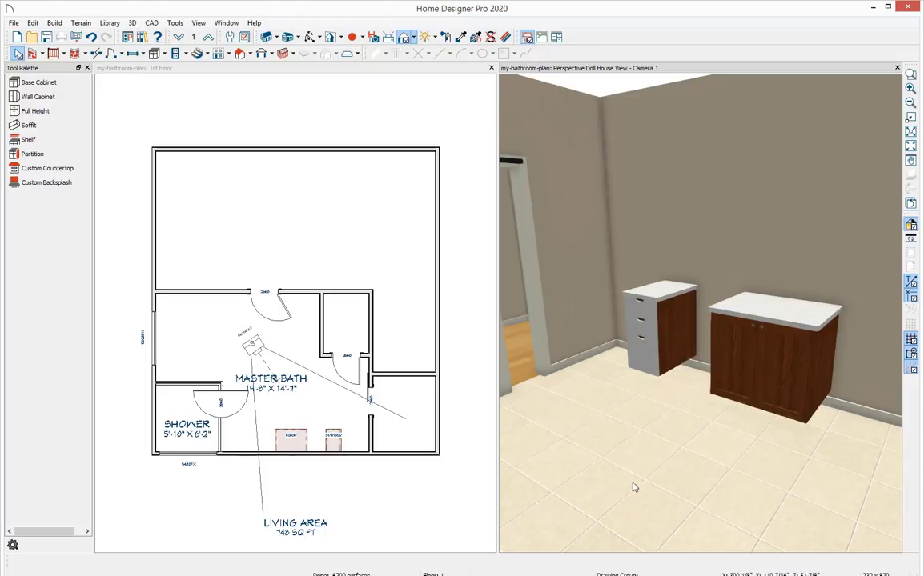
pyautogui.scroll(2, 706, 406)
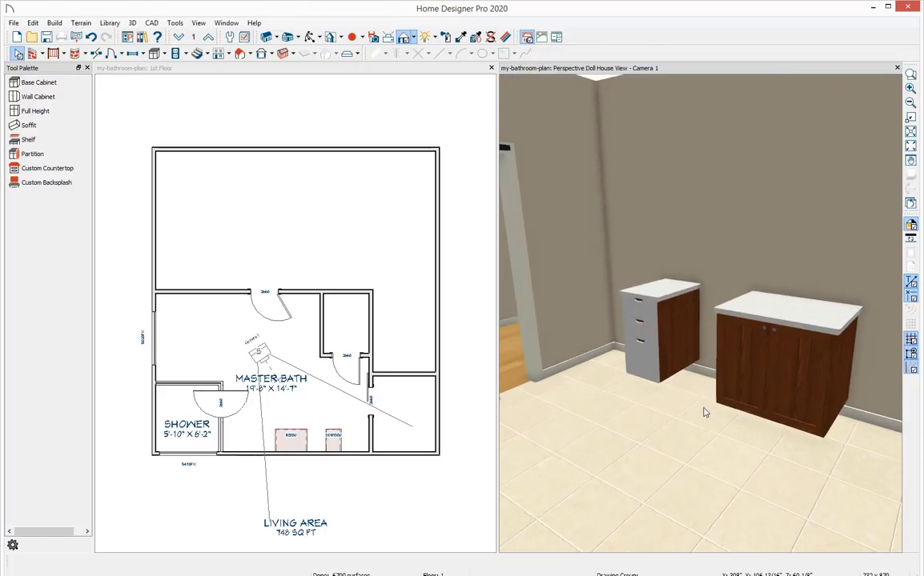
pyautogui.moveTo(651, 372); pyautogui.dragTo(682, 394)
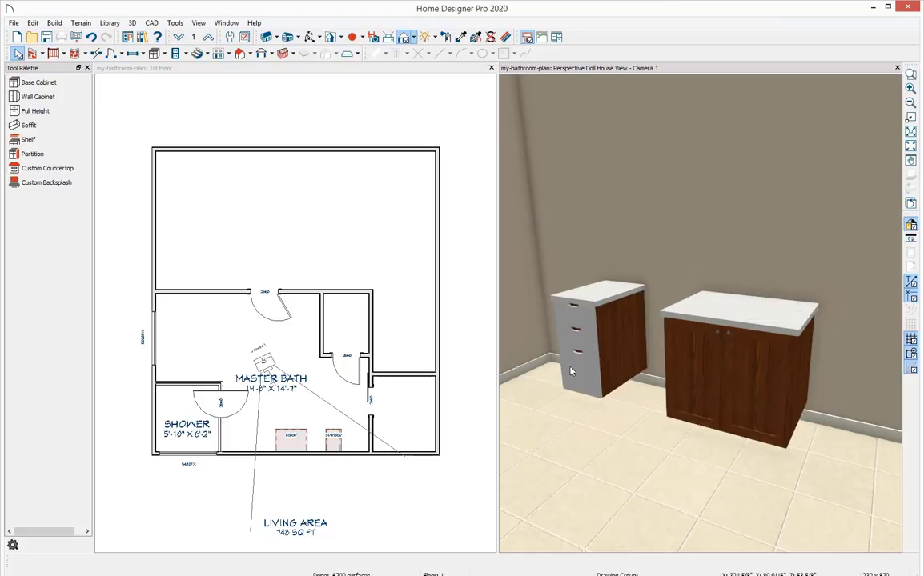
pyautogui.click(462, 38)
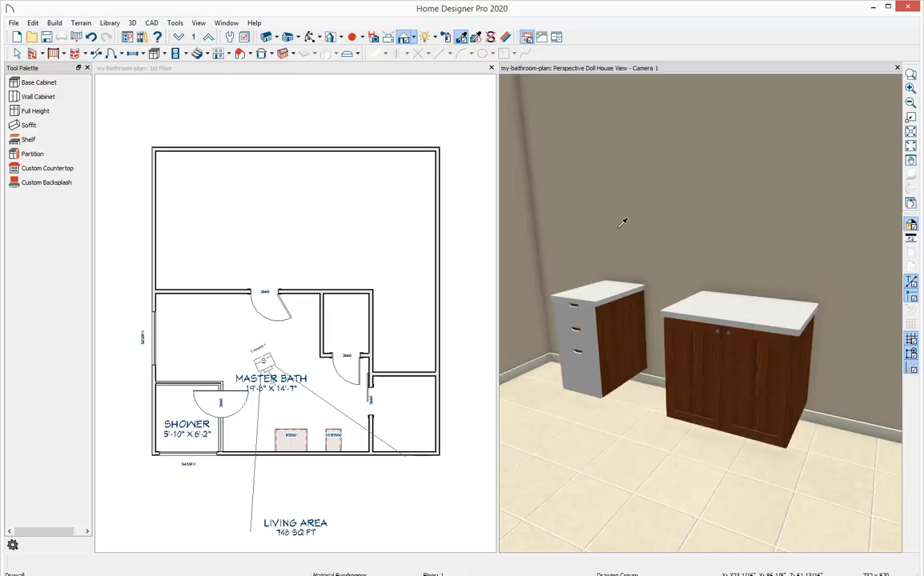
pyautogui.click(696, 353)
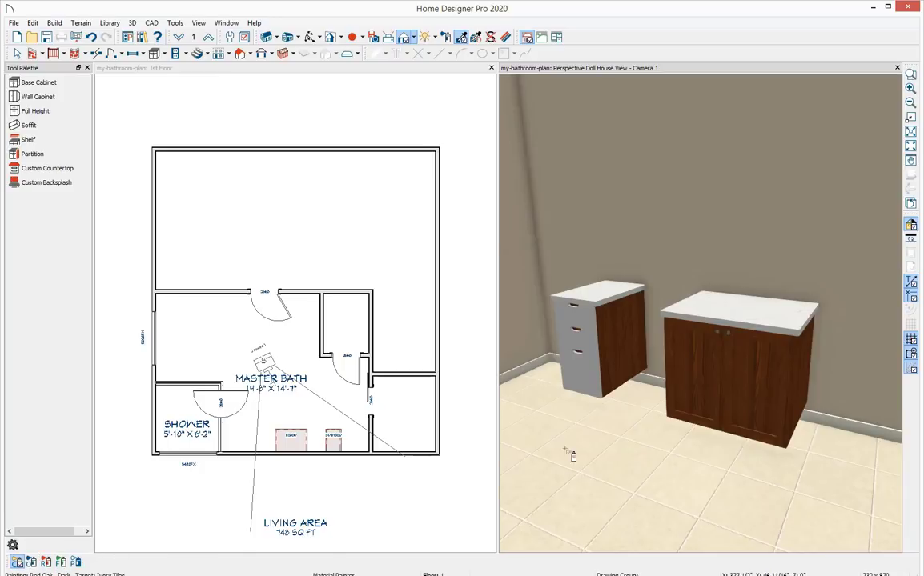
pyautogui.click(598, 350)
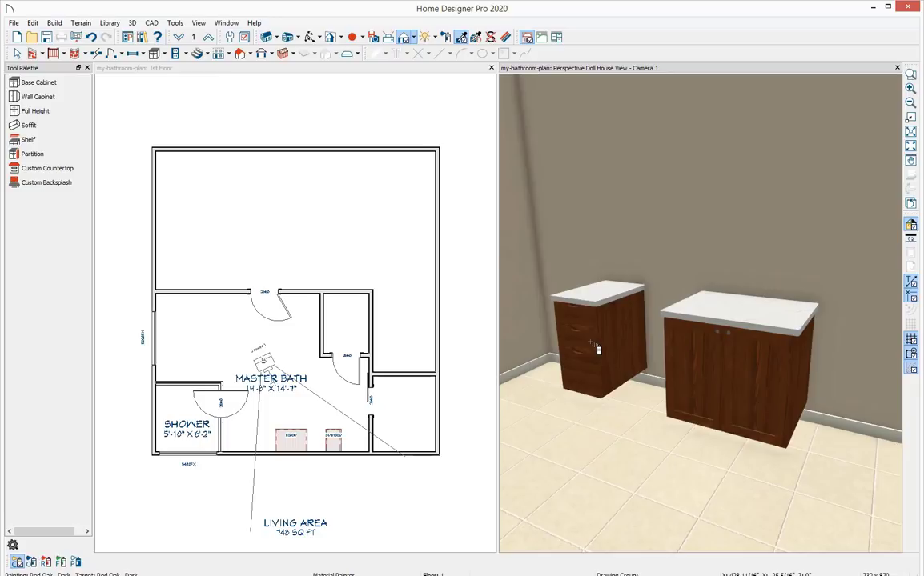
pyautogui.press('space')
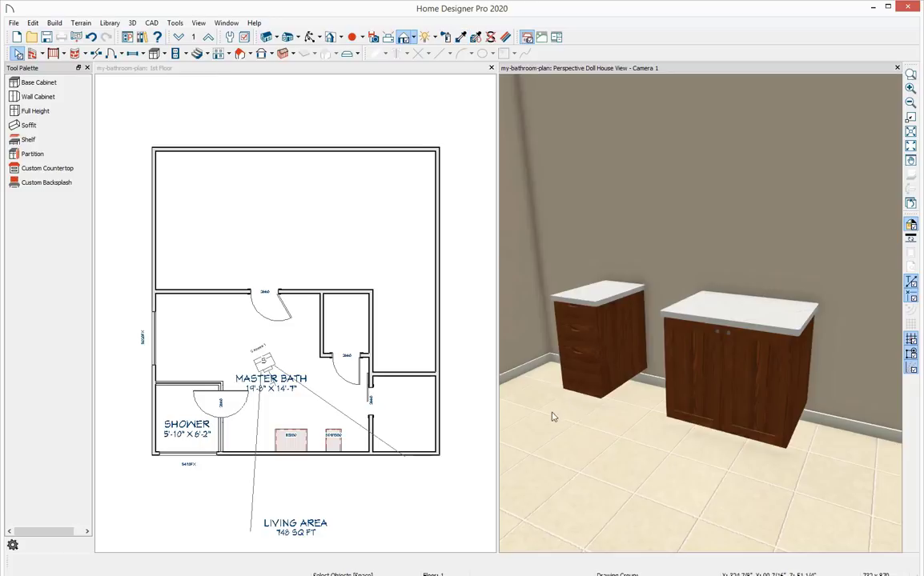
# Move the 15" drawer cabinet in the plan so it sits against the B3330 cabinet.
pyautogui.click(337, 476)
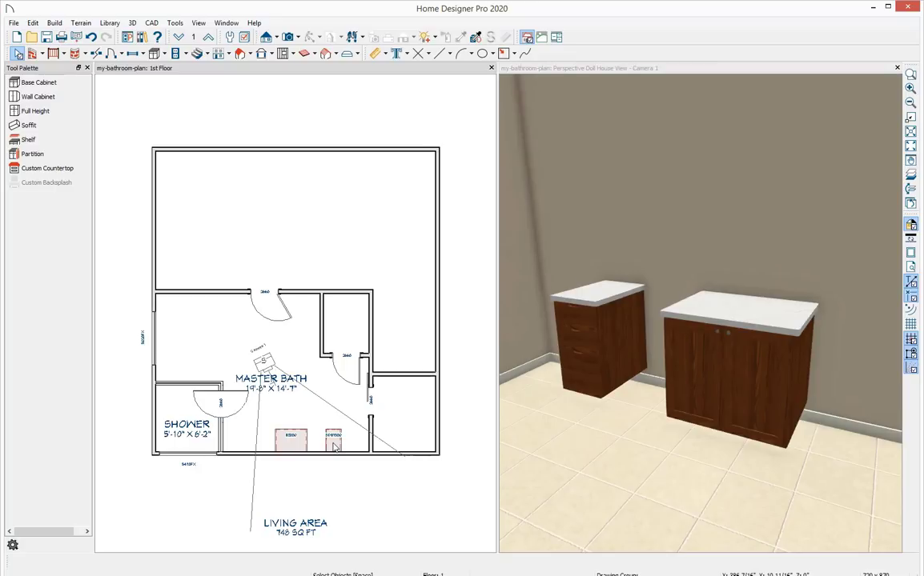
pyautogui.click(335, 448)
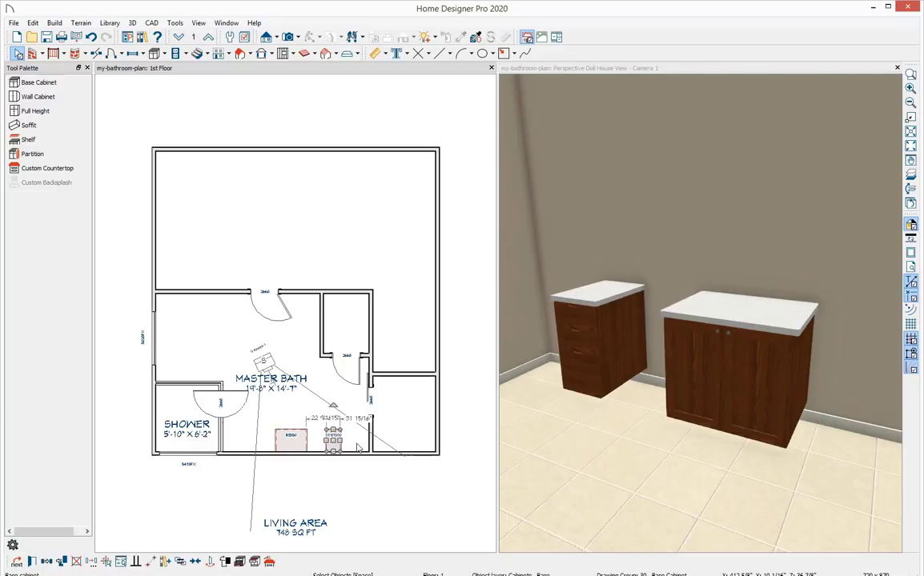
pyautogui.scroll(5, 321, 450)
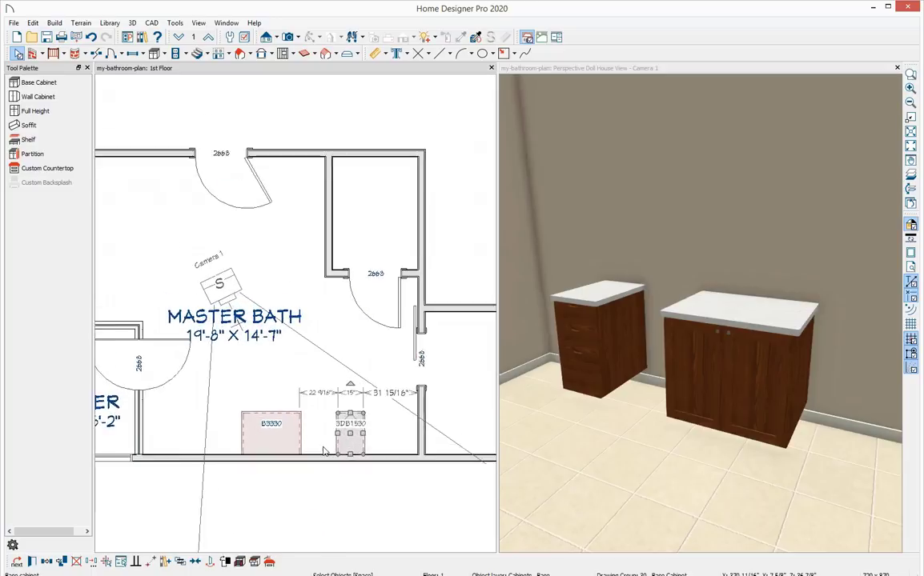
pyautogui.scroll(1, 321, 450)
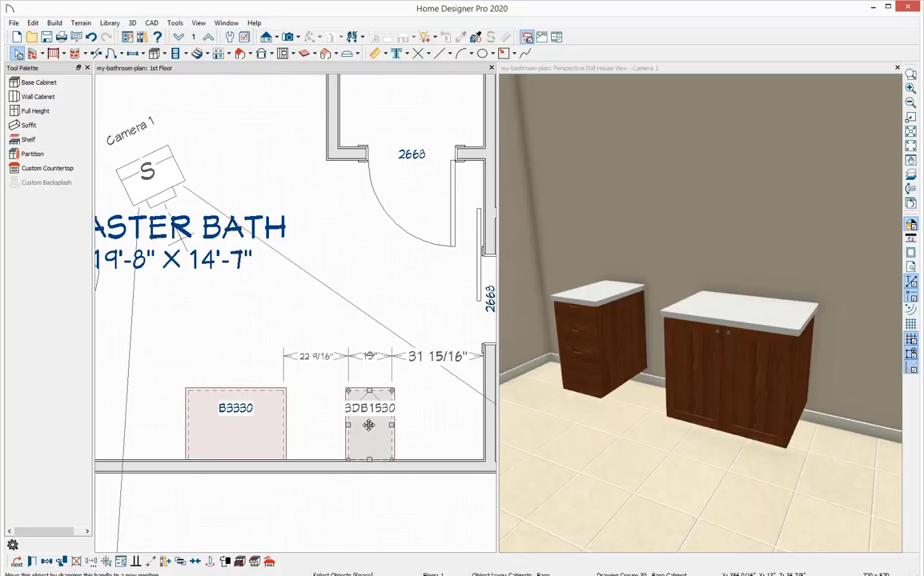
pyautogui.moveTo(369, 425); pyautogui.dragTo(303, 424)
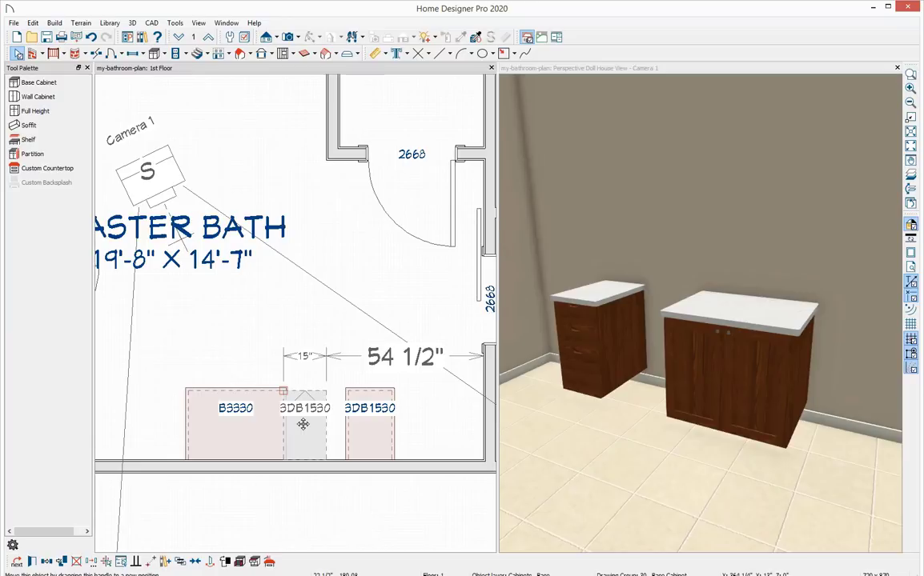
pyautogui.moveTo(303, 424); pyautogui.dragTo(303, 425)
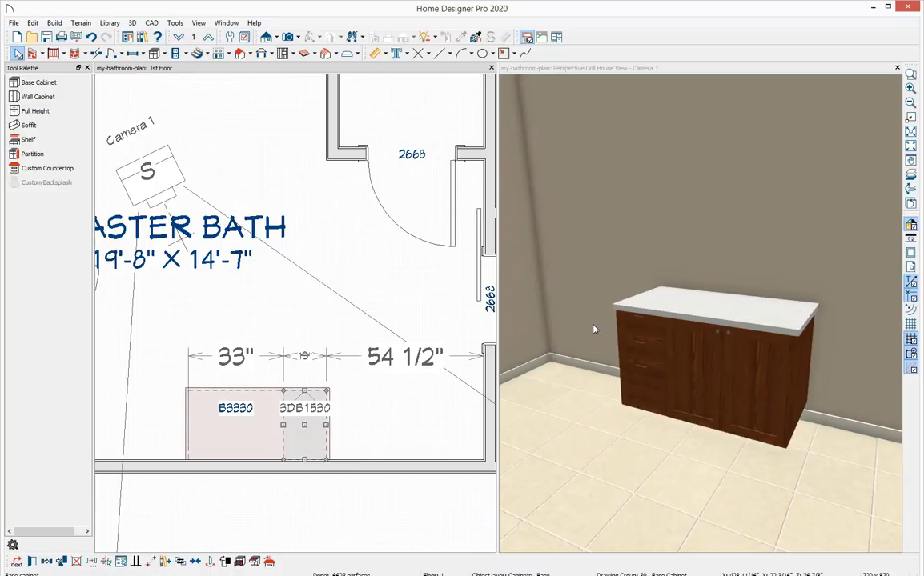
pyautogui.press('Escape')
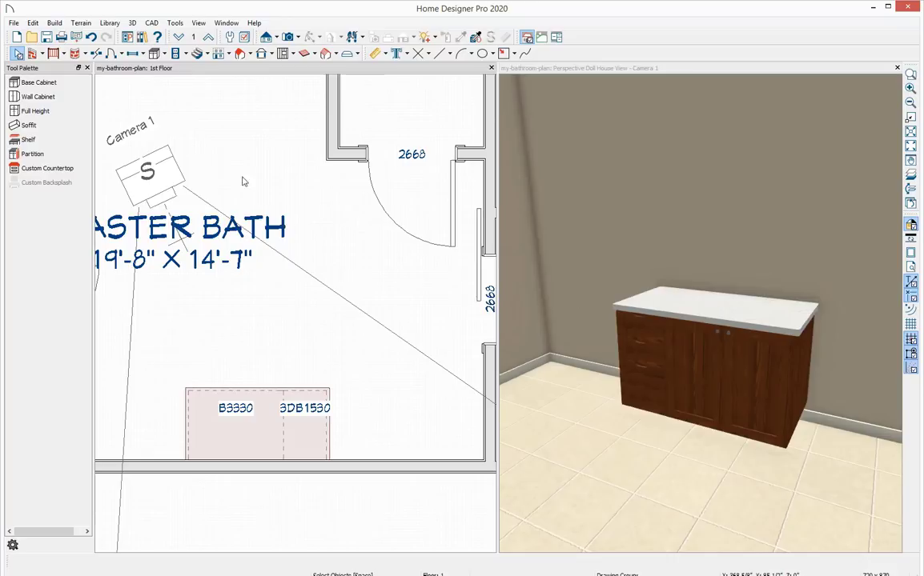
# Open the library browser and search it for kathryn.
pyautogui.click(143, 38)
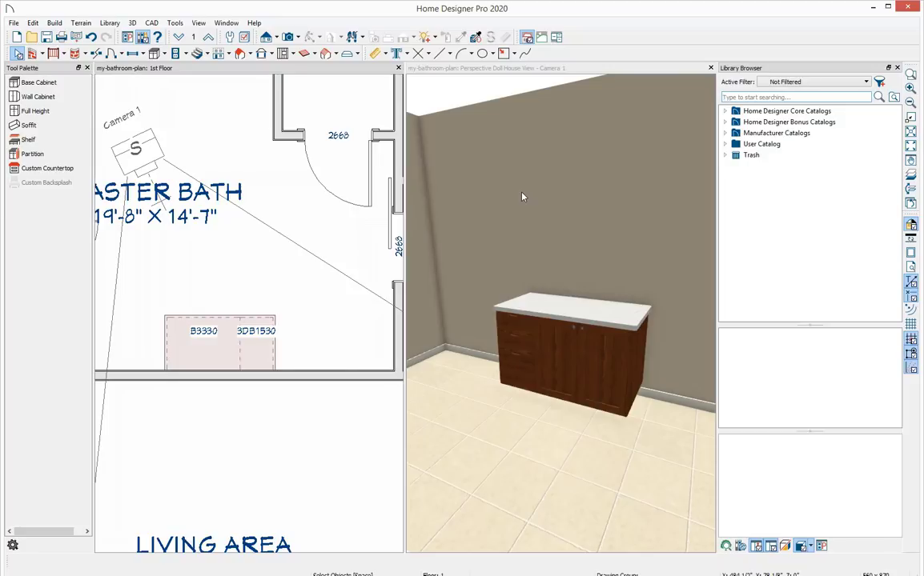
pyautogui.click(736, 99)
pyautogui.write('kathryn')
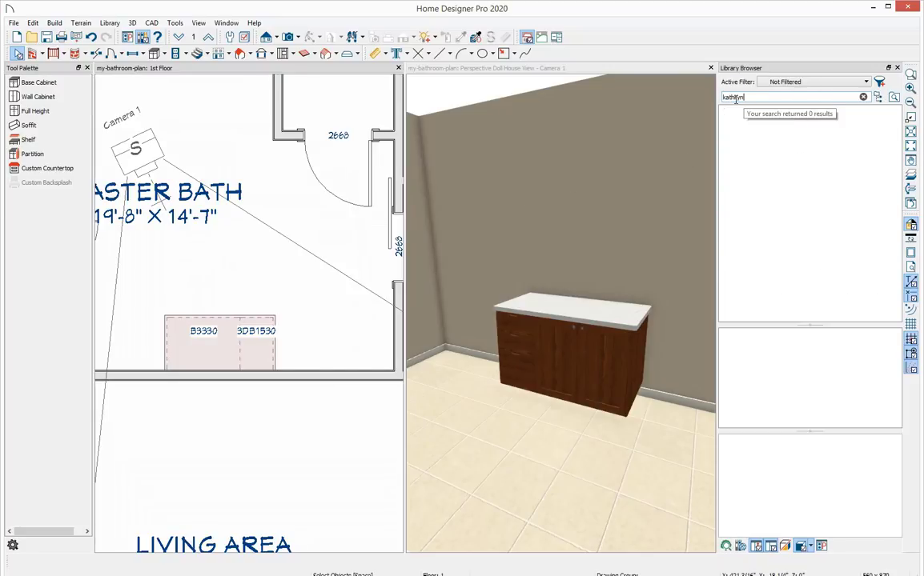
pyautogui.write(' under')
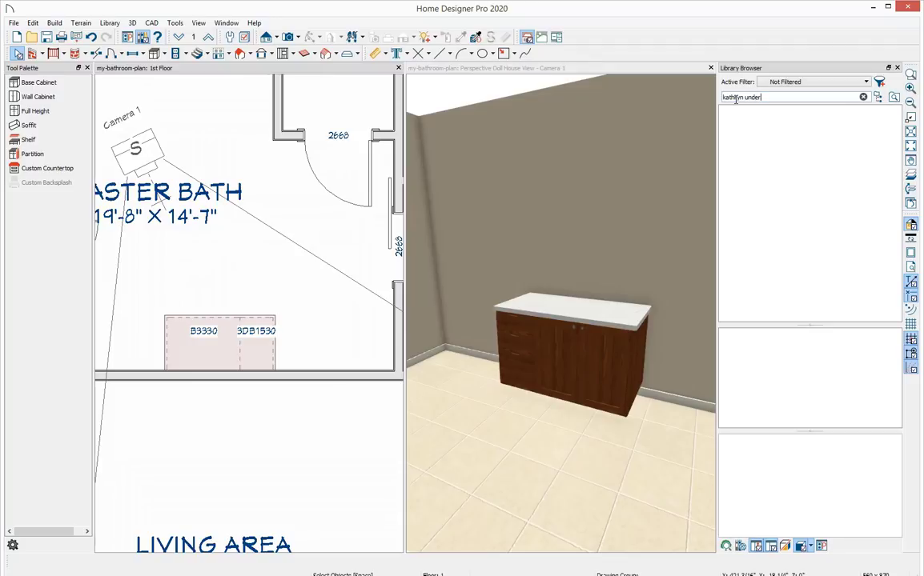
pyautogui.write('-mount')
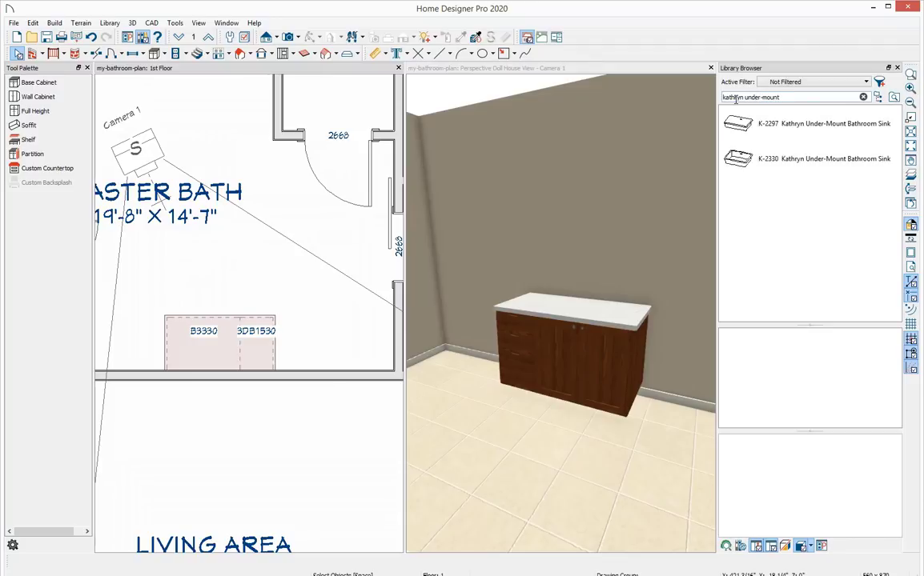
# Extend the library search to kathryn under-mount and place the K-2297 Kathryn Under-Mount Bathroom Sink in the B3330 cabinet.
pyautogui.click(792, 134)
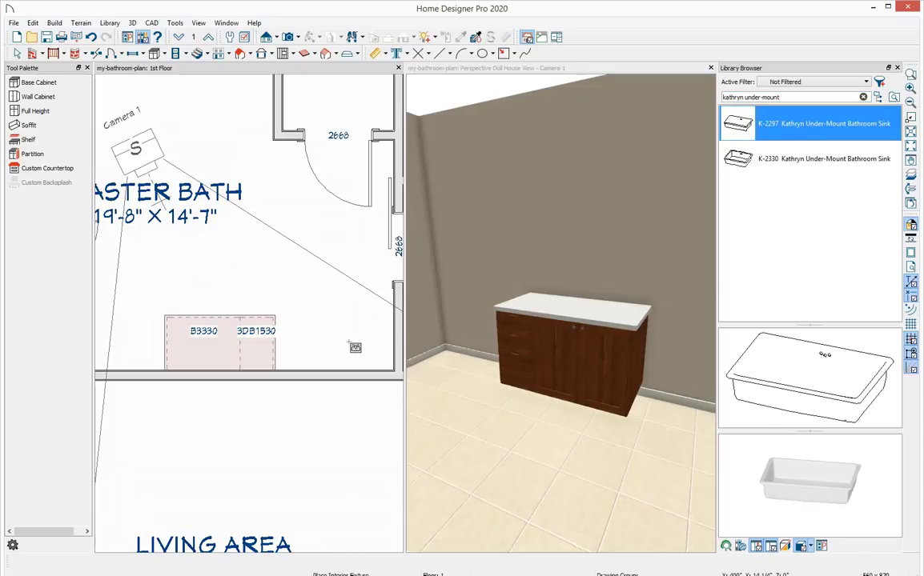
pyautogui.click(209, 353)
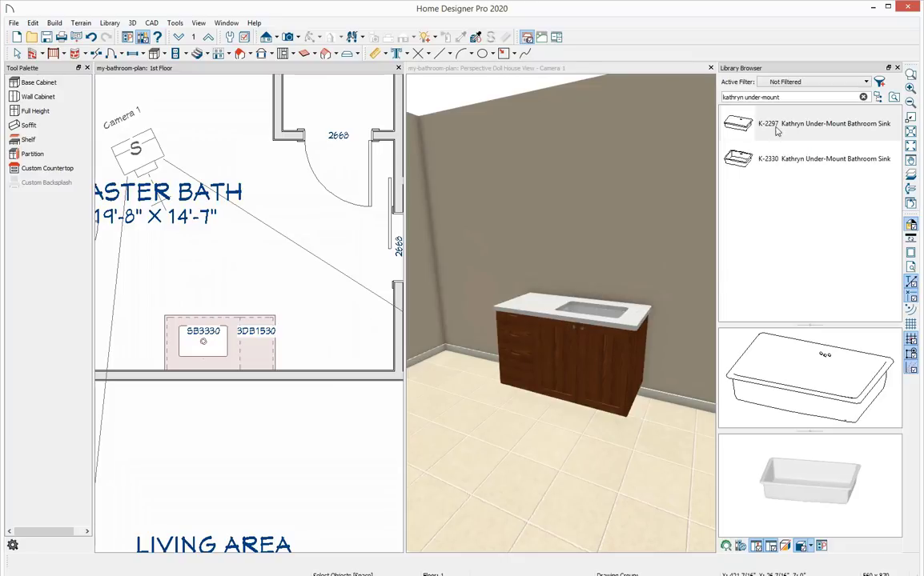
# Search the library for roman tub and place the T67335 Roman Tub faucet at the back of the sink.
pyautogui.click(789, 98)
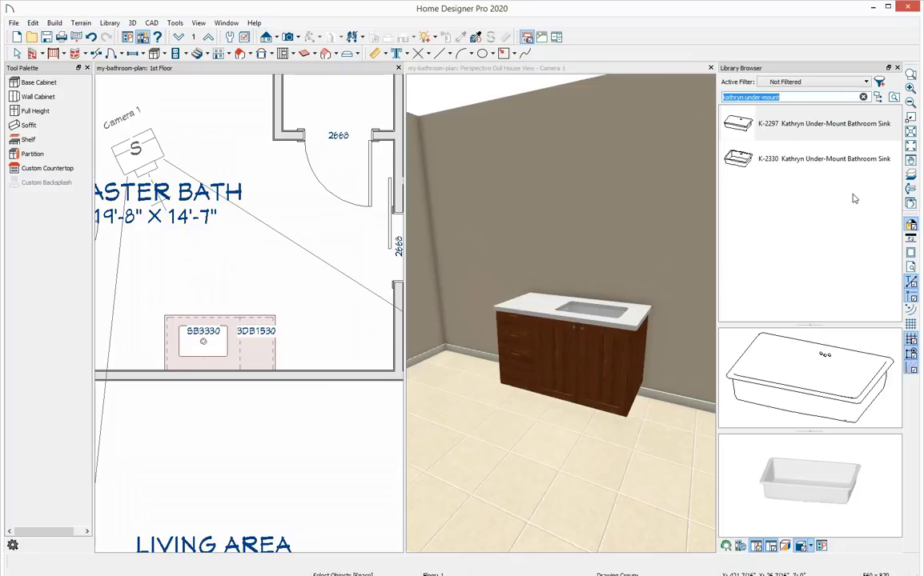
pyautogui.write('roman tub')
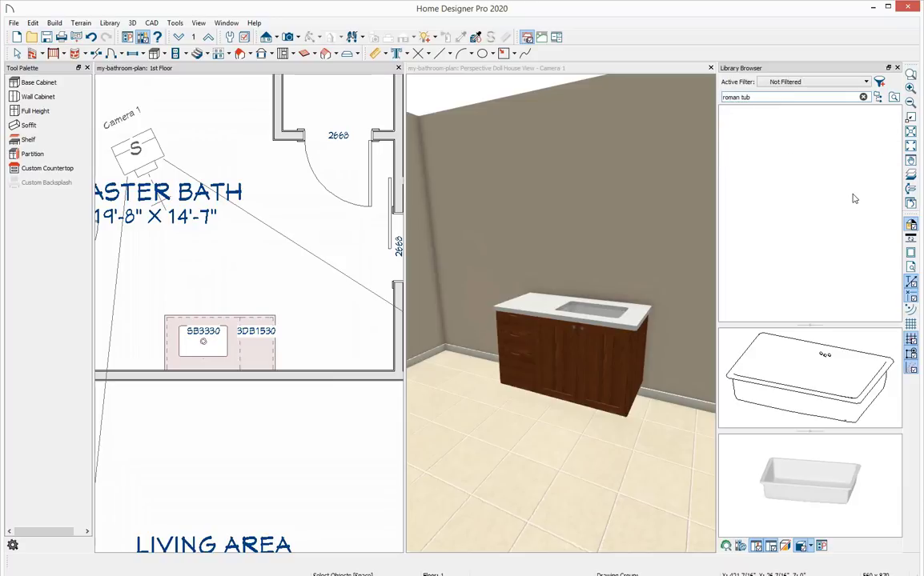
pyautogui.press('Return')
pyautogui.click(822, 126)
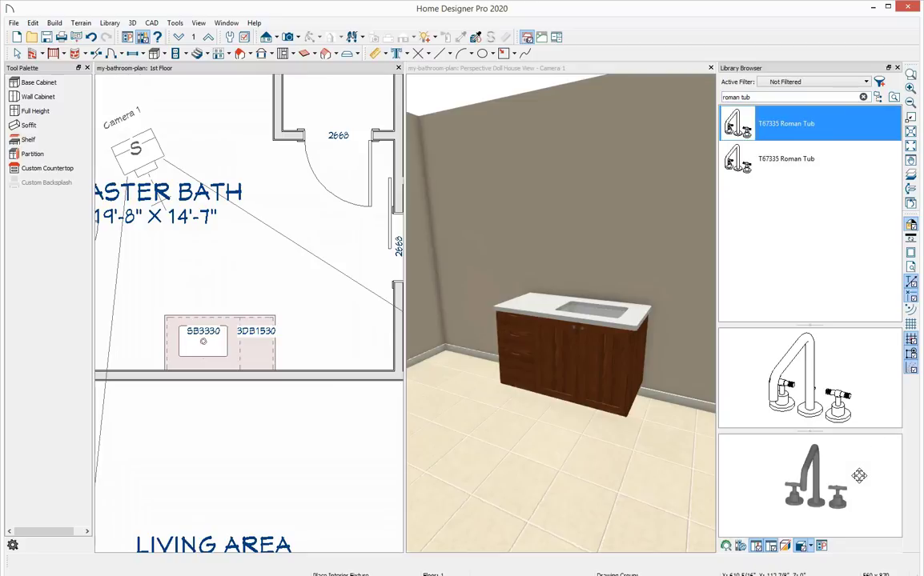
pyautogui.moveTo(859, 476); pyautogui.dragTo(824, 439)
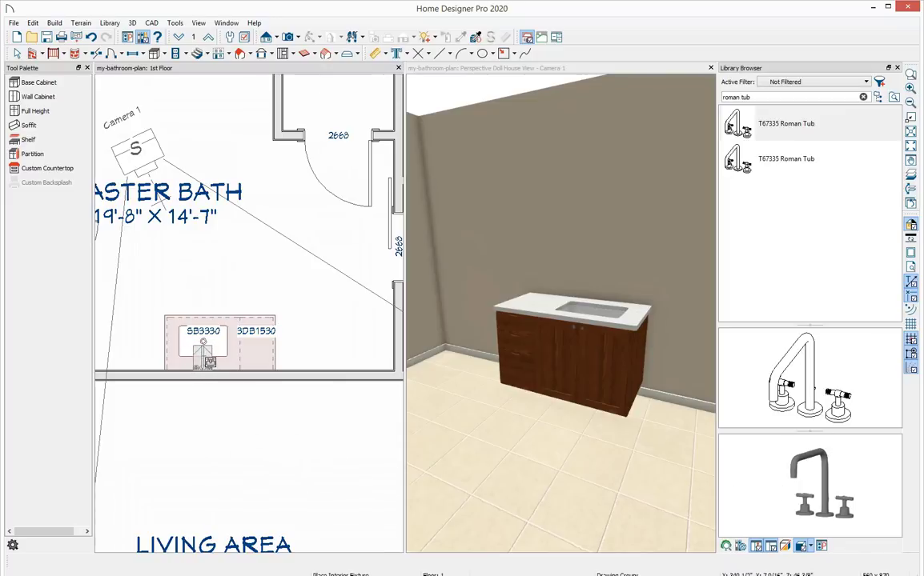
pyautogui.click(206, 365)
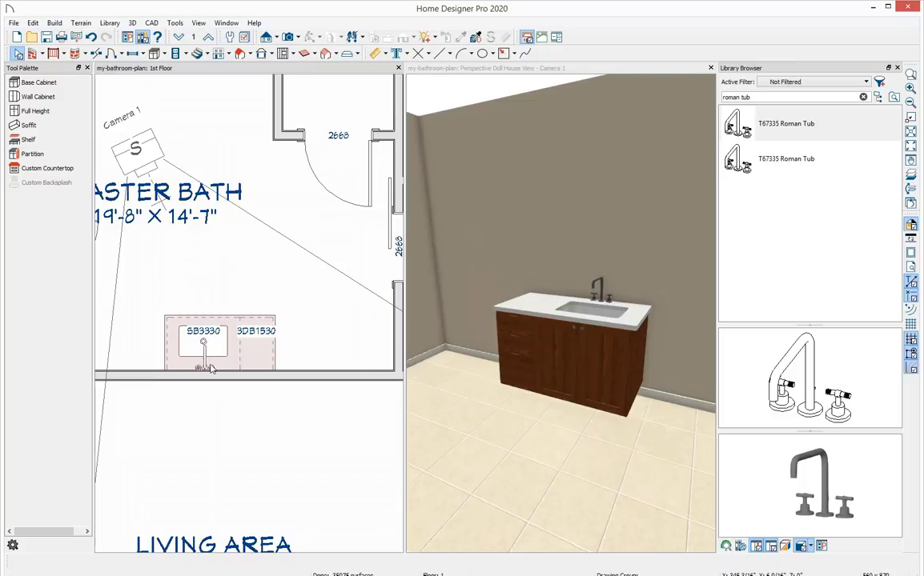
# Move the faucet up so it sits centred on the back of the sink.
pyautogui.click(206, 369)
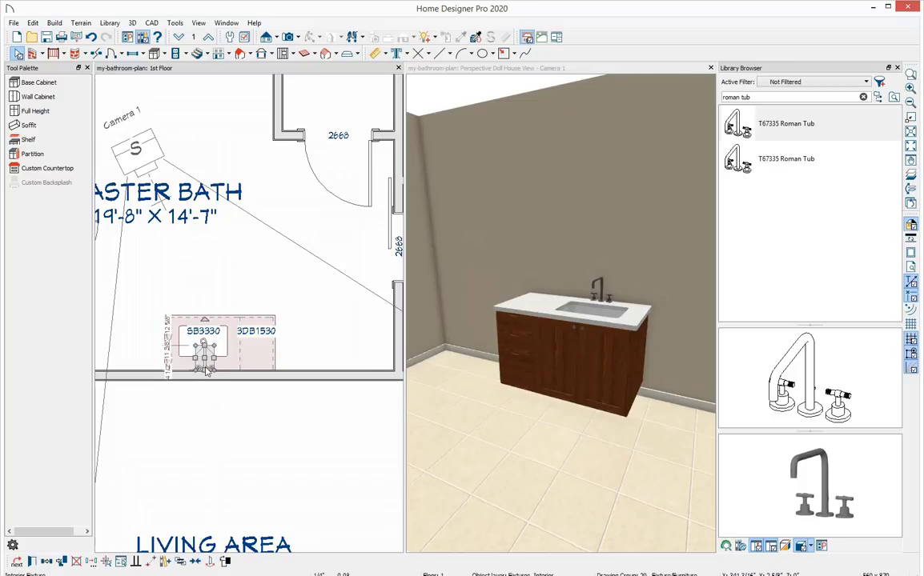
pyautogui.scroll(3, 206, 368)
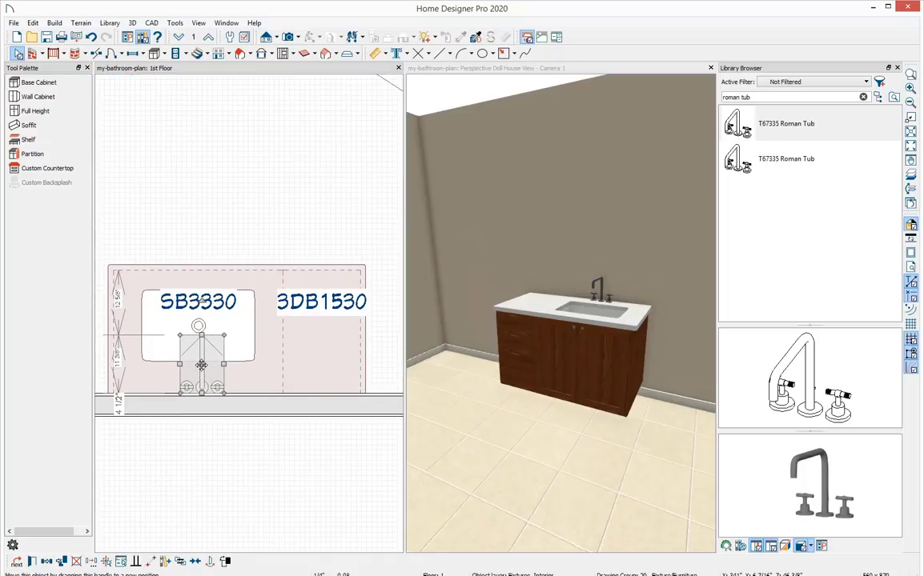
pyautogui.moveTo(201, 365); pyautogui.dragTo(198, 347)
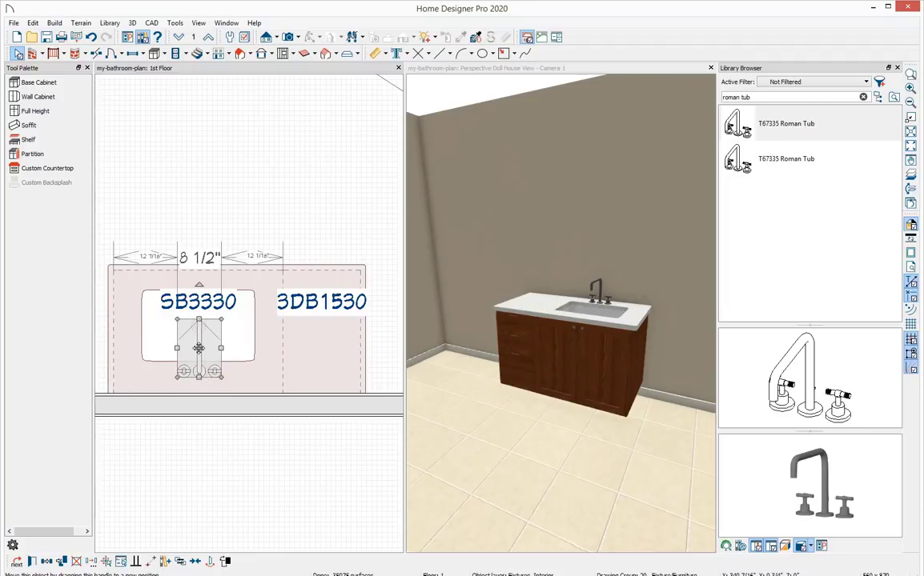
pyautogui.press('Escape')
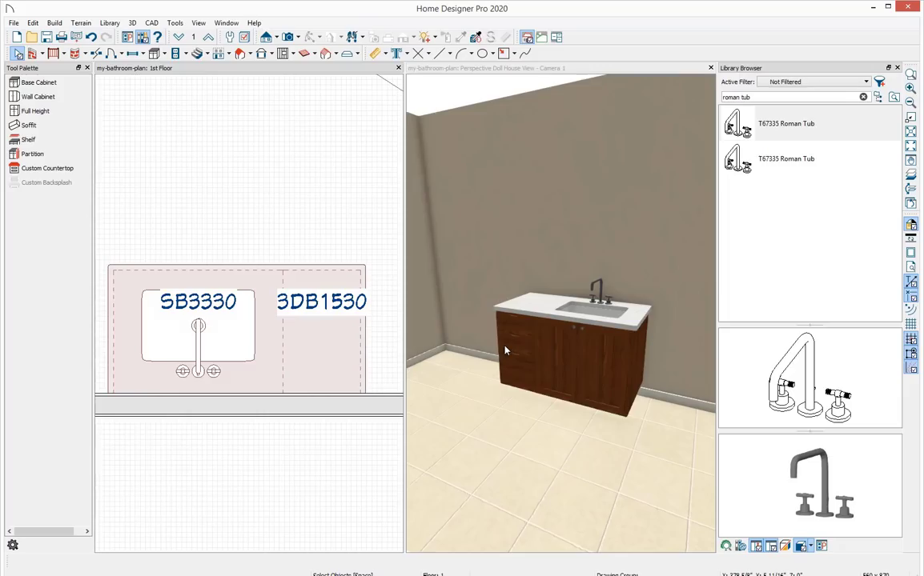
# Select both vanity cabinets with sink and faucet, copy them in place and reflect them about the drawer cabinet's right edge.
pyautogui.scroll(4, 316, 276)
pyautogui.scroll(-3, 319, 256)
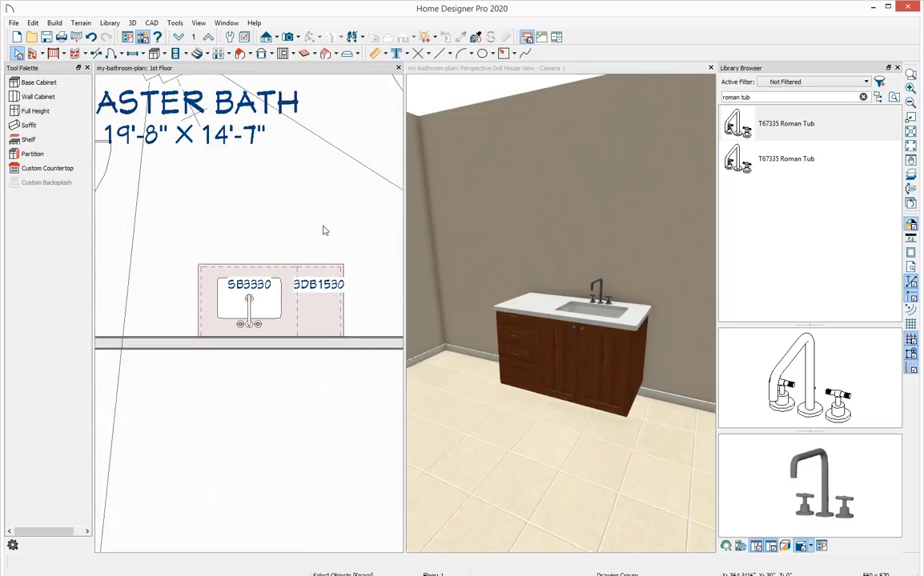
pyautogui.moveTo(324, 232); pyautogui.dragTo(247, 261, button='middle')
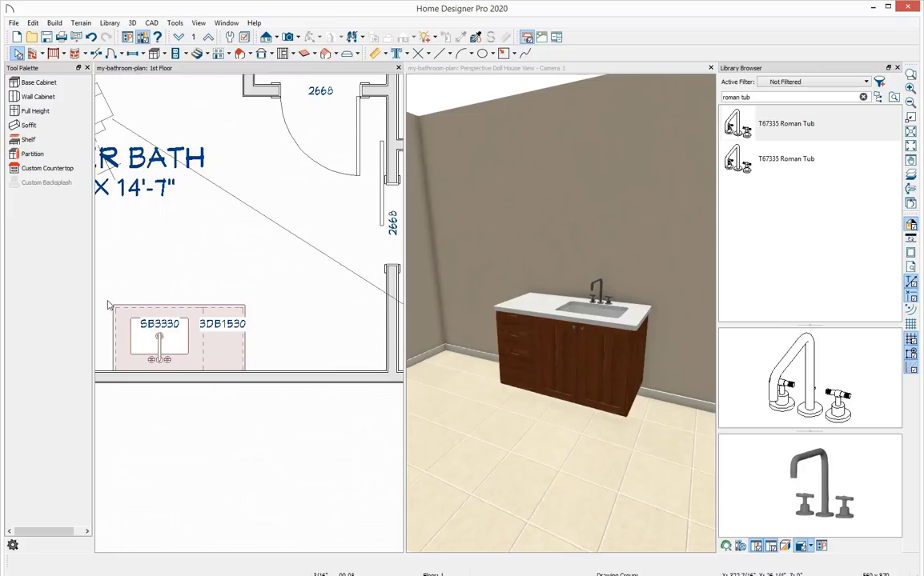
pyautogui.moveTo(105, 300); pyautogui.dragTo(250, 372)
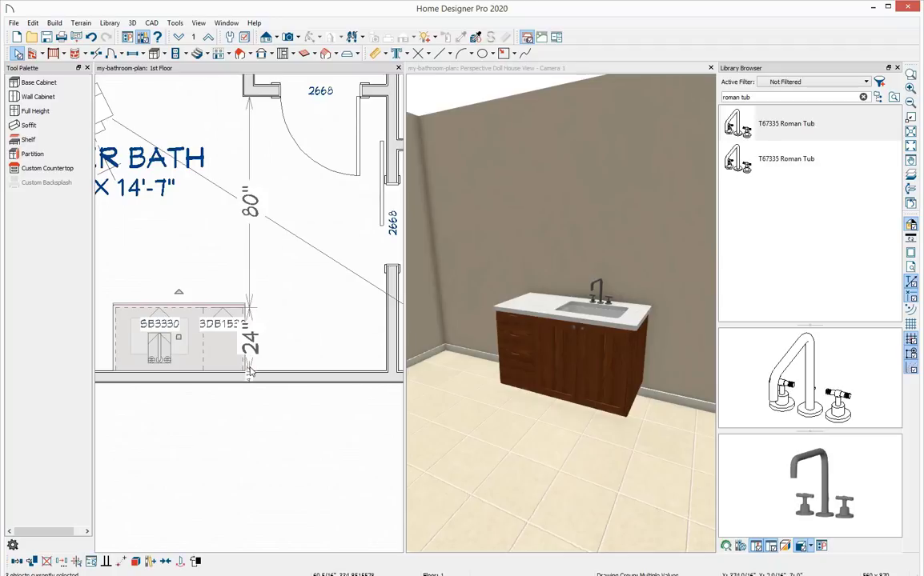
pyautogui.click(32, 563)
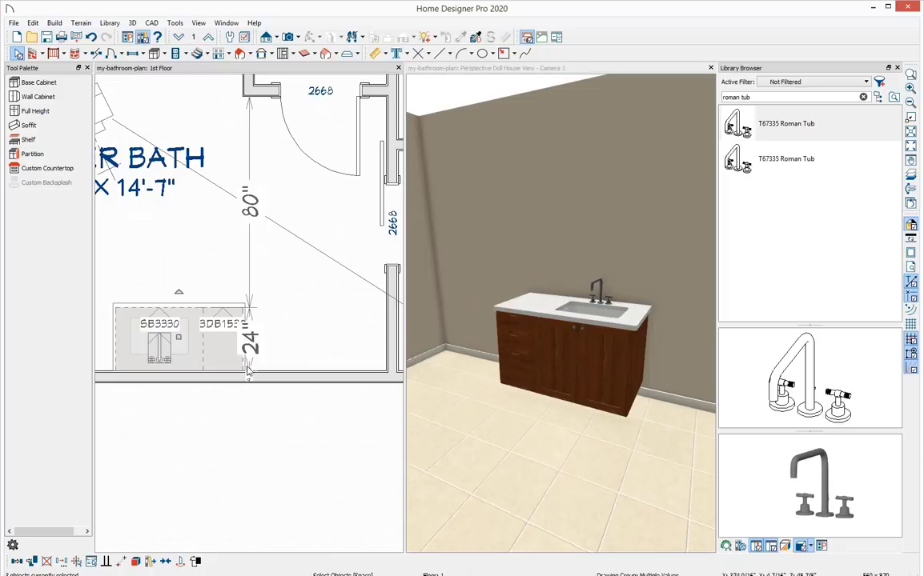
pyautogui.click(184, 564)
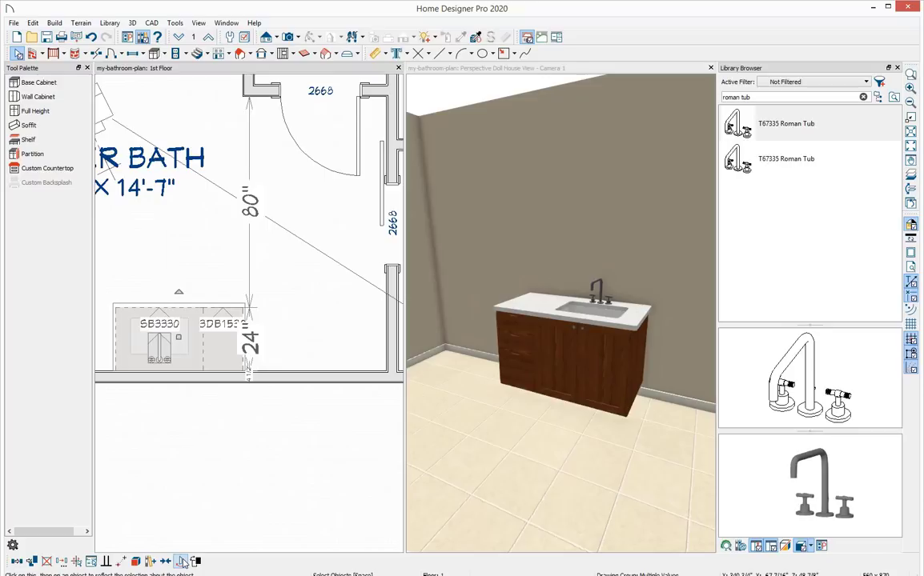
pyautogui.click(180, 565)
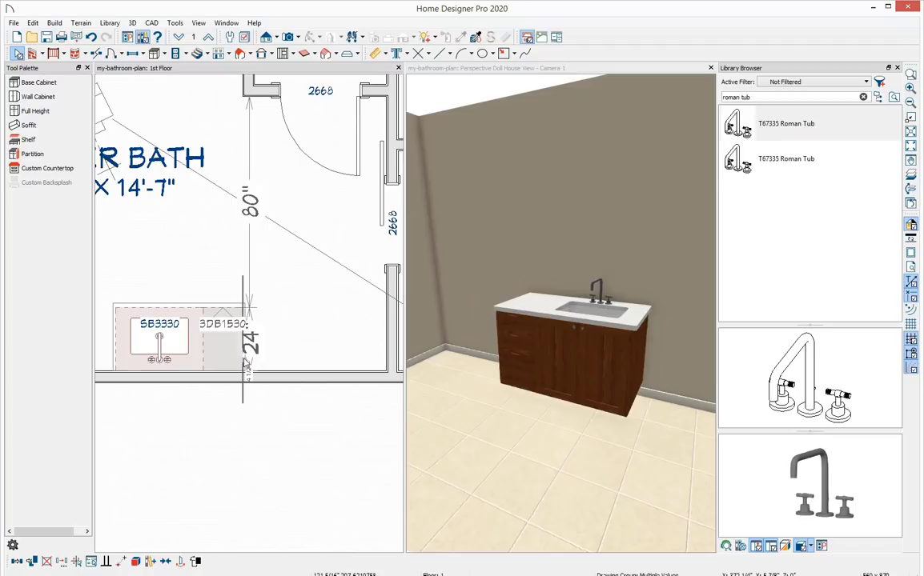
pyautogui.click(245, 363)
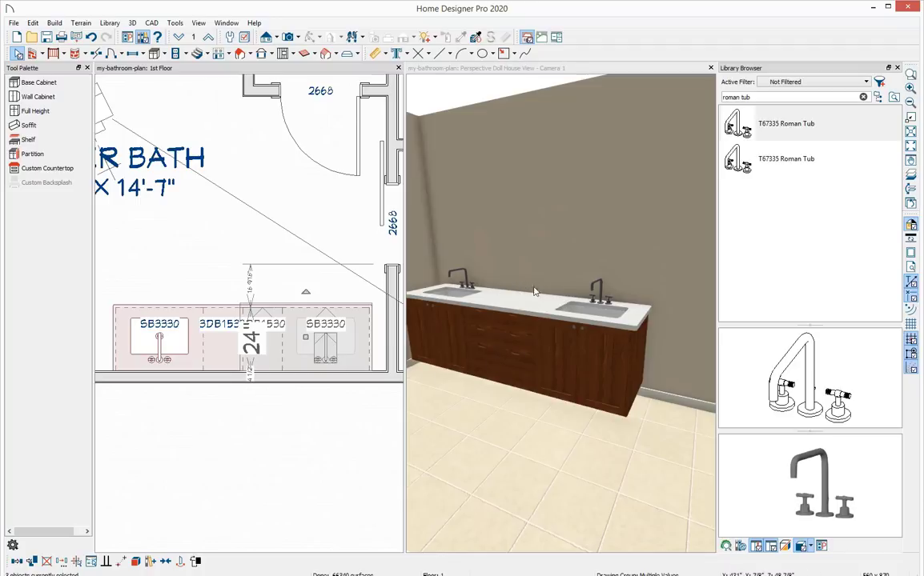
# Place a full-height cabinet against the wall to the left of the double vanity.
pyautogui.moveTo(488, 324); pyautogui.dragTo(487, 311)
pyautogui.moveTo(580, 322); pyautogui.dragTo(602, 334, button='middle')
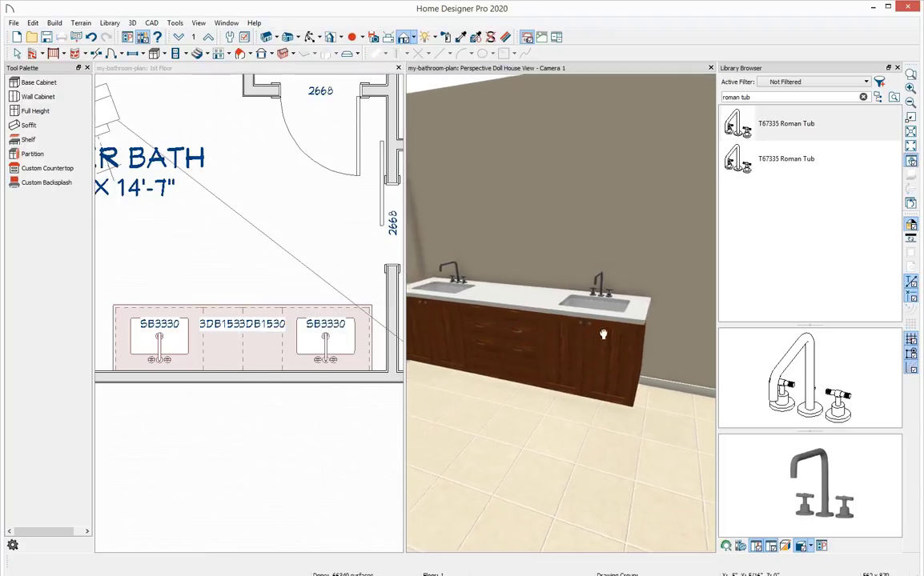
pyautogui.scroll(-1, 604, 334)
pyautogui.hotkey('ctrl', 'Tab')
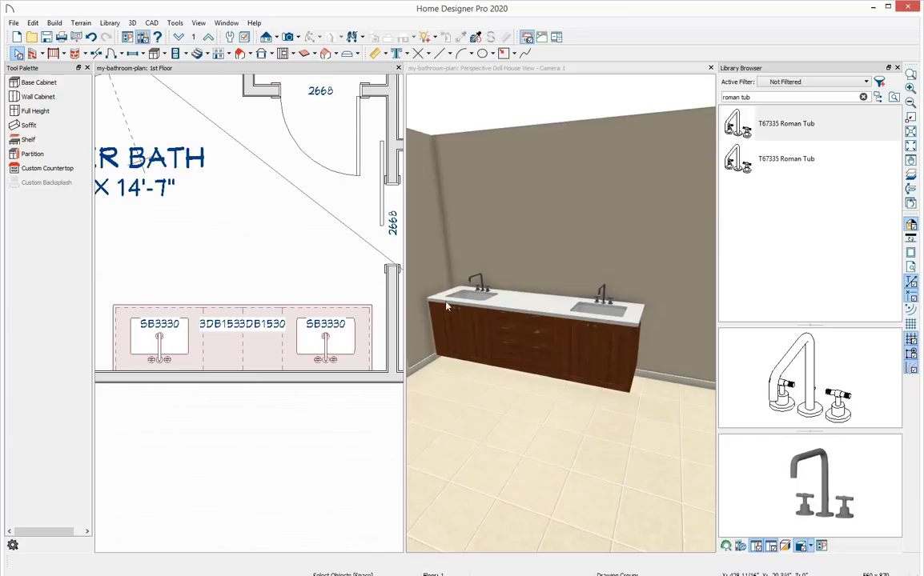
pyautogui.click(63, 117)
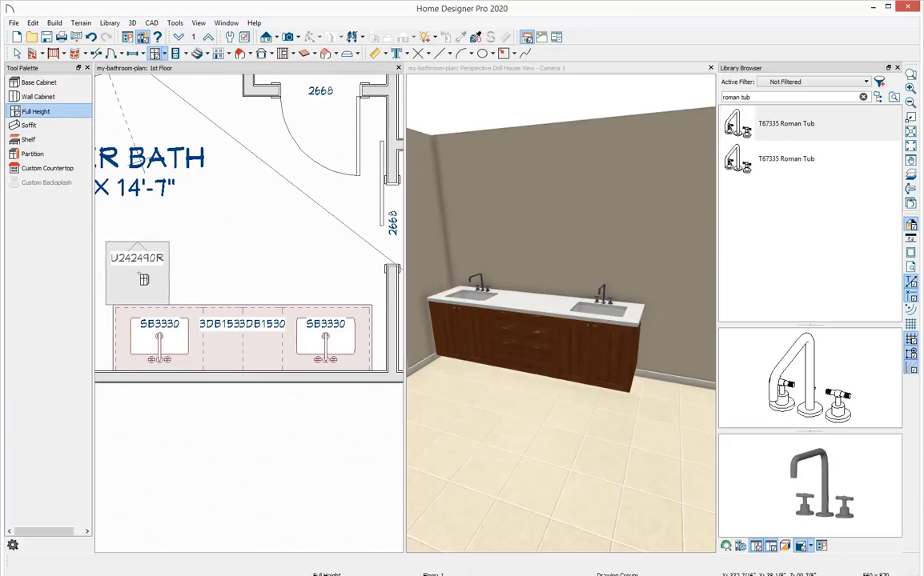
pyautogui.scroll(-3, 145, 256)
pyautogui.moveTo(146, 257); pyautogui.dragTo(272, 269, button='middle')
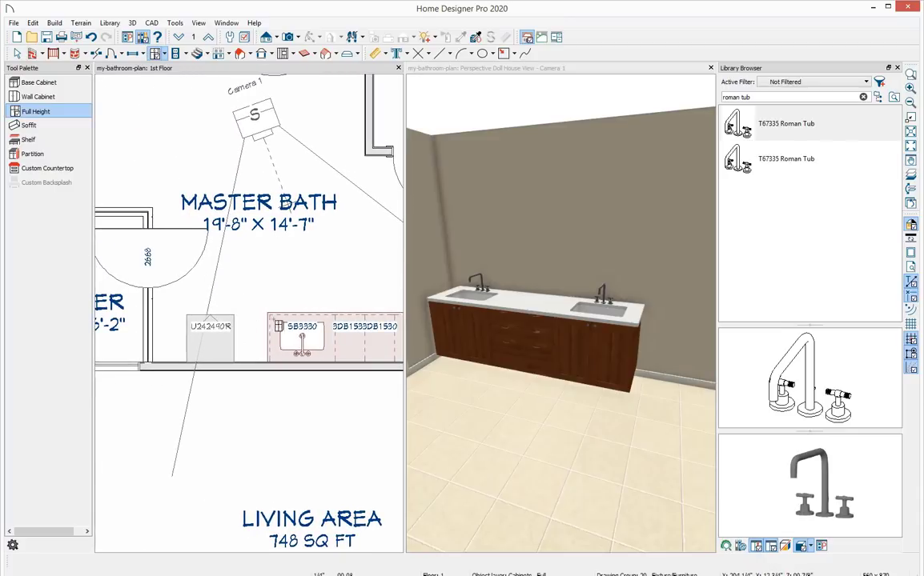
pyautogui.scroll(-2, 655, 253)
pyautogui.moveTo(655, 253); pyautogui.dragTo(502, 247, button='middle')
pyautogui.moveTo(607, 260); pyautogui.dragTo(573, 288, button='middle')
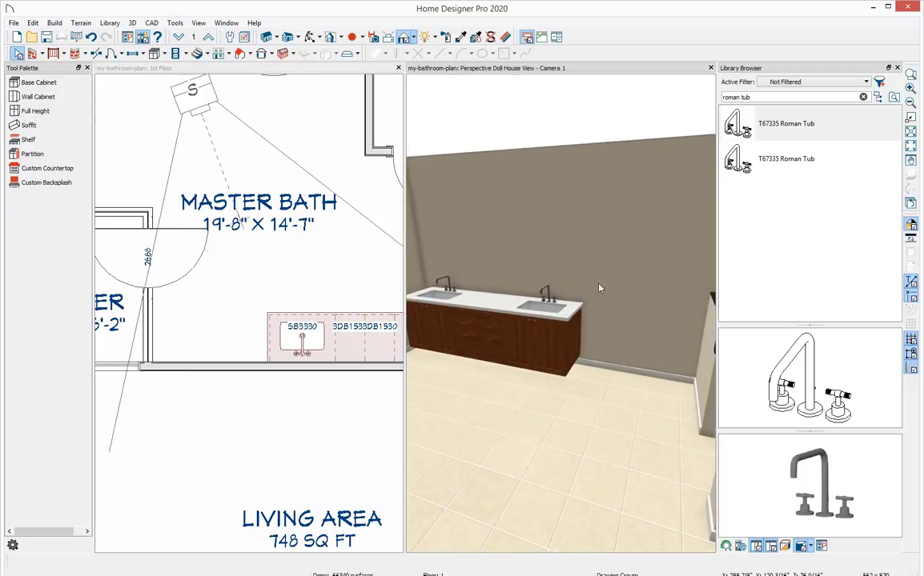
pyautogui.moveTo(601, 287); pyautogui.dragTo(630, 267)
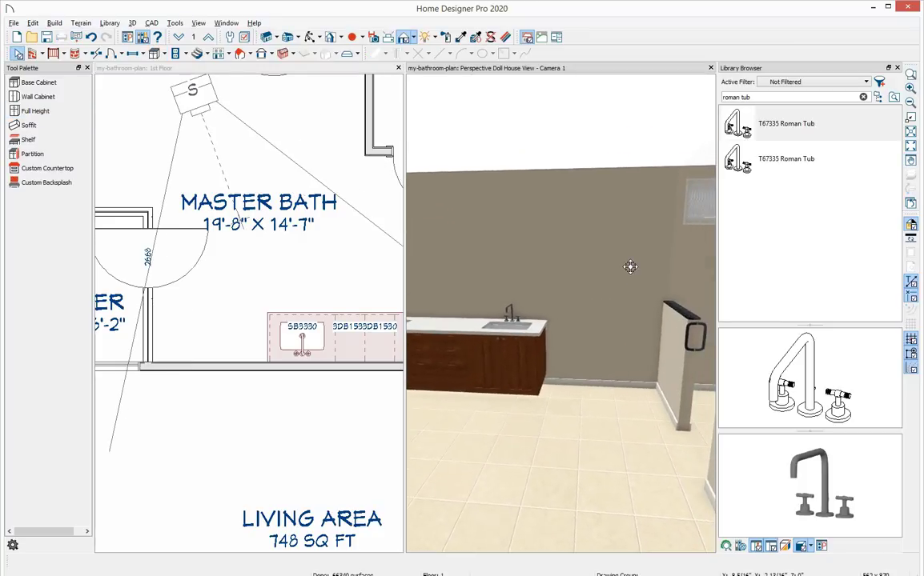
pyautogui.click(216, 336)
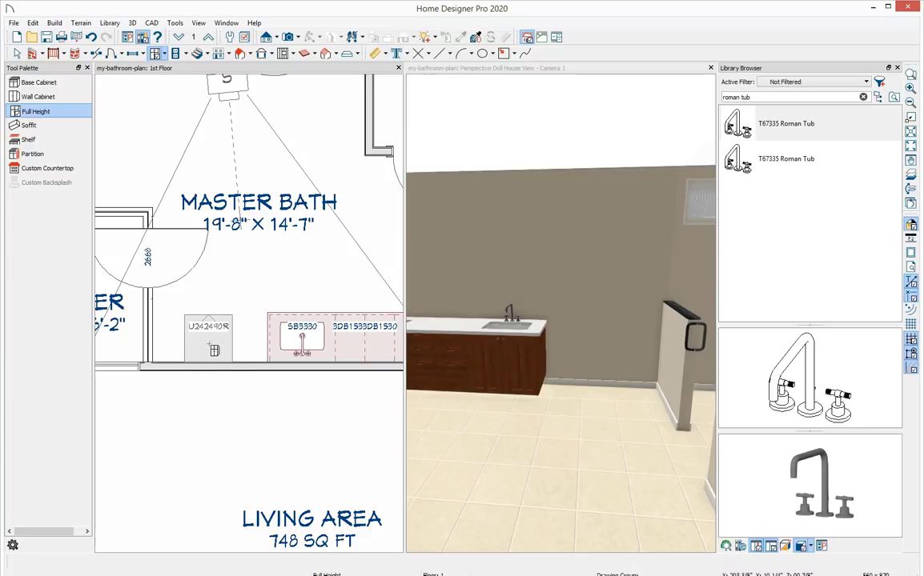
pyautogui.click(206, 352)
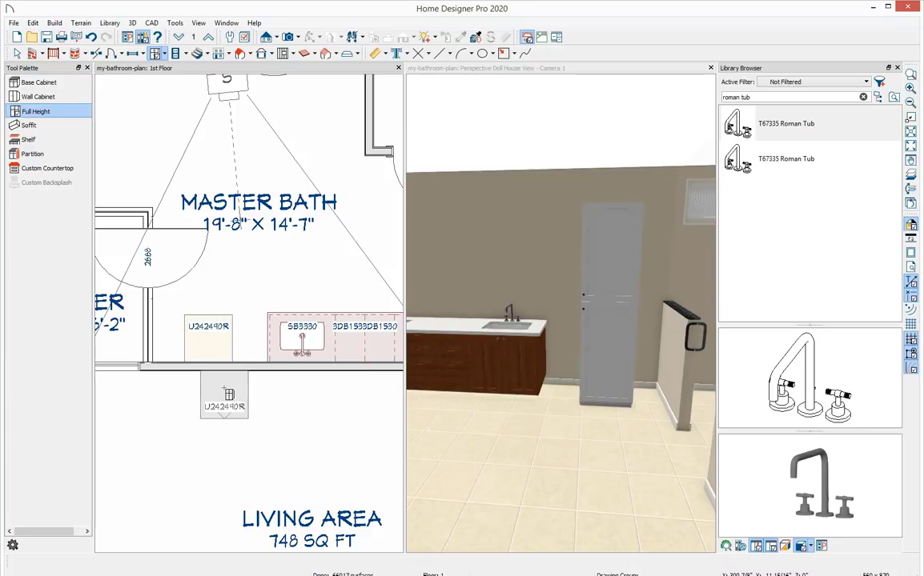
pyautogui.press('space')
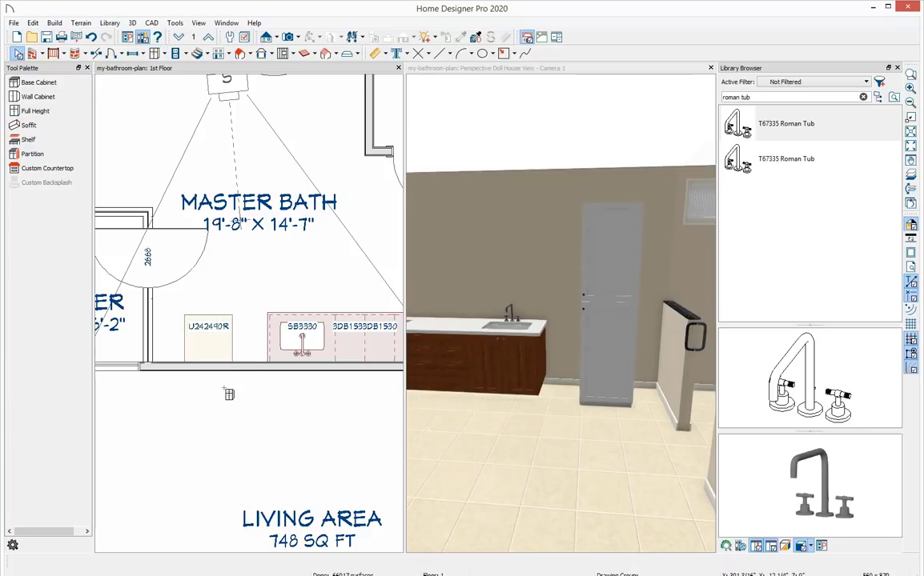
# Open the full-height cabinet's specification and set its width to 48" and height to 105".
pyautogui.doubleClick(207, 352)
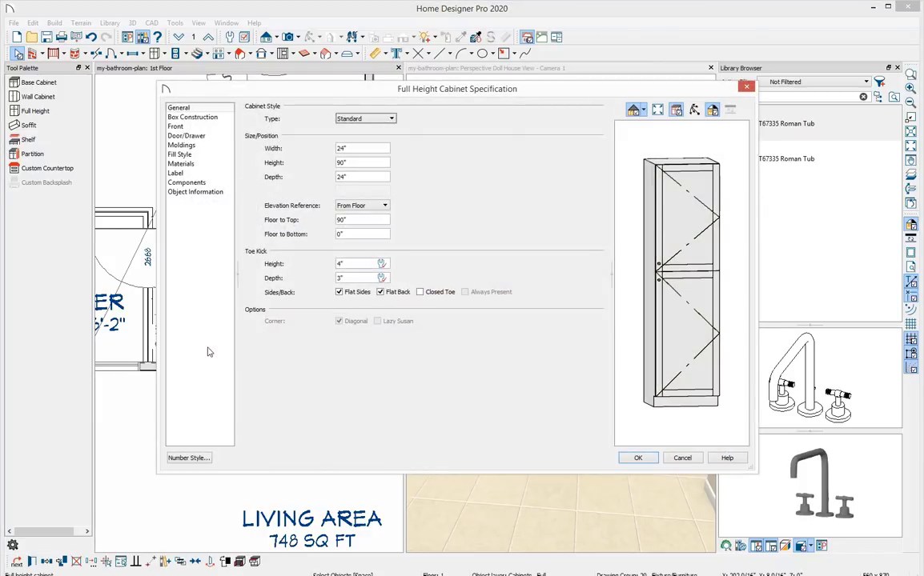
pyautogui.moveTo(367, 149); pyautogui.dragTo(326, 151)
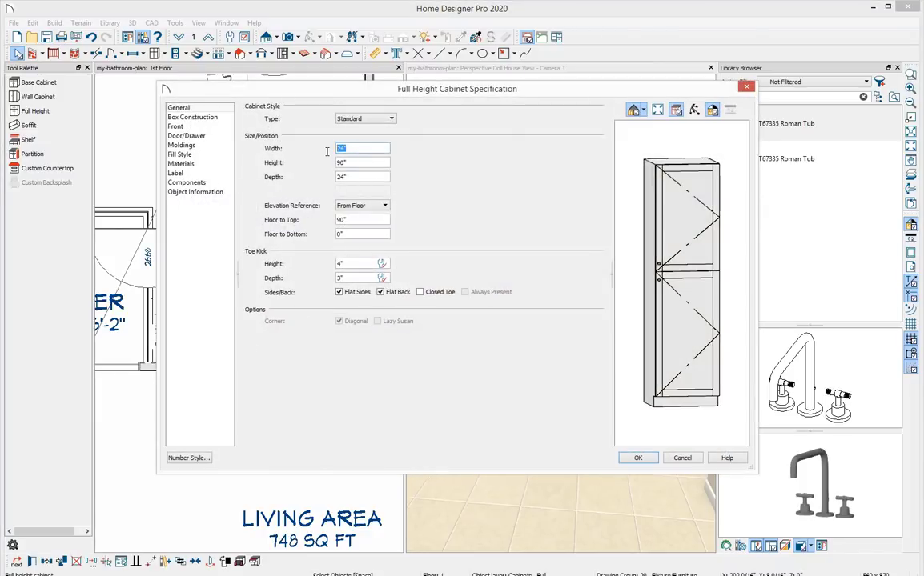
pyautogui.write('48')
pyautogui.press('Tab')
pyautogui.write('105')
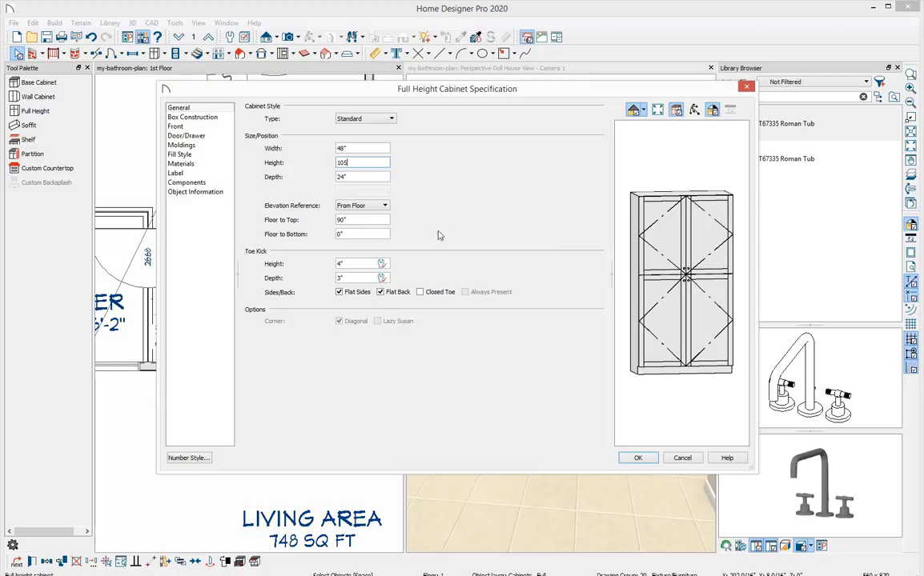
# On the cabinet front, change the upper door face item to an Opening and set its item height to 66".
pyautogui.click(670, 250)
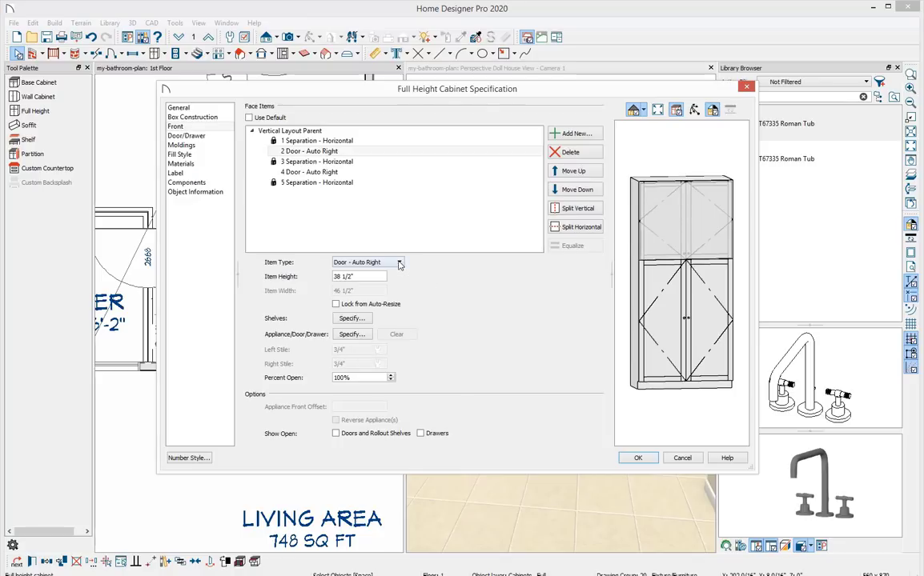
pyautogui.click(367, 262)
pyautogui.click(344, 432)
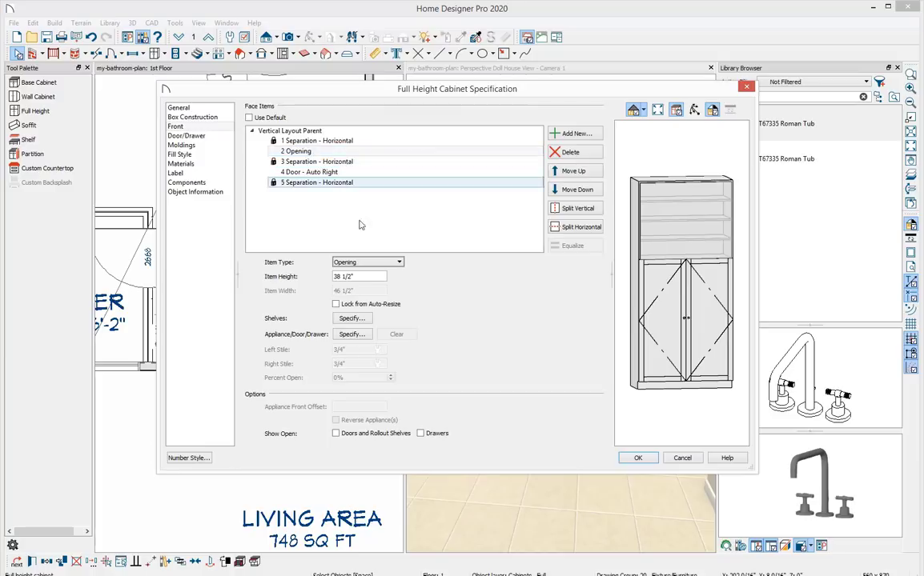
pyautogui.moveTo(367, 276); pyautogui.dragTo(290, 281)
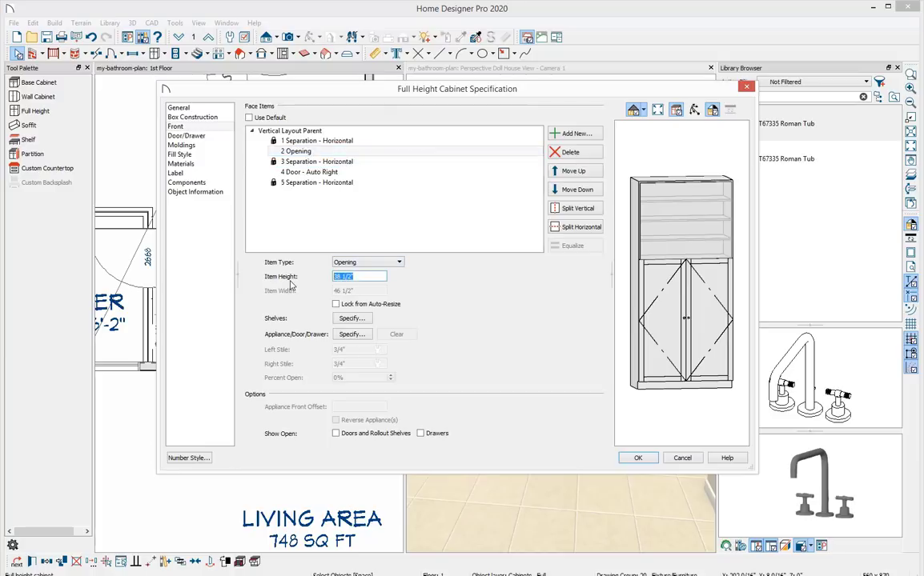
pyautogui.write('66')
pyautogui.press('Tab')
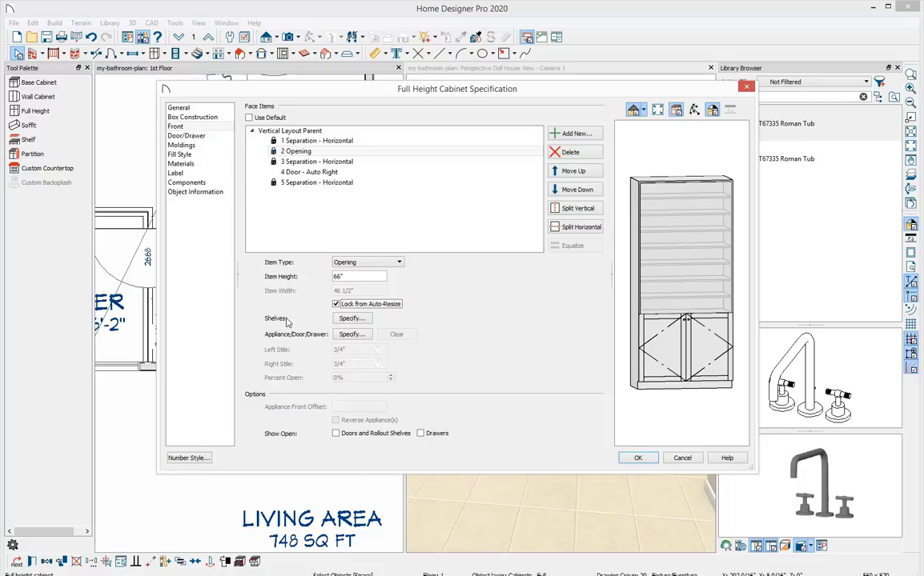
# Set the opening's shelves to manual with 4 shelves and apply the cabinet specification.
pyautogui.click(352, 319)
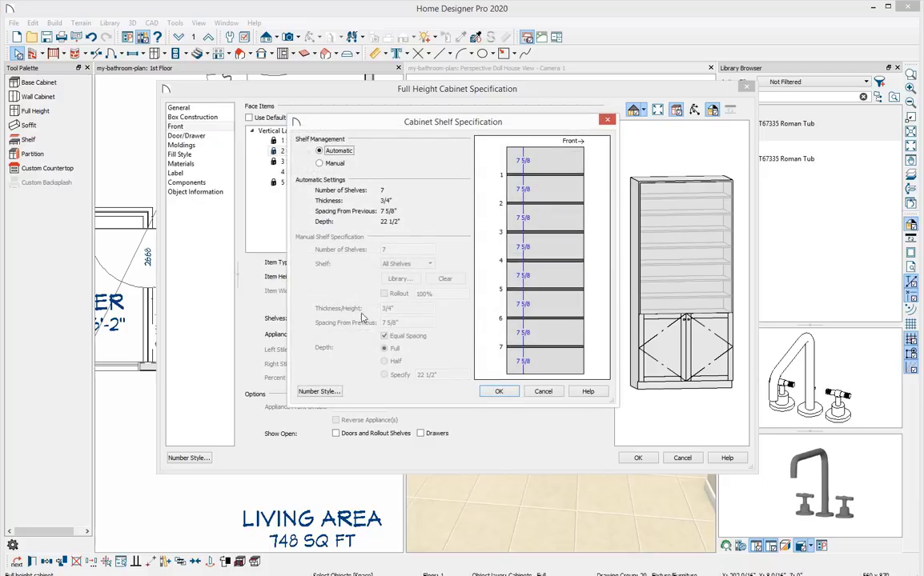
pyautogui.click(320, 165)
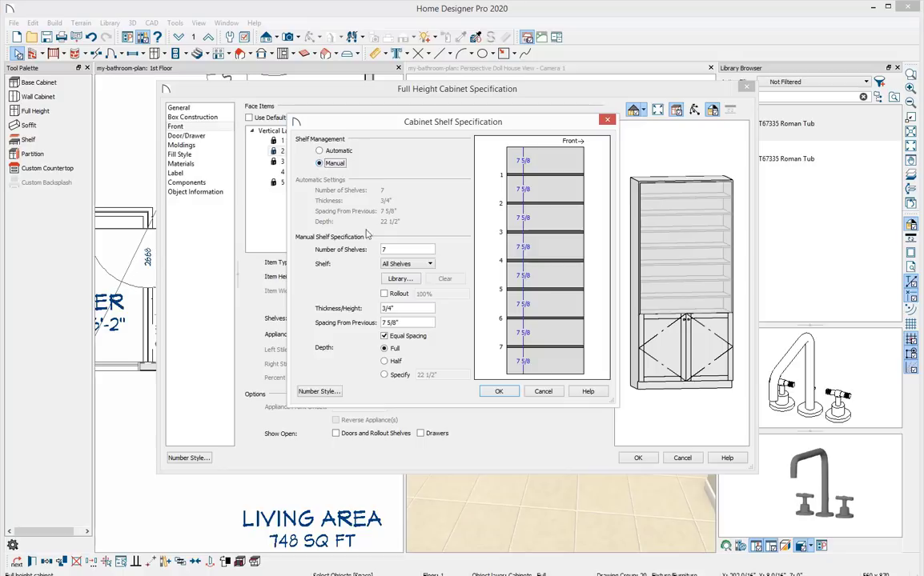
pyautogui.moveTo(393, 249); pyautogui.dragTo(369, 254)
pyautogui.write('4')
pyautogui.press('Tab')
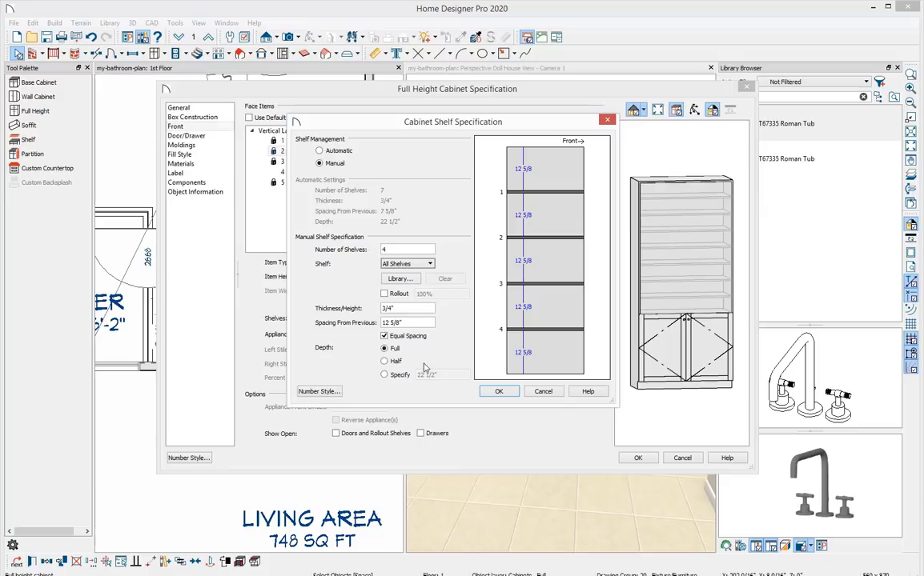
pyautogui.click(498, 390)
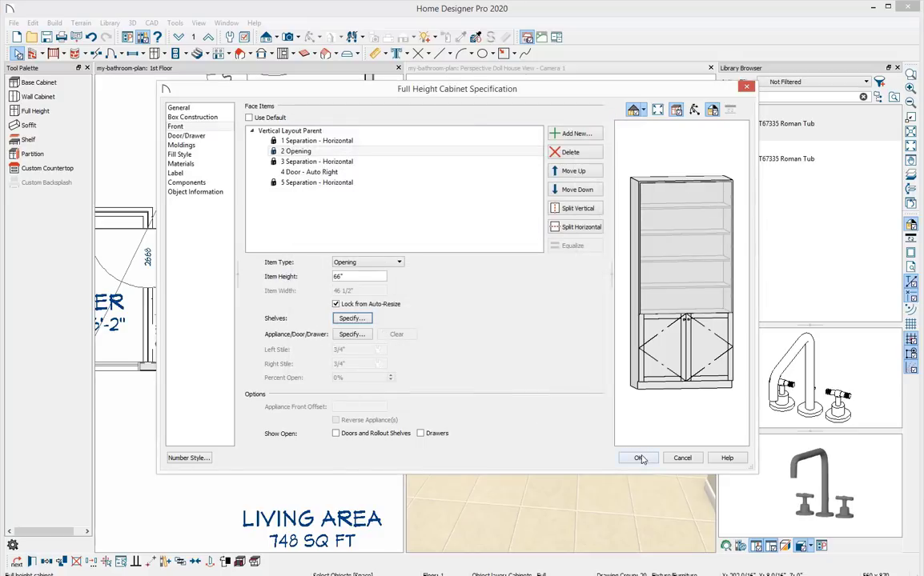
pyautogui.click(637, 458)
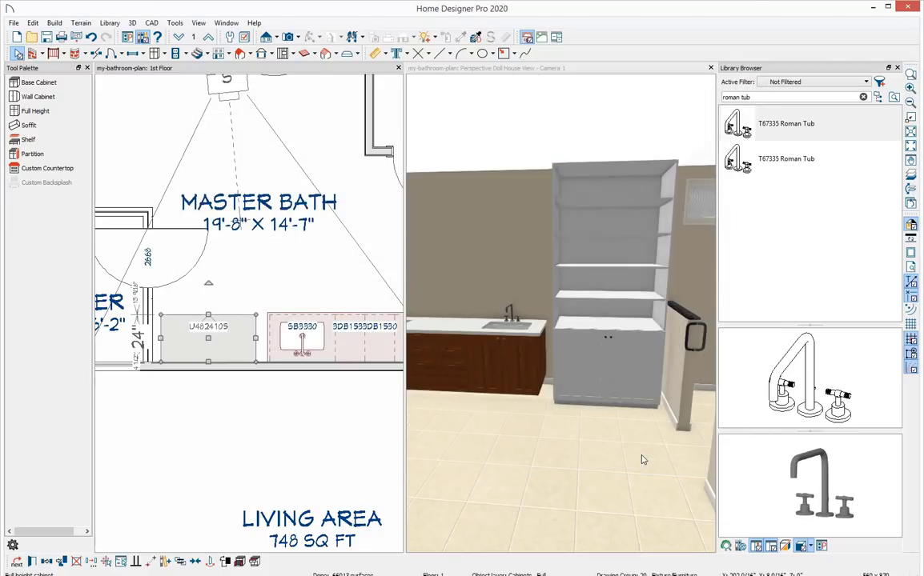
# Nudge the full-height cabinet slightly to the right toward the double vanity.
pyautogui.moveTo(600, 427); pyautogui.dragTo(620, 437, button='middle')
pyautogui.scroll(-1, 494, 370)
pyautogui.moveTo(630, 371); pyautogui.dragTo(672, 389, button='middle')
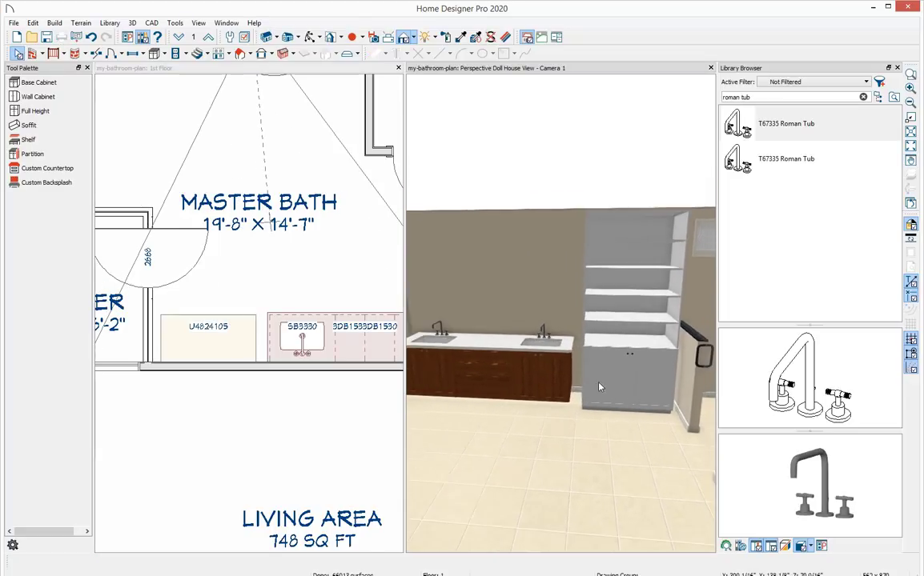
pyautogui.moveTo(562, 410); pyautogui.dragTo(555, 406)
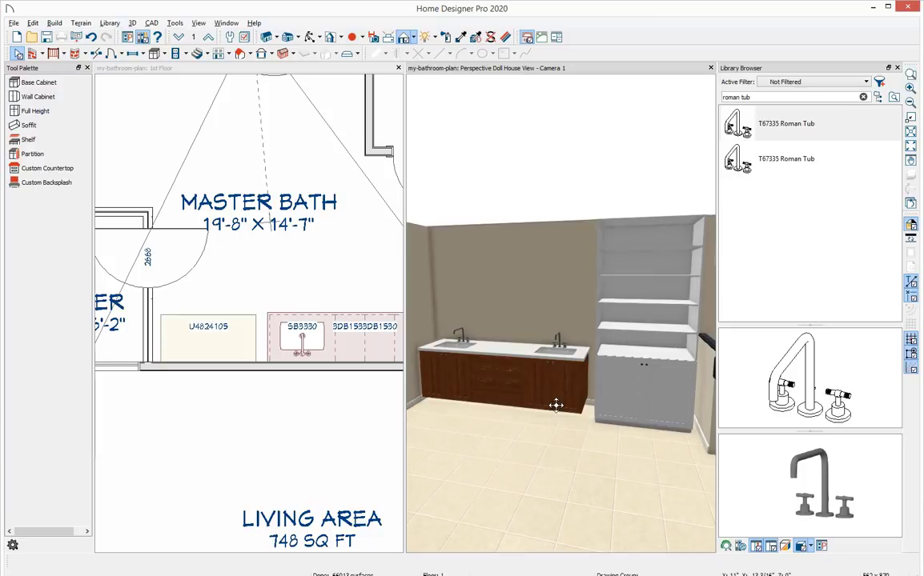
pyautogui.scroll(-2, 220, 407)
pyautogui.moveTo(324, 408); pyautogui.dragTo(257, 417, button='middle')
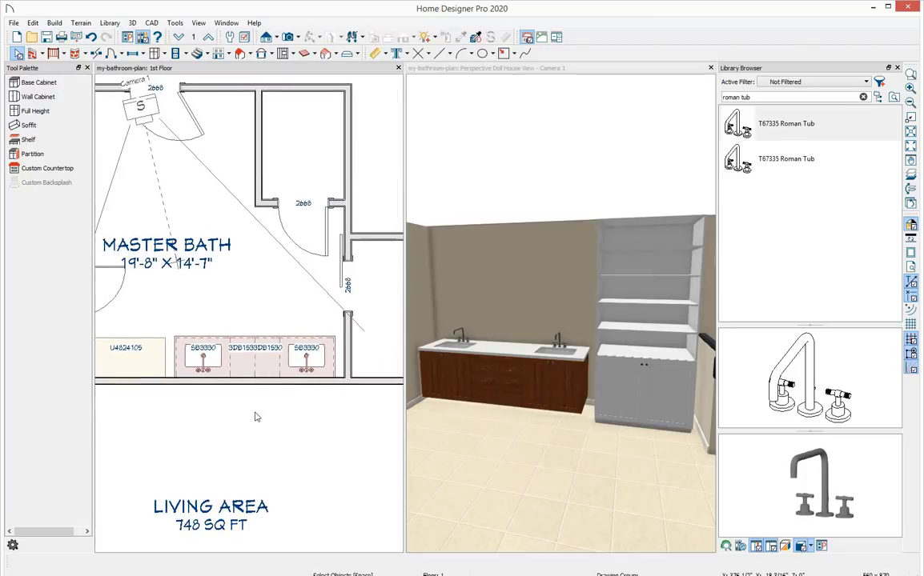
pyautogui.scroll(1, 272, 417)
pyautogui.scroll(-1, 172, 365)
pyautogui.click(175, 367)
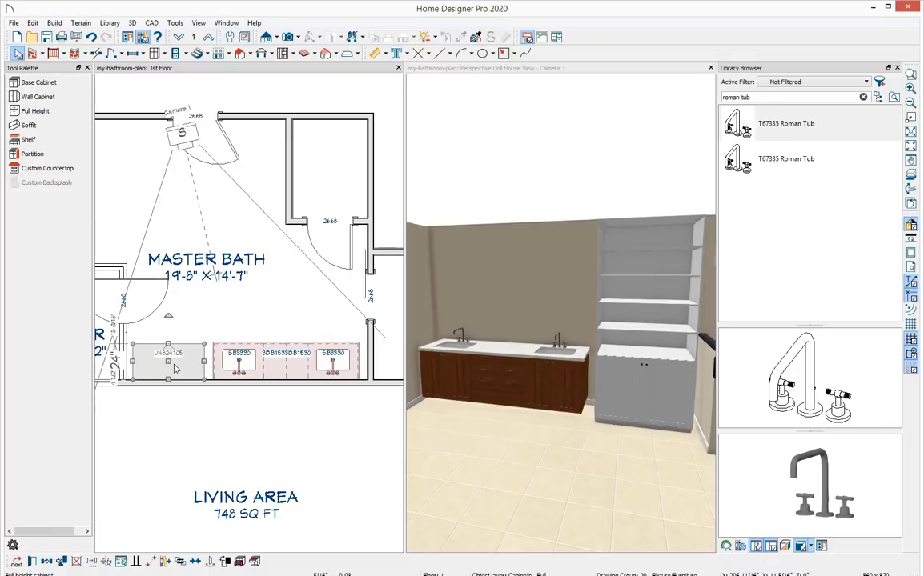
pyautogui.press('Right')
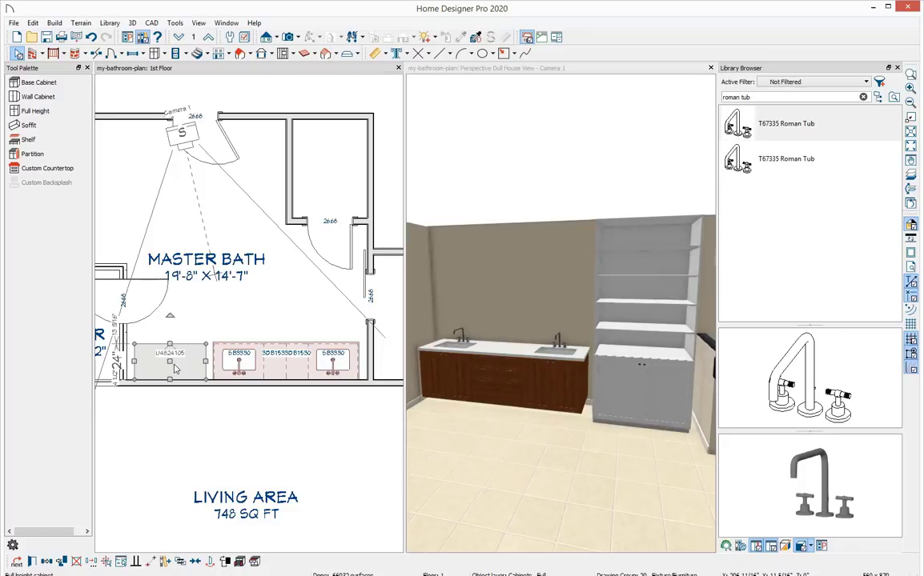
pyautogui.press('Escape')
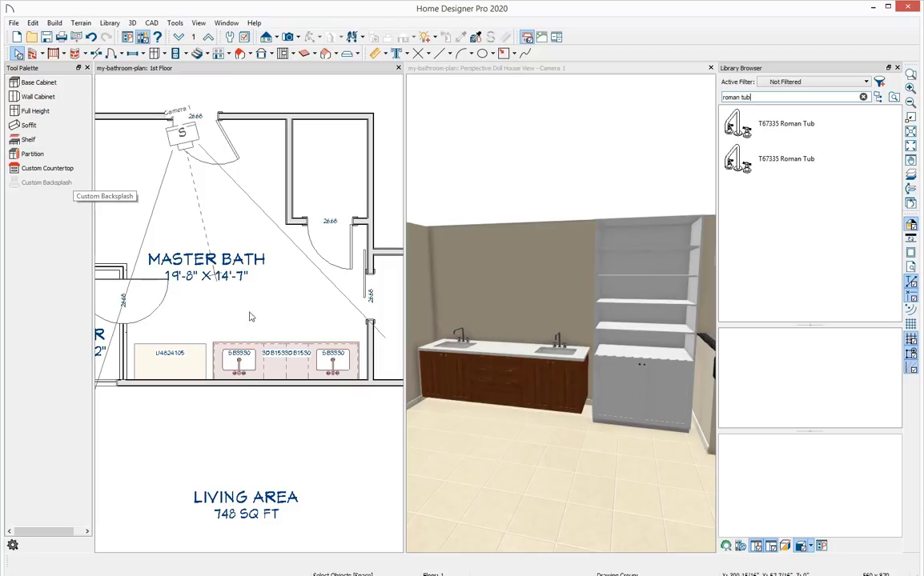
# Rearrange the views into tabbed windows and close the Library Browser.
pyautogui.moveTo(164, 68); pyautogui.dragTo(339, 233)
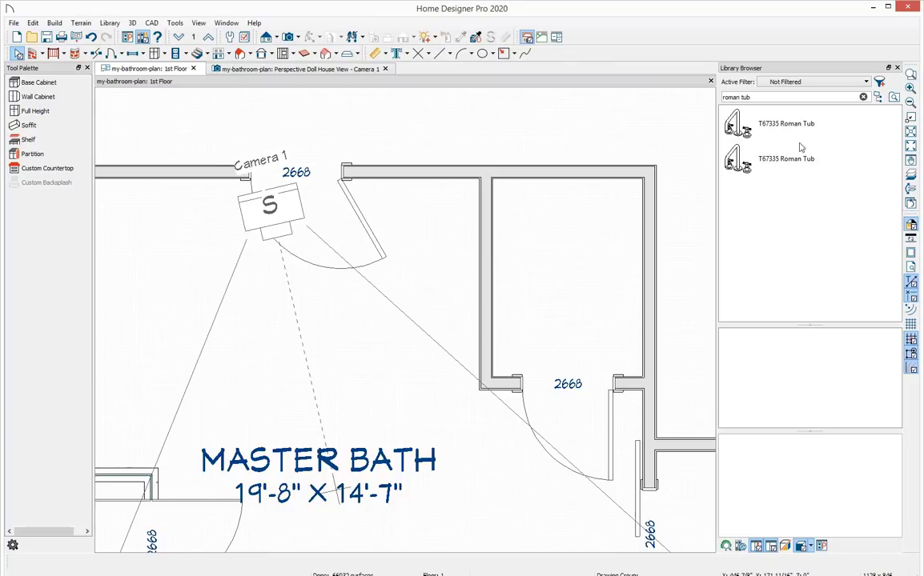
pyautogui.click(898, 67)
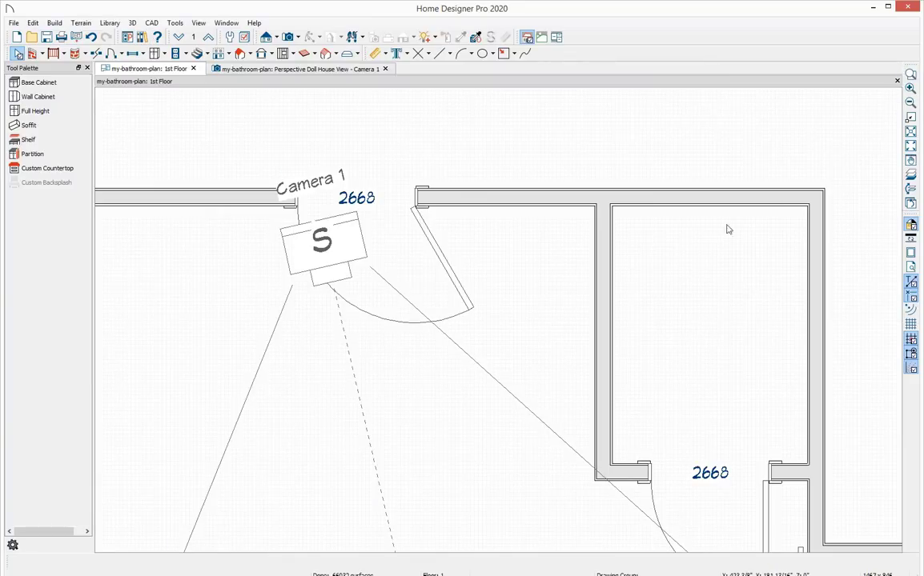
# Create a wall elevation view of the vanity wall from the floor plan.
pyautogui.scroll(-1, 511, 347)
pyautogui.scroll(-4, 511, 346)
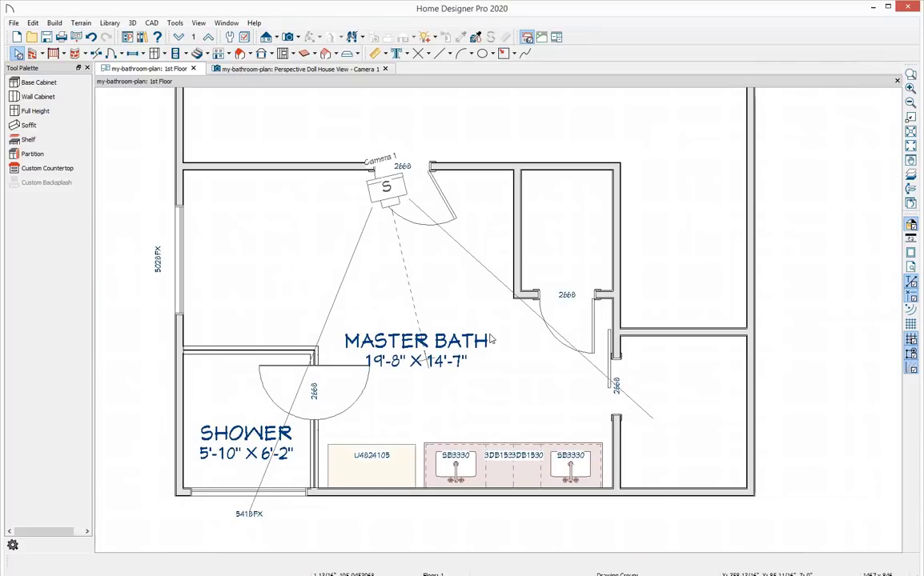
pyautogui.click(278, 38)
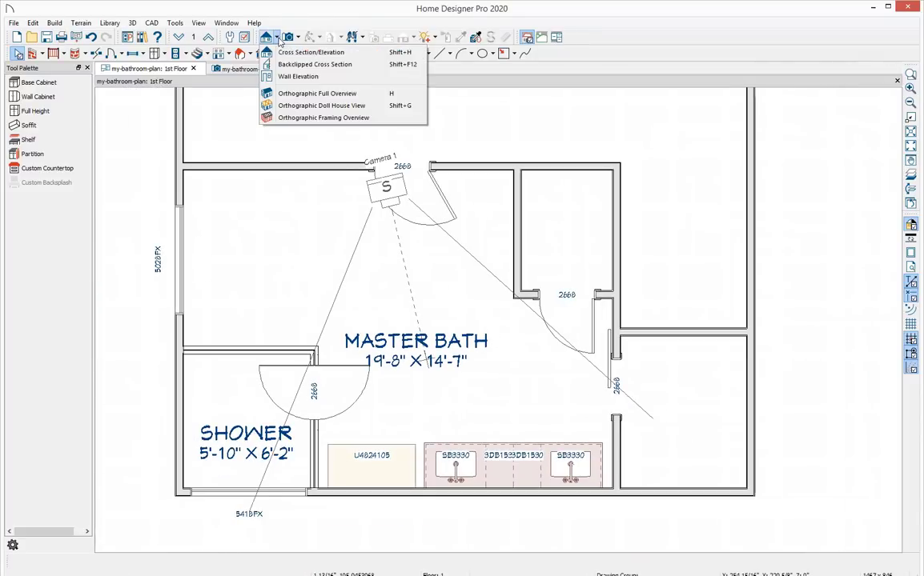
pyautogui.click(329, 77)
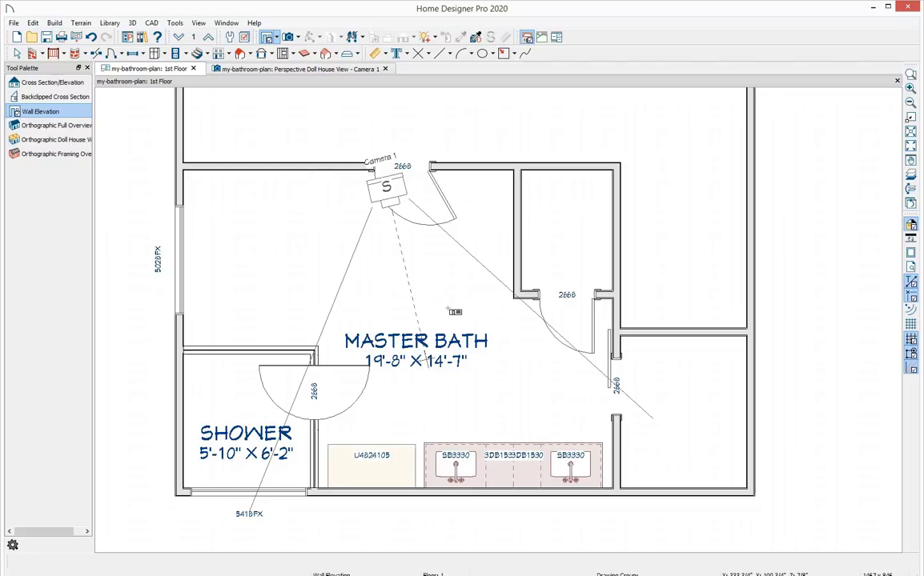
pyautogui.moveTo(477, 376); pyautogui.dragTo(483, 440)
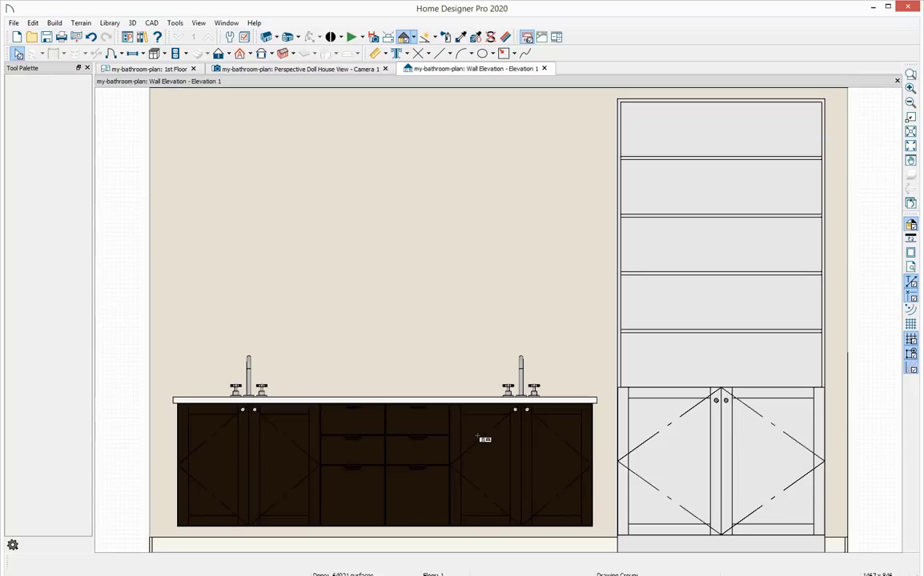
pyautogui.scroll(-1, 448, 300)
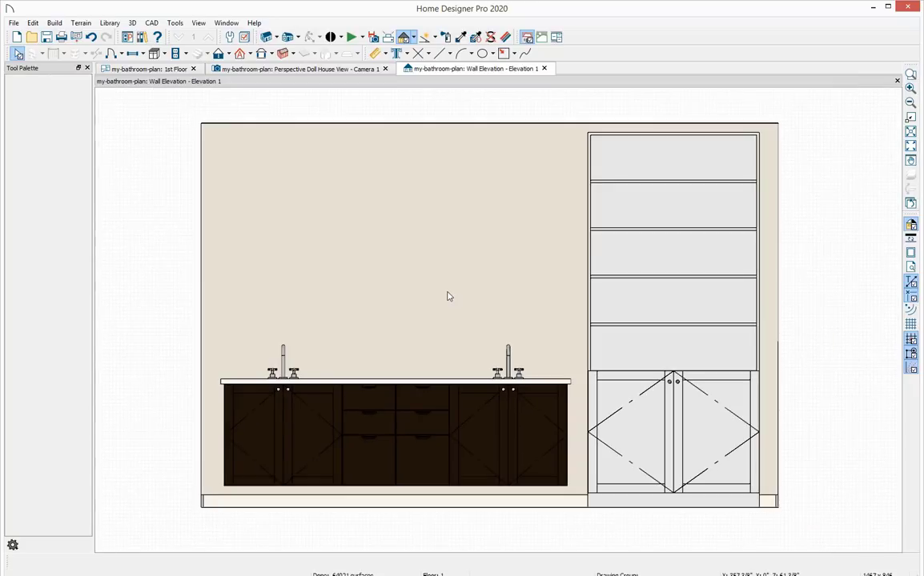
# Place a custom backsplash on the wall above the double vanity.
pyautogui.click(155, 54)
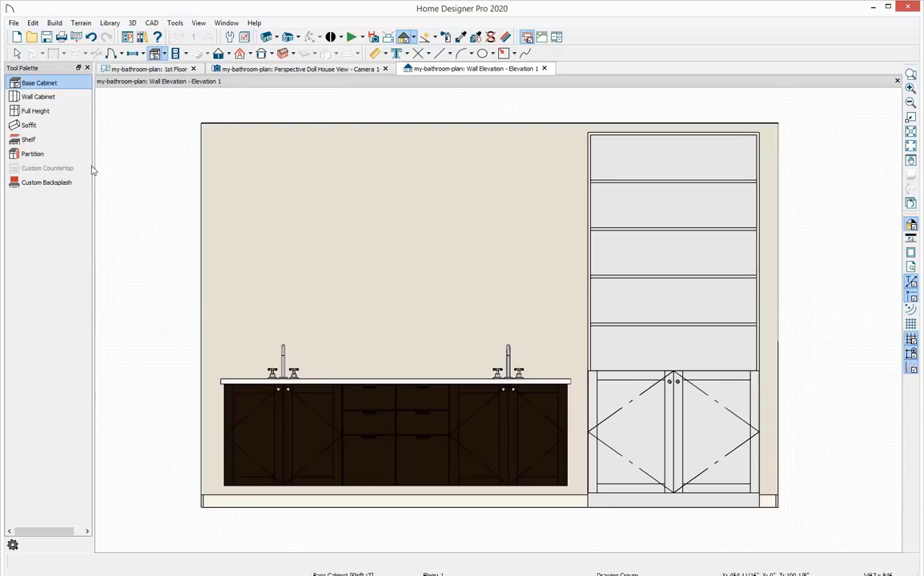
pyautogui.click(48, 183)
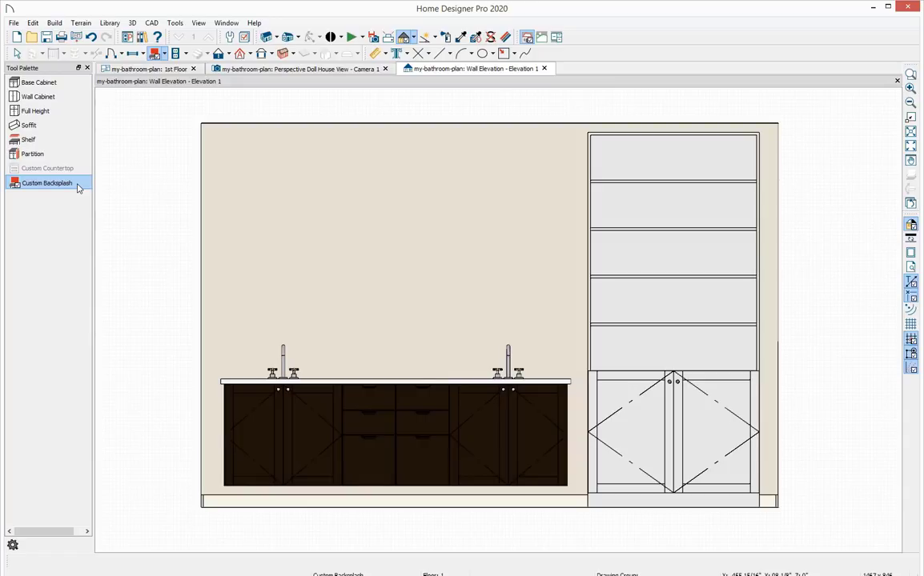
pyautogui.click(328, 286)
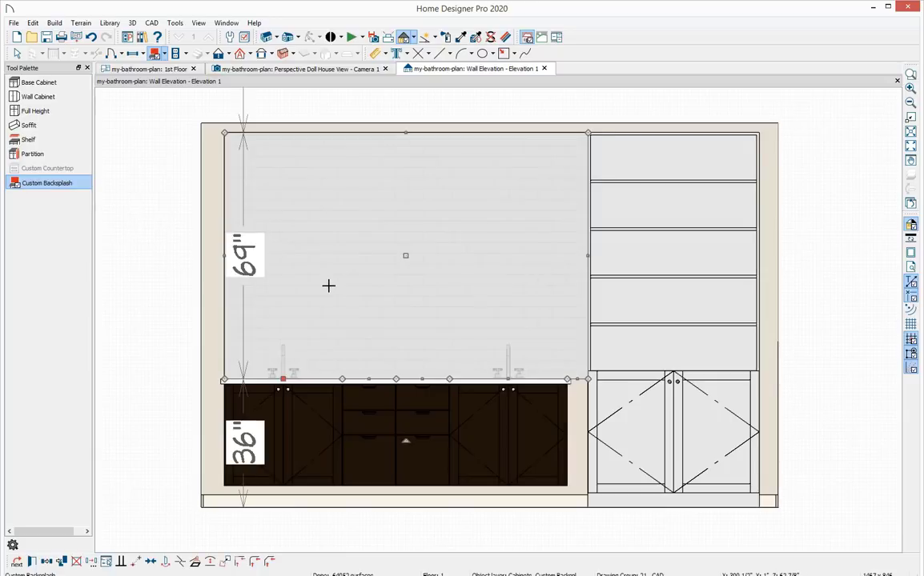
pyautogui.press('space')
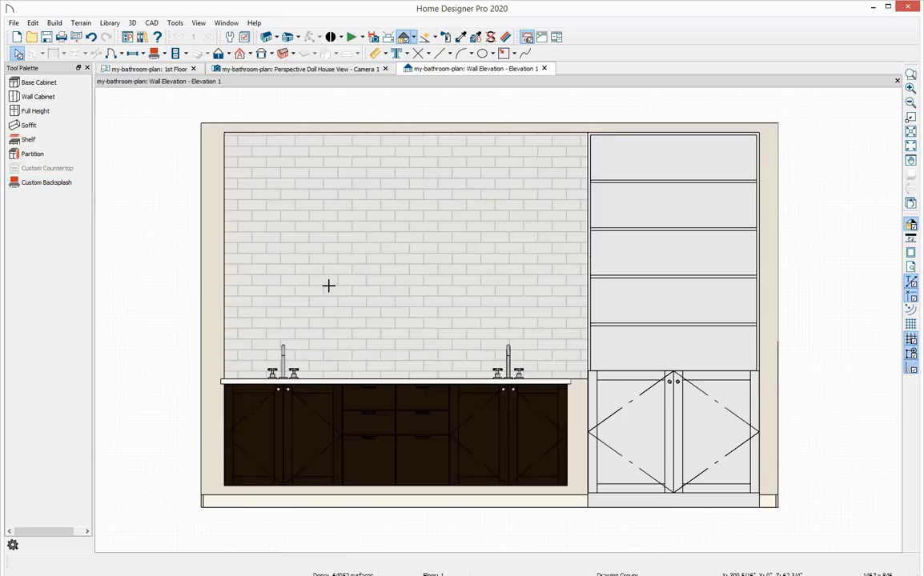
# Resize the backsplash so it spans from the left wall to the vanity's right end and up to the ceiling.
pyautogui.click(328, 287)
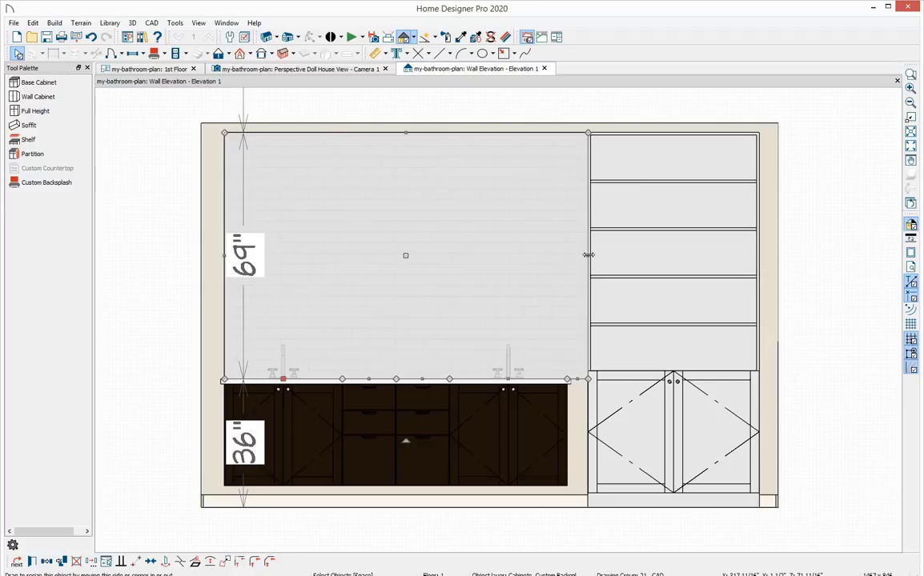
pyautogui.moveTo(588, 256); pyautogui.dragTo(570, 259)
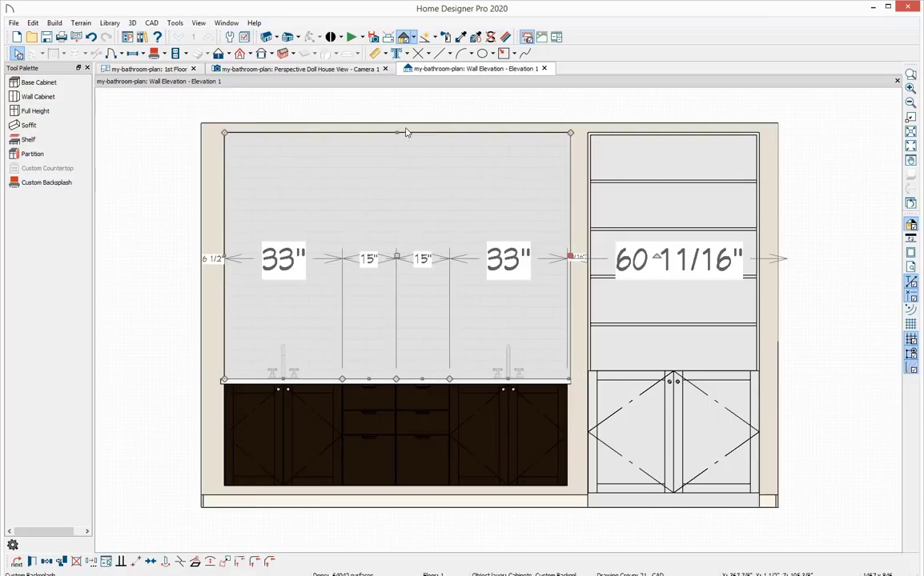
pyautogui.moveTo(397, 134); pyautogui.dragTo(399, 123)
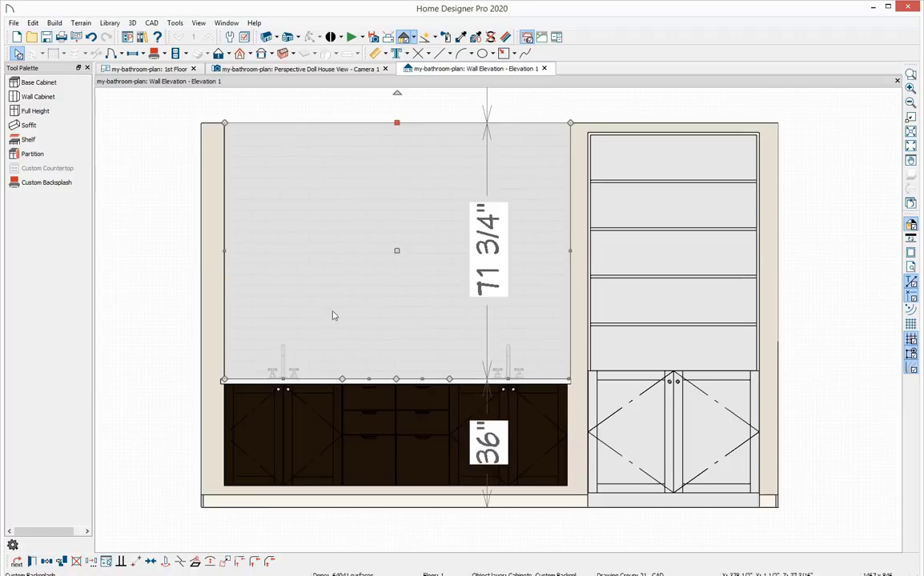
pyautogui.moveTo(225, 252); pyautogui.dragTo(220, 252)
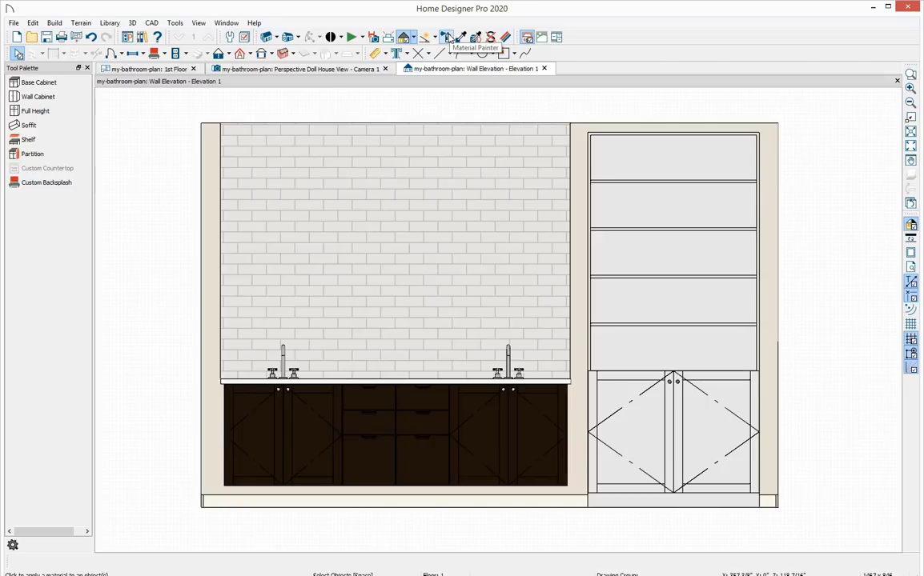
# Apply the Blue Tile subway tile material from the Tile library to the backsplash with the Material Painter.
pyautogui.click(447, 38)
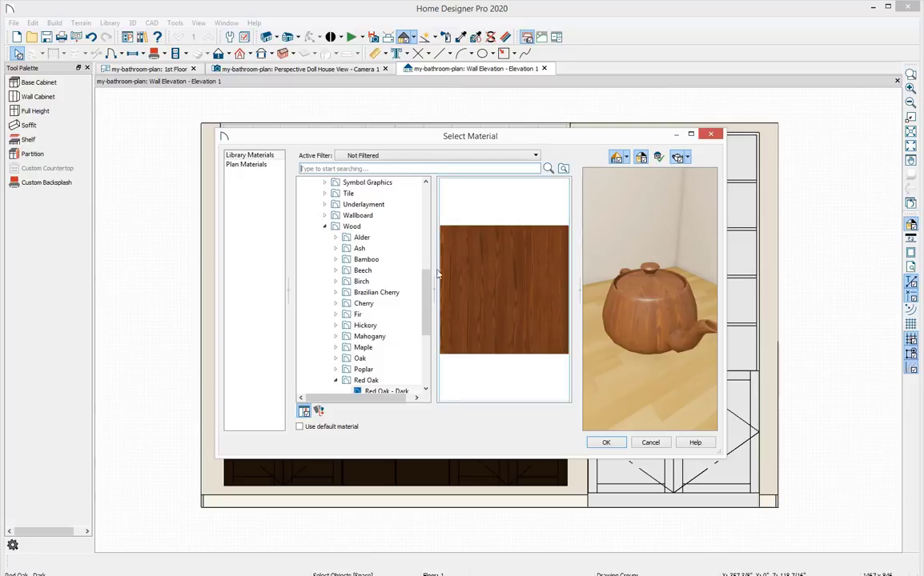
pyautogui.click(325, 228)
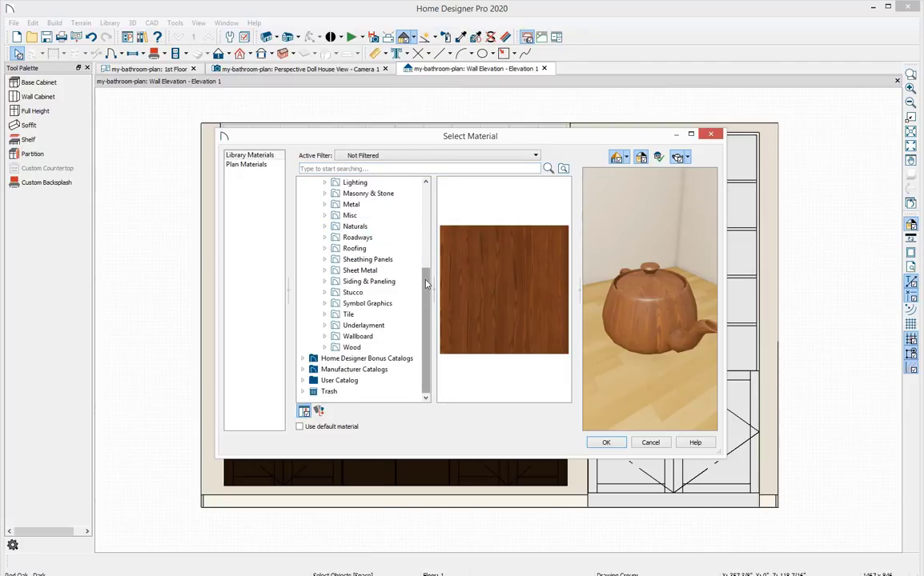
pyautogui.scroll(3, 425, 240)
pyautogui.moveTo(424, 241); pyautogui.dragTo(423, 210)
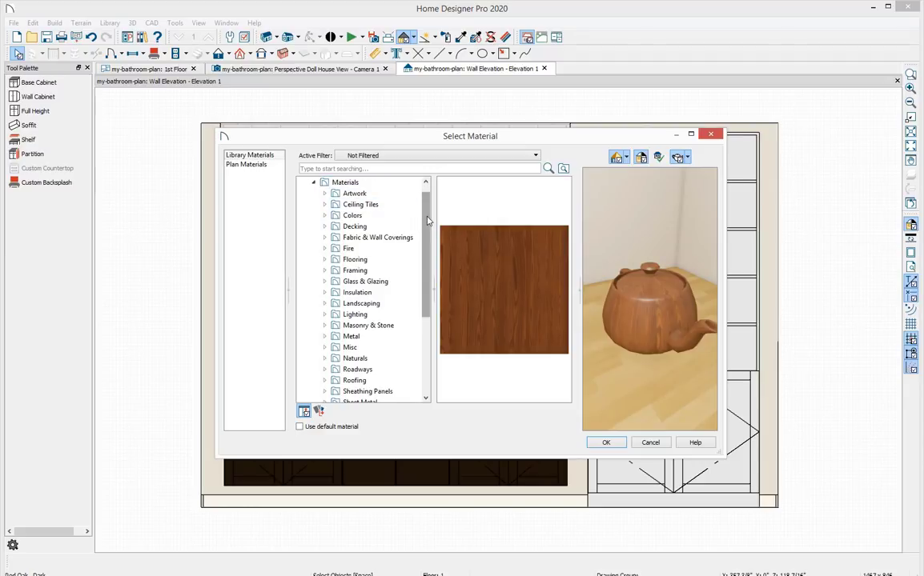
pyautogui.moveTo(426, 218); pyautogui.dragTo(439, 286)
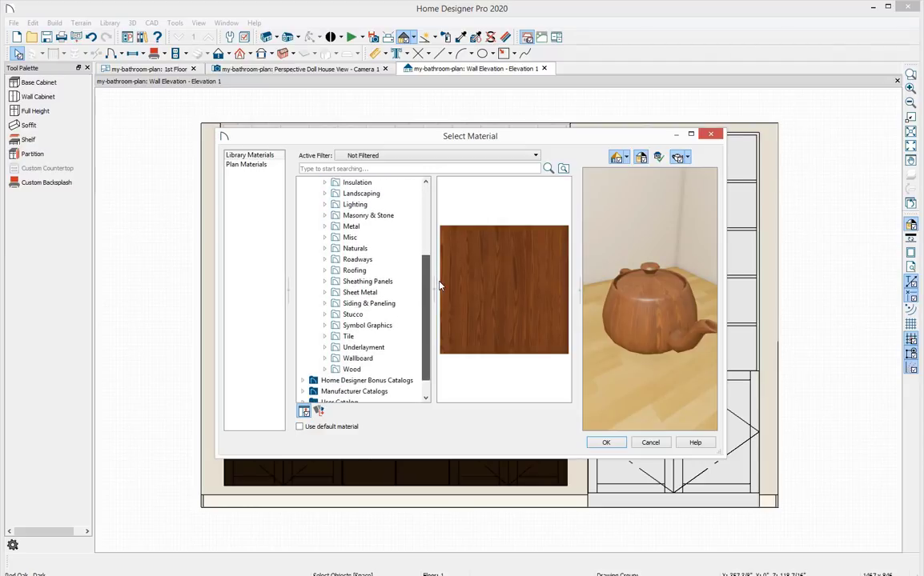
pyautogui.click(356, 337)
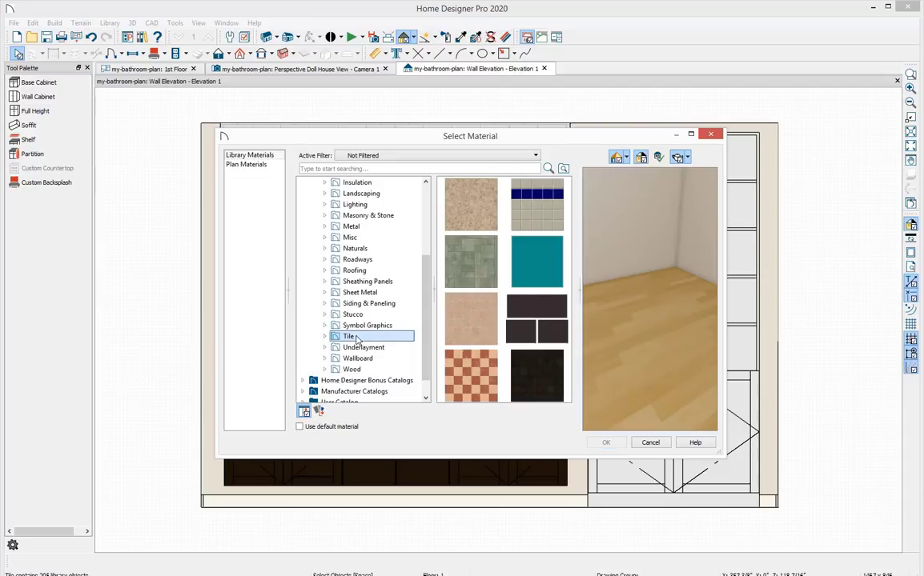
pyautogui.doubleClick(527, 319)
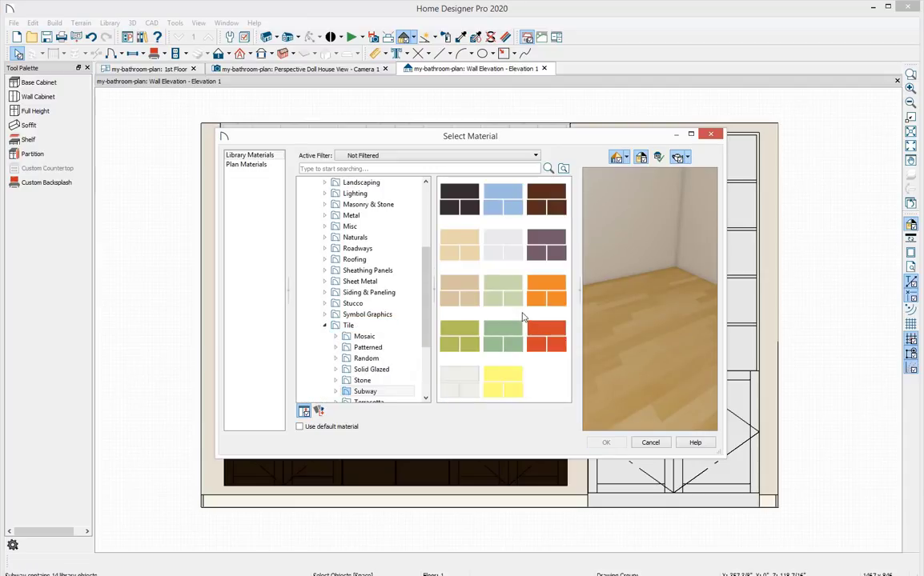
pyautogui.click(503, 212)
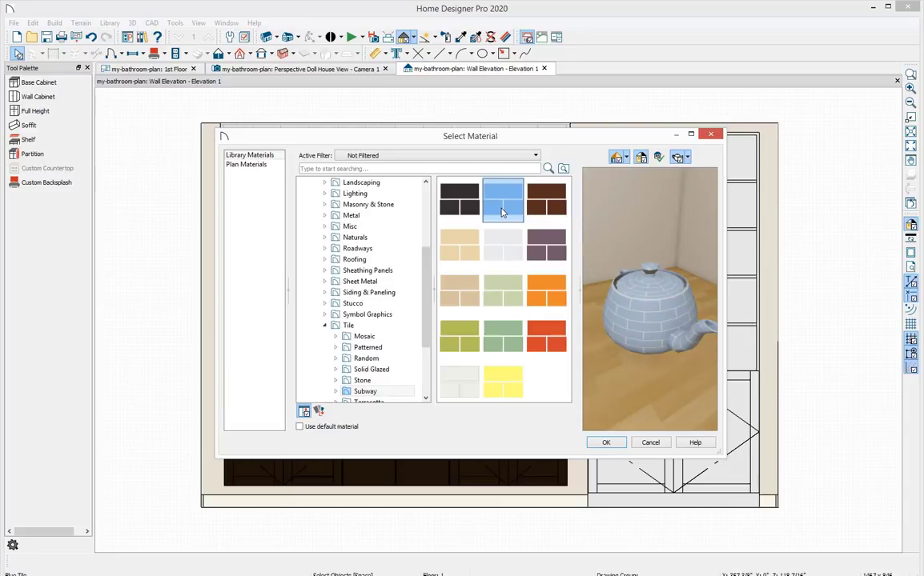
pyautogui.click(603, 443)
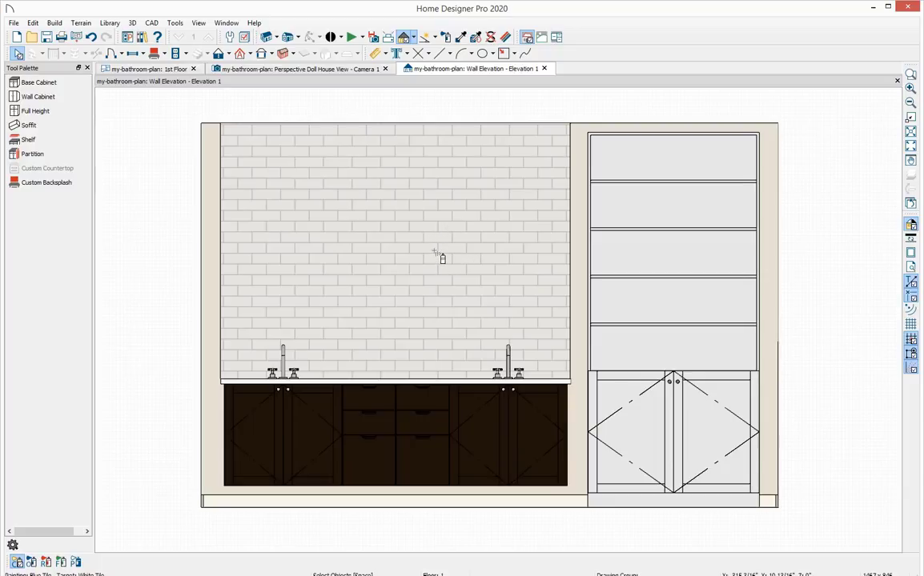
pyautogui.click(441, 257)
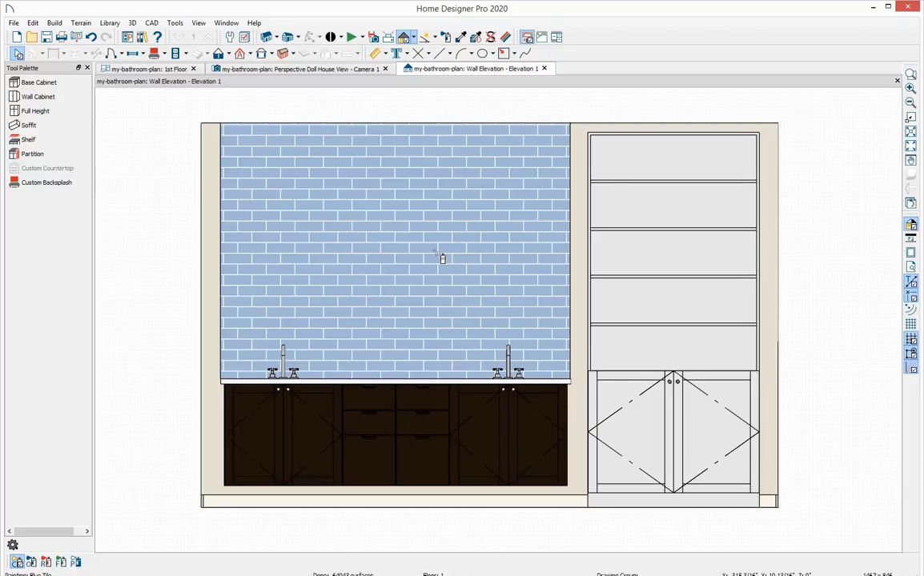
pyautogui.press('Escape')
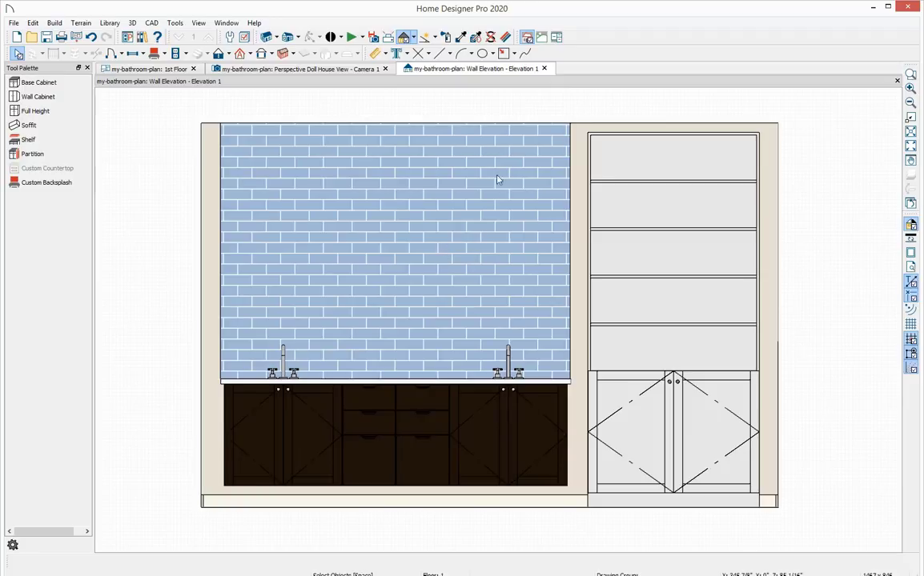
# Edit the backsplash's Blue Tile material definition, lightening its material color.
pyautogui.click(506, 39)
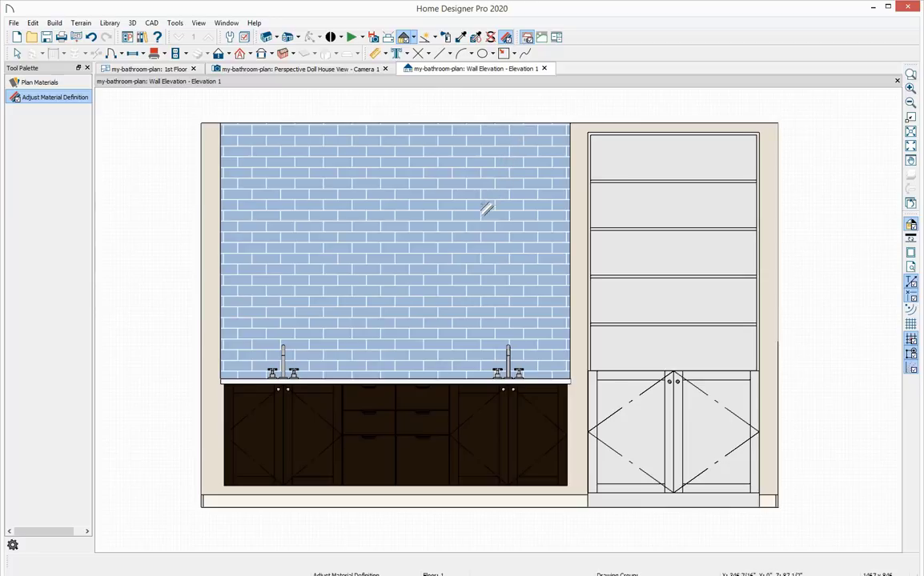
pyautogui.click(456, 237)
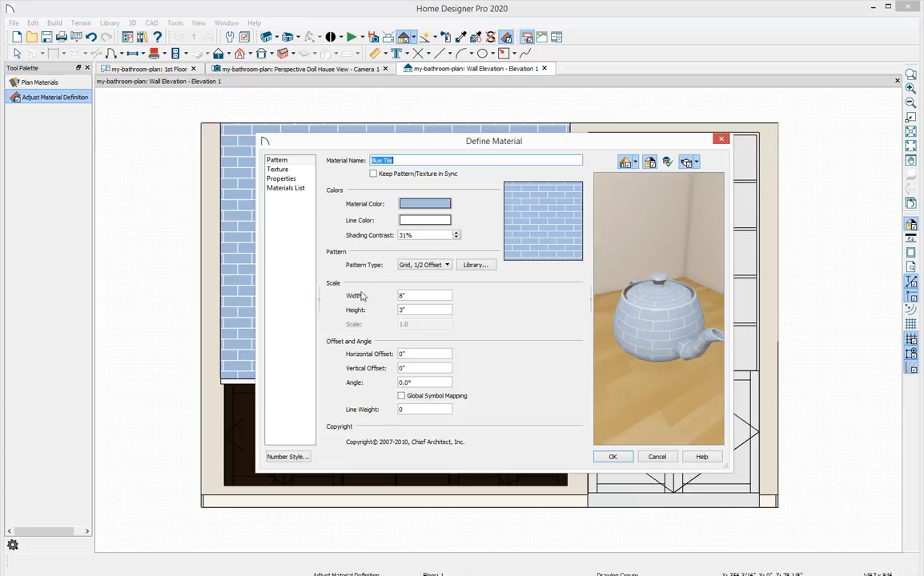
pyautogui.click(309, 171)
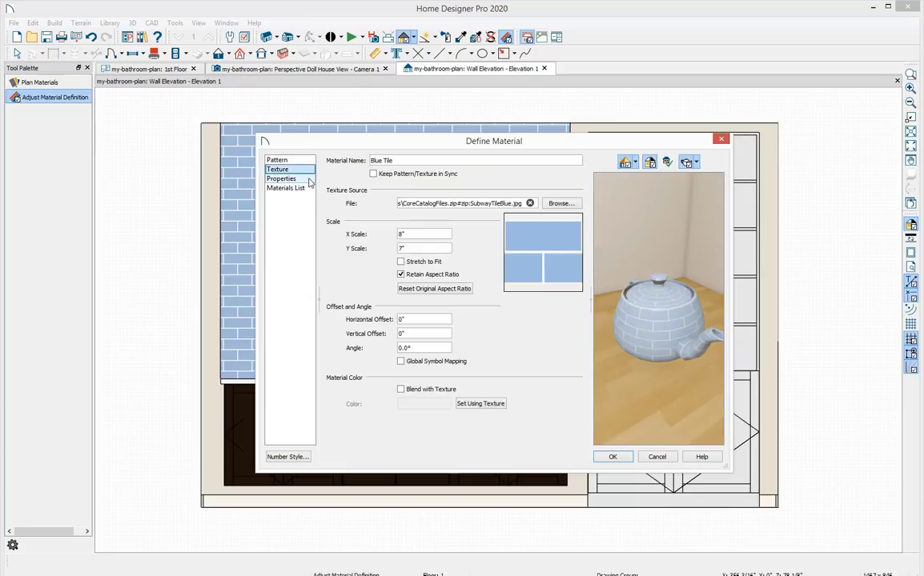
pyautogui.click(309, 181)
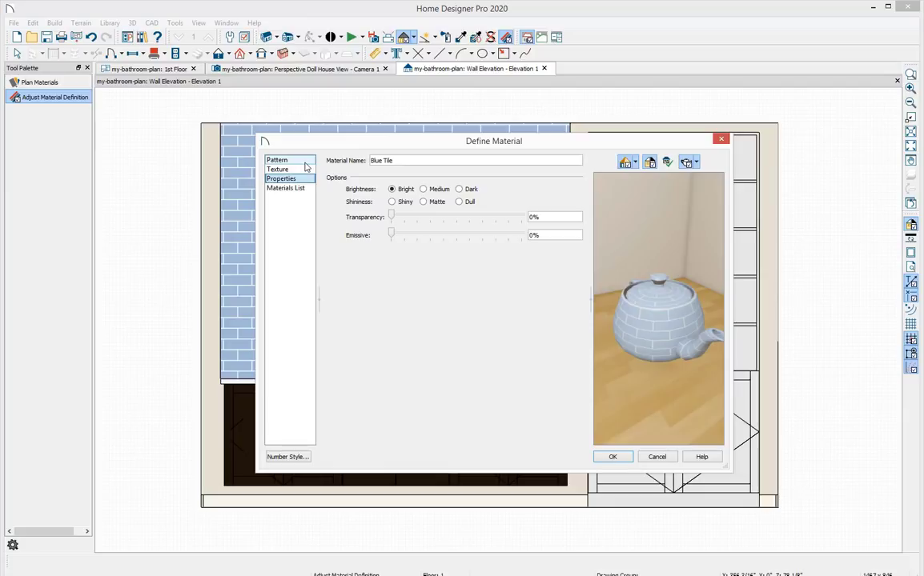
pyautogui.click(304, 161)
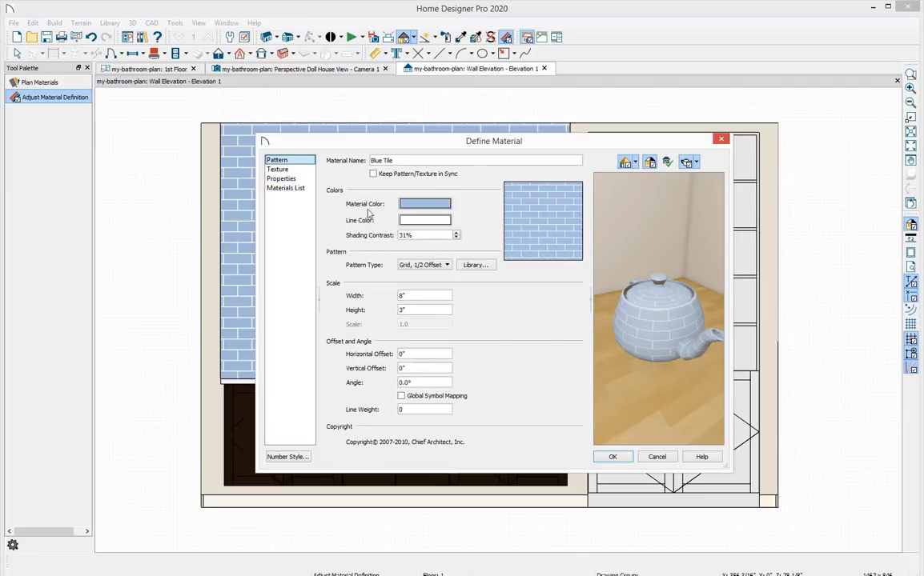
pyautogui.click(415, 207)
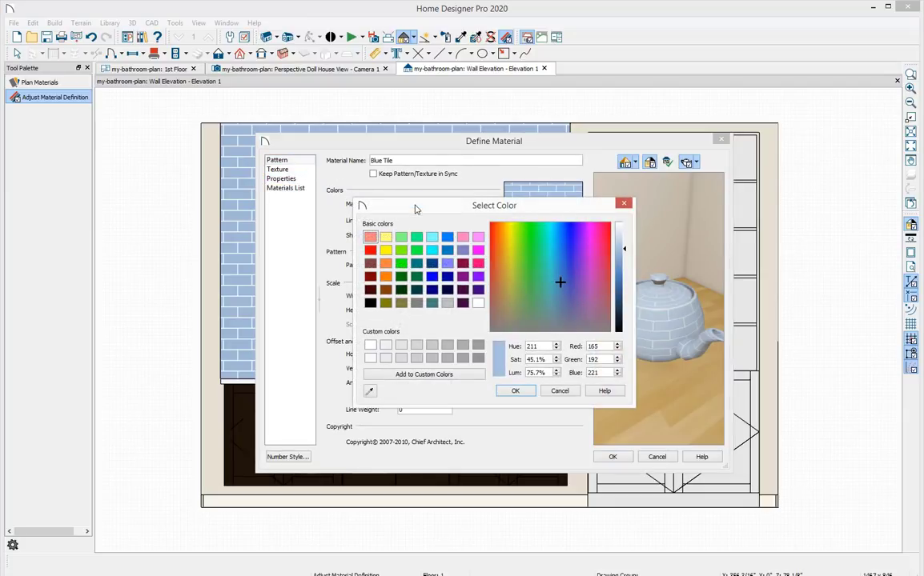
pyautogui.moveTo(625, 250); pyautogui.dragTo(624, 244)
pyautogui.click(524, 392)
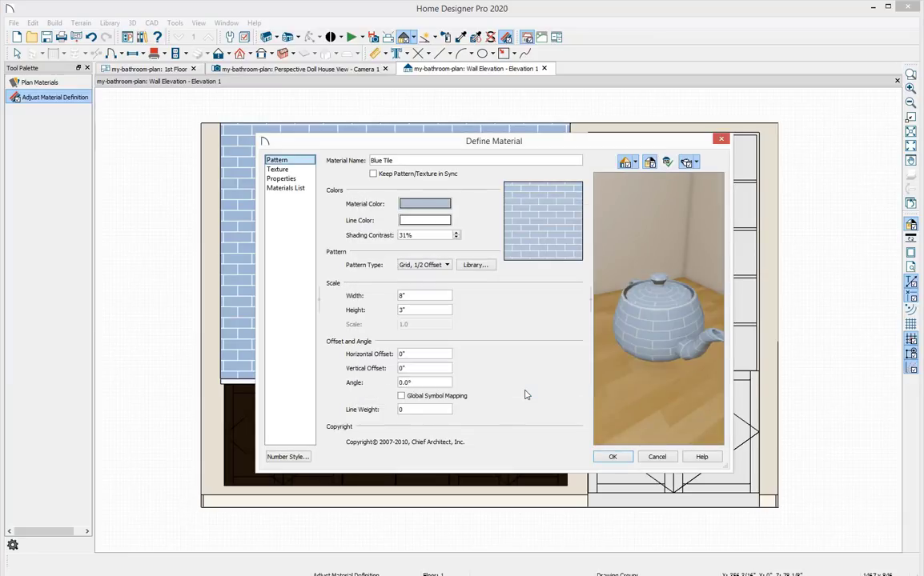
pyautogui.click(611, 458)
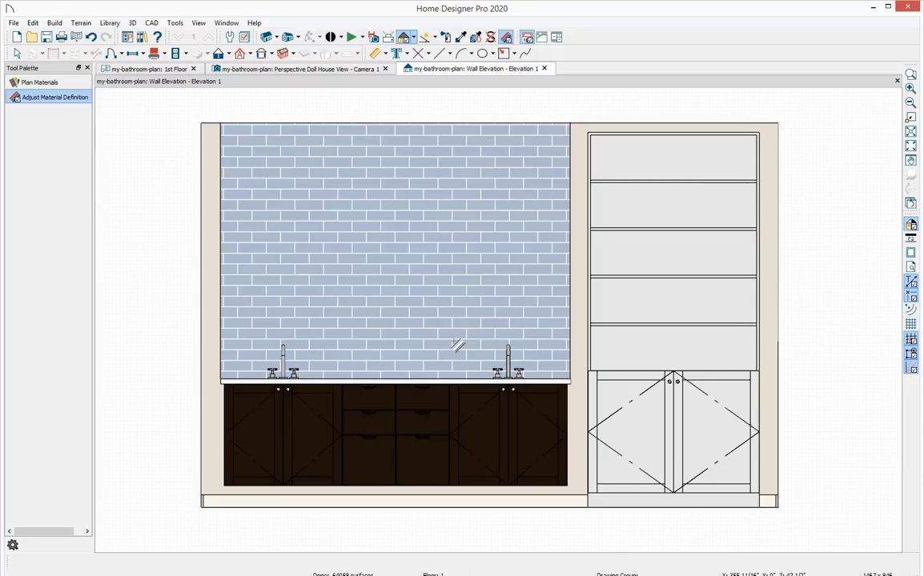
pyautogui.press('space')
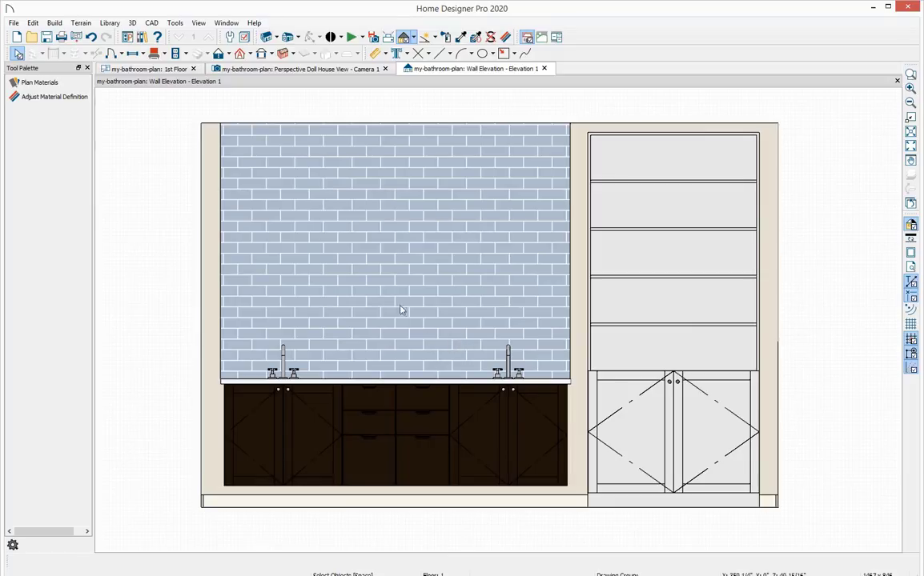
# Place the Frameless Beveled Rectangular Wall Mirror from the user catalog's Bath-2020 objects on the wall above the vanity.
pyautogui.click(141, 38)
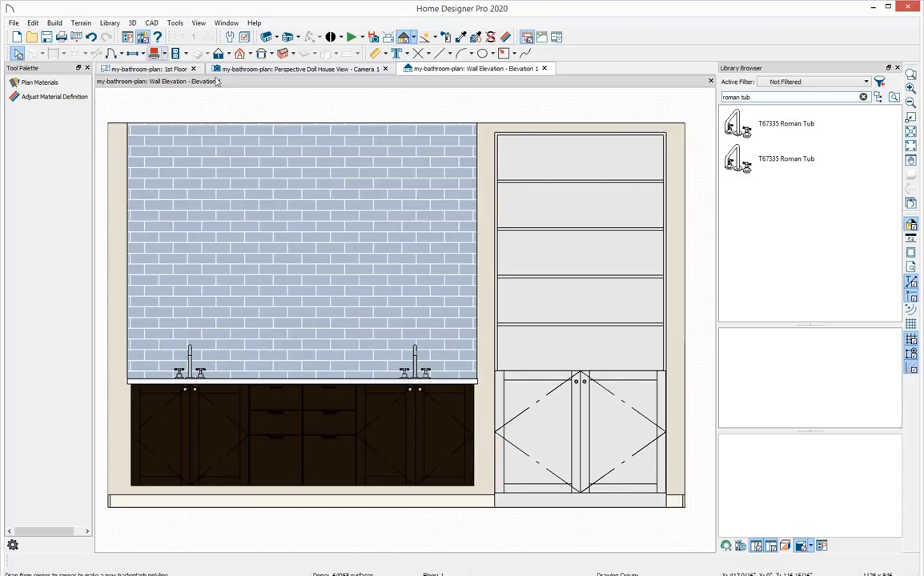
pyautogui.click(863, 97)
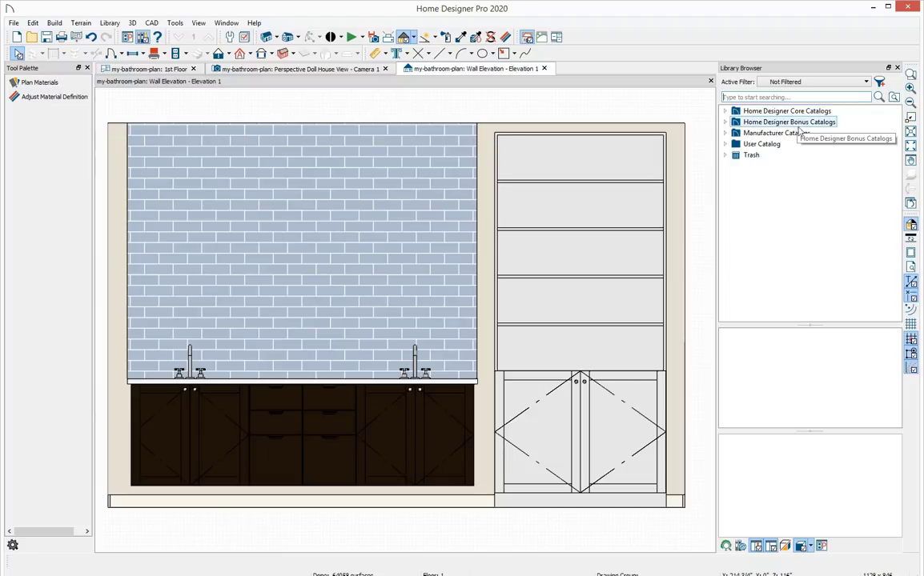
pyautogui.click(725, 144)
pyautogui.click(736, 155)
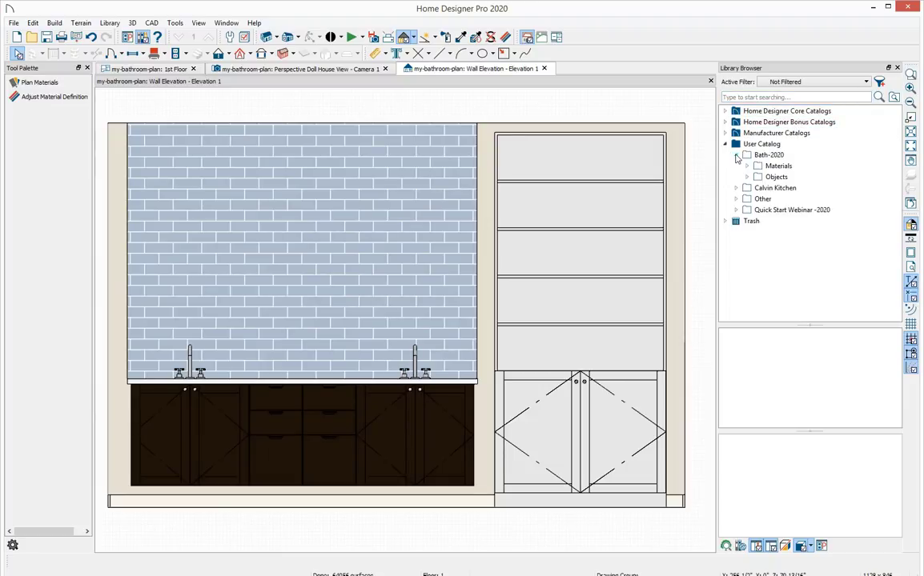
pyautogui.click(747, 177)
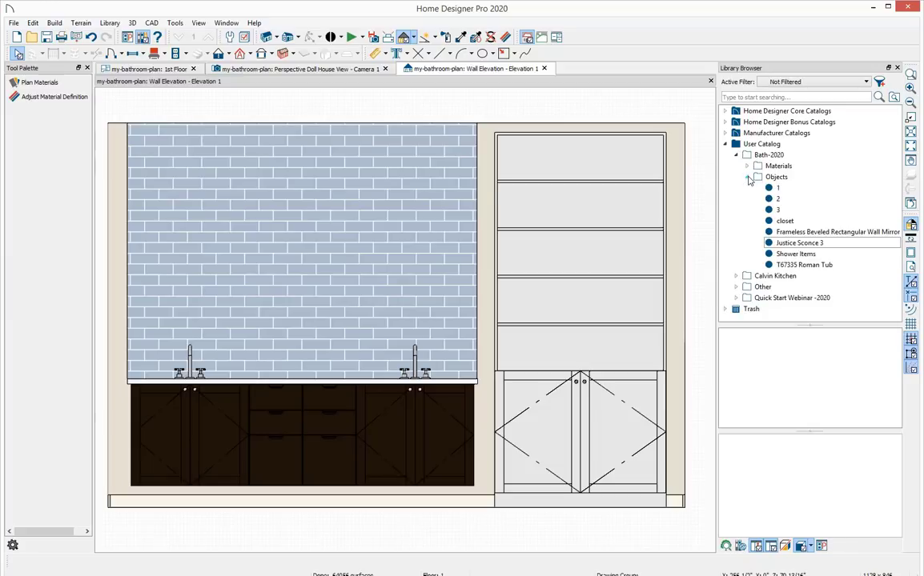
pyautogui.click(795, 232)
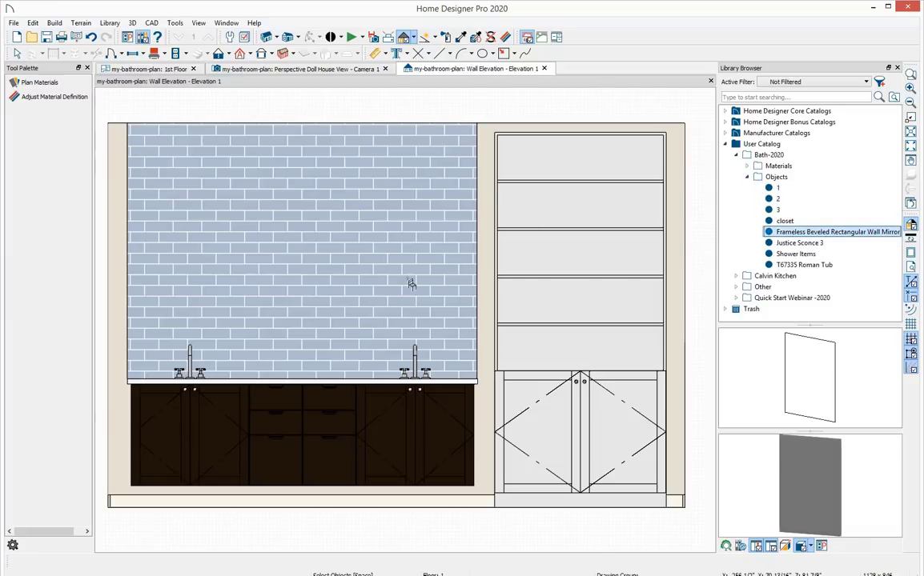
pyautogui.click(337, 271)
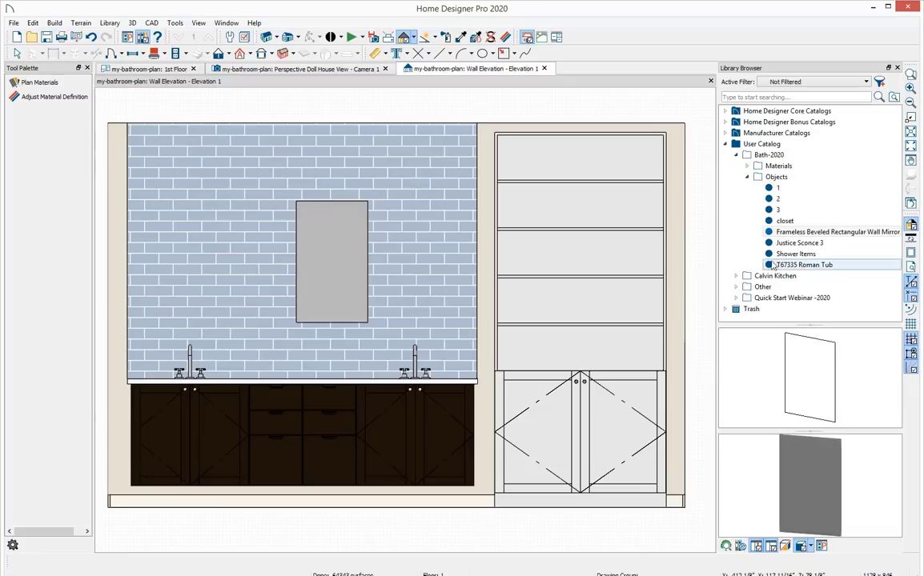
# Place the Justice Sconce 3 light fixture on the wall above the mirror.
pyautogui.click(799, 244)
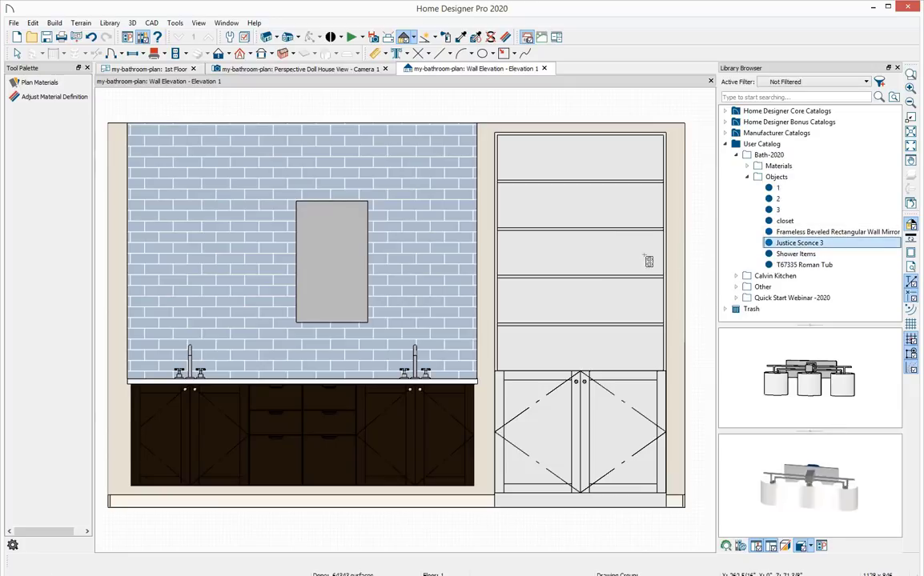
pyautogui.click(382, 177)
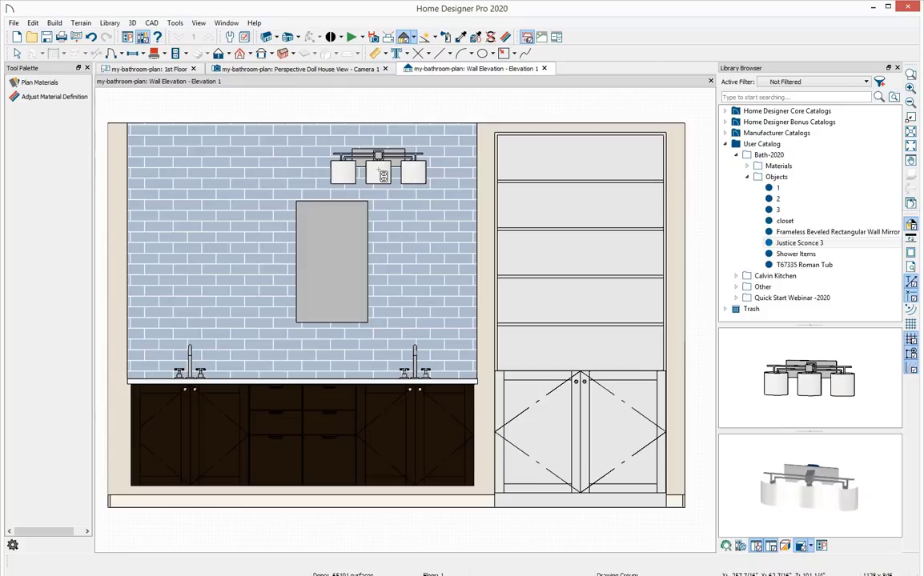
pyautogui.press('Escape')
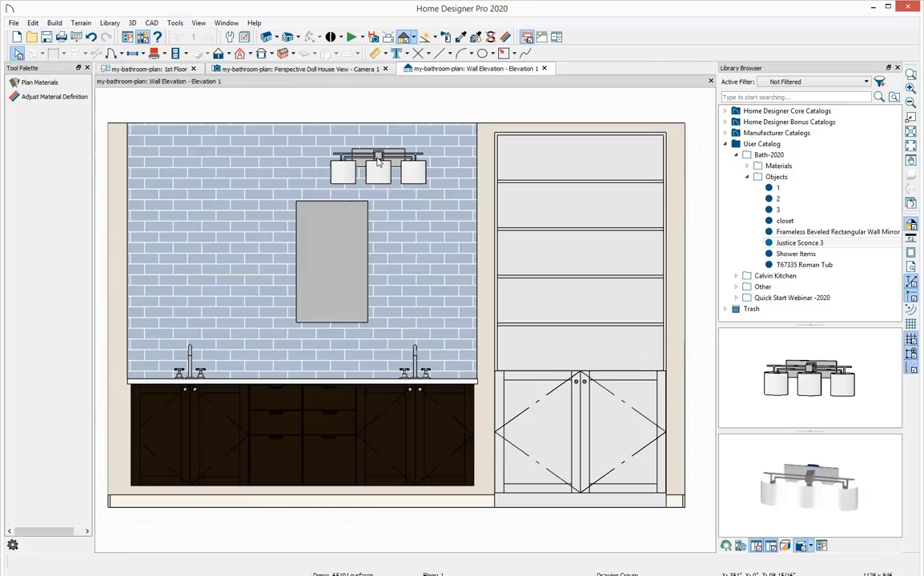
# Center the mirror horizontally on the sconce.
pyautogui.click(334, 273)
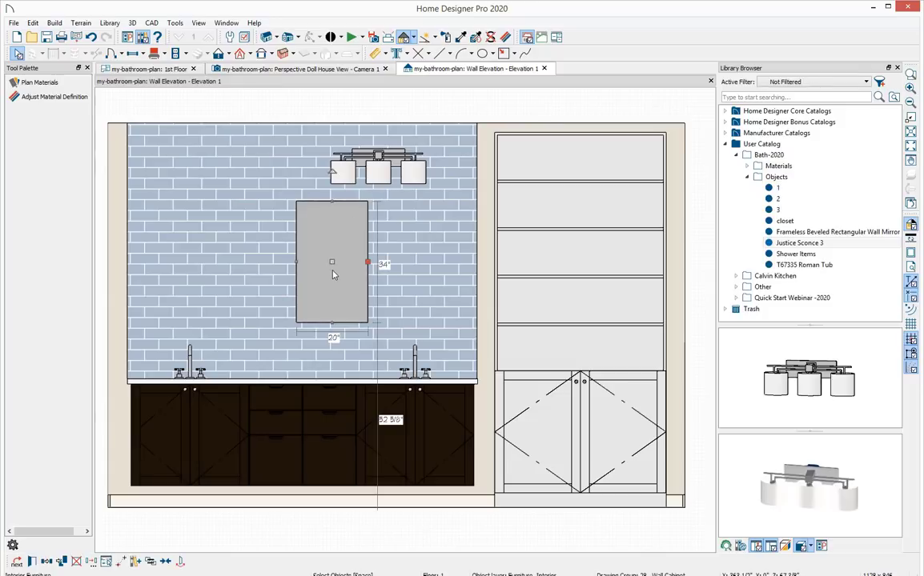
pyautogui.click(167, 564)
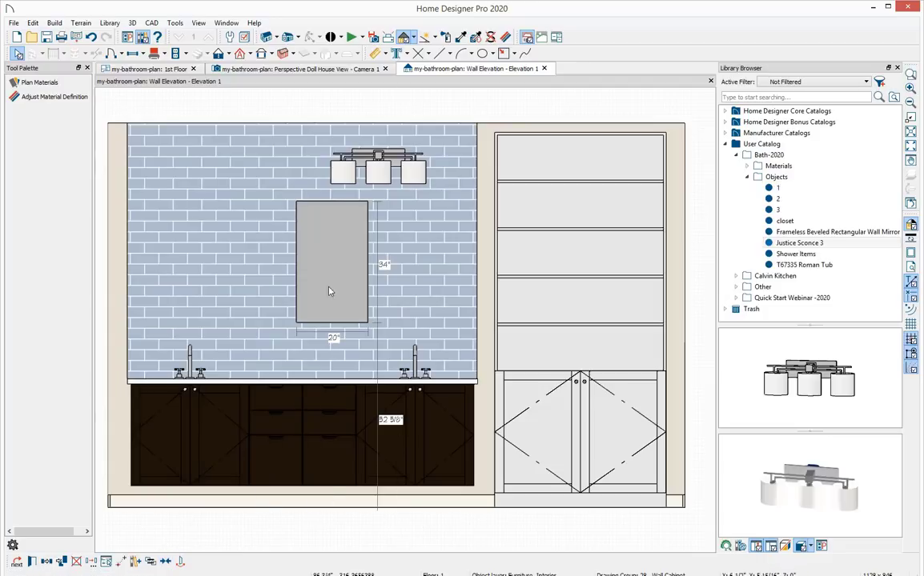
pyautogui.click(381, 158)
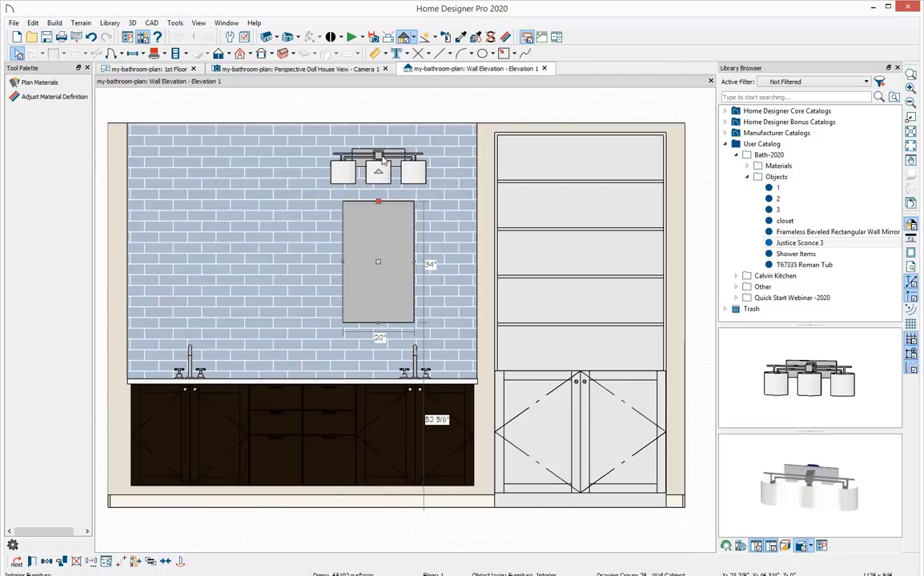
pyautogui.press('Escape')
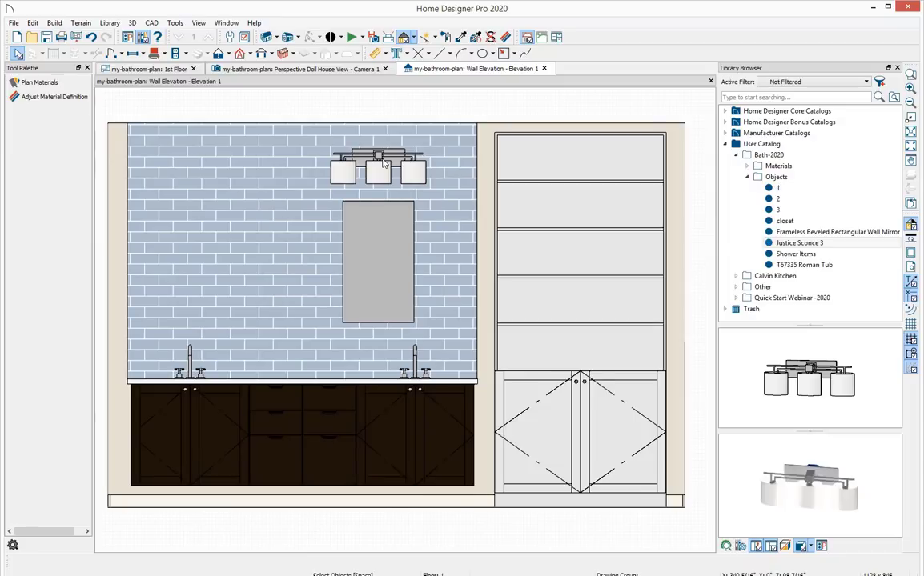
# Select the sconce and mirror together and make them into an architectural block.
pyautogui.click(383, 163)
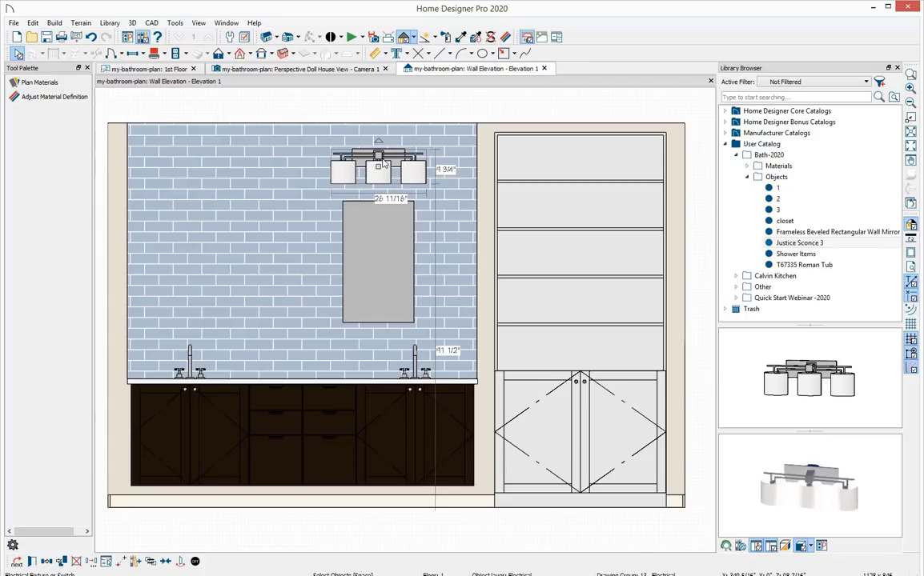
pyautogui.click(389, 238)
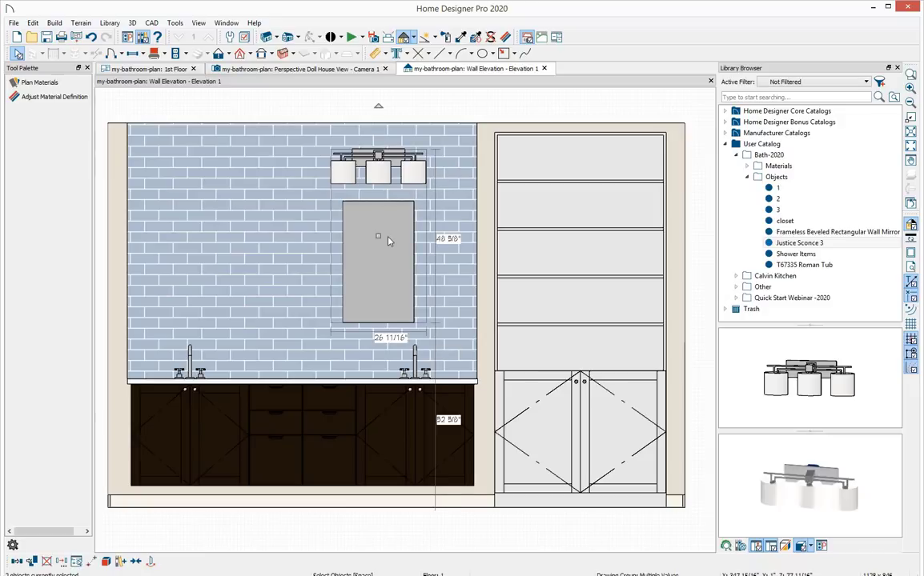
pyautogui.click(105, 562)
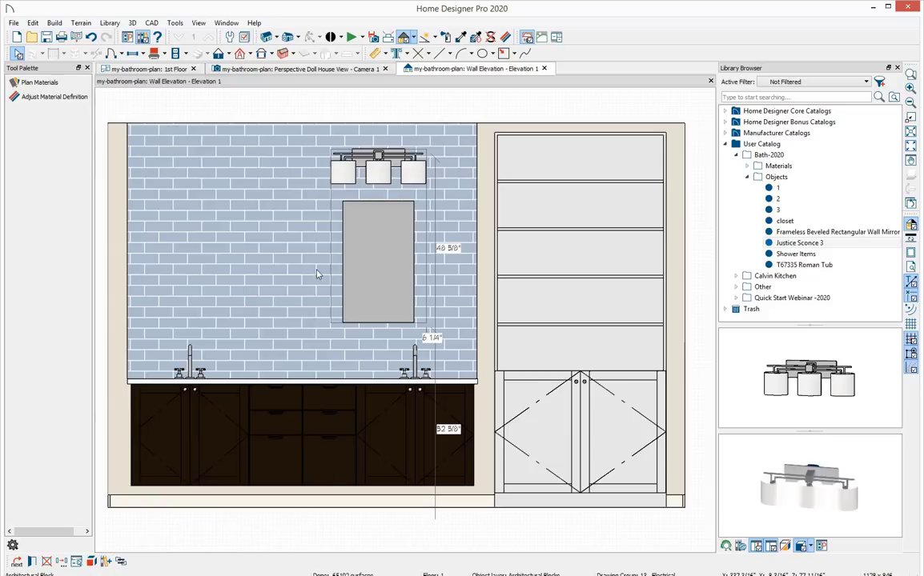
# Center the mirror and sconce block horizontally on the right vanity cabinet.
pyautogui.click(377, 249)
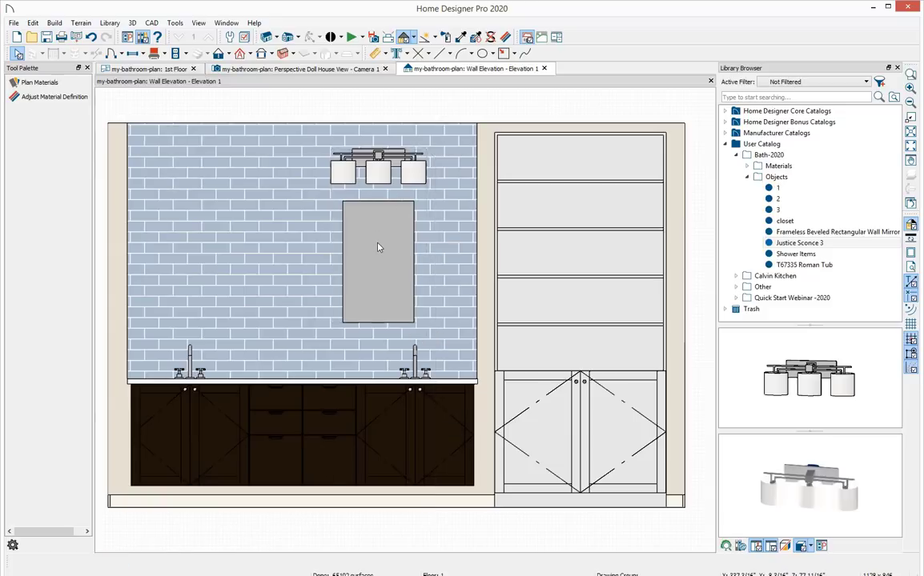
pyautogui.moveTo(372, 235); pyautogui.dragTo(354, 237)
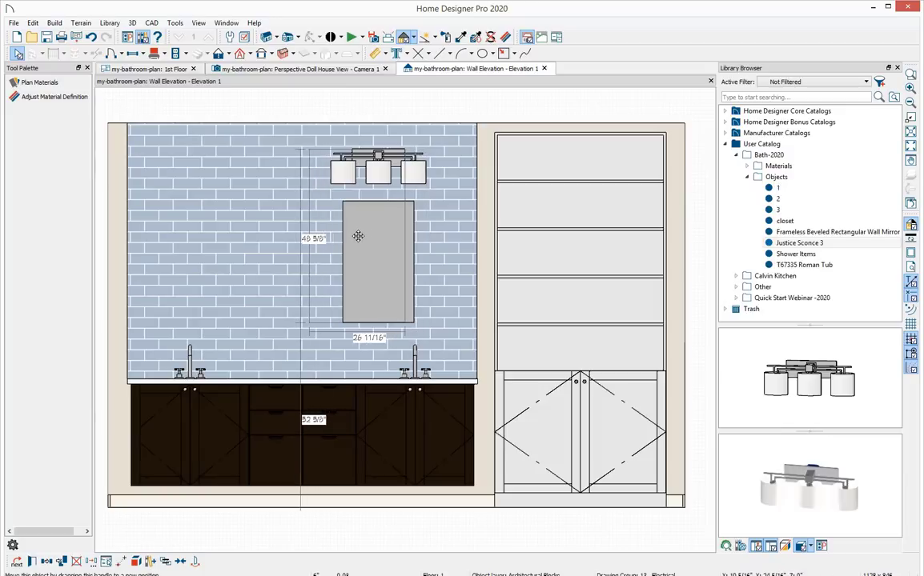
pyautogui.hotkey('ctrl', 'z')
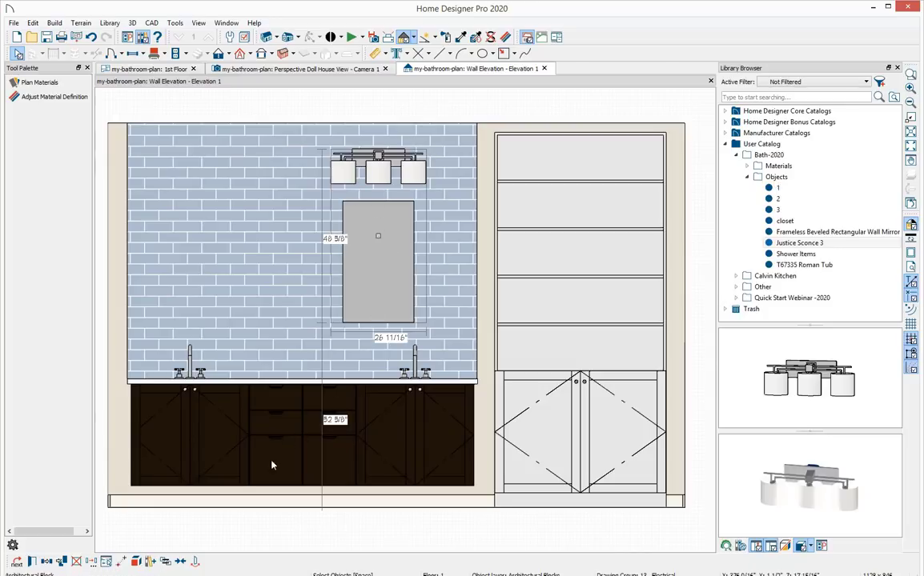
pyautogui.click(181, 565)
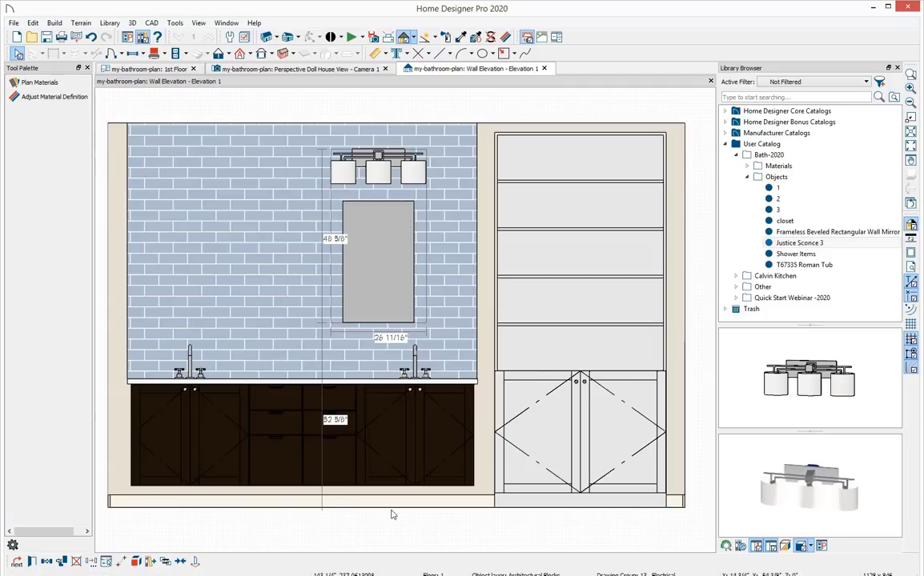
pyautogui.click(414, 480)
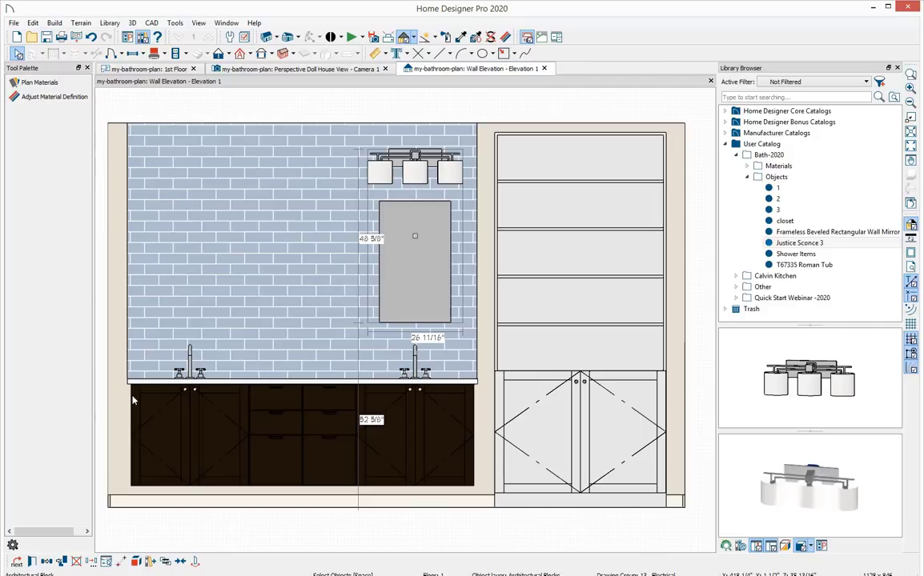
# Copy the mirror and sconce block in place and reflect the copy about the vanity's center over the left sink.
pyautogui.click(61, 563)
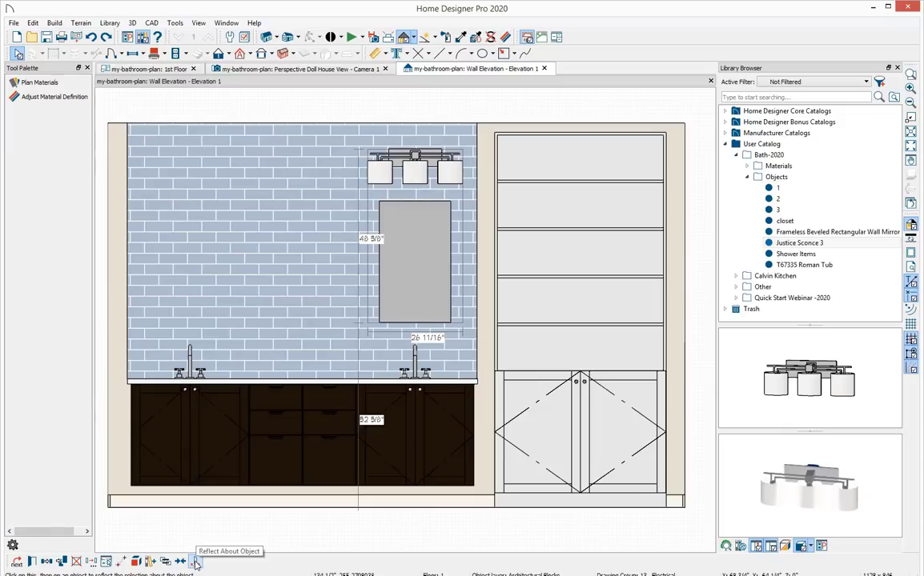
pyautogui.click(196, 562)
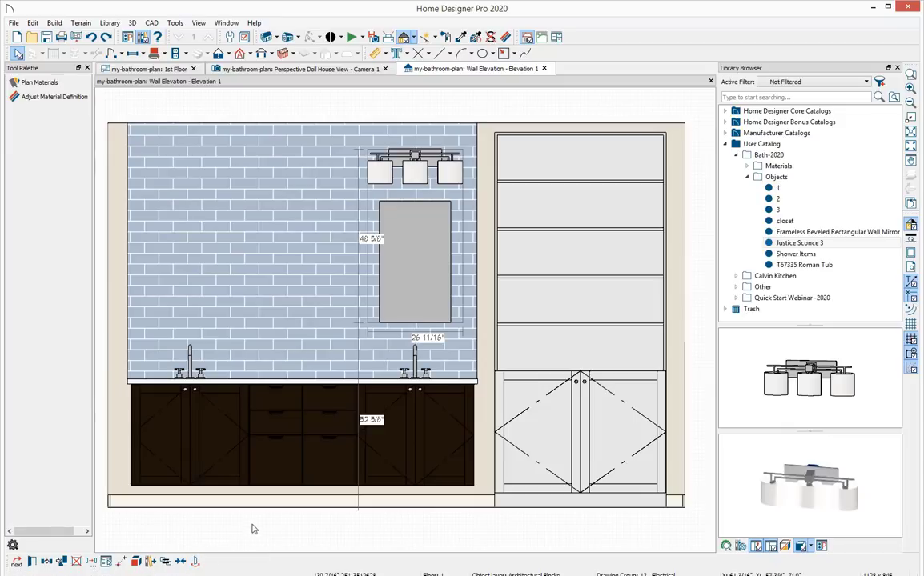
pyautogui.click(300, 486)
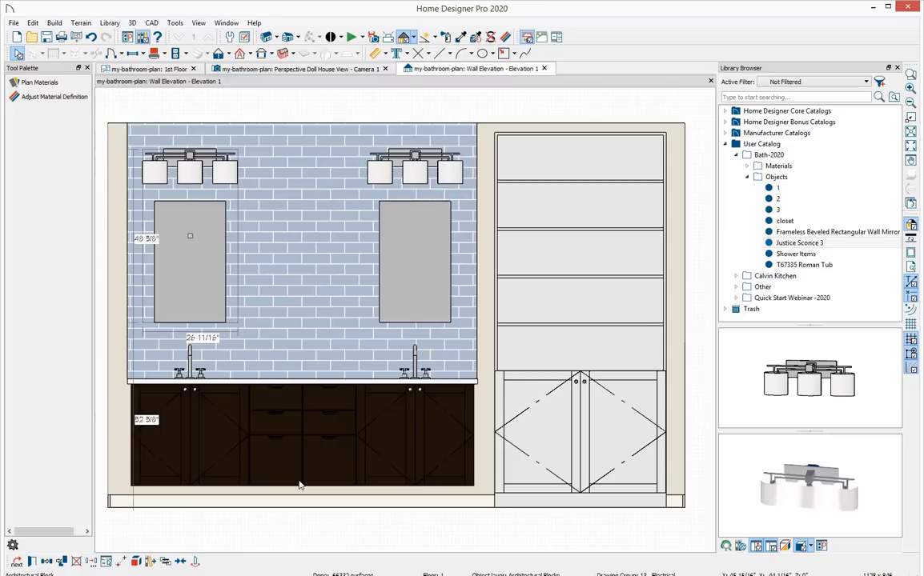
pyautogui.press('Escape')
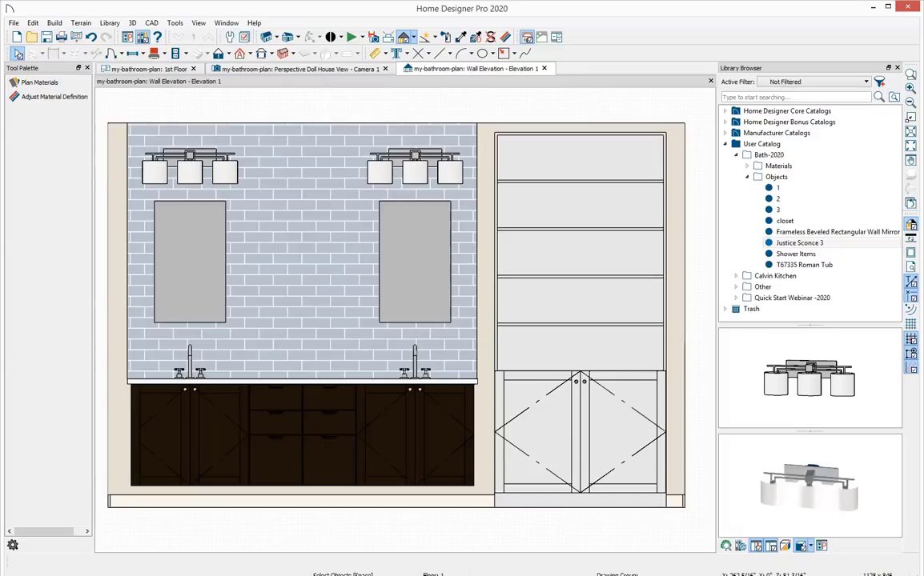
# Switch to the perspective doll house view and orbit around to inspect the bathroom.
pyautogui.click(298, 70)
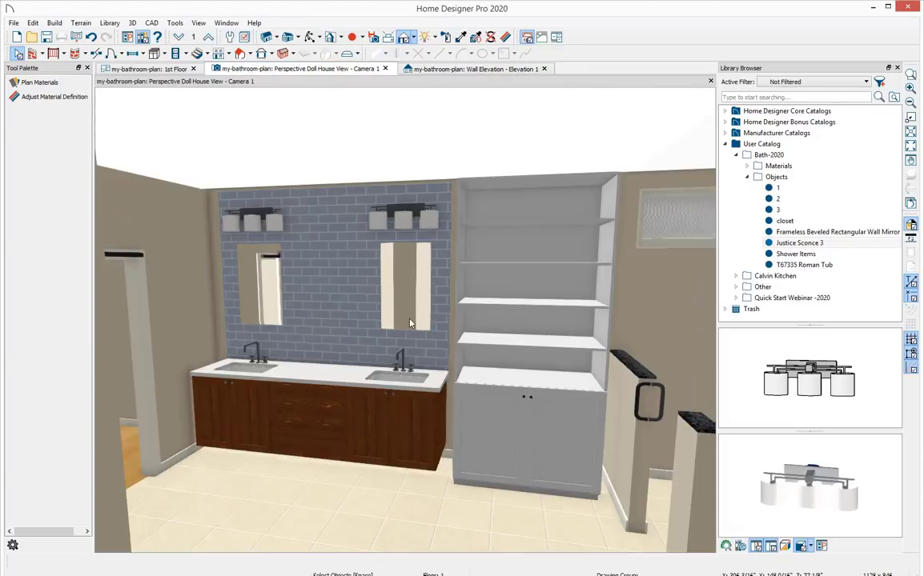
pyautogui.moveTo(488, 326); pyautogui.dragTo(585, 352, button='middle')
pyautogui.moveTo(583, 289); pyautogui.dragTo(490, 377, button='middle')
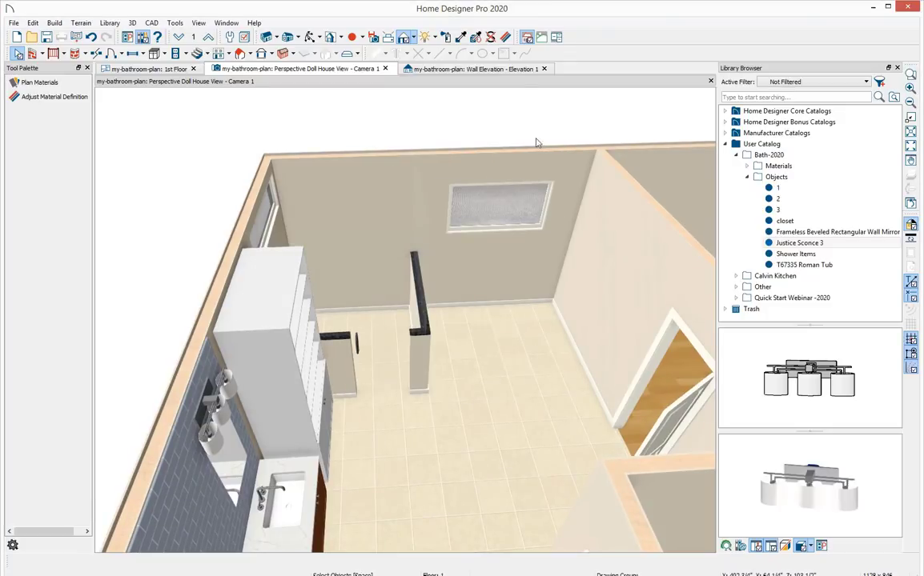
# Pick the CSP-725 Barely There material from the user catalog's Bath-2020 materials to paint with.
pyautogui.click(448, 39)
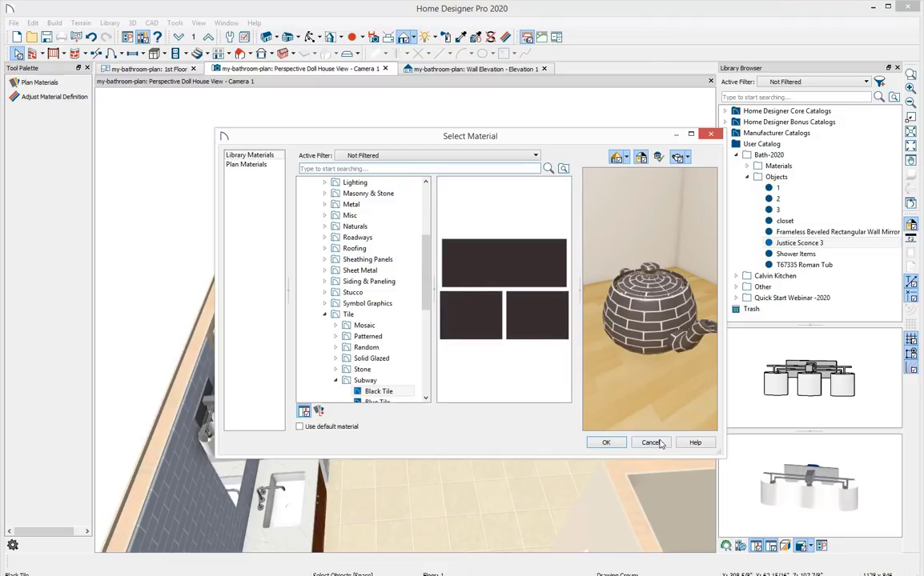
pyautogui.press('Escape')
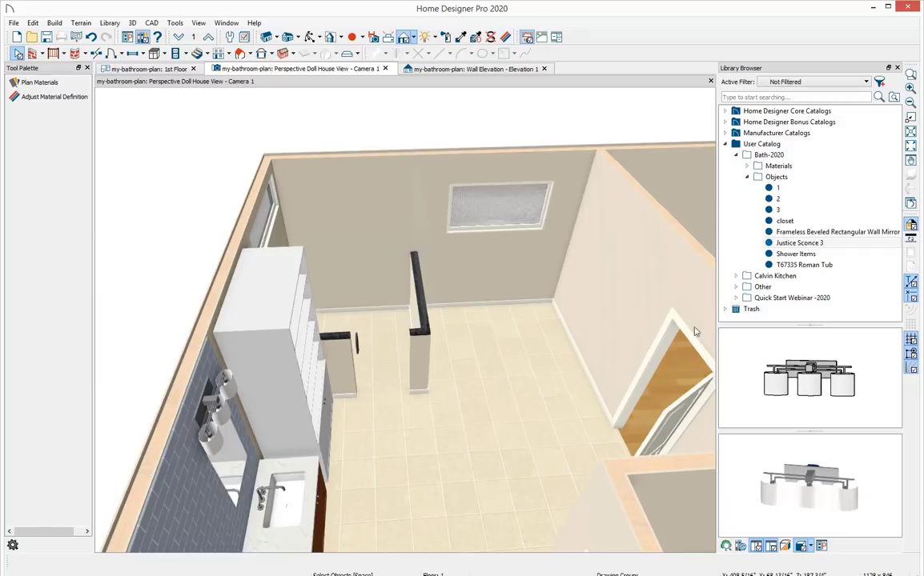
pyautogui.click(747, 177)
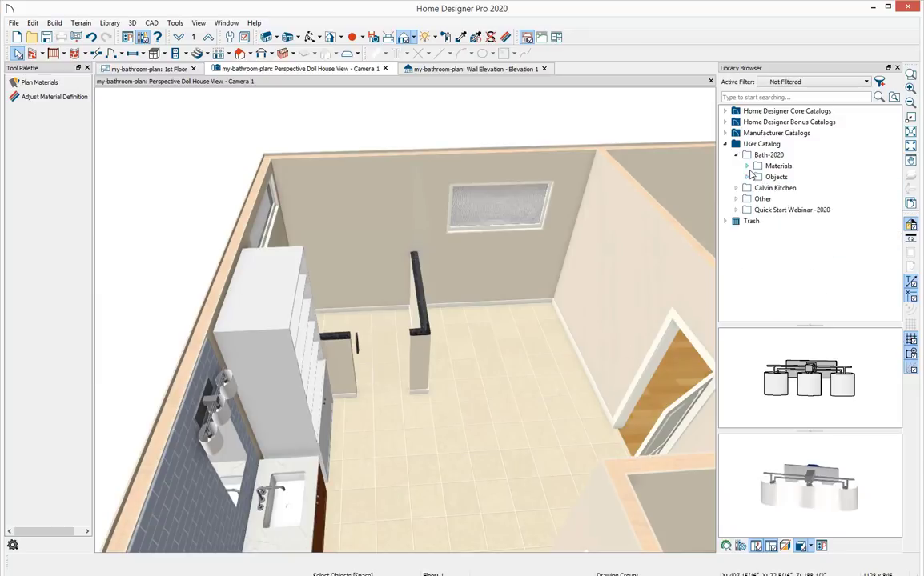
pyautogui.click(748, 167)
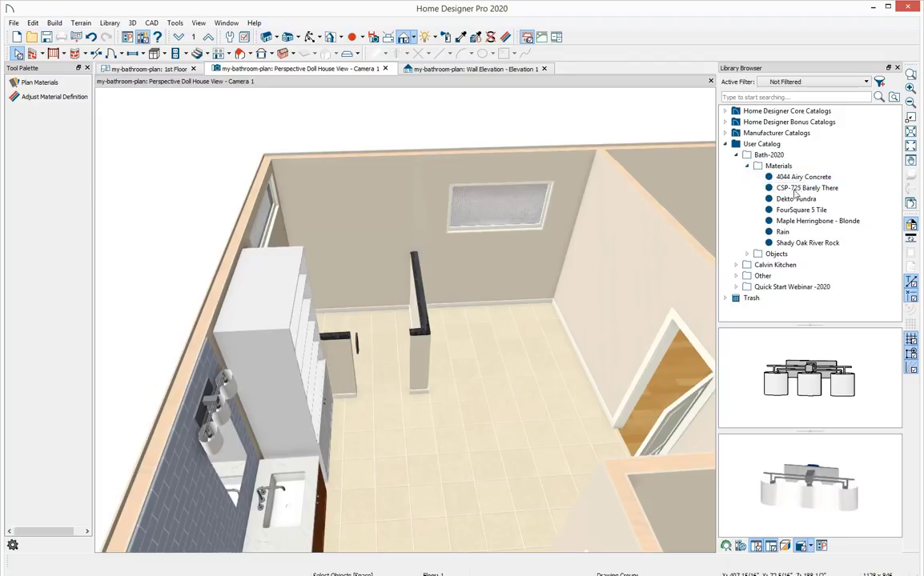
pyautogui.click(845, 189)
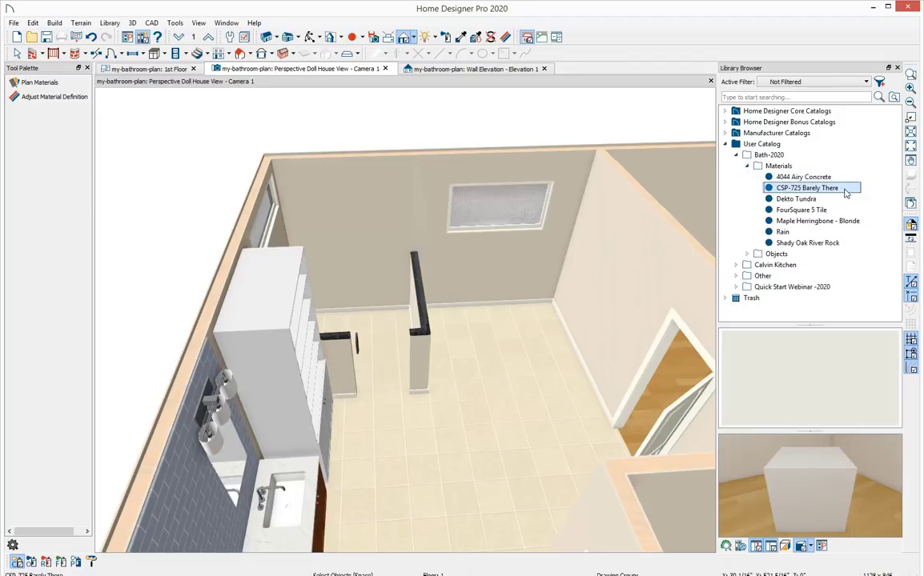
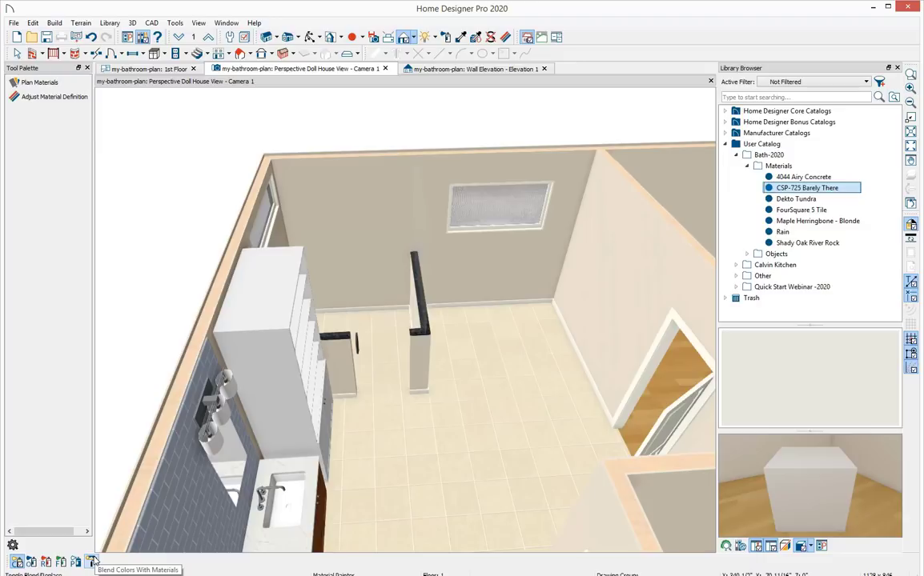
# Turn on blending colors with materials and plan-mode painting, then paint the bathroom walls with CSP-725 Barely There.
pyautogui.click(92, 562)
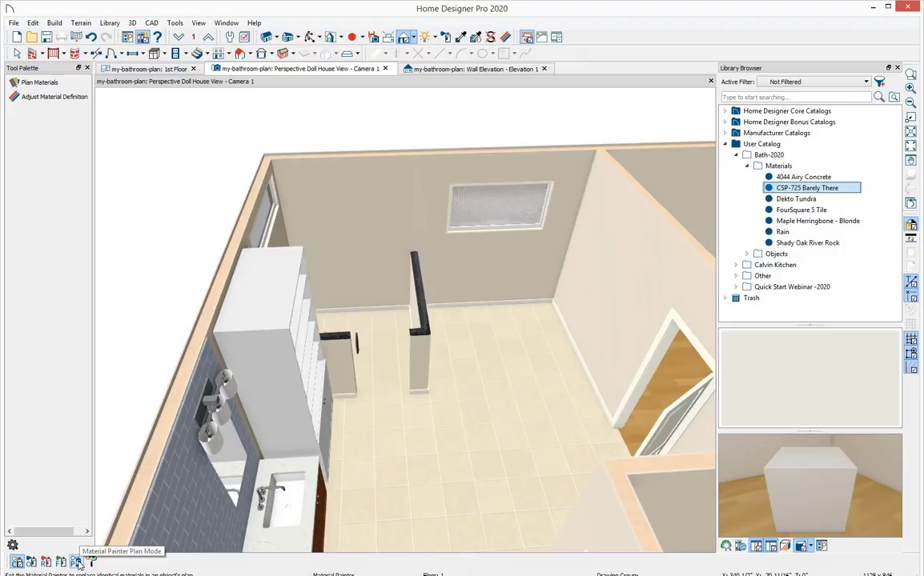
pyautogui.click(77, 562)
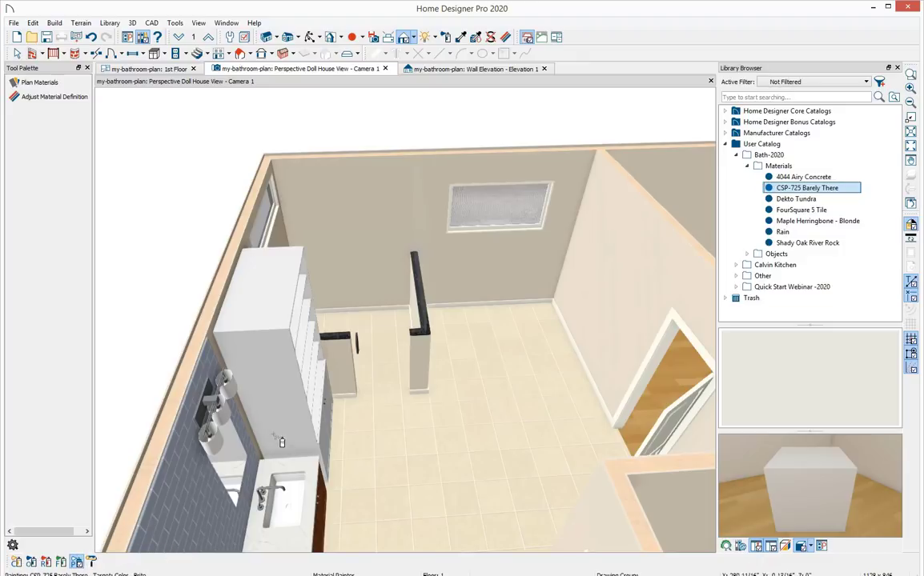
pyautogui.click(585, 259)
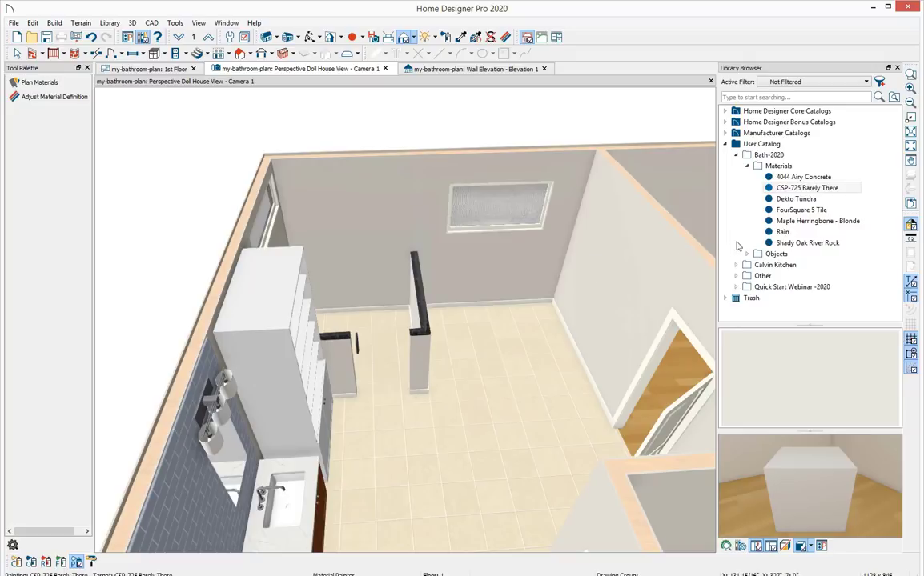
# Paint the back wall behind the window with Maple Herringbone - Blonde.
pyautogui.click(790, 222)
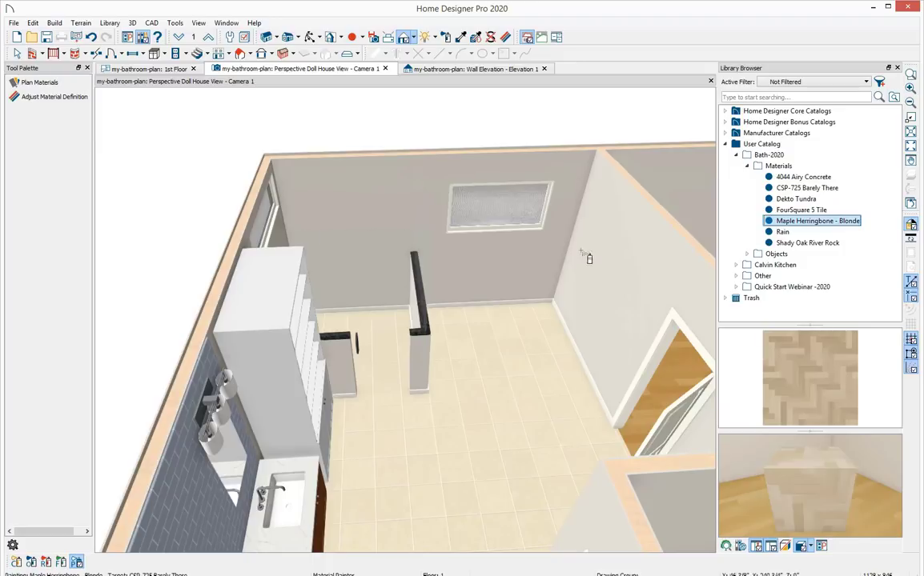
pyautogui.click(32, 561)
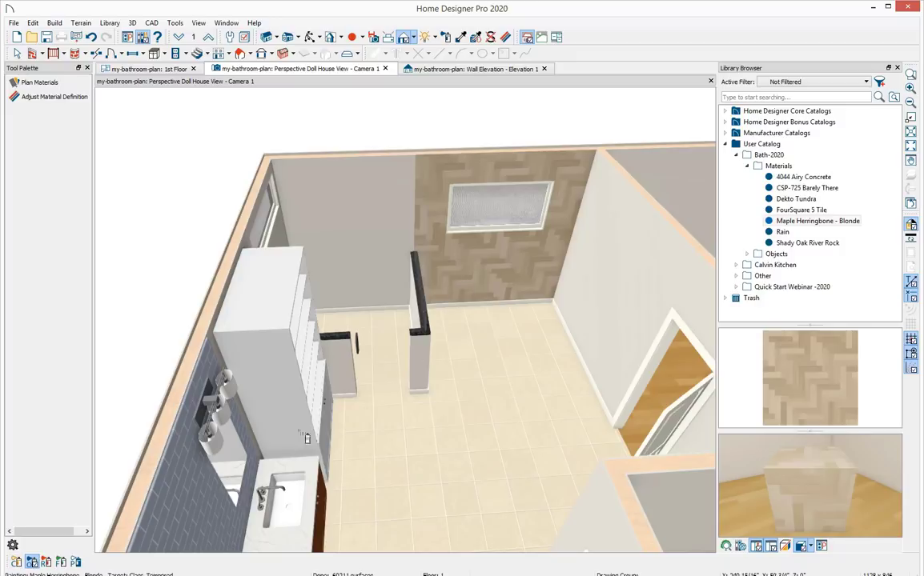
pyautogui.click(46, 562)
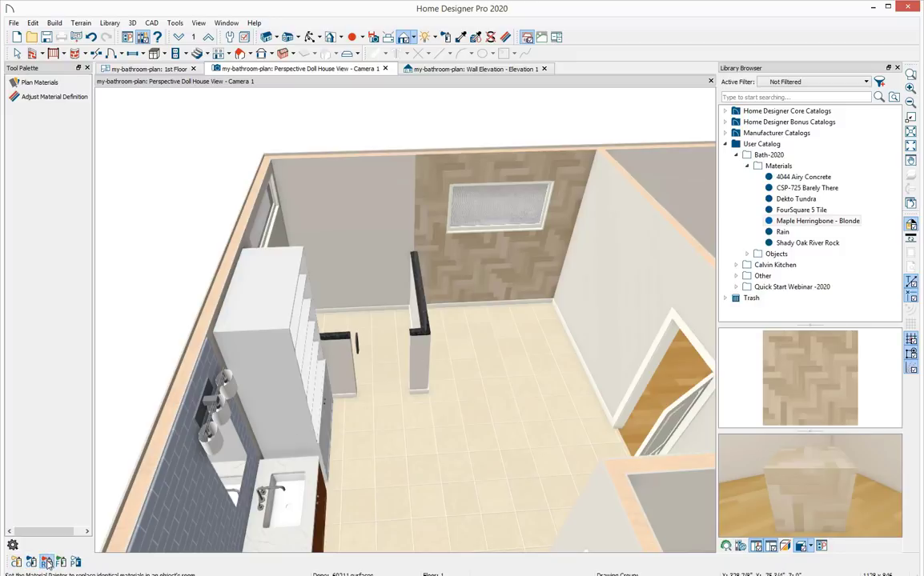
pyautogui.click(357, 177)
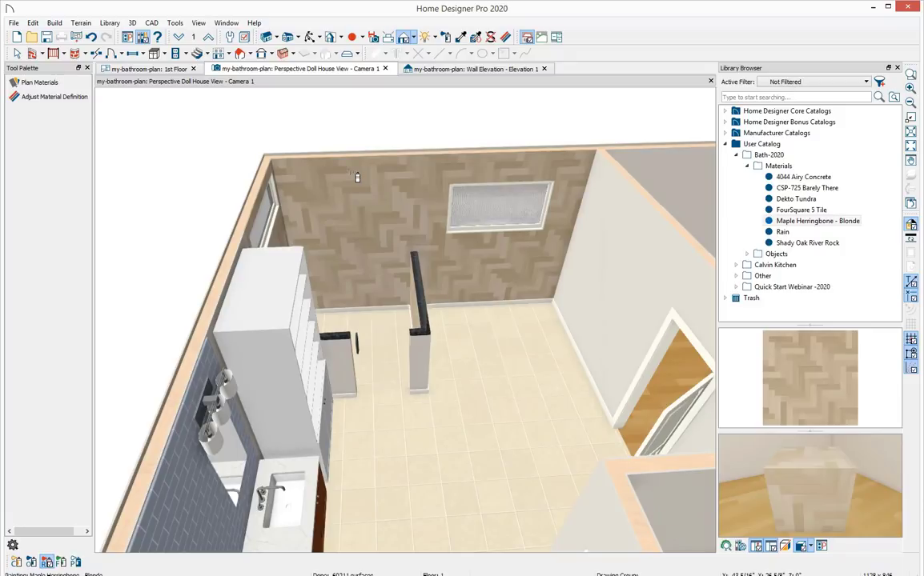
# Paint the main bathroom floor with FourSquare 5 Tile.
pyautogui.moveTo(513, 289); pyautogui.dragTo(483, 274, button='middle')
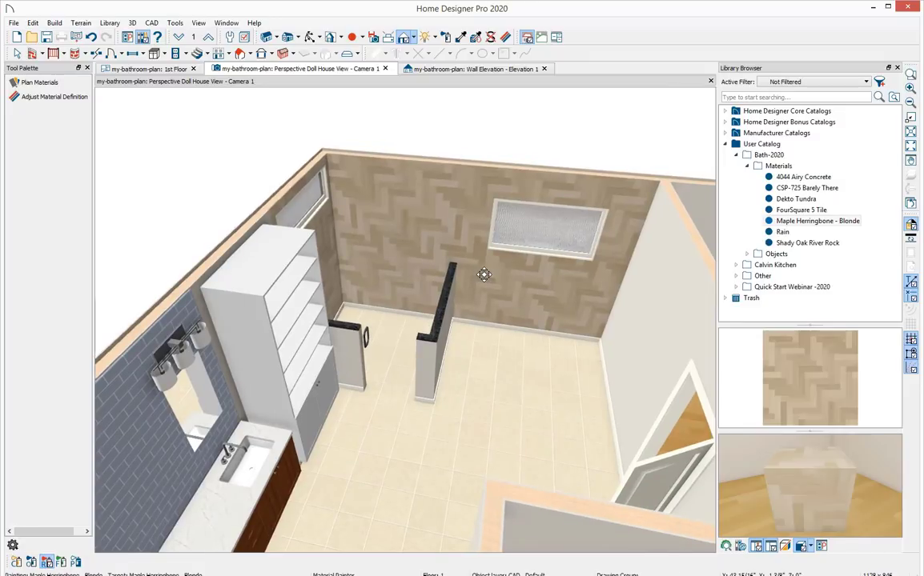
pyautogui.click(799, 210)
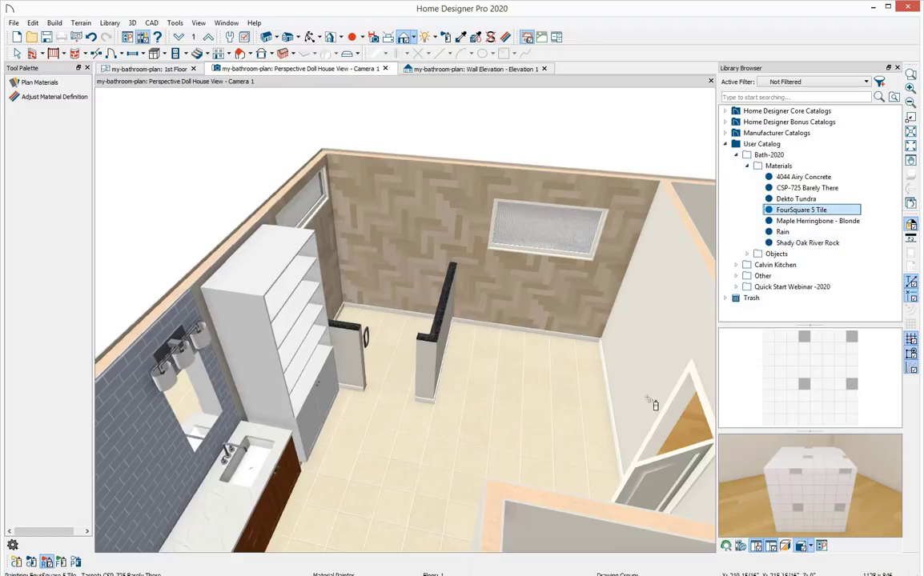
pyautogui.click(494, 439)
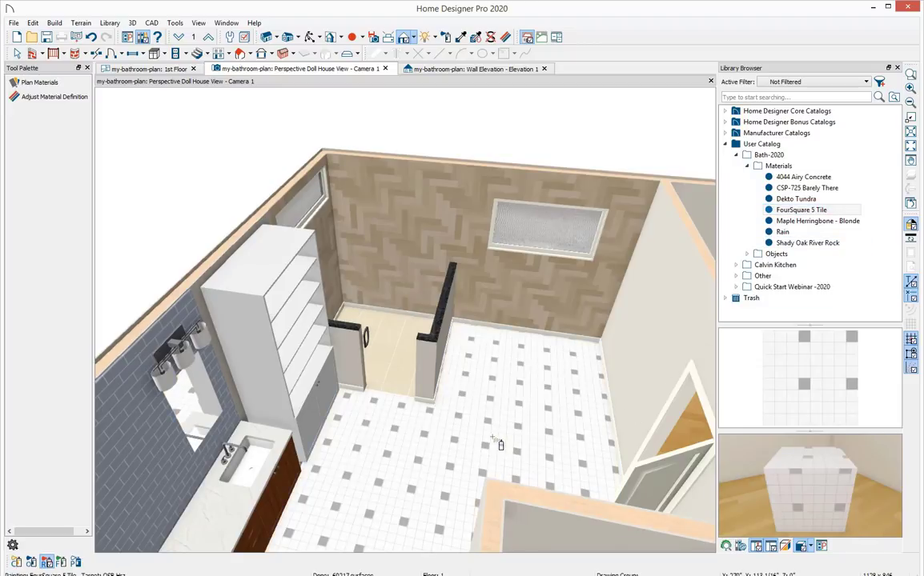
# Paint the closet floor with FourSquare 5 Tile as well.
pyautogui.moveTo(368, 440)
pyautogui.mouseDown(button='middle')
pyautogui.moveTo(470, 377)
pyautogui.moveTo(472, 442)
pyautogui.moveTo(565, 489)
pyautogui.mouseUp(button='middle')
pyautogui.moveTo(506, 433)
pyautogui.mouseDown(button='middle')
pyautogui.moveTo(487, 429)
pyautogui.moveTo(457, 396)
pyautogui.mouseUp(button='middle')
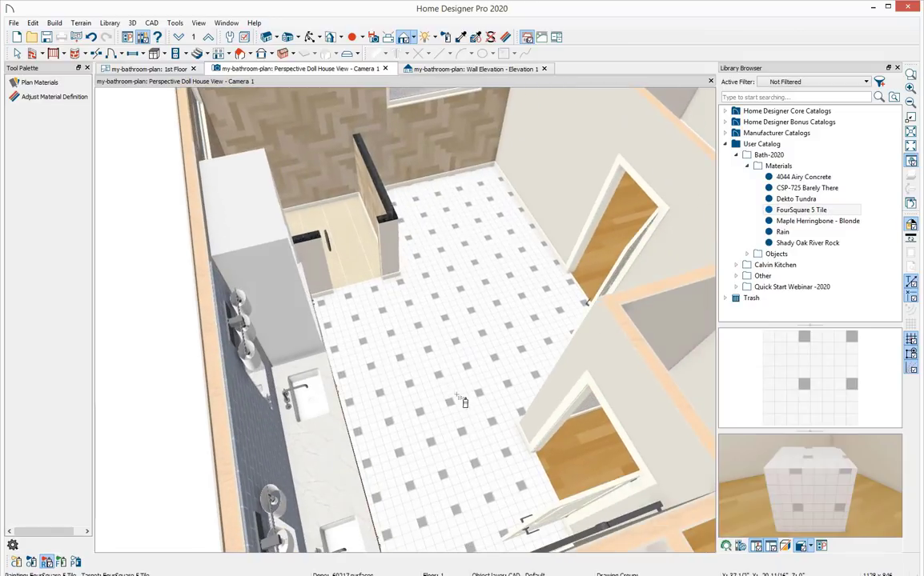
pyautogui.click(582, 462)
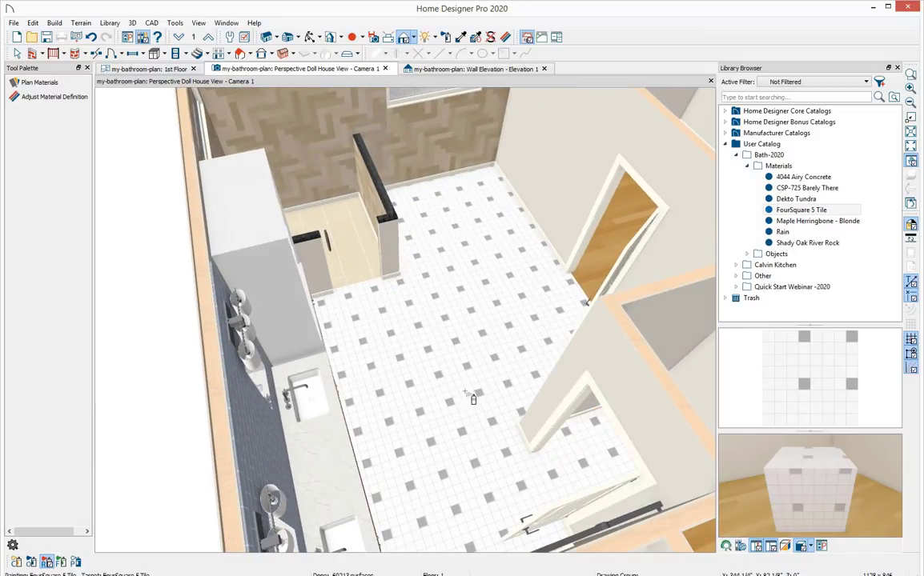
# Paint the shower floor with Shady Oak River Rock.
pyautogui.moveTo(472, 398); pyautogui.dragTo(431, 555, button='middle')
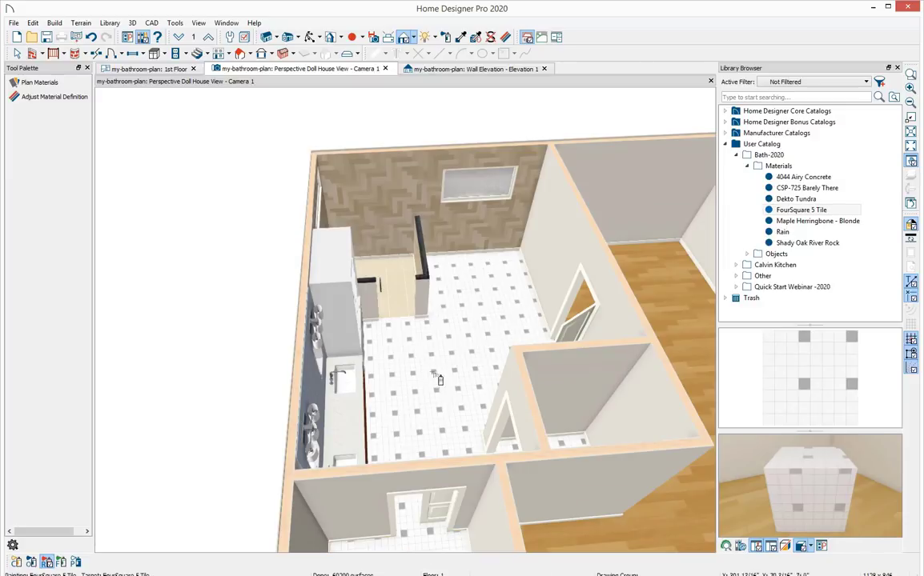
pyautogui.scroll(4, 437, 381)
pyautogui.moveTo(430, 353)
pyautogui.mouseDown(button='middle')
pyautogui.moveTo(451, 448)
pyautogui.moveTo(436, 407)
pyautogui.moveTo(454, 417)
pyautogui.mouseUp(button='middle')
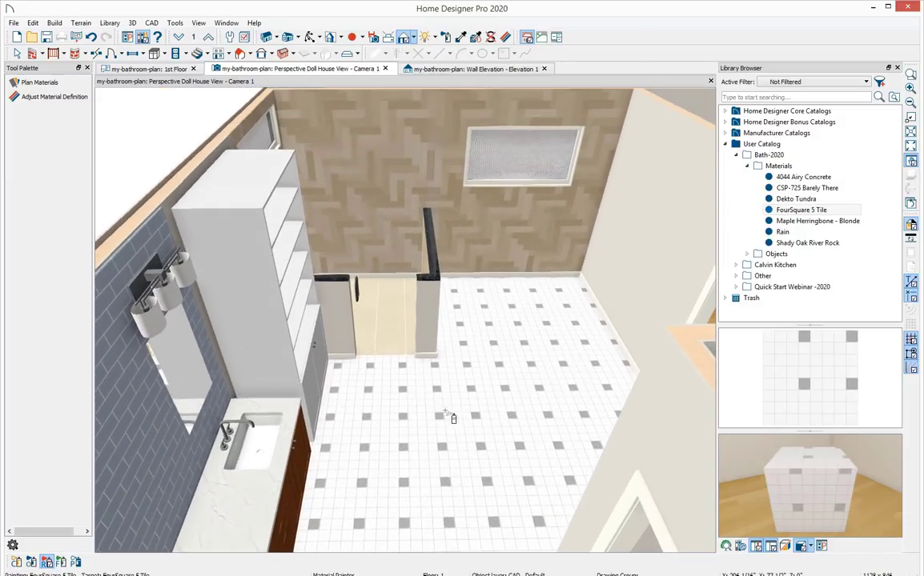
pyautogui.click(811, 243)
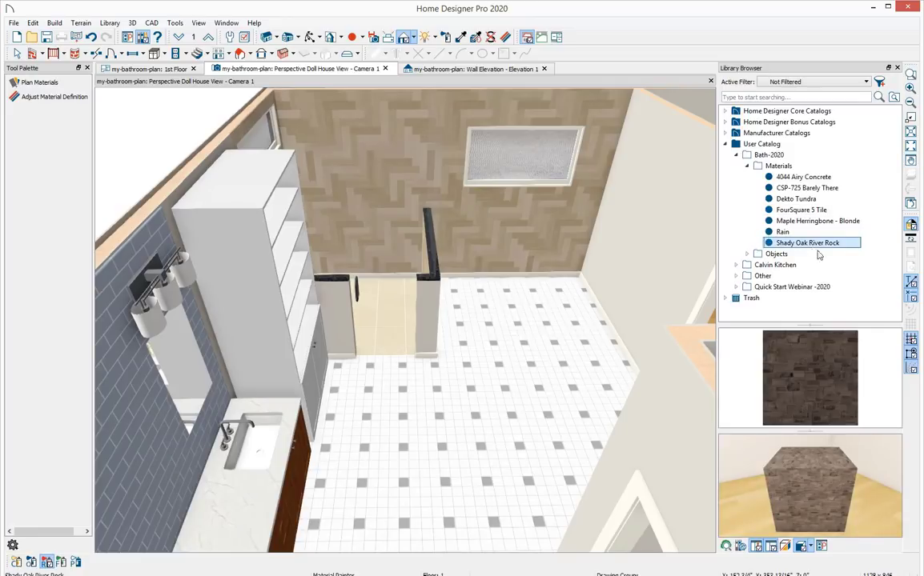
pyautogui.moveTo(514, 253); pyautogui.dragTo(572, 411, button='middle')
pyautogui.moveTo(516, 340); pyautogui.dragTo(509, 404)
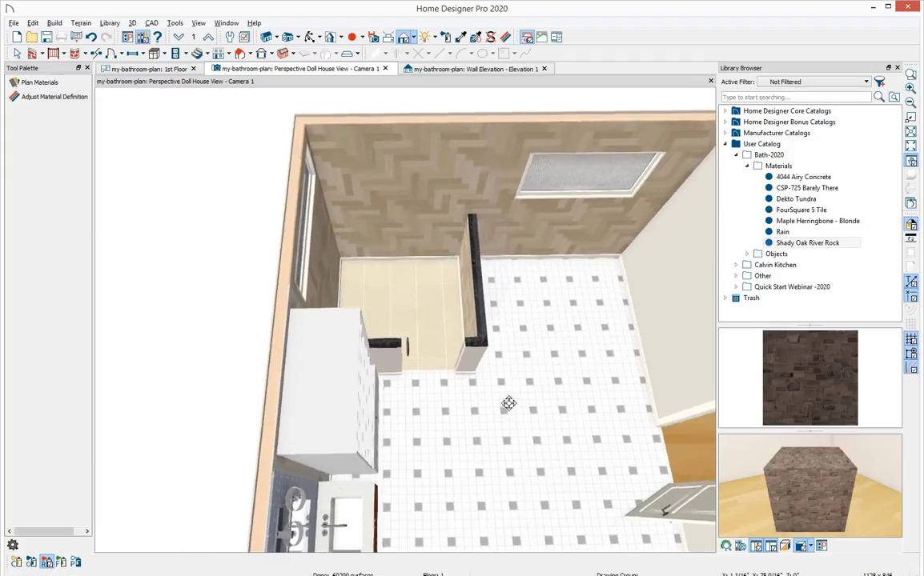
pyautogui.moveTo(509, 403); pyautogui.dragTo(509, 409, button='middle')
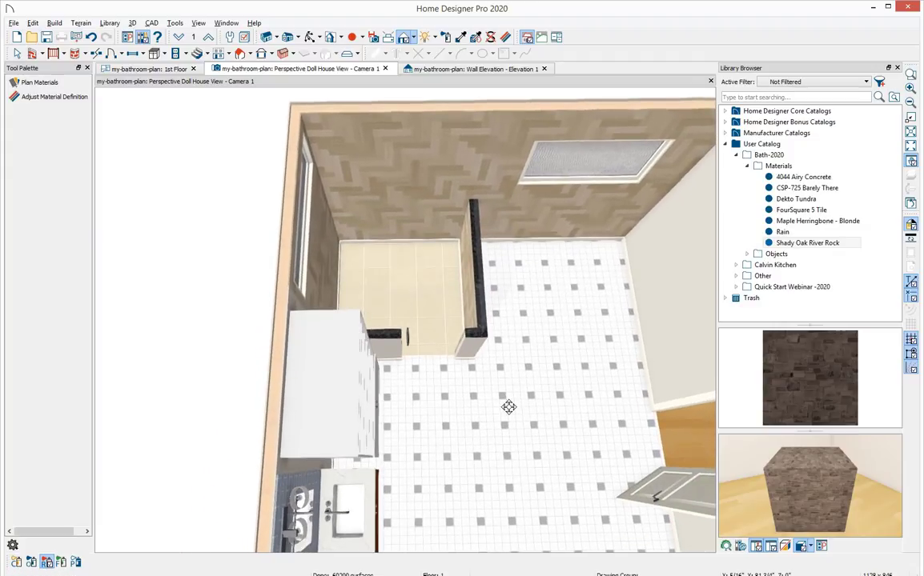
pyautogui.click(371, 268)
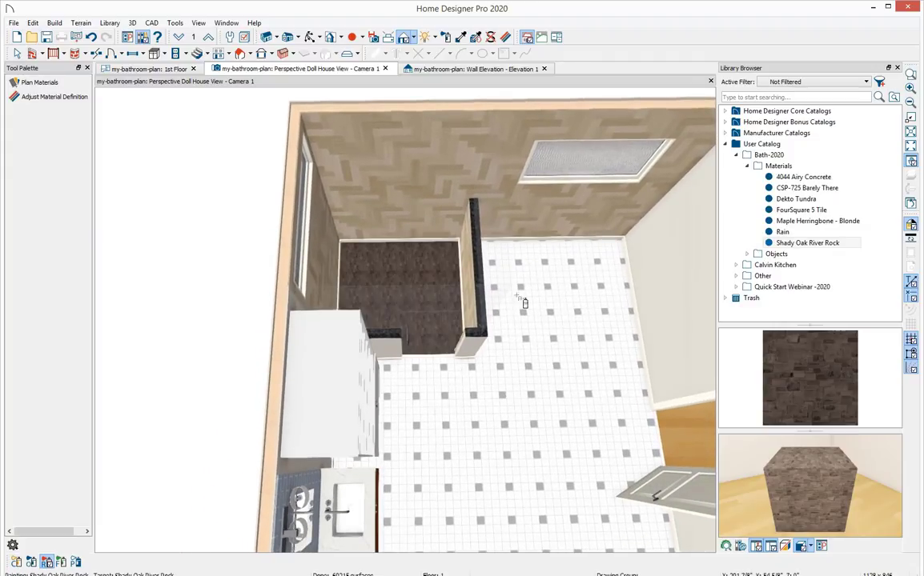
# Leave the Material Painter and orbit the view to inspect the painted shower.
pyautogui.moveTo(507, 445)
pyautogui.mouseDown(button='middle')
pyautogui.moveTo(551, 424)
pyautogui.moveTo(557, 392)
pyautogui.mouseUp(button='middle')
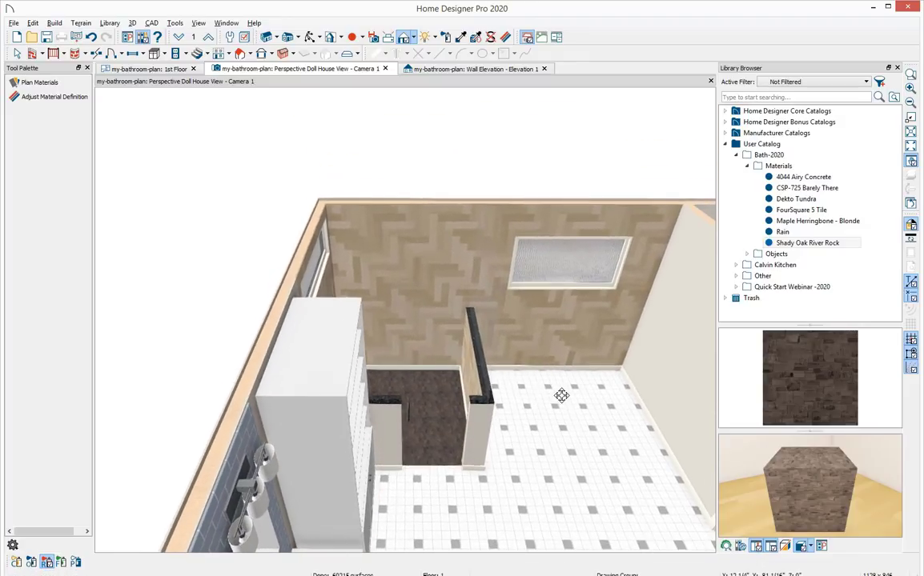
pyautogui.moveTo(543, 434); pyautogui.dragTo(470, 340, button='middle')
pyautogui.press('space')
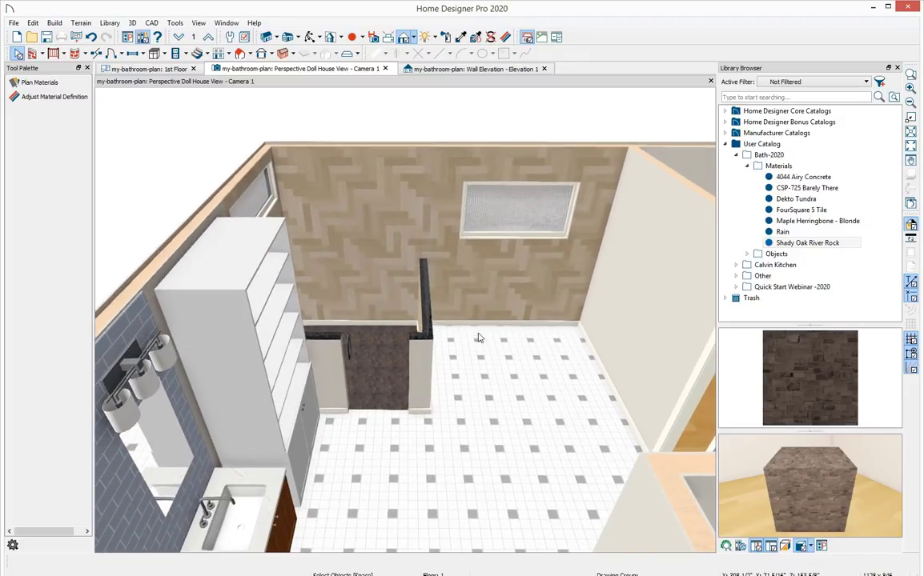
pyautogui.moveTo(525, 237); pyautogui.dragTo(518, 361, button='middle')
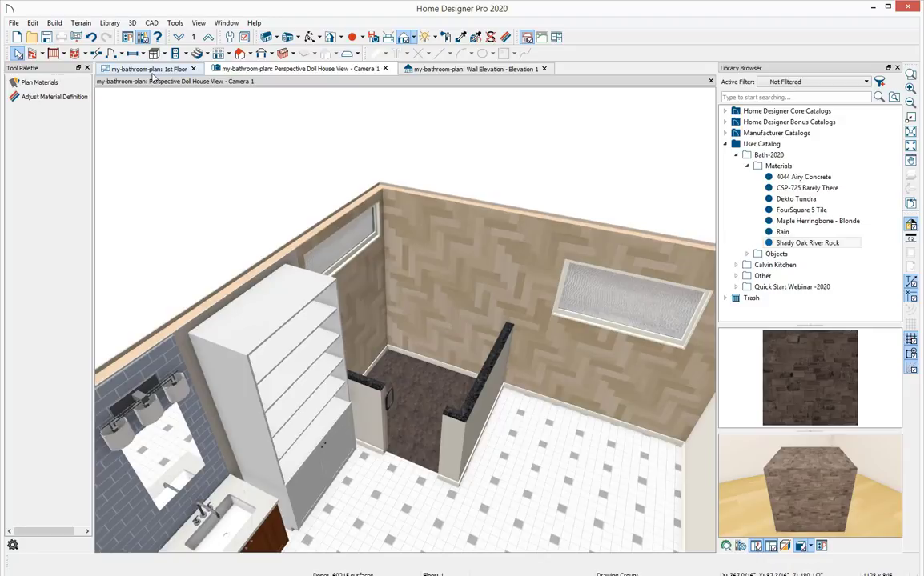
# Show the 1st Floor plan beside the 3D view and pick Shower Items from the Bath-2020 objects in the user catalog.
pyautogui.moveTo(145, 69); pyautogui.dragTo(152, 136)
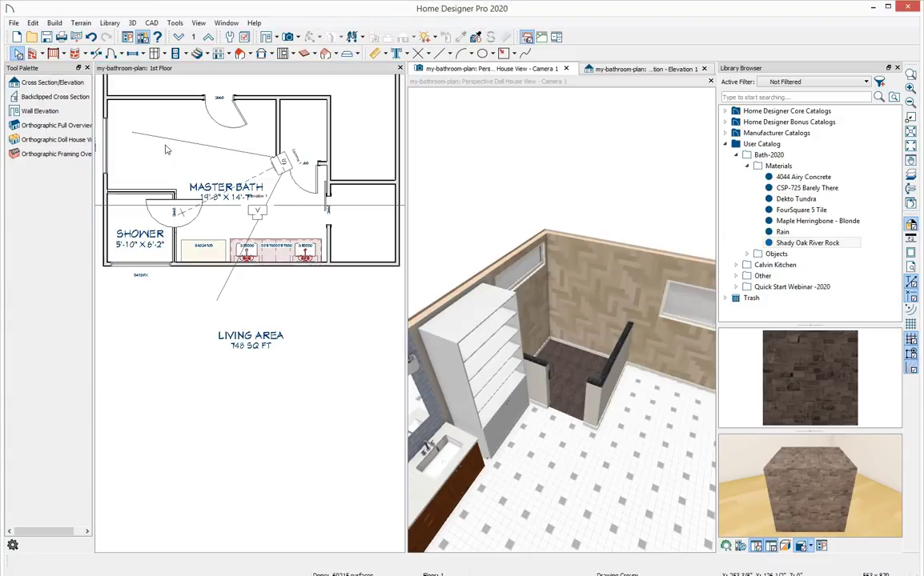
pyautogui.moveTo(191, 194); pyautogui.dragTo(192, 289, button='middle')
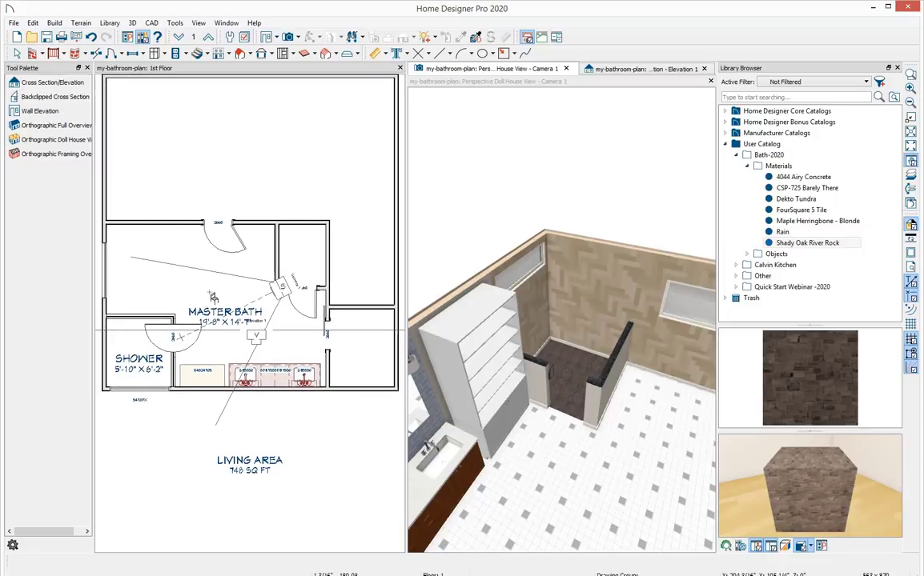
pyautogui.click(747, 166)
pyautogui.click(747, 177)
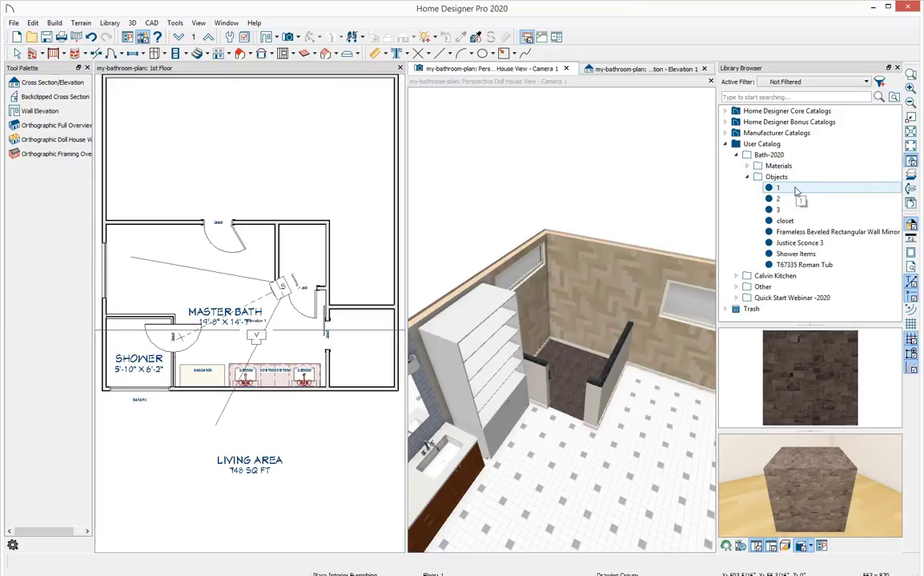
pyautogui.click(822, 255)
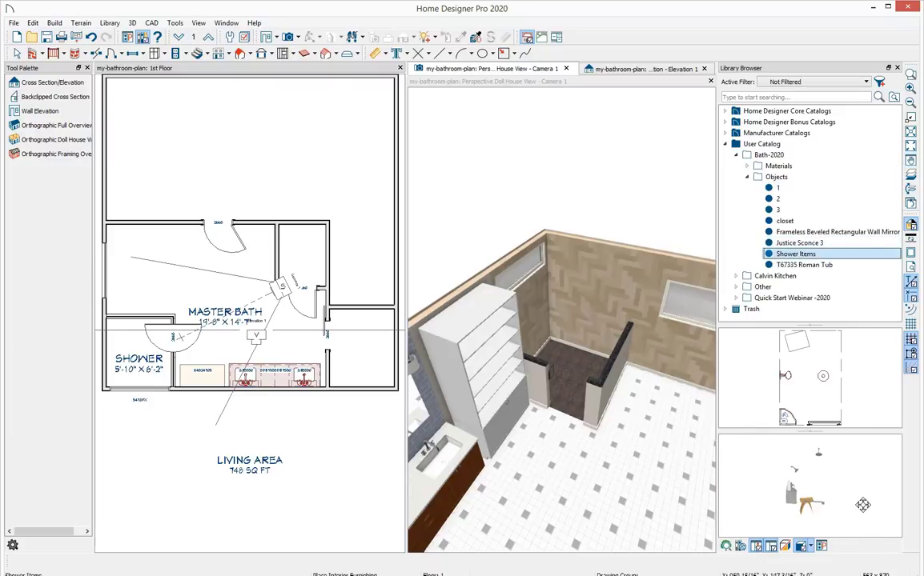
pyautogui.moveTo(862, 505); pyautogui.dragTo(783, 492)
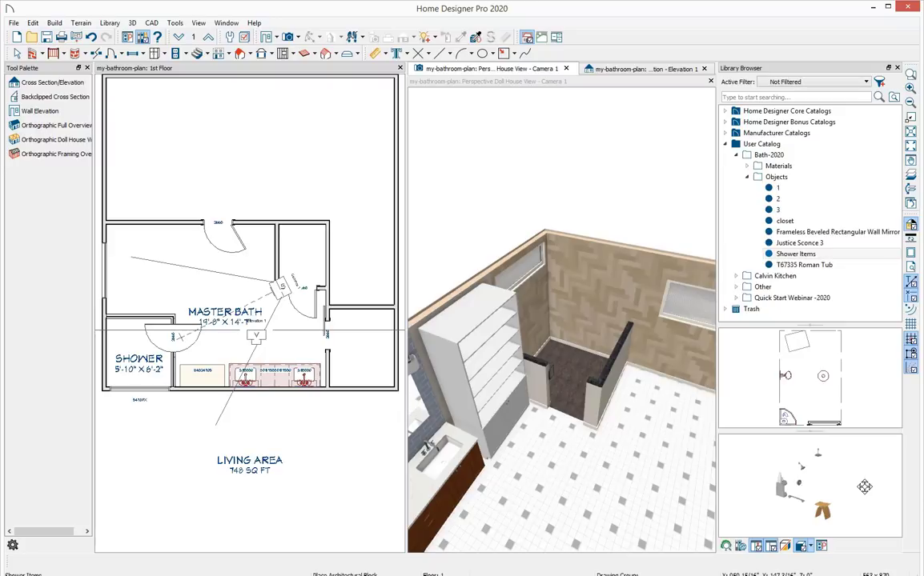
pyautogui.moveTo(865, 487)
pyautogui.mouseDown()
pyautogui.moveTo(708, 442)
pyautogui.moveTo(706, 432)
pyautogui.moveTo(715, 473)
pyautogui.moveTo(717, 436)
pyautogui.moveTo(872, 498)
pyautogui.mouseUp()
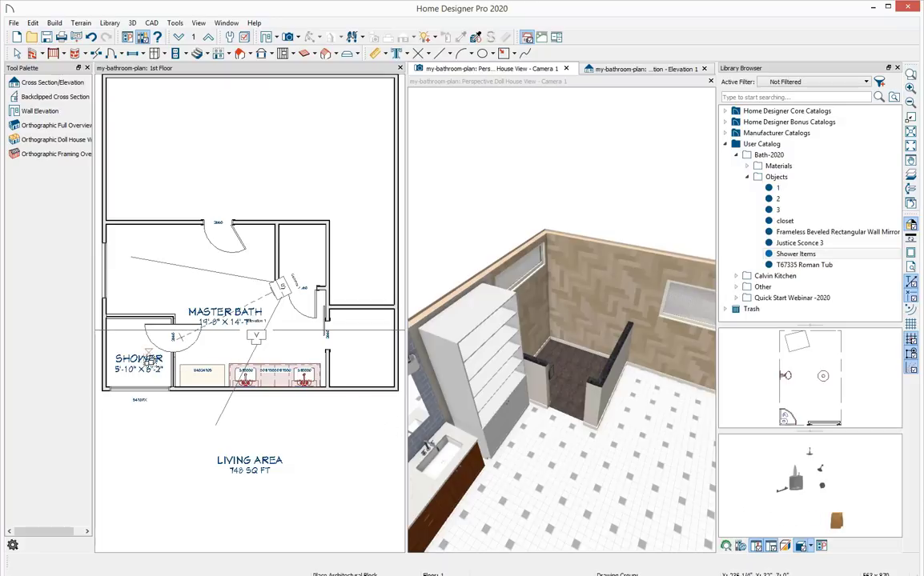
# Place the Shower Items block in the shower, rotate it, and move it into the shower's corner.
pyautogui.click(138, 360)
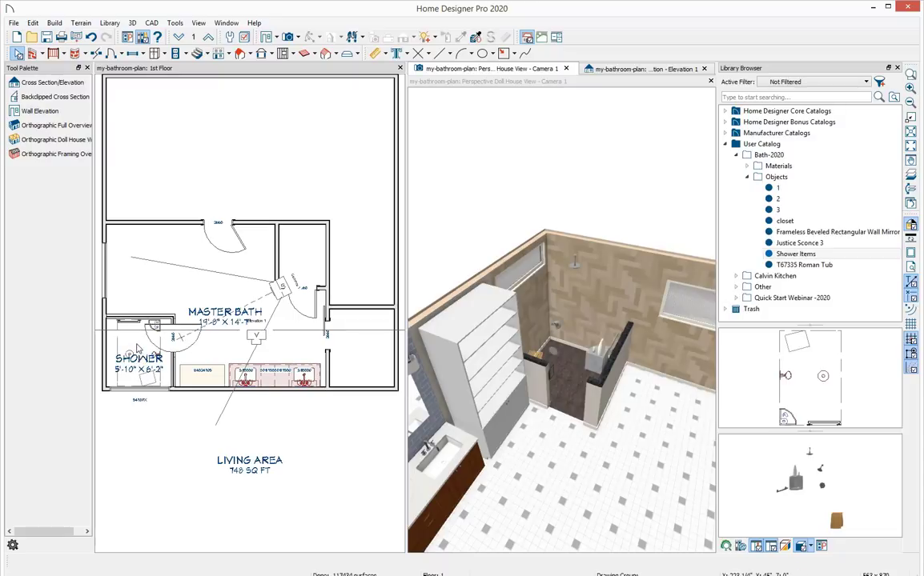
pyautogui.click(139, 360)
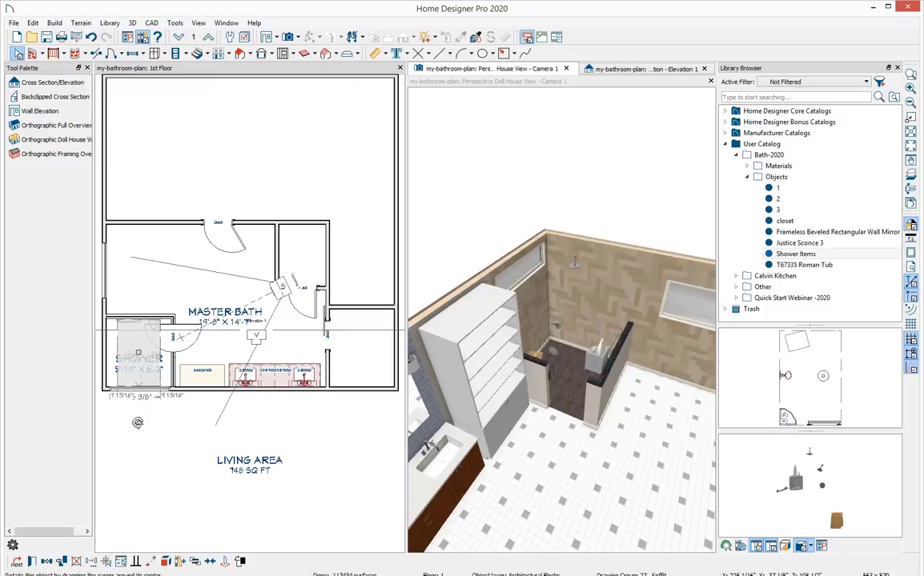
pyautogui.moveTo(122, 376); pyautogui.dragTo(92, 282)
pyautogui.moveTo(107, 317); pyautogui.dragTo(135, 303)
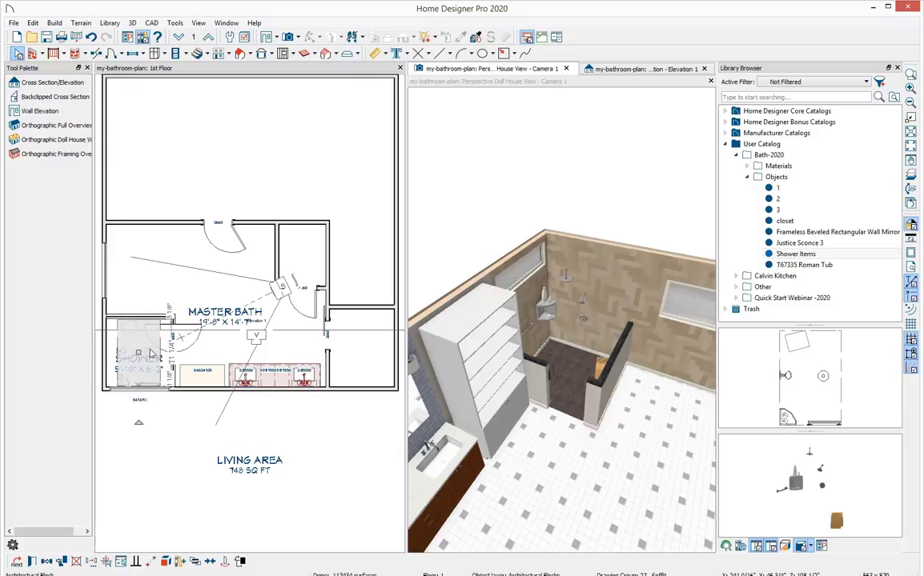
pyautogui.moveTo(137, 352); pyautogui.dragTo(128, 350)
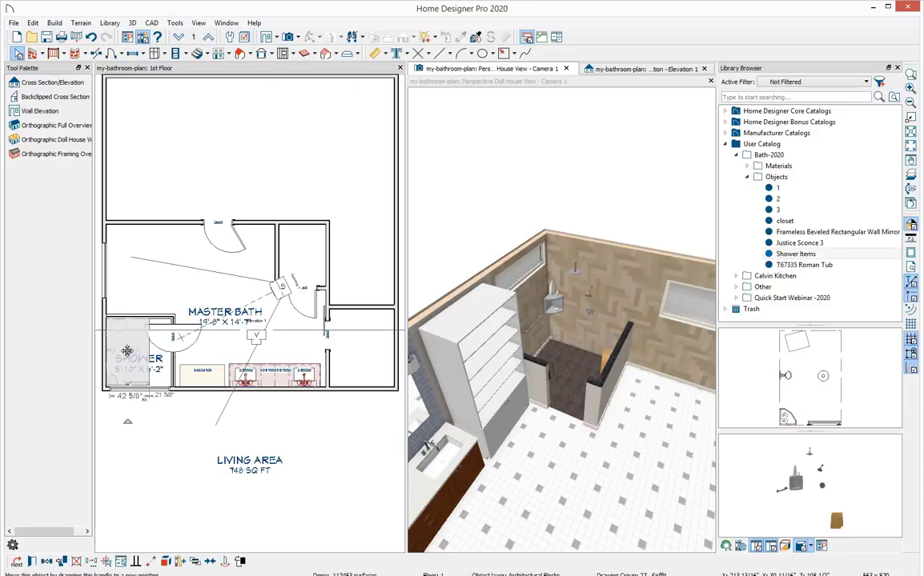
# Explode the shower items architectural block into its separate components.
pyautogui.moveTo(580, 300); pyautogui.dragTo(535, 361)
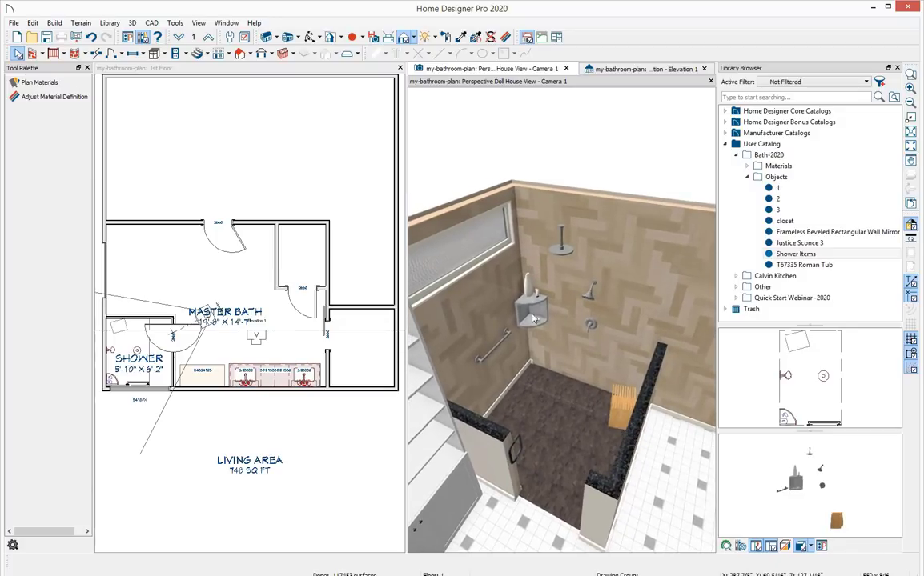
pyautogui.click(128, 346)
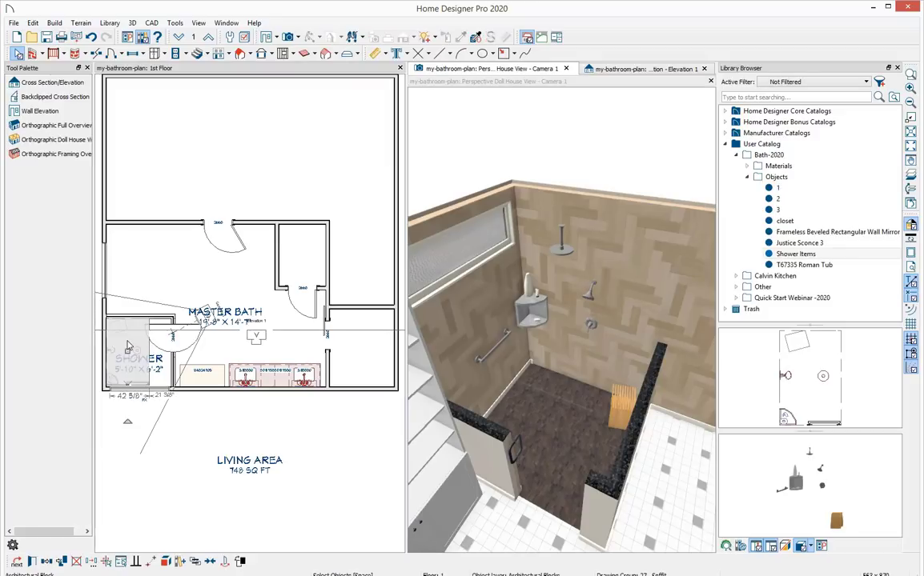
pyautogui.scroll(5, 129, 346)
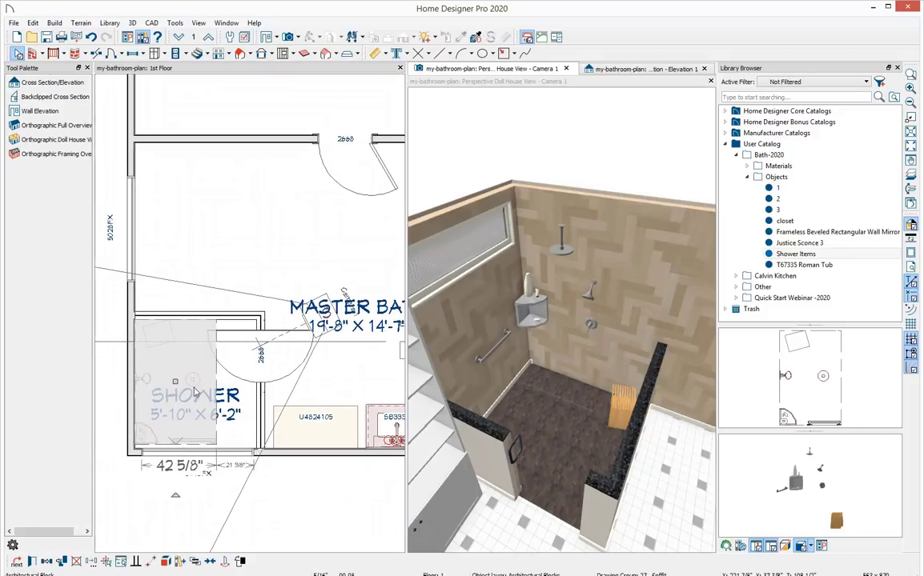
pyautogui.click(166, 562)
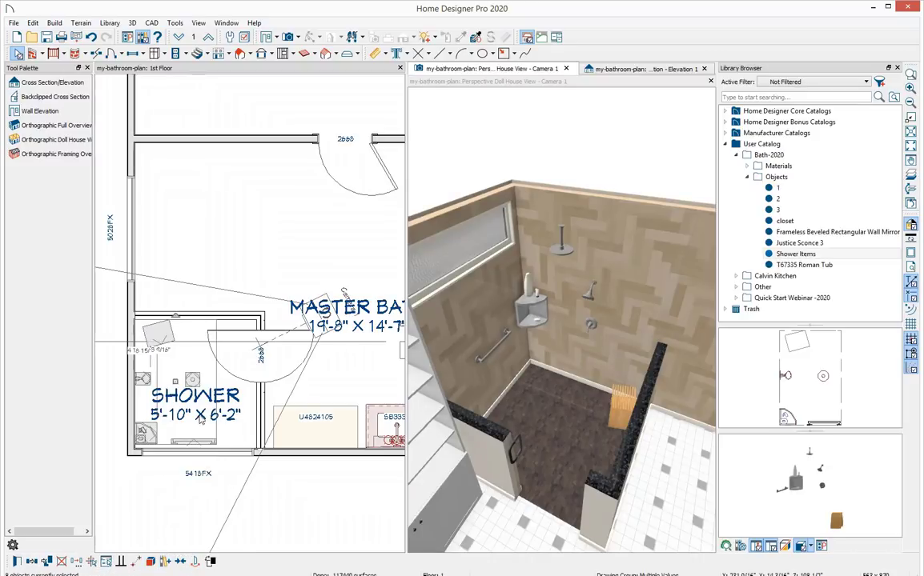
# Reposition the exploded shower components, nudging the corner shelf and sliding an item along the shower's lower wall.
pyautogui.click(163, 342)
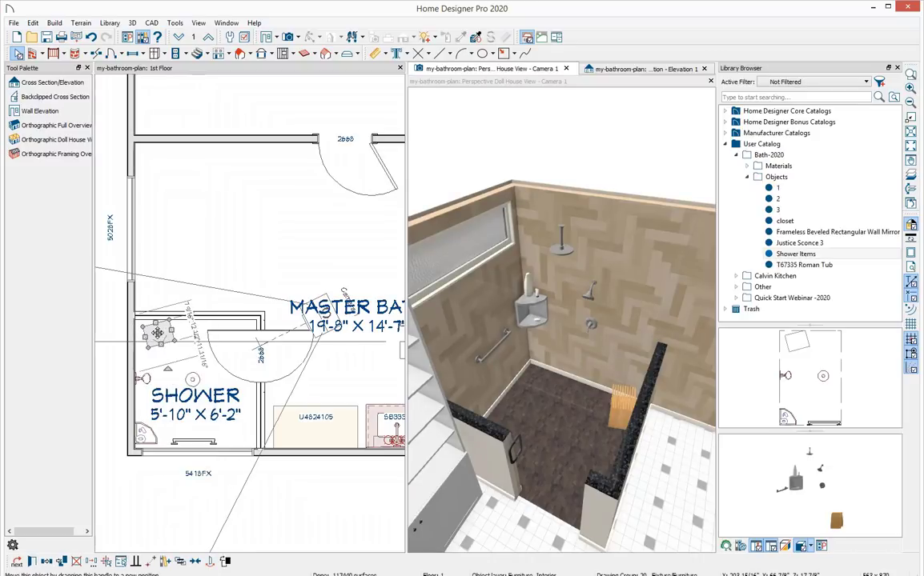
pyautogui.moveTo(158, 336); pyautogui.dragTo(157, 333)
pyautogui.click(145, 436)
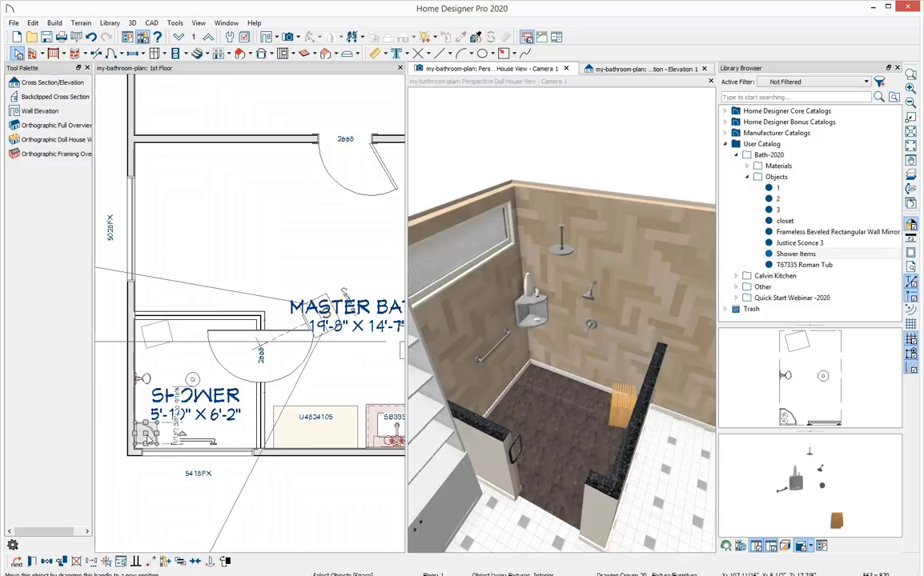
pyautogui.moveTo(146, 433); pyautogui.dragTo(192, 446)
pyautogui.click(192, 443)
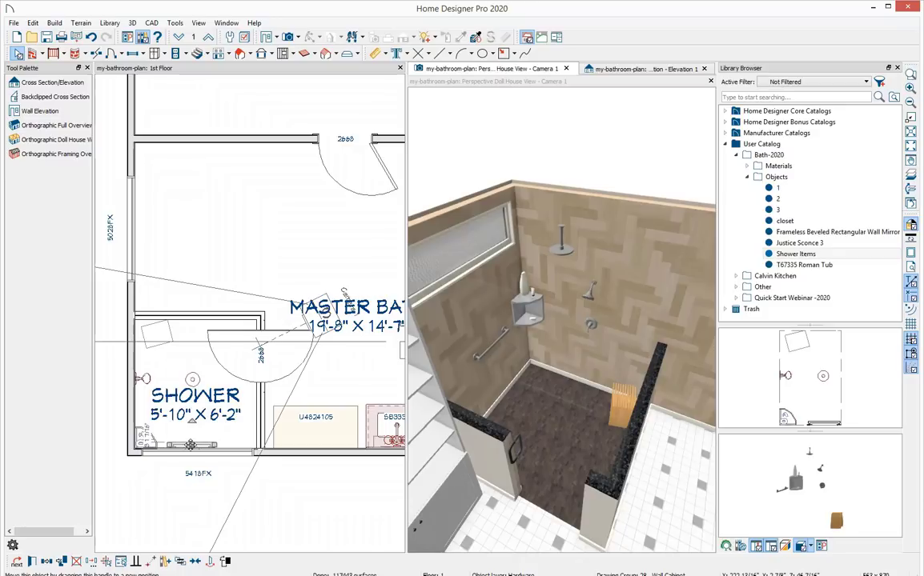
pyautogui.press('Escape')
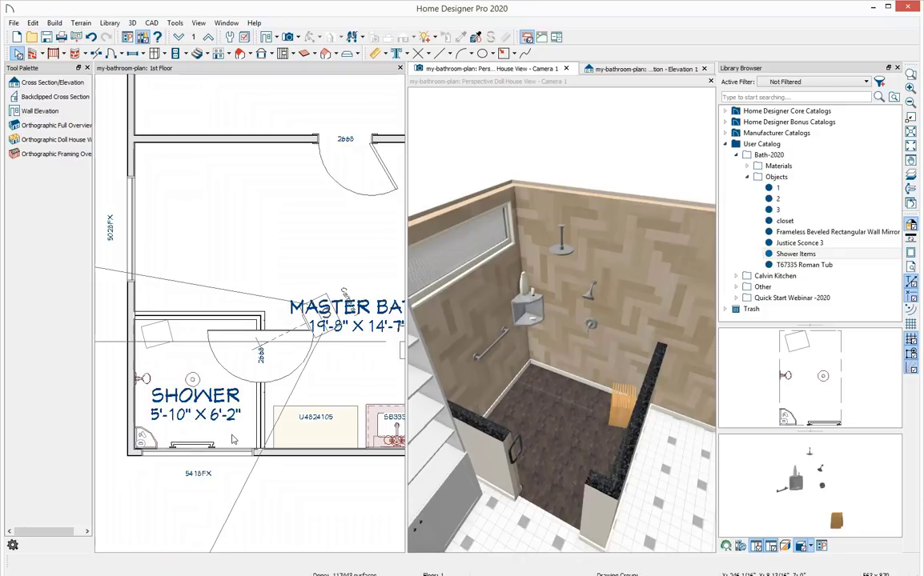
# Place the '1' rug block from the Bath-2020 objects in the middle of the master bath.
pyautogui.scroll(-3, 346, 371)
pyautogui.moveTo(346, 371); pyautogui.dragTo(268, 408, button='middle')
pyautogui.scroll(-1, 255, 405)
pyautogui.click(779, 189)
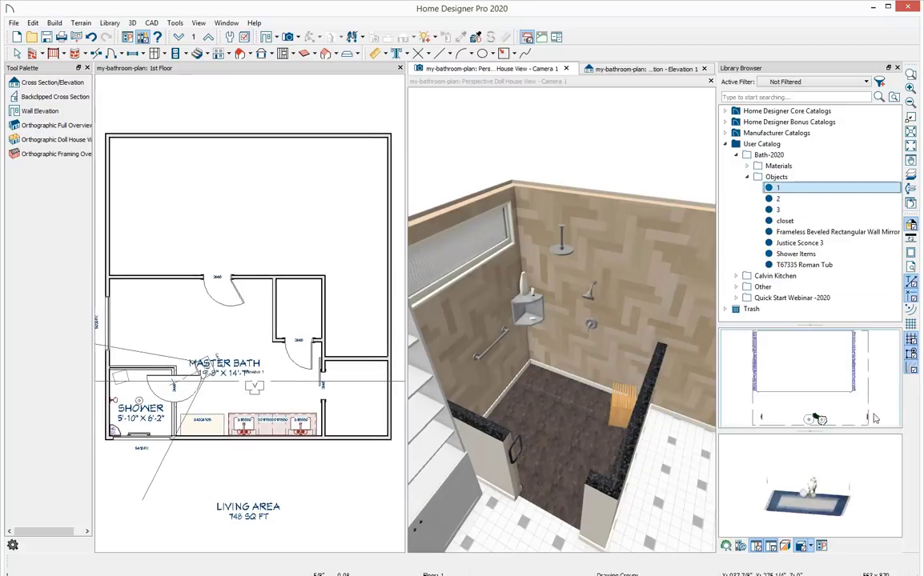
pyautogui.moveTo(859, 495); pyautogui.dragTo(825, 485)
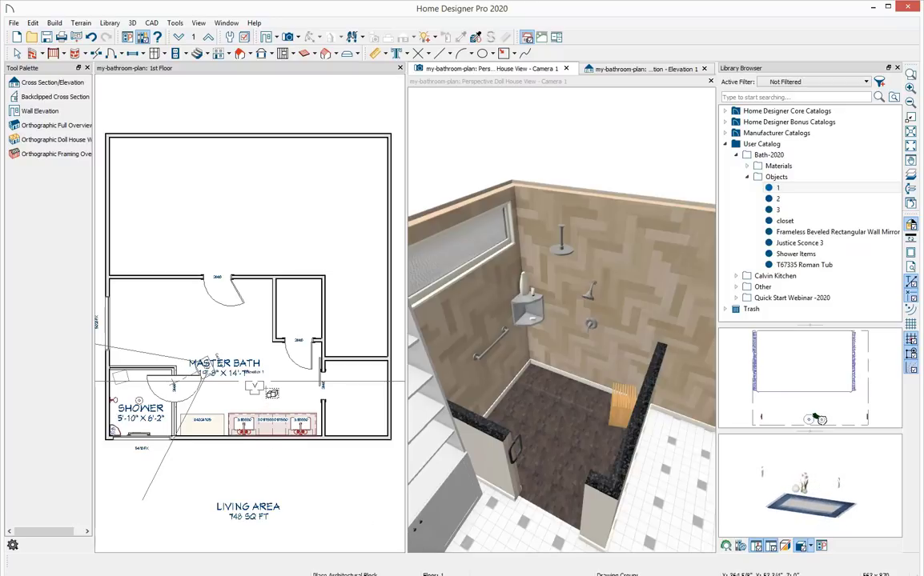
pyautogui.click(272, 393)
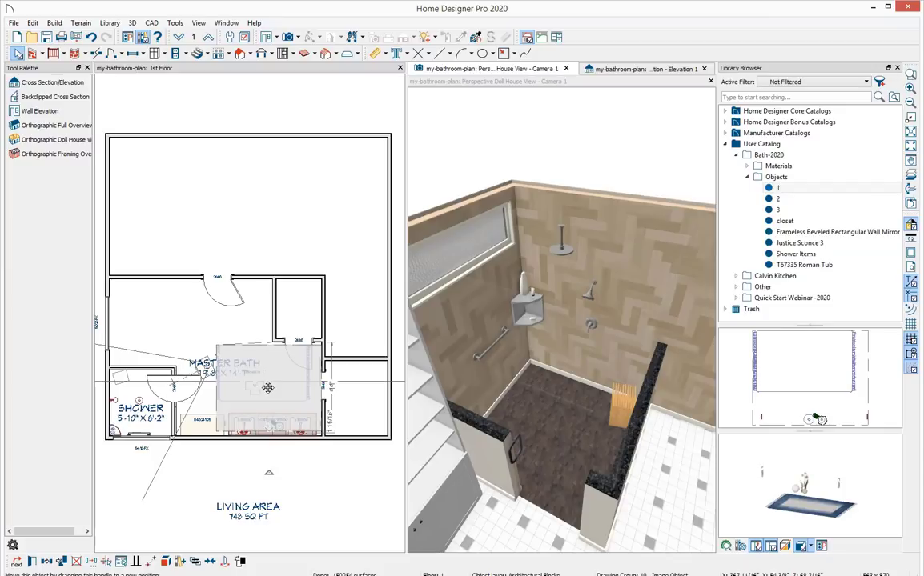
pyautogui.moveTo(268, 390); pyautogui.dragTo(272, 393)
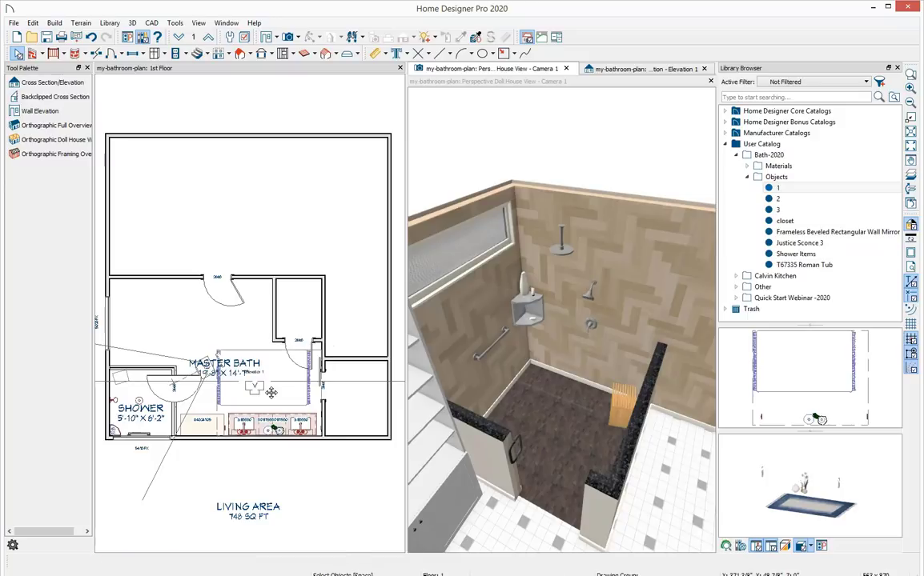
# Place the '2' decor block from the Bath-2020 objects into the bathroom plan.
pyautogui.moveTo(631, 374); pyautogui.dragTo(513, 380, button='middle')
pyautogui.moveTo(662, 333); pyautogui.dragTo(519, 422, button='middle')
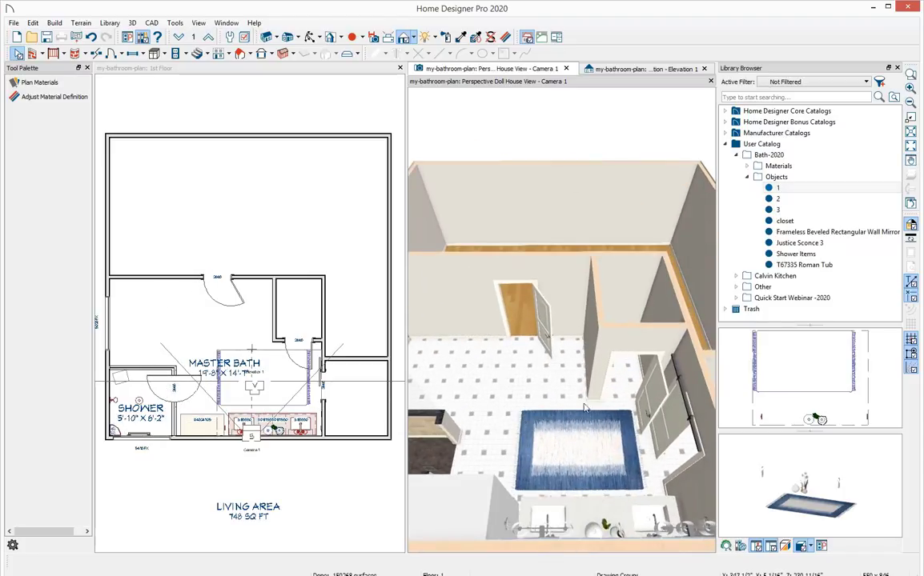
pyautogui.click(789, 201)
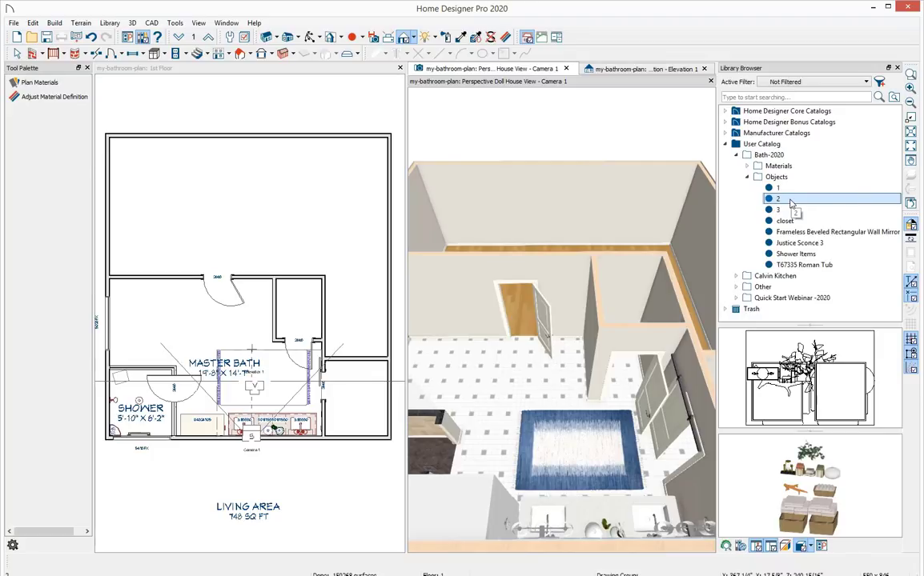
pyautogui.moveTo(456, 368); pyautogui.dragTo(574, 372, button='middle')
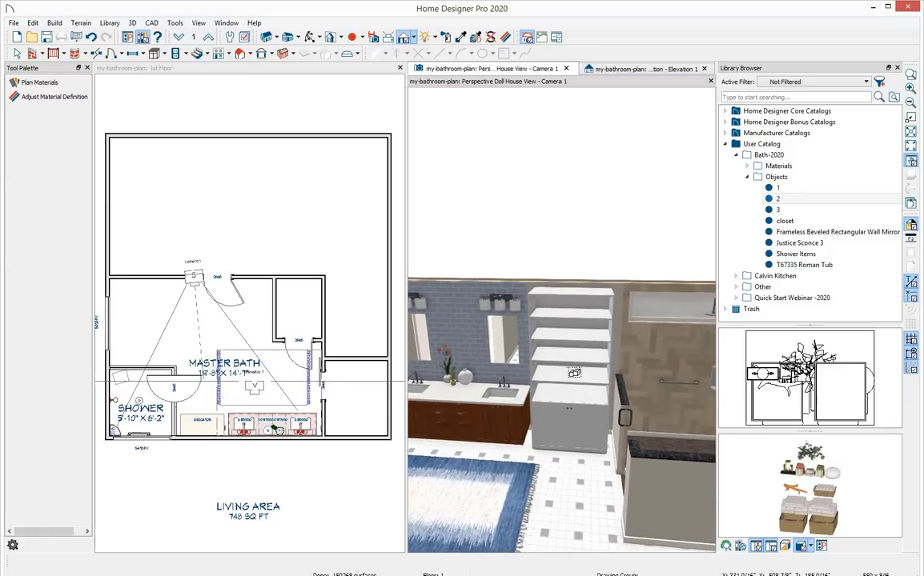
pyautogui.click(357, 474)
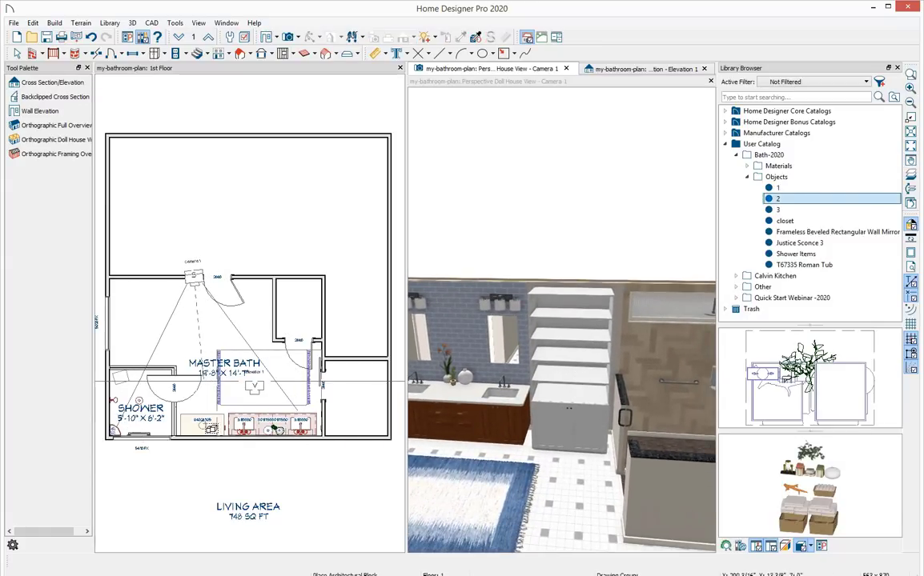
# Place the '3' block with the tub, towel ladder and toilet accessories into the master bath.
pyautogui.moveTo(658, 417); pyautogui.dragTo(523, 438)
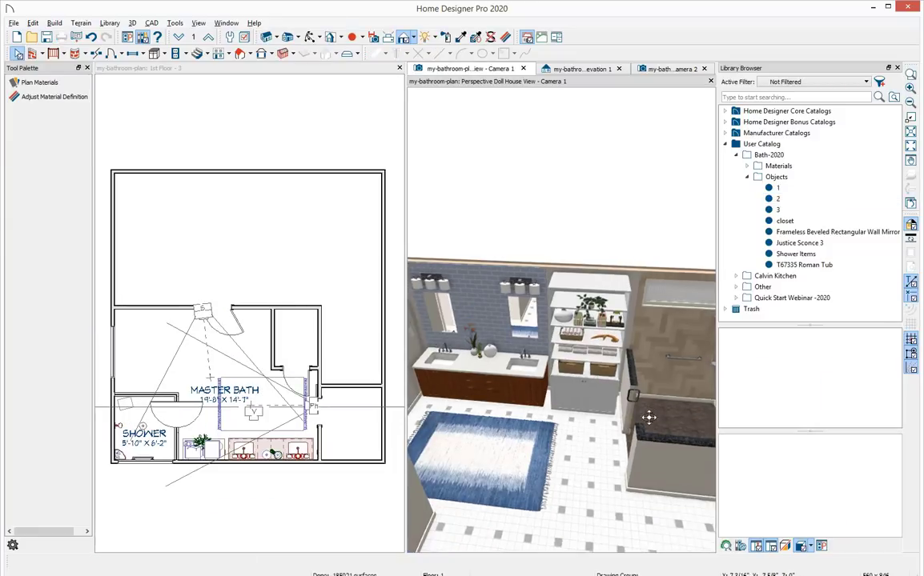
pyautogui.moveTo(584, 424); pyautogui.dragTo(548, 409, button='middle')
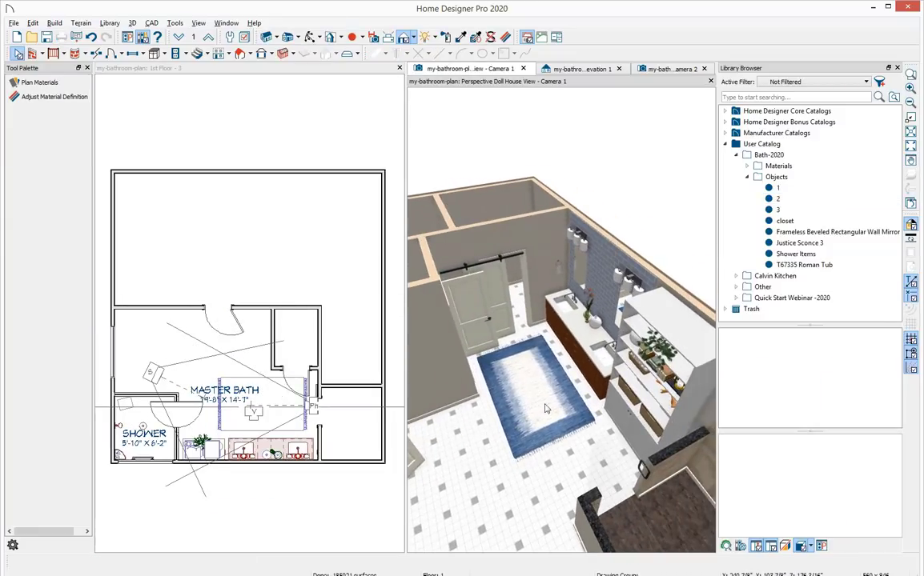
pyautogui.moveTo(622, 368); pyautogui.dragTo(482, 395)
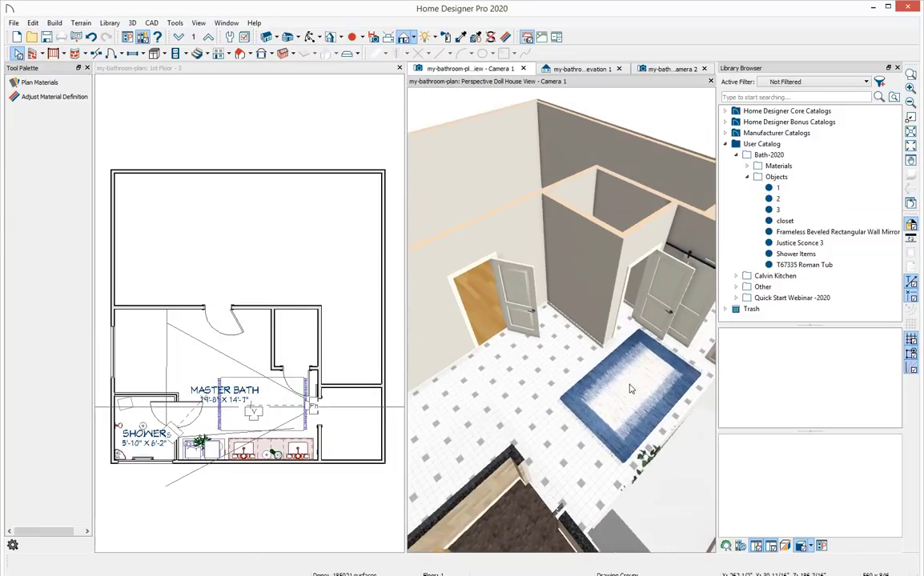
pyautogui.moveTo(570, 351); pyautogui.dragTo(514, 393)
pyautogui.scroll(-6, 530, 369)
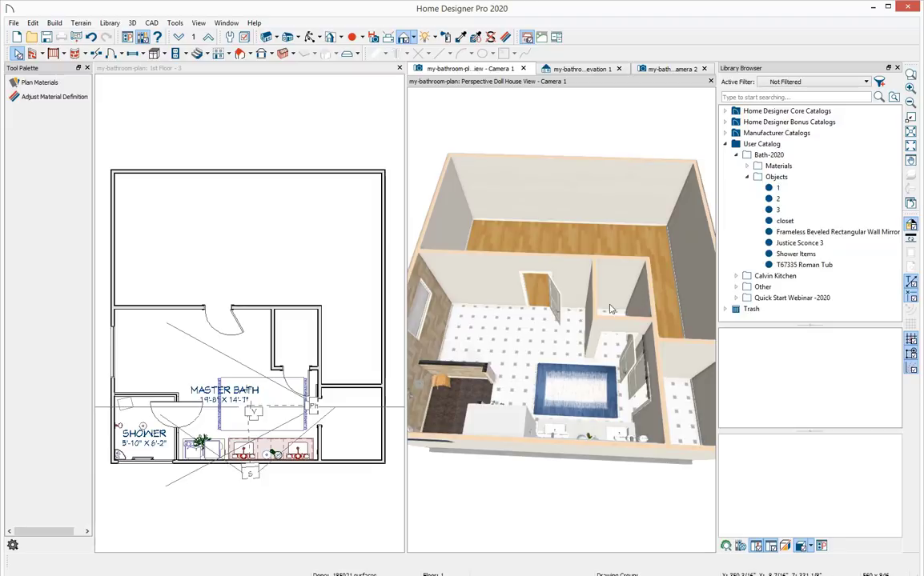
pyautogui.click(772, 212)
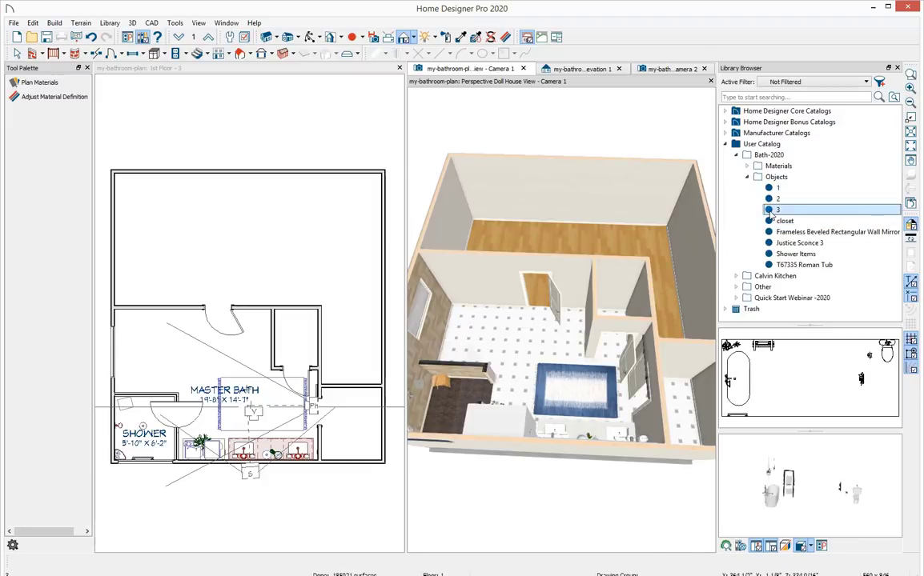
pyautogui.click(198, 357)
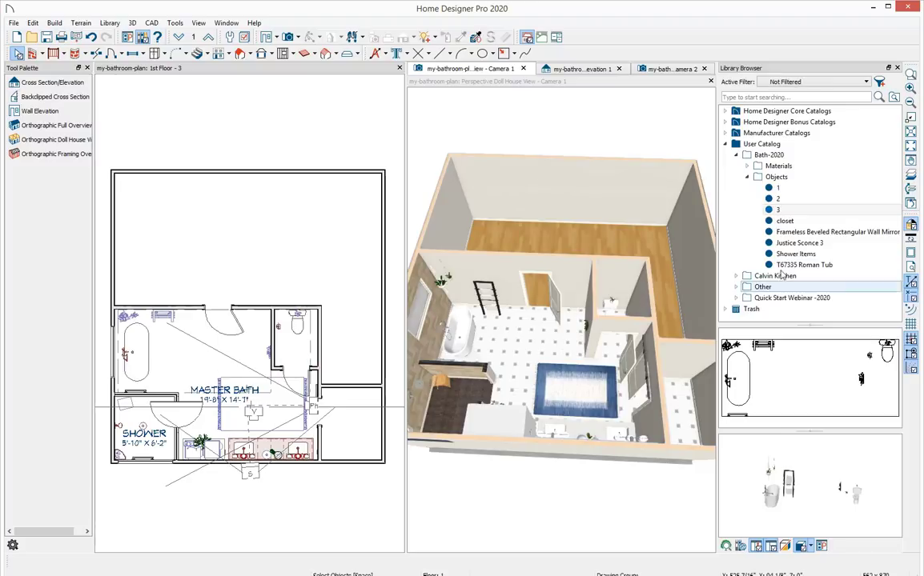
# Place the closet block in the small room next to the vanity wall.
pyautogui.click(816, 222)
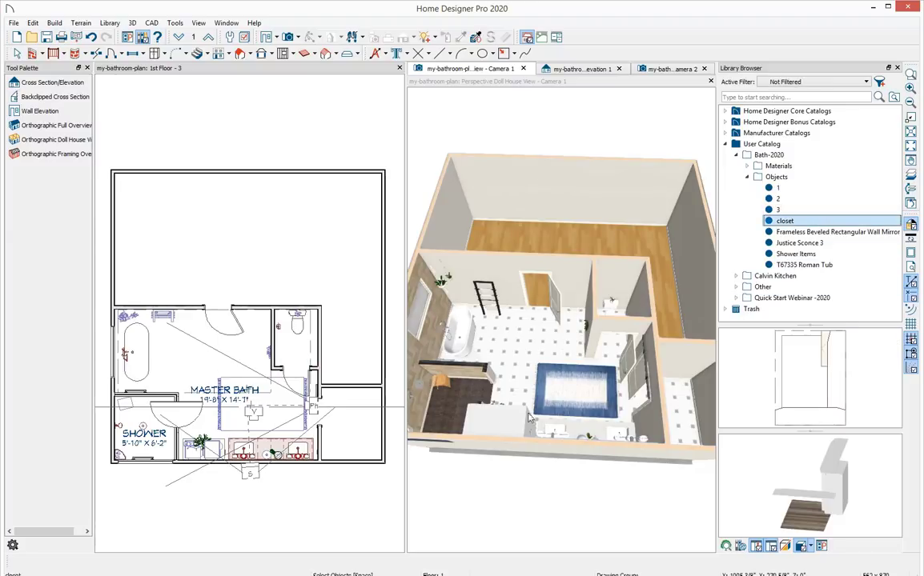
pyautogui.click(353, 430)
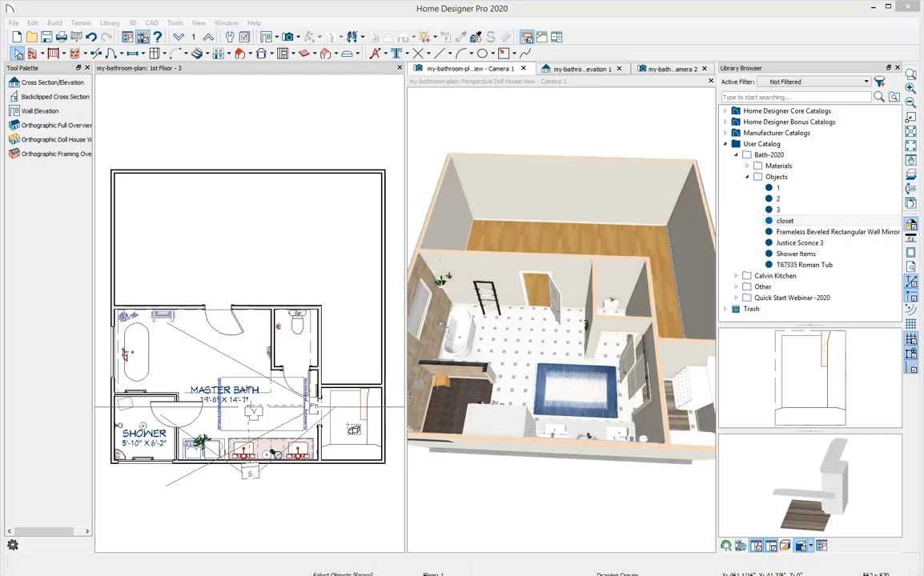
pyautogui.moveTo(406, 412); pyautogui.dragTo(370, 412)
# Orbit the 3D view to inspect the placed furnishings, then re-dock the floor plan as a full tab.
pyautogui.click(548, 388)
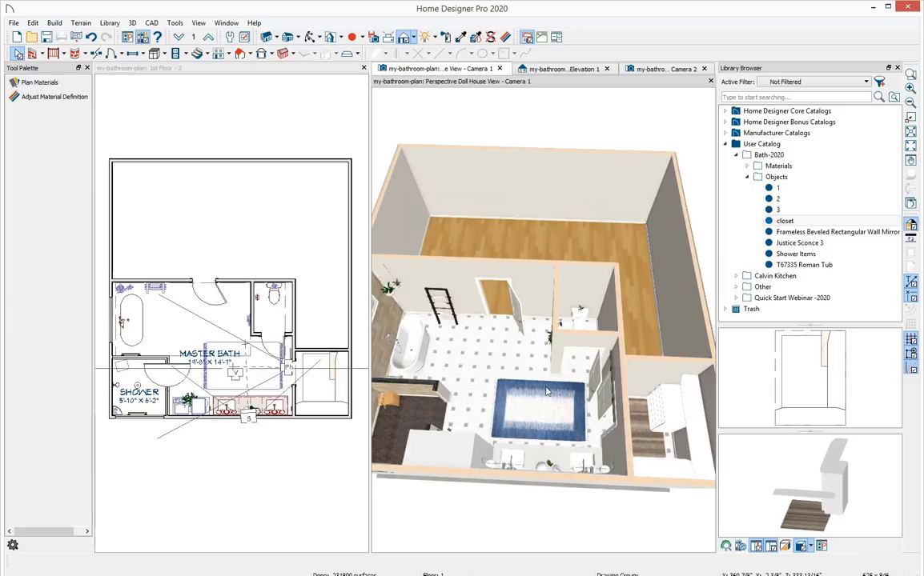
pyautogui.moveTo(571, 395); pyautogui.dragTo(522, 429)
pyautogui.moveTo(523, 430); pyautogui.dragTo(590, 413, button='middle')
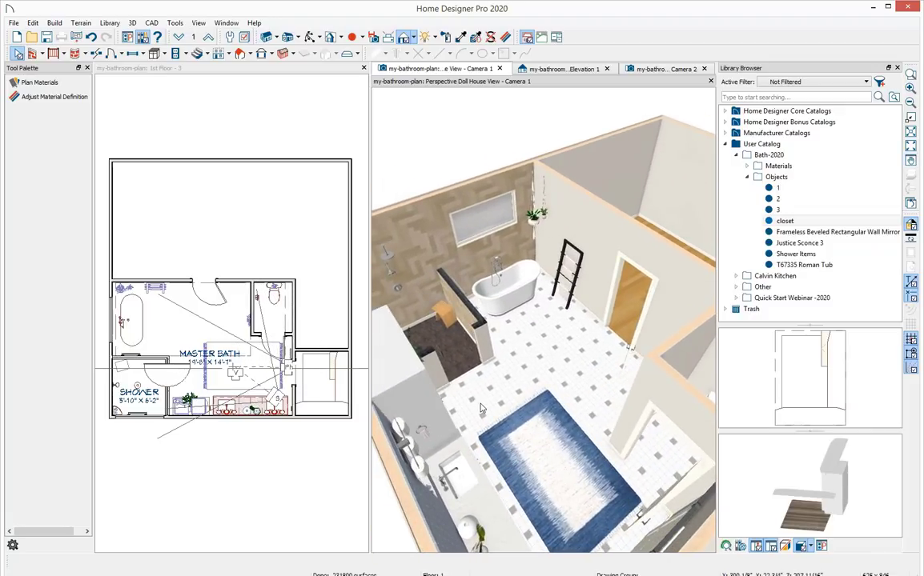
pyautogui.moveTo(475, 398); pyautogui.dragTo(584, 406)
pyautogui.moveTo(489, 445); pyautogui.dragTo(501, 444)
pyautogui.moveTo(501, 444); pyautogui.dragTo(591, 410, button='middle')
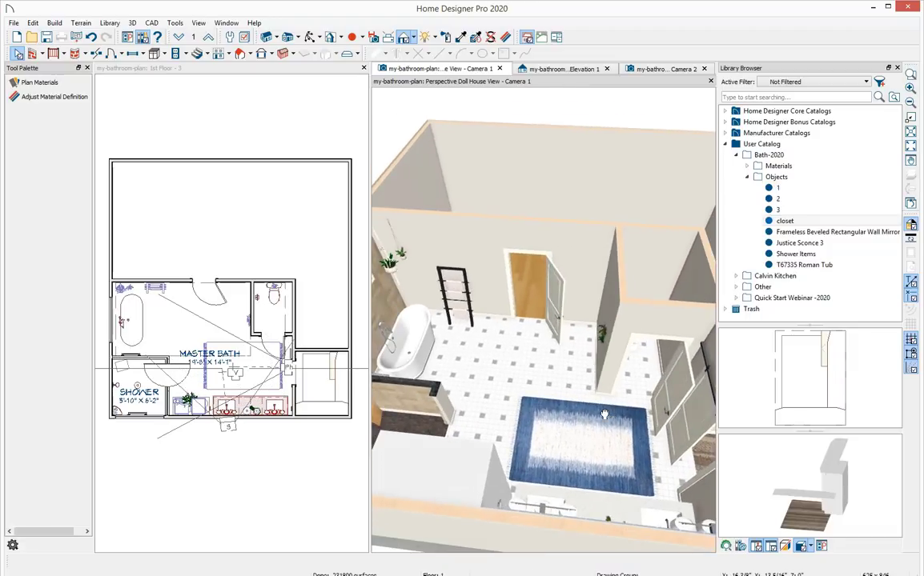
pyautogui.scroll(-3, 593, 409)
pyautogui.moveTo(594, 409); pyautogui.dragTo(519, 390)
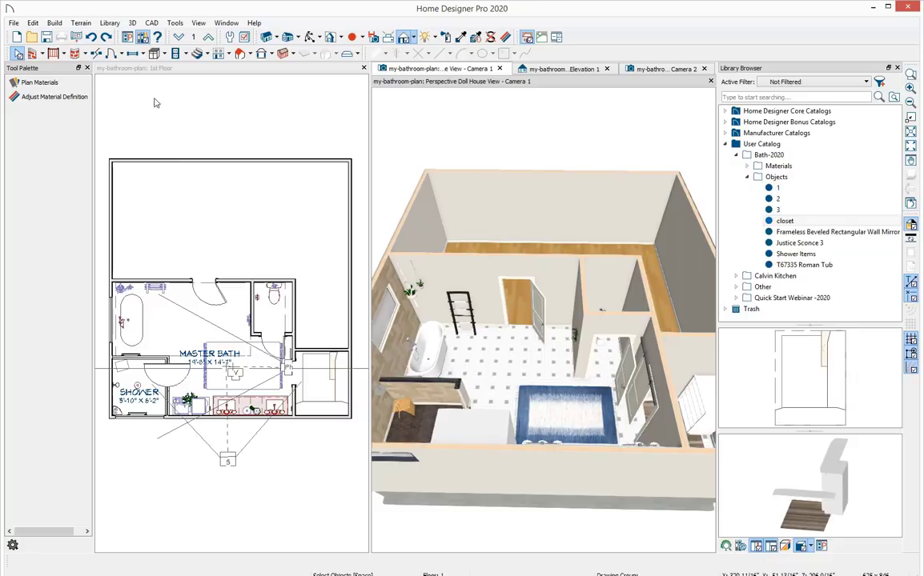
pyautogui.moveTo(138, 72); pyautogui.dragTo(323, 249)
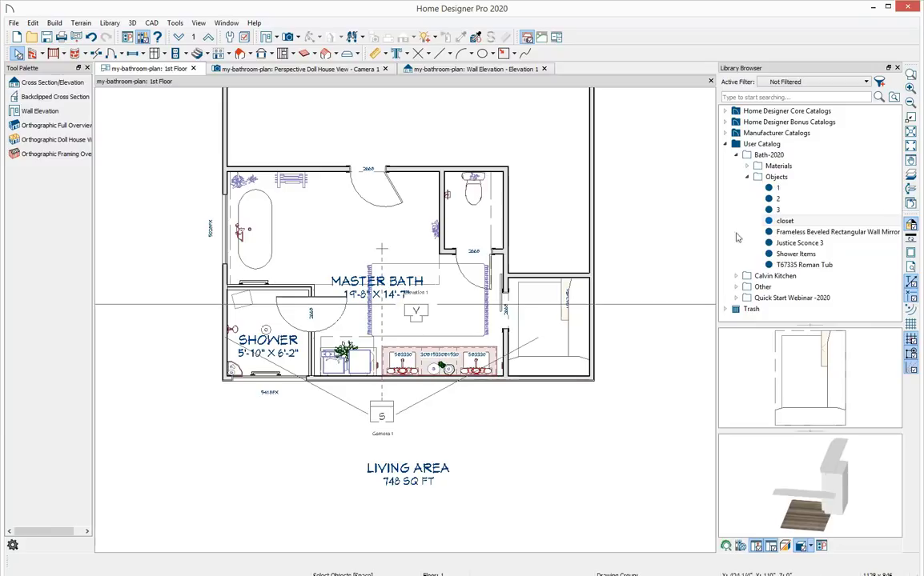
# Close the library browser and use Auto Place Outlets to add electrical outlets to the master bath.
pyautogui.click(898, 68)
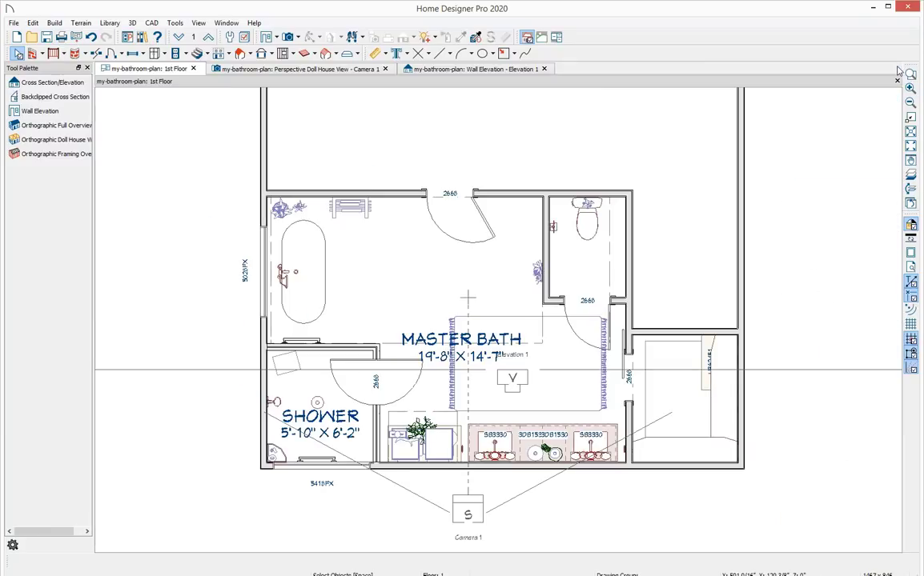
pyautogui.click(176, 54)
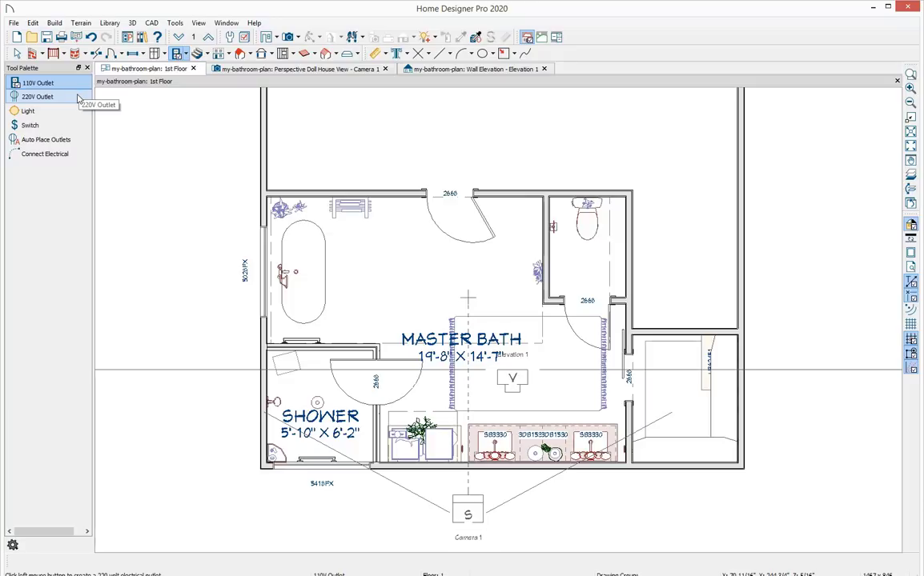
pyautogui.click(80, 144)
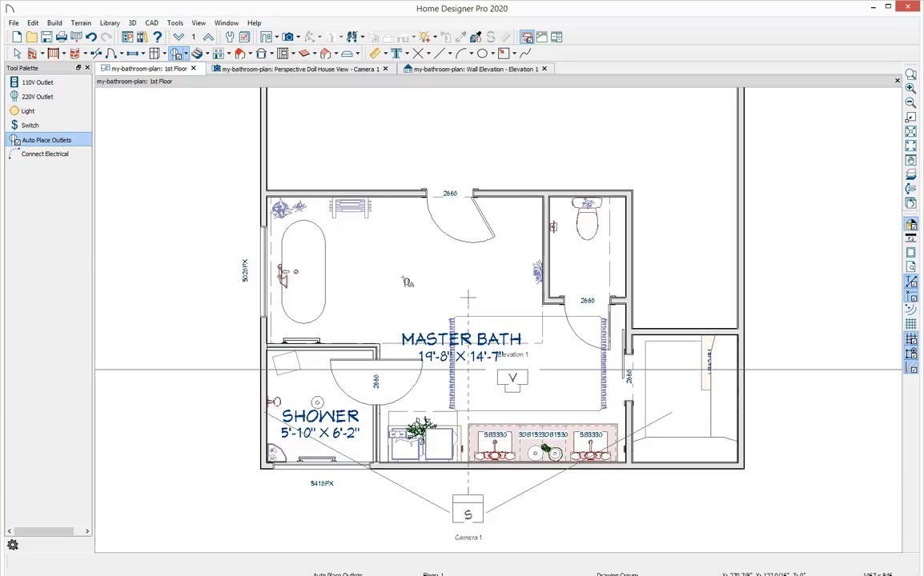
pyautogui.press('space')
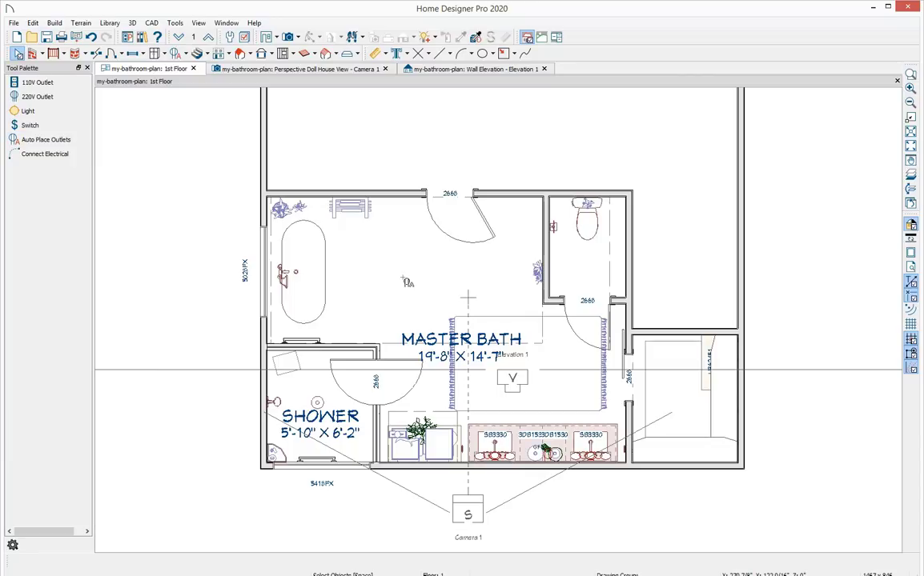
pyautogui.scroll(3, 560, 460)
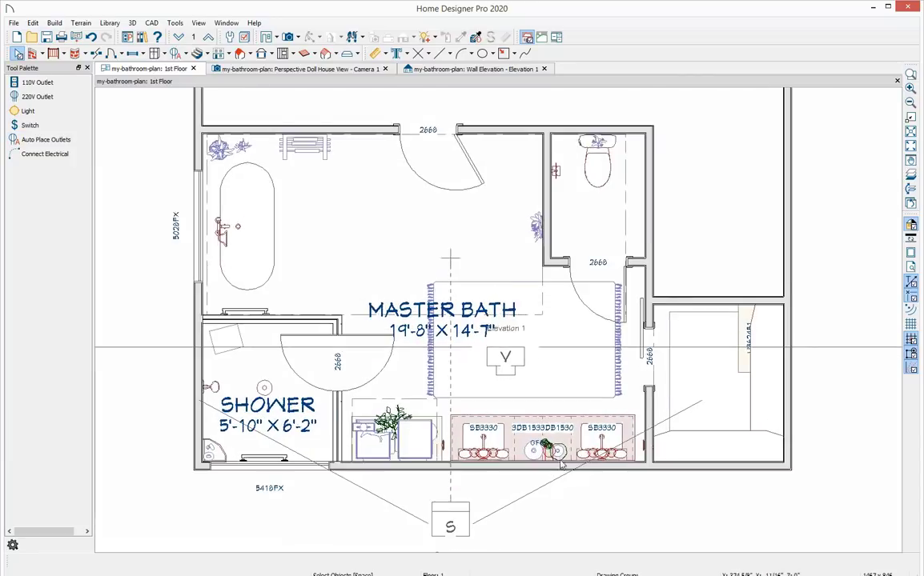
pyautogui.scroll(3, 573, 460)
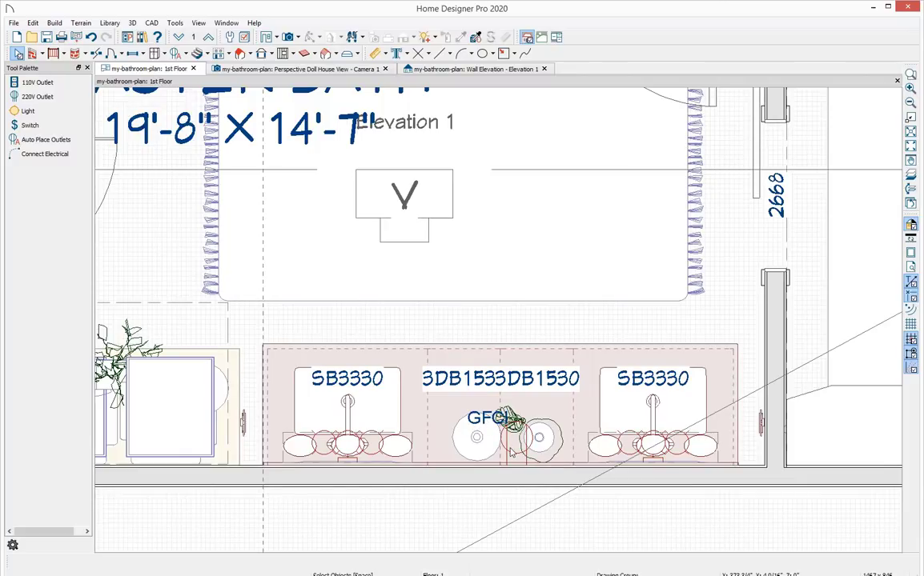
pyautogui.scroll(-3, 466, 323)
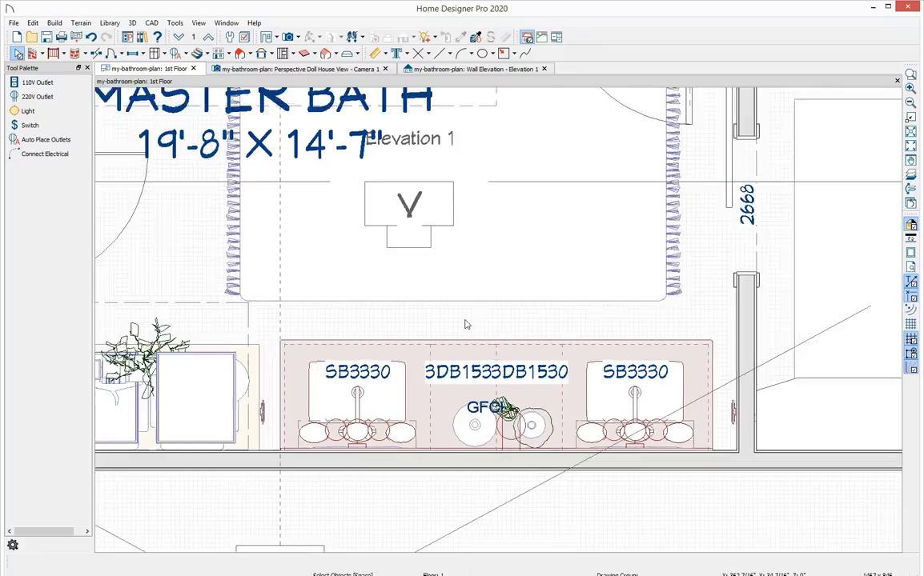
# In the wall elevation, copy the vanity's GFCI outlet to the left end of the backsplash.
pyautogui.click(479, 69)
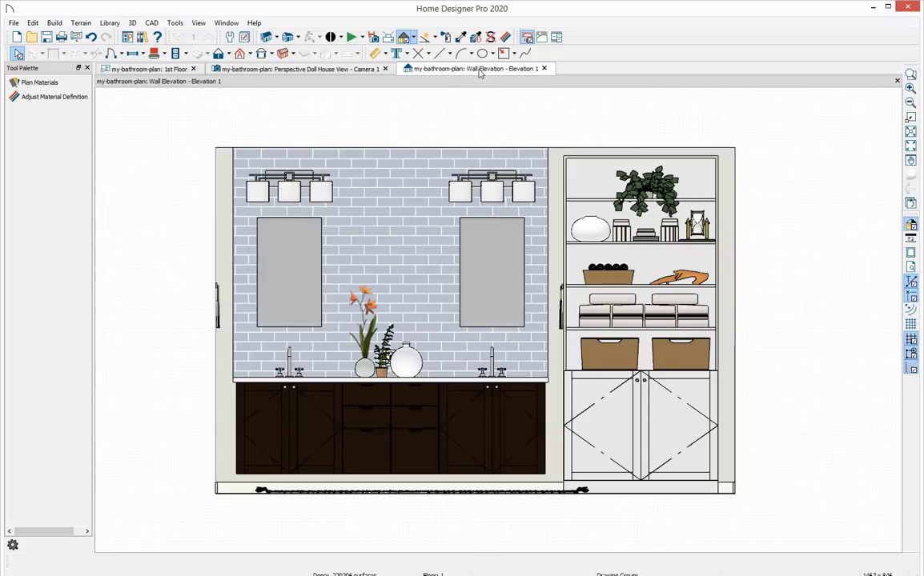
pyautogui.scroll(3, 362, 340)
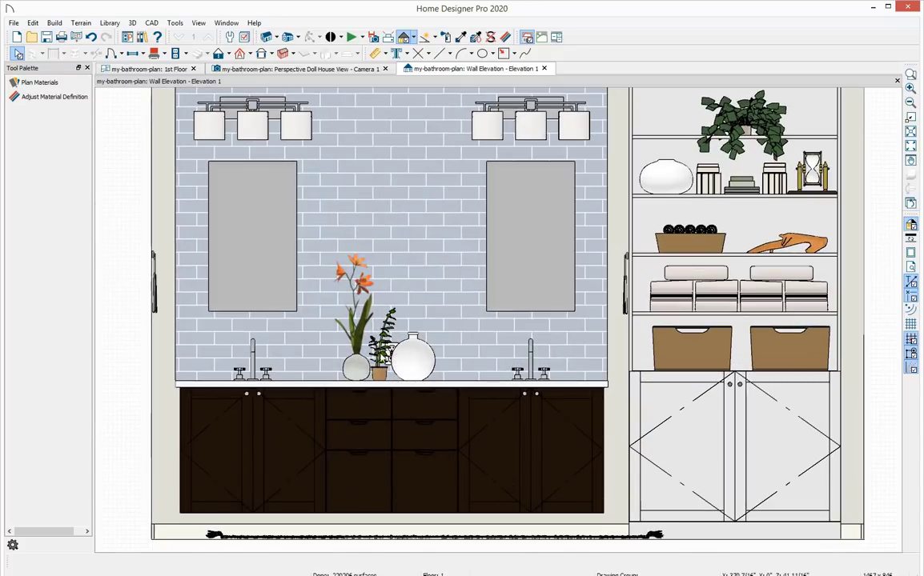
pyautogui.click(390, 344)
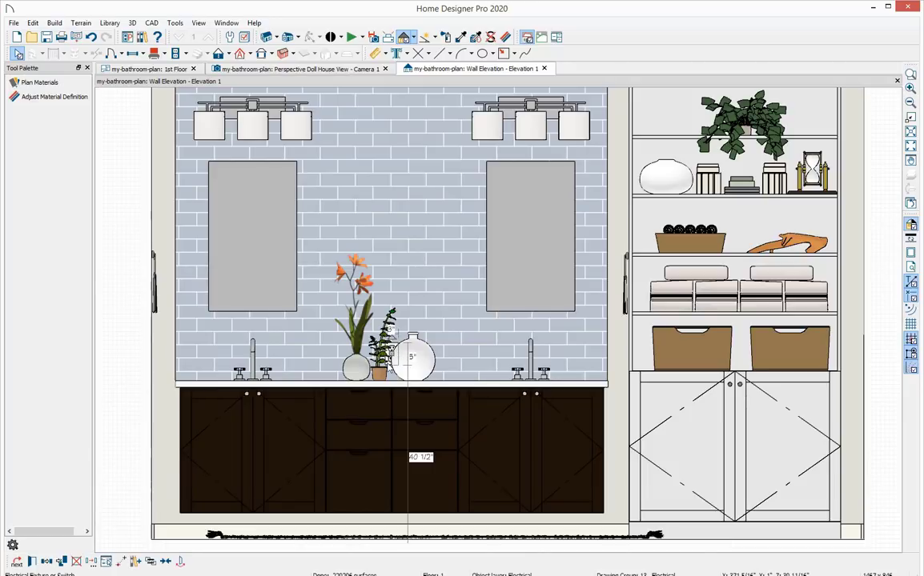
pyautogui.scroll(-1, 412, 361)
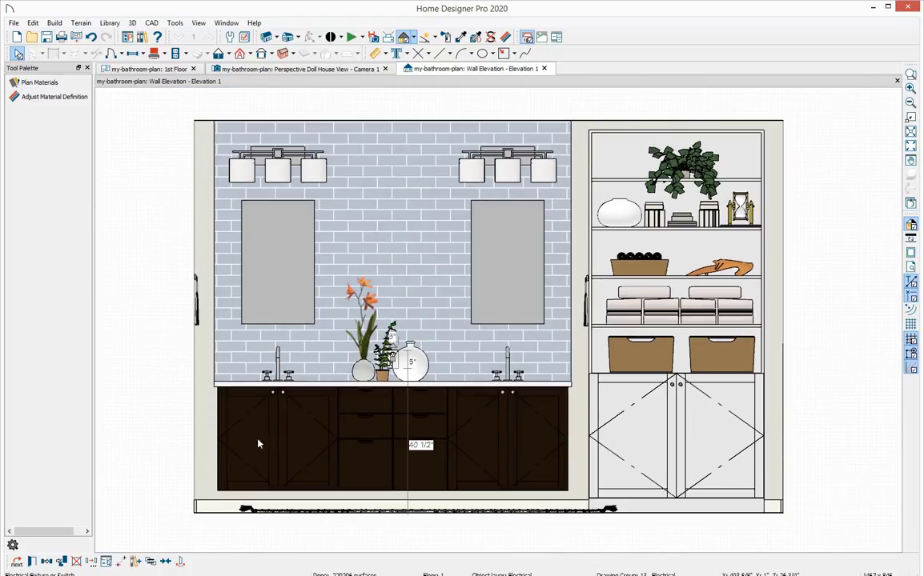
pyautogui.click(48, 563)
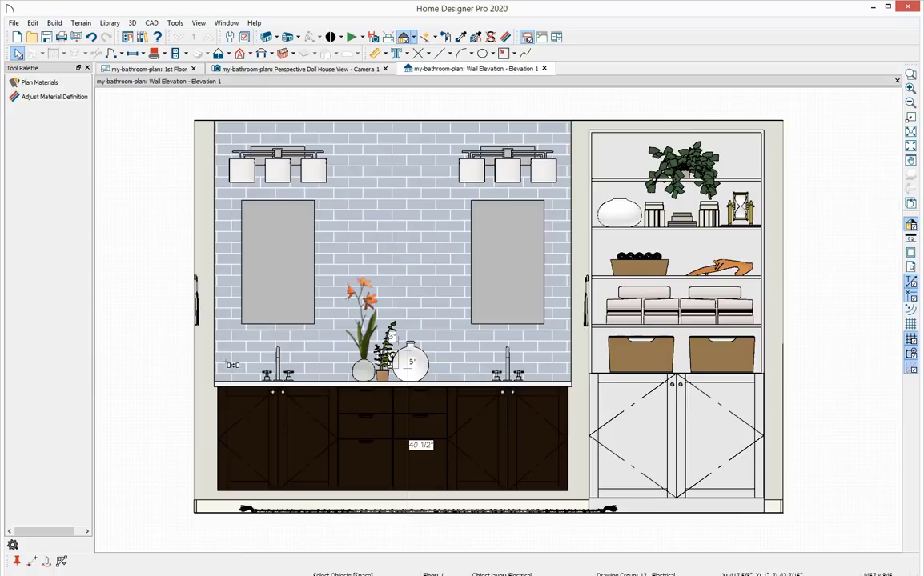
pyautogui.click(231, 361)
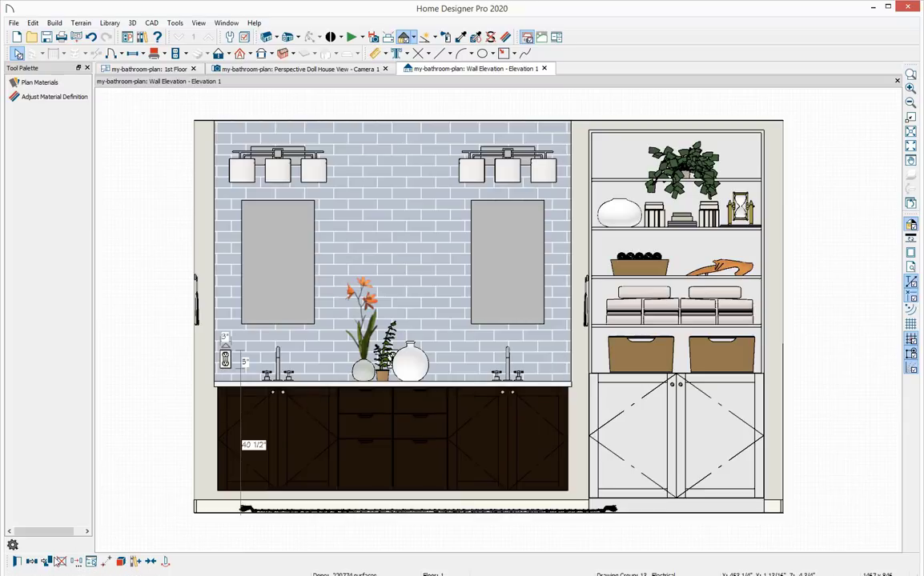
# Reflect a copy of that outlet about the vanity's centre so it sits at the right end of the backsplash.
pyautogui.click(48, 563)
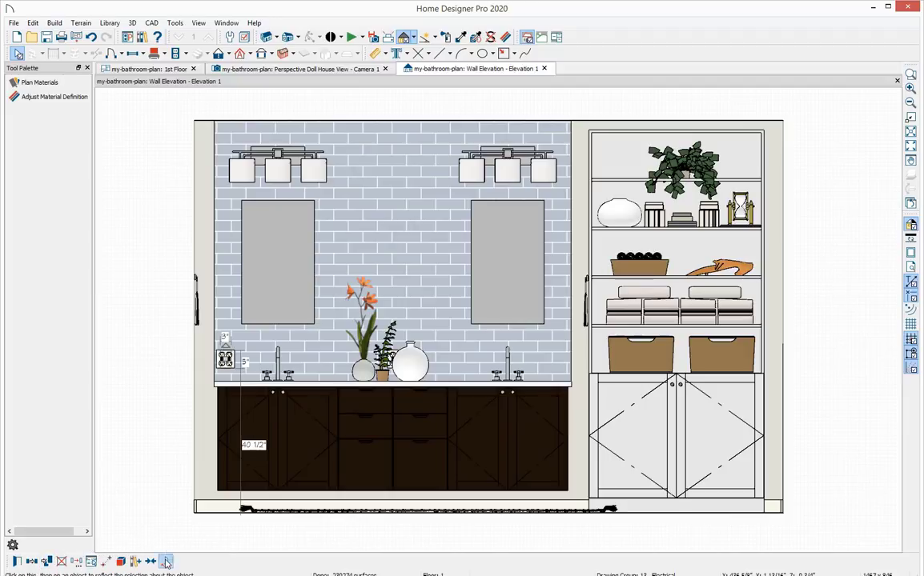
pyautogui.click(390, 490)
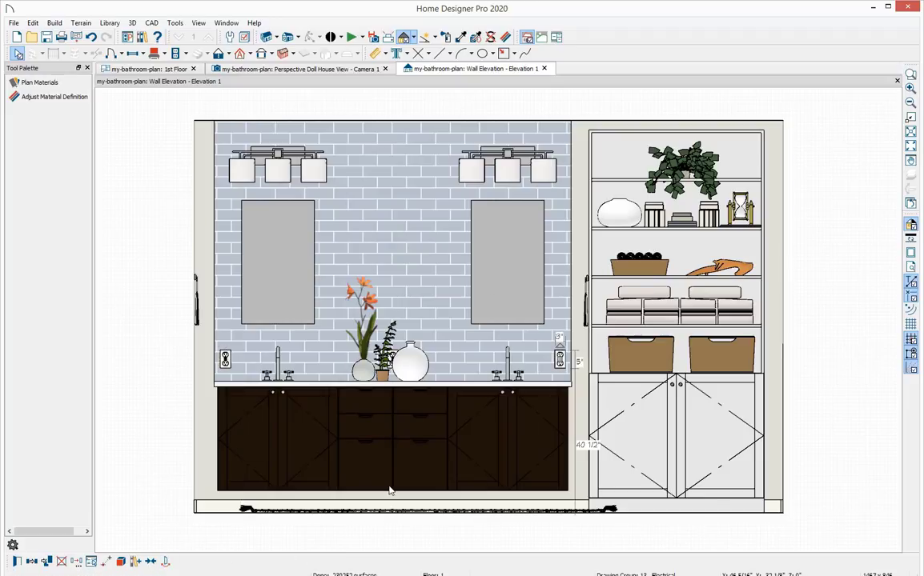
pyautogui.press('Escape')
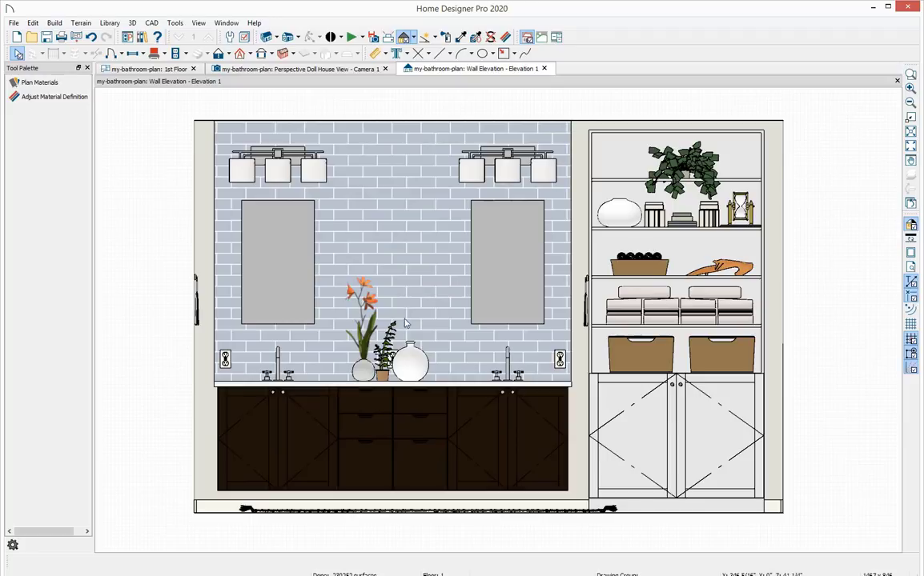
# Return to the floor plan and place a ceiling light above the tub area of the master bath.
pyautogui.click(120, 69)
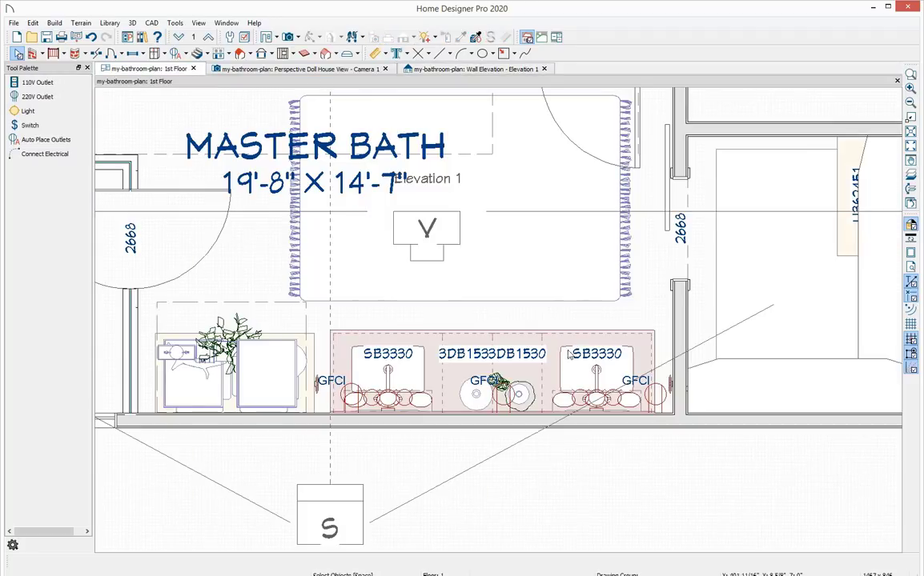
pyautogui.moveTo(493, 212); pyautogui.dragTo(503, 336, button='middle')
pyautogui.scroll(-1, 532, 367)
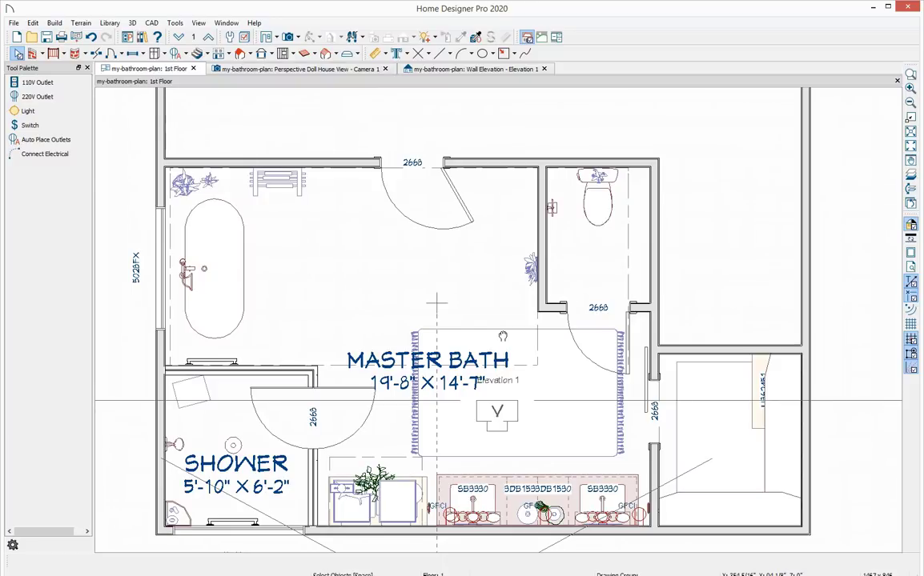
pyautogui.click(69, 115)
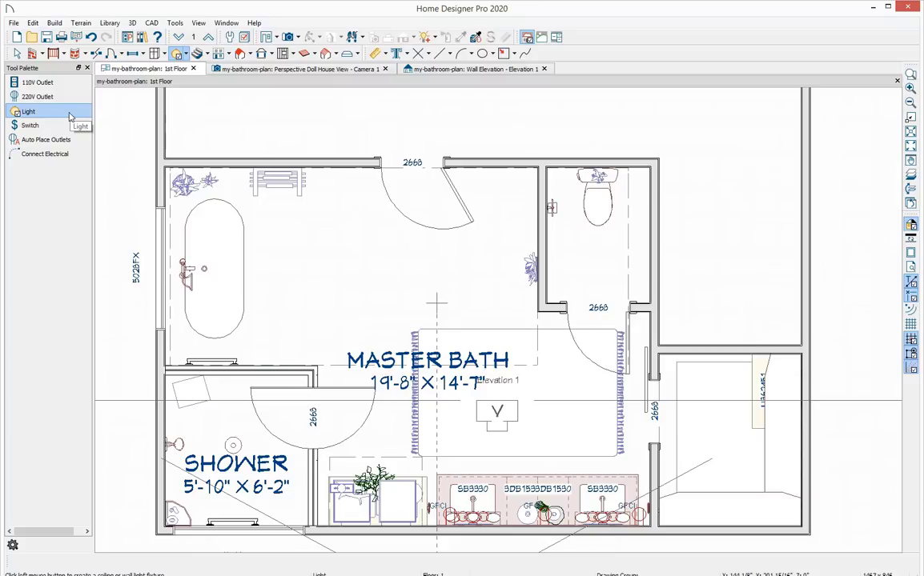
pyautogui.click(273, 265)
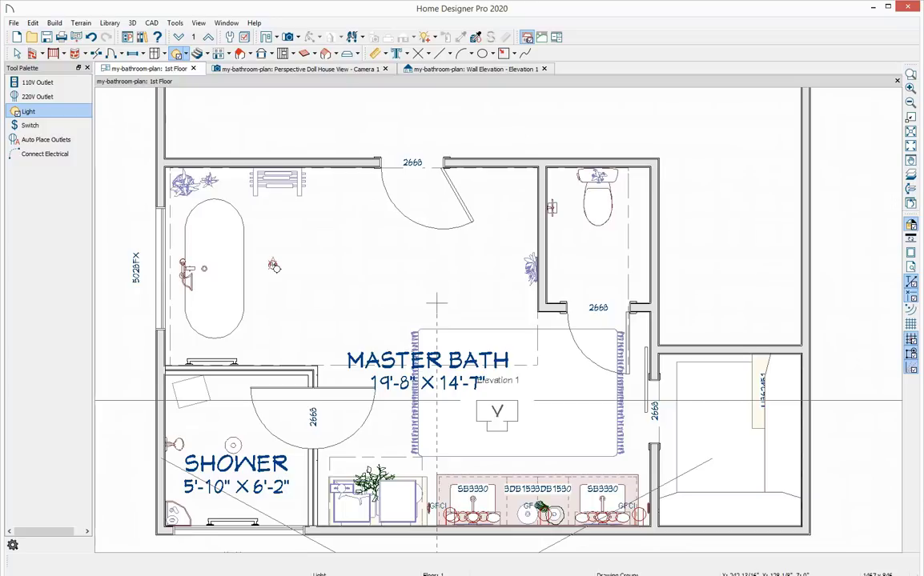
pyautogui.click(273, 265)
pyautogui.press('space')
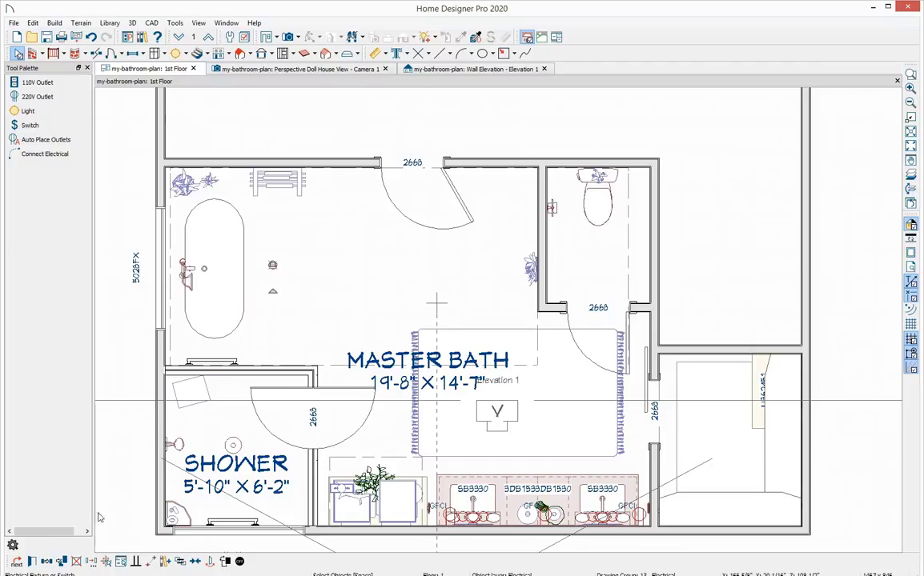
# Replicate the ceiling light as 2 copies moved 50 inches along X, using Transform / Replicate Object.
pyautogui.click(92, 563)
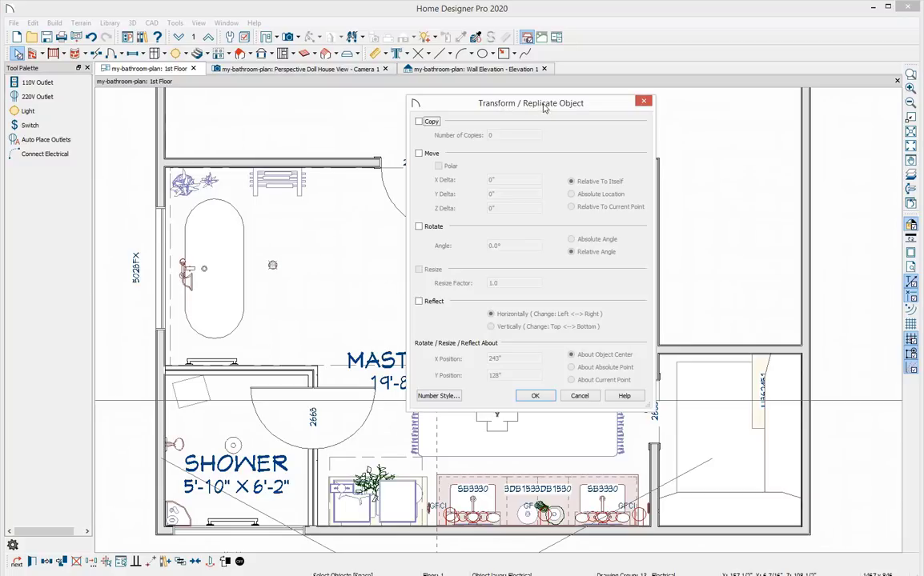
pyautogui.moveTo(542, 110); pyautogui.dragTo(602, 164)
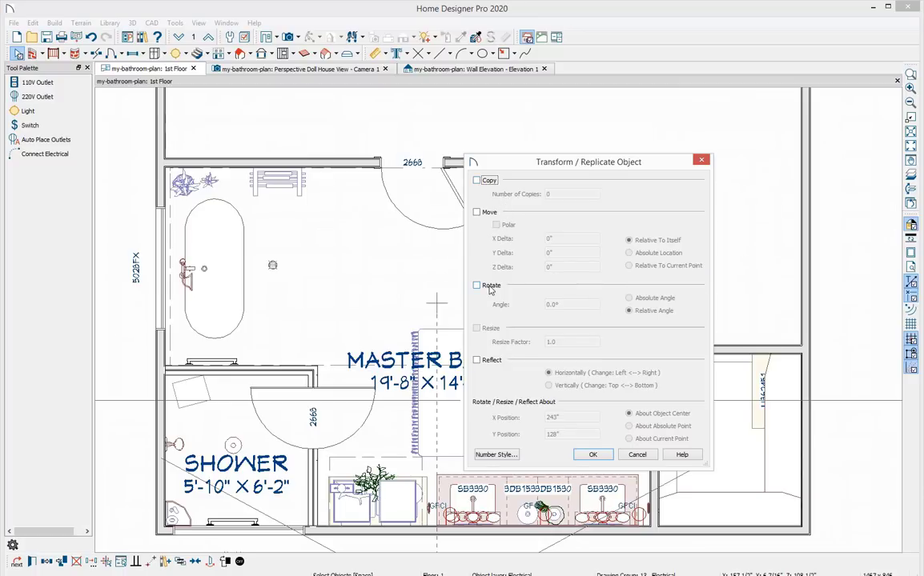
pyautogui.click(478, 180)
pyautogui.doubleClick(560, 195)
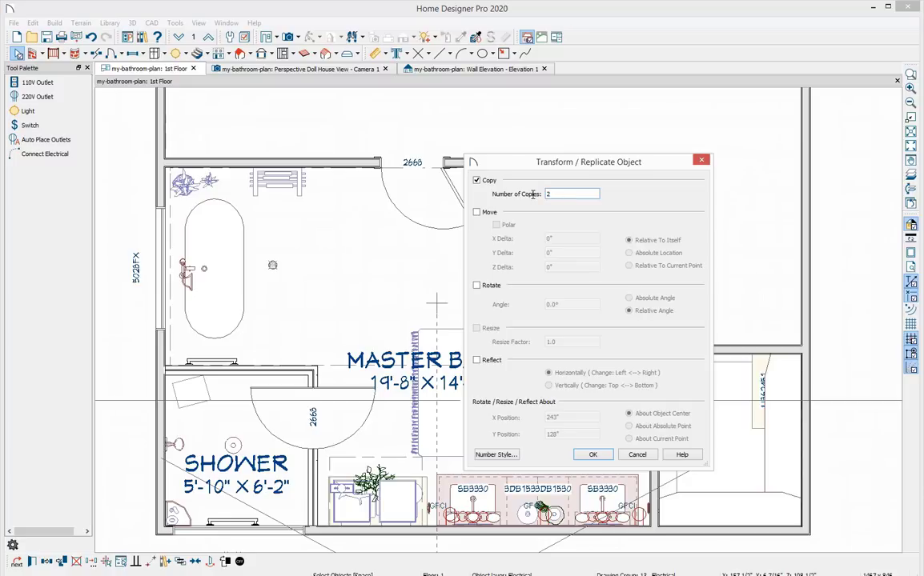
pyautogui.click(477, 212)
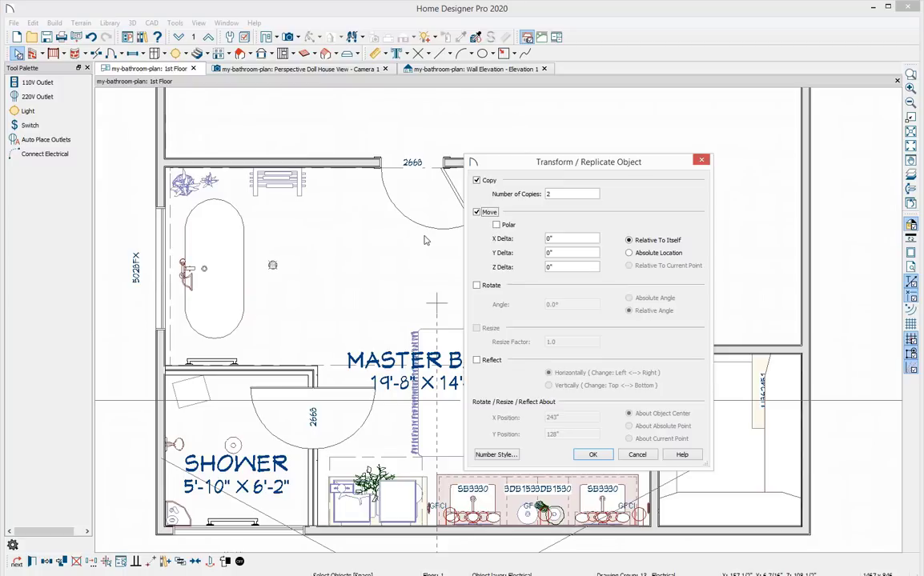
pyautogui.doubleClick(549, 239)
pyautogui.write('1')
pyautogui.moveTo(550, 239); pyautogui.dragTo(534, 238)
pyautogui.write('50')
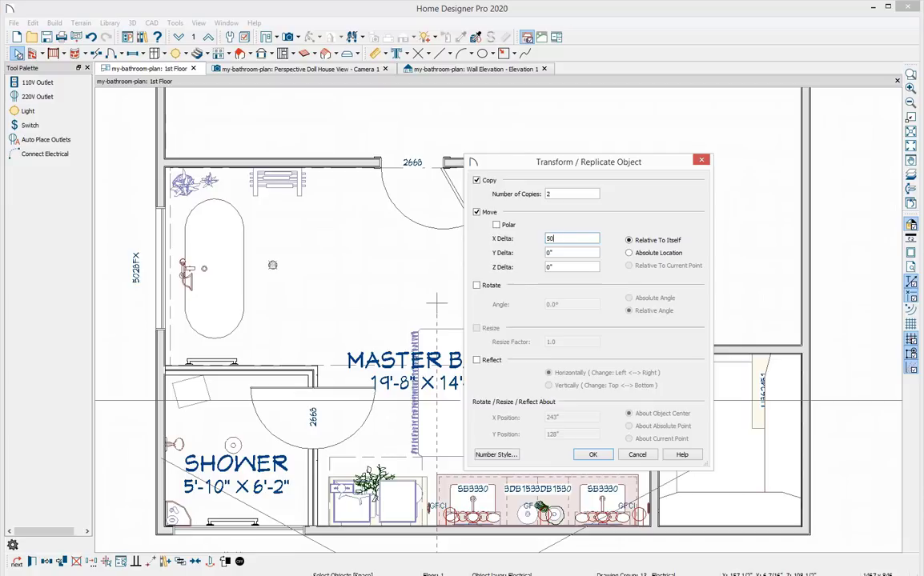
pyautogui.click(595, 455)
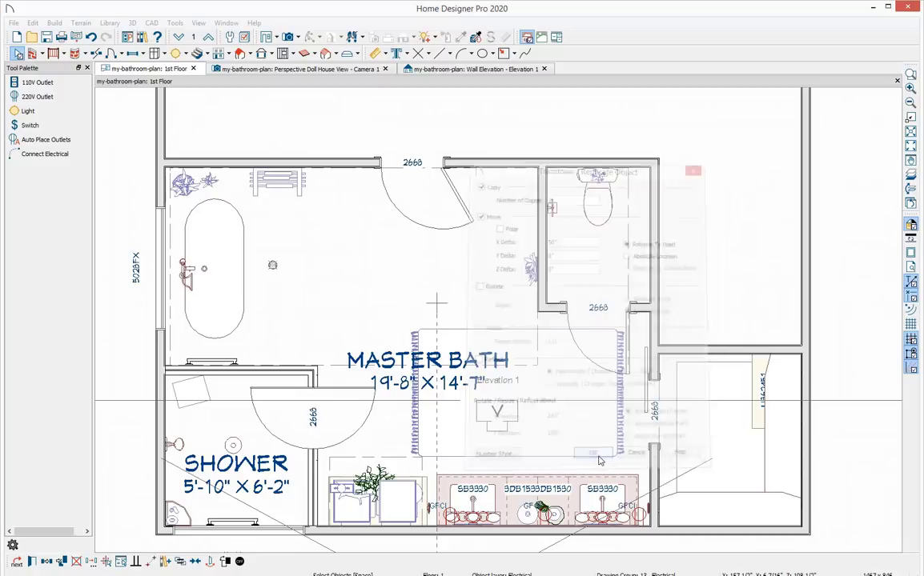
# Select the row of three ceiling lights and paste a copy as a second row toward the vanity.
pyautogui.press('Escape')
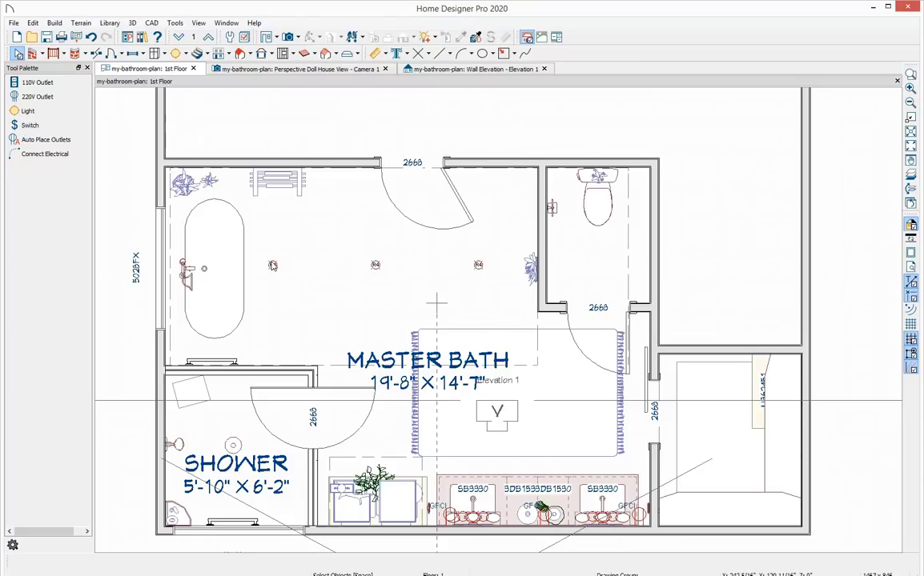
pyautogui.click(271, 263)
pyautogui.keyDown('shift'); pyautogui.click(376, 265); pyautogui.keyUp('shift')
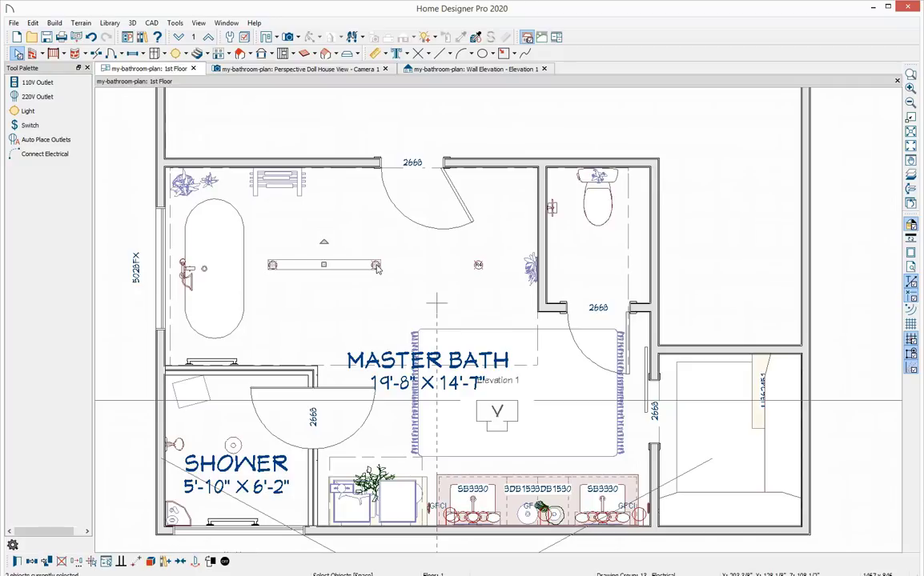
pyautogui.keyDown('shift'); pyautogui.click(478, 265); pyautogui.keyUp('shift')
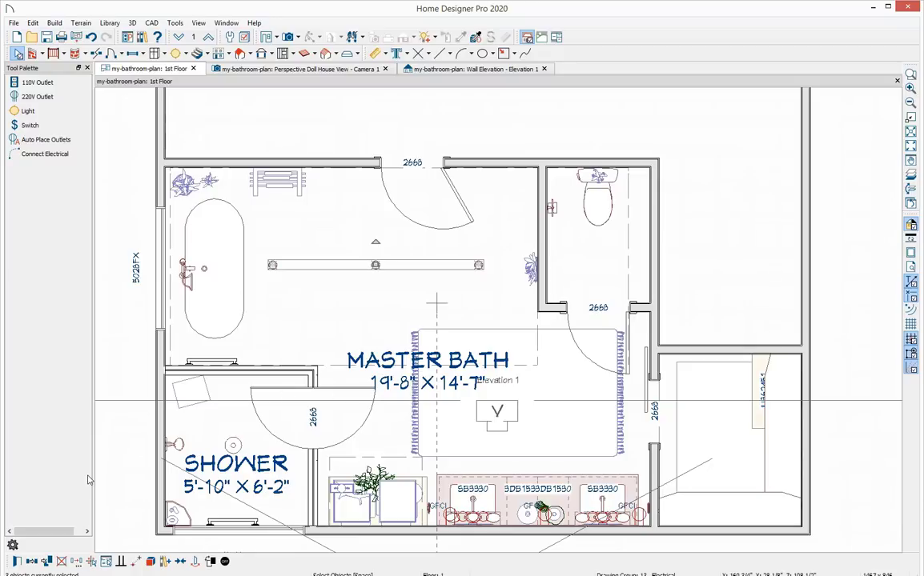
pyautogui.click(32, 564)
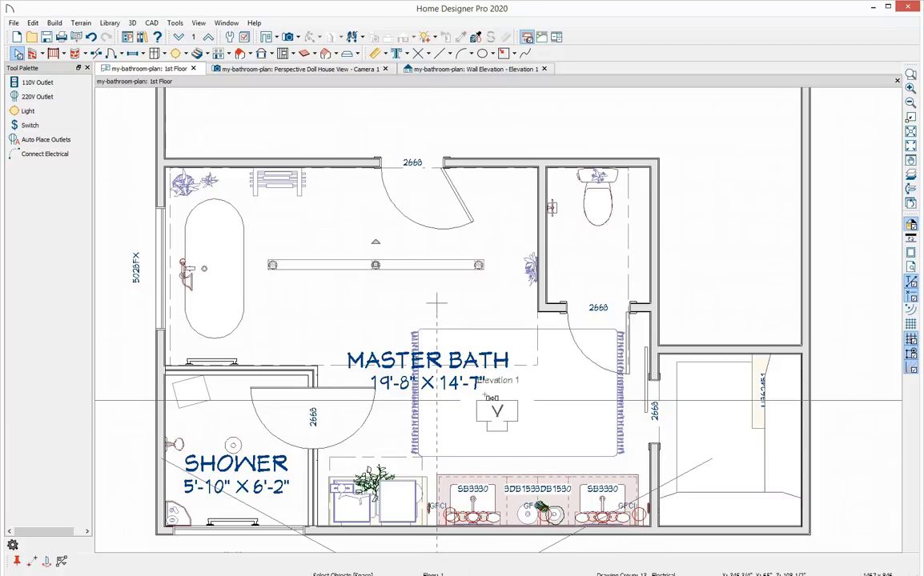
pyautogui.click(484, 396)
pyautogui.press('Escape')
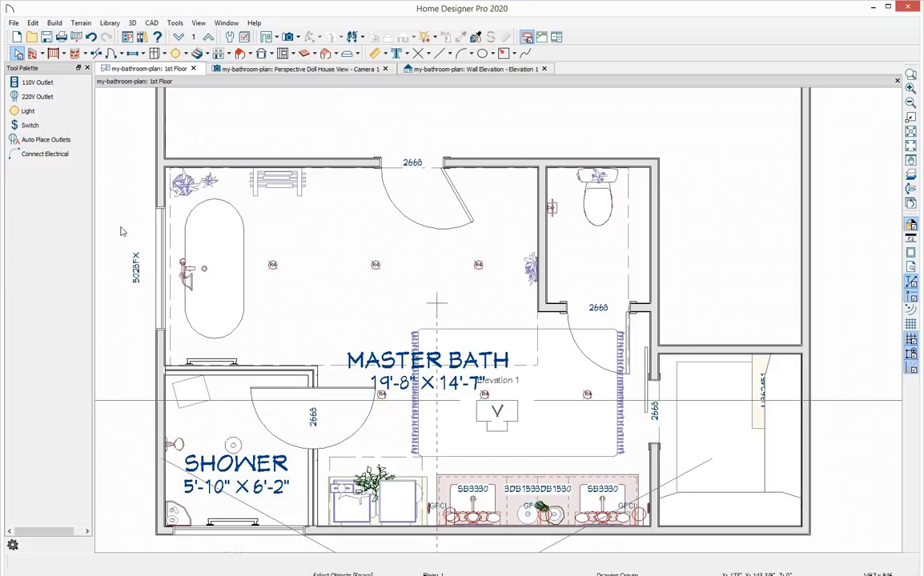
# Place two switches side by side on the wall next to the entry door.
pyautogui.click(59, 128)
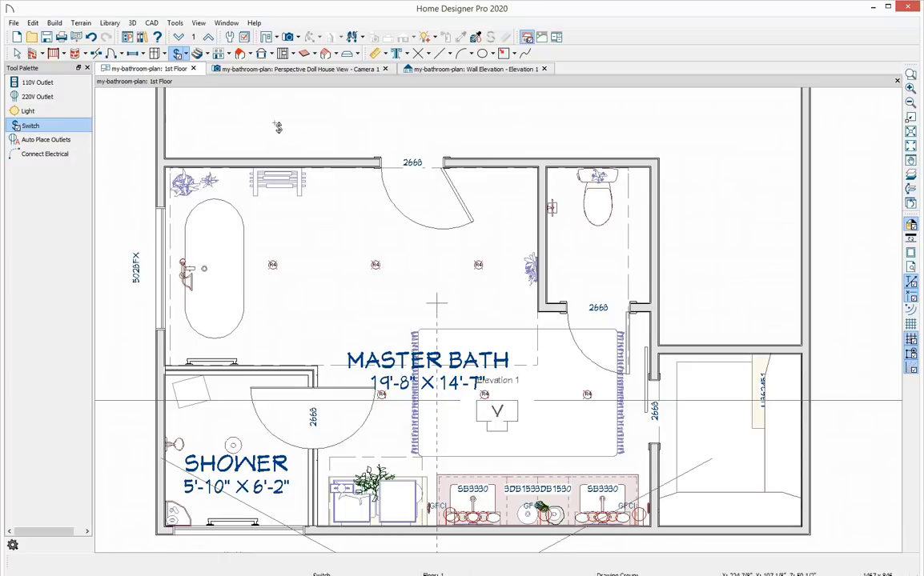
pyautogui.click(349, 175)
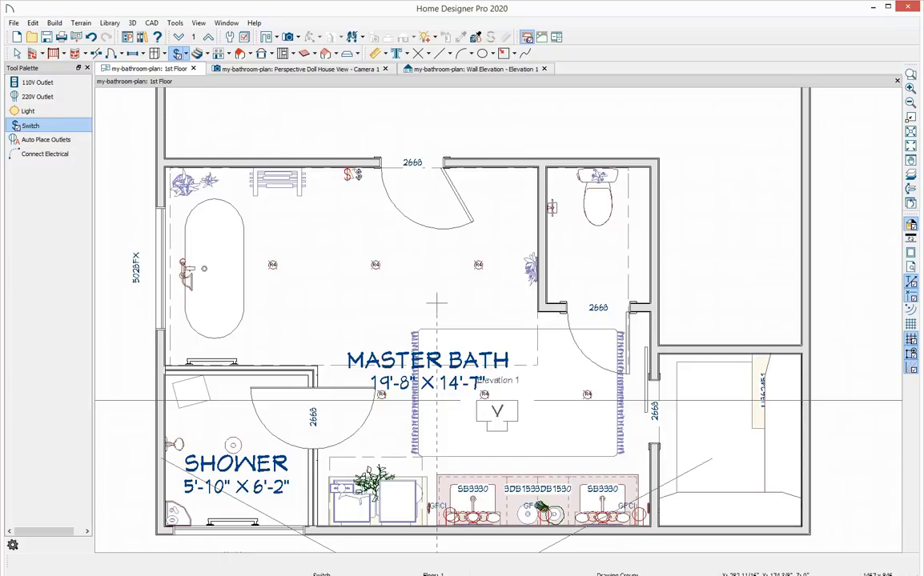
pyautogui.click(356, 175)
pyautogui.press('space')
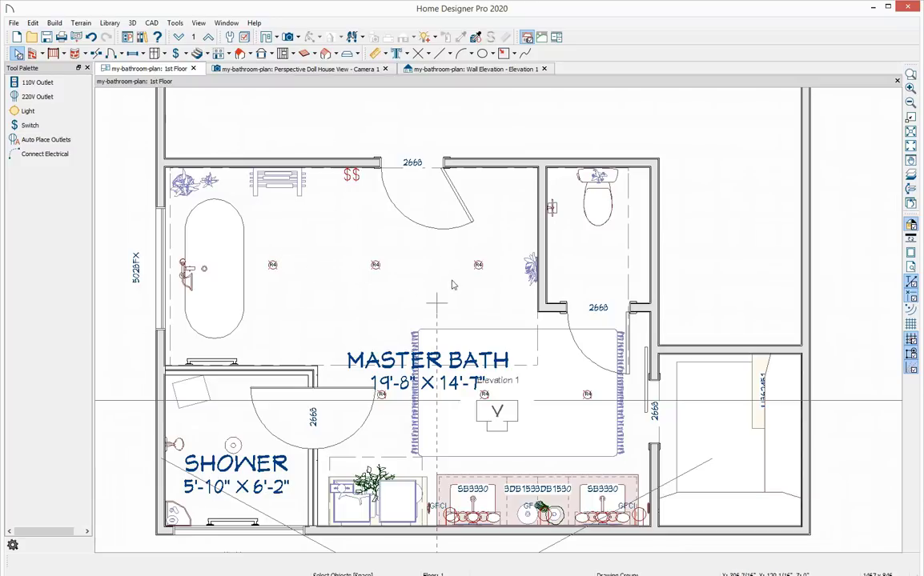
# Connect a switch to the ceiling lights with Connect Electrical.
pyautogui.click(69, 156)
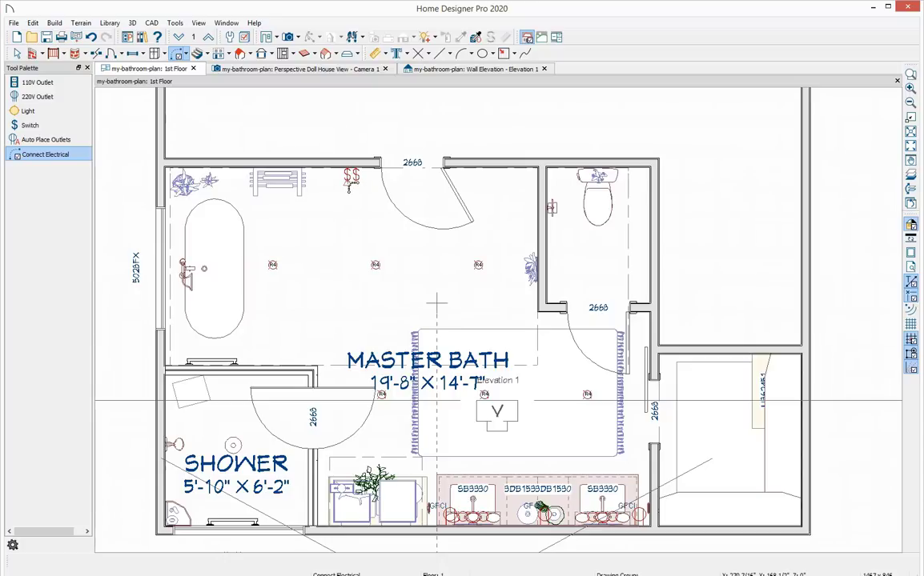
pyautogui.moveTo(349, 184); pyautogui.dragTo(485, 395)
pyautogui.press('space')
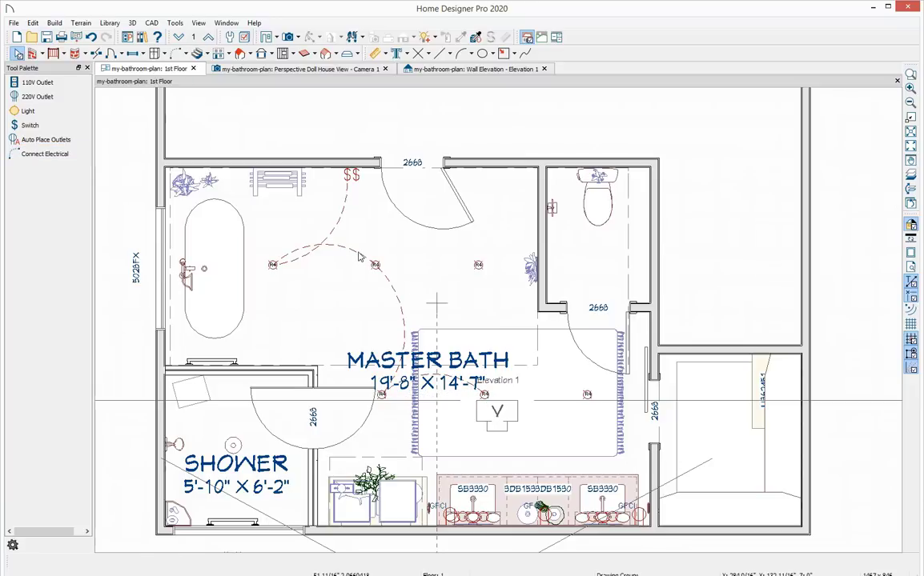
# Reshape the wiring arc between the first two ceiling lights.
pyautogui.click(323, 245)
pyautogui.moveTo(323, 245); pyautogui.dragTo(326, 288)
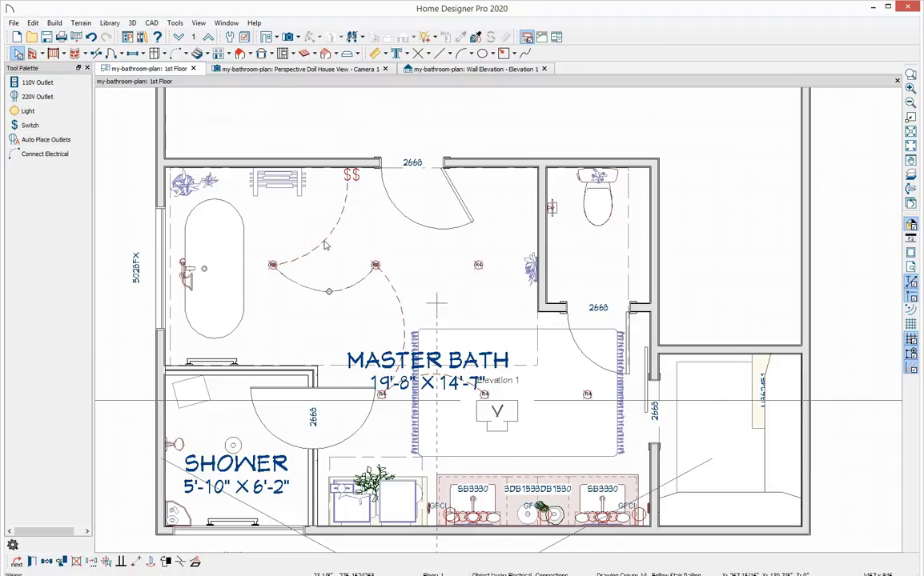
pyautogui.press('Escape')
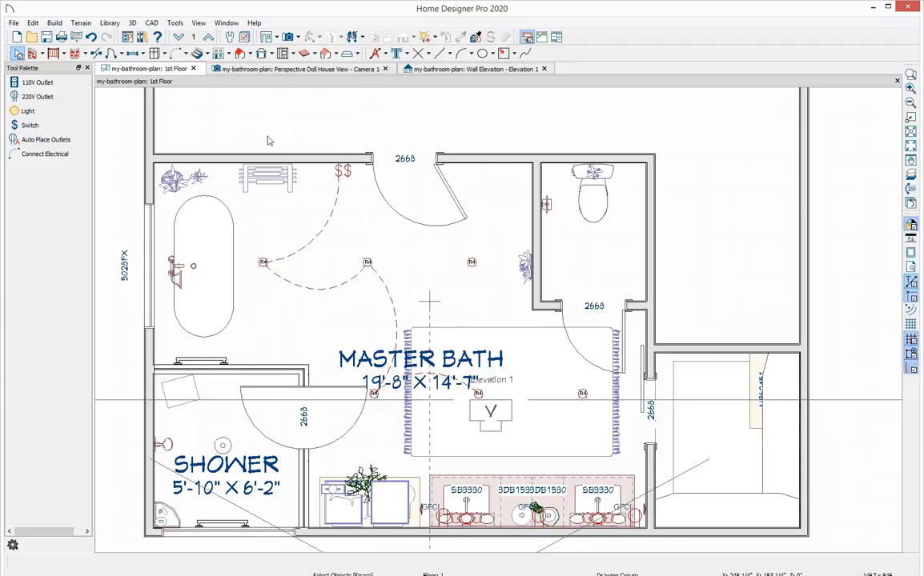
# Open layer display options and hide the Electrical, Electrical Connections, Plants and Furniture Interior layers.
pyautogui.click(248, 41)
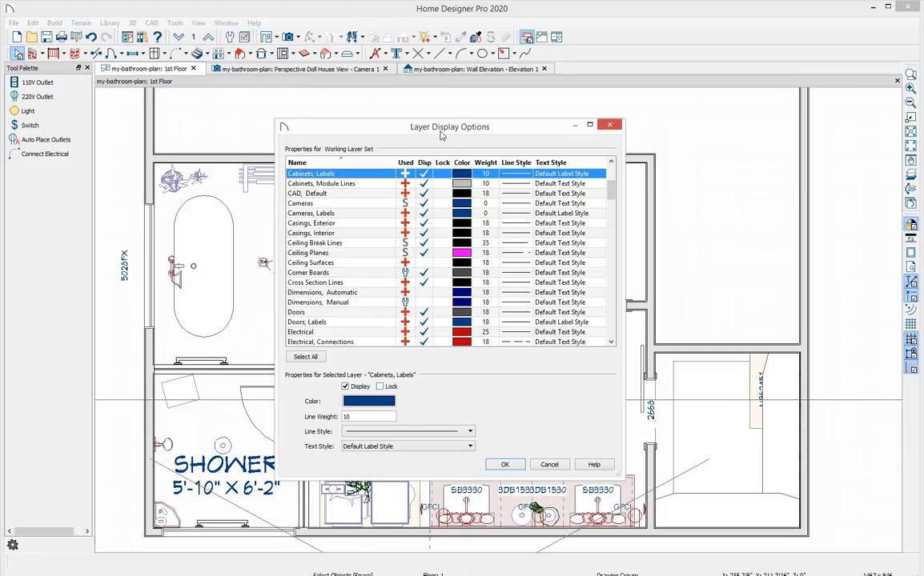
pyautogui.click(424, 174)
pyautogui.press('e')
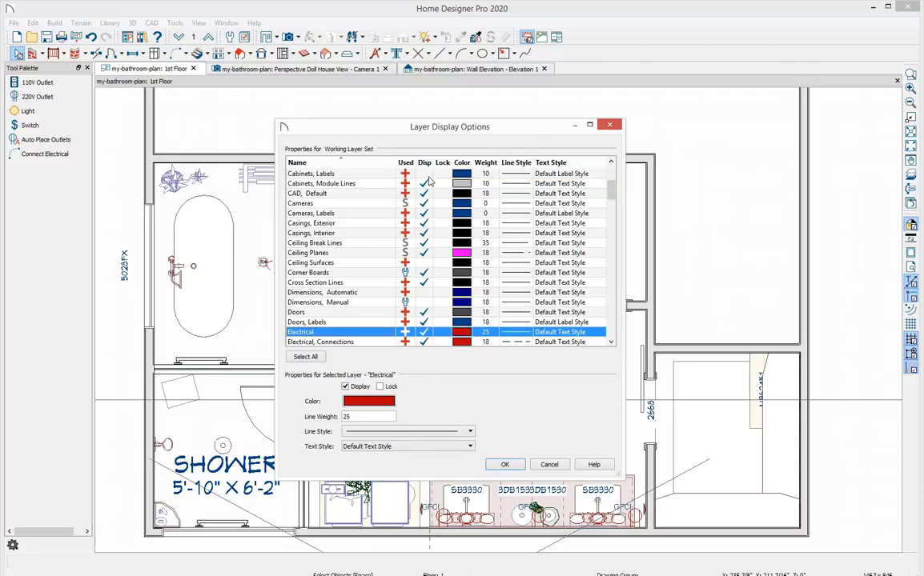
pyautogui.click(425, 332)
pyautogui.click(424, 342)
pyautogui.write('pl')
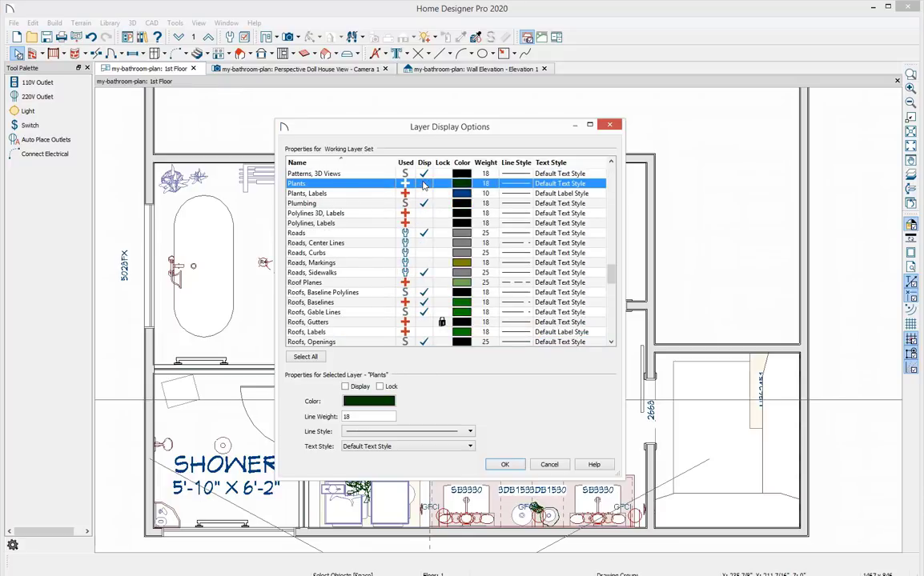
pyautogui.write('fu')
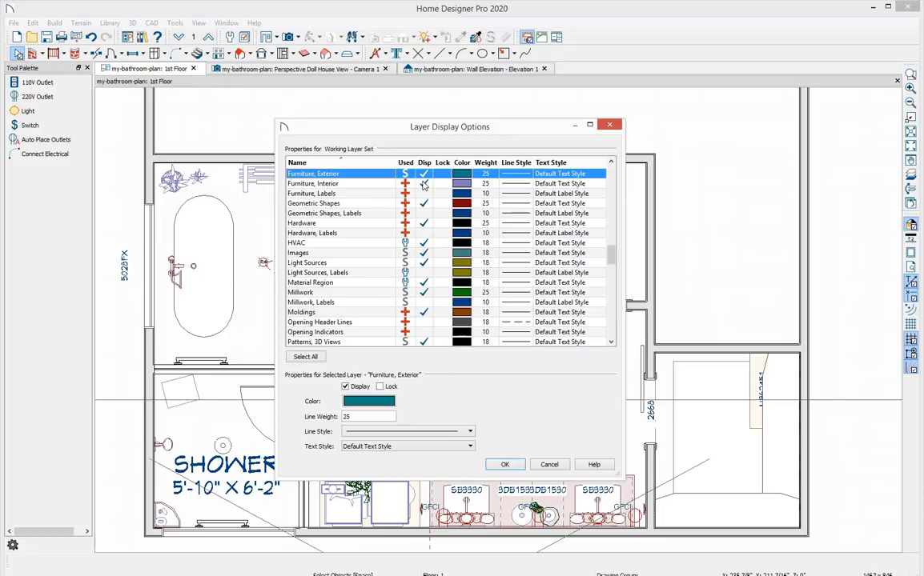
pyautogui.click(425, 184)
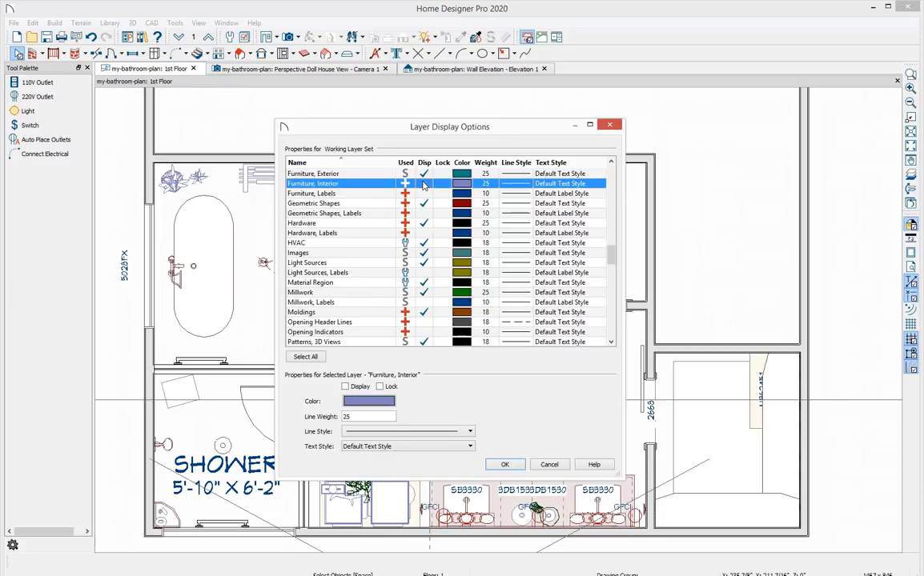
# Hide the camera, window and door label layers, turn on automatic dimensions, and apply the layer settings.
pyautogui.write('cam')
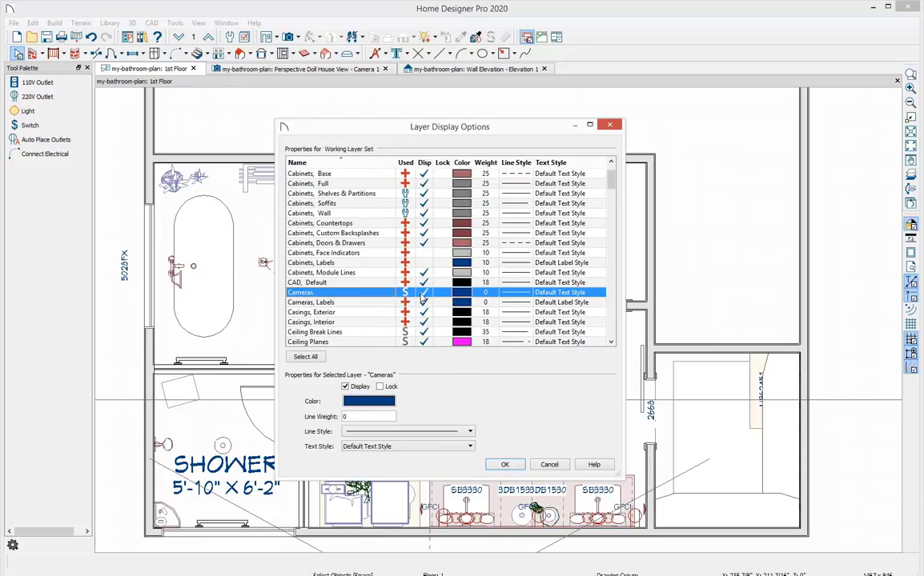
pyautogui.click(423, 305)
pyautogui.write('wid')
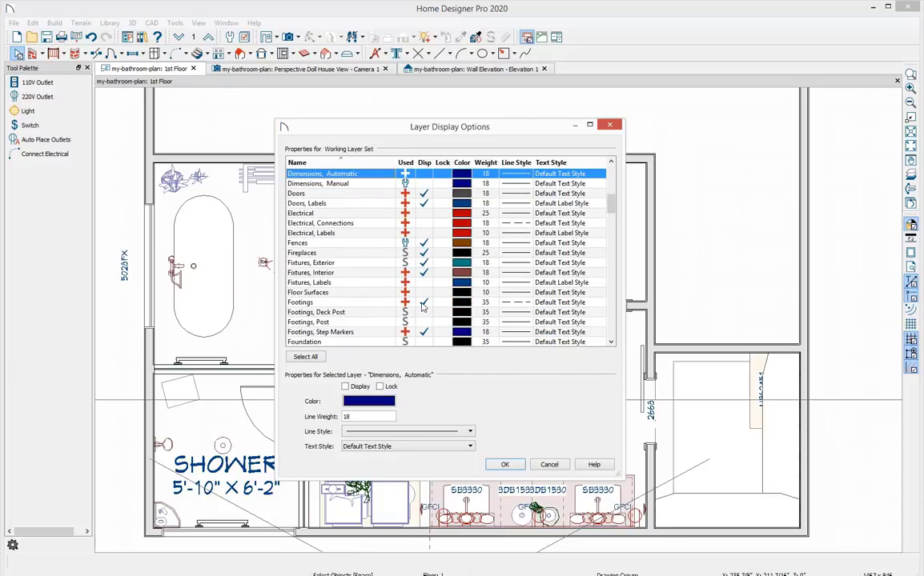
pyautogui.write('wi')
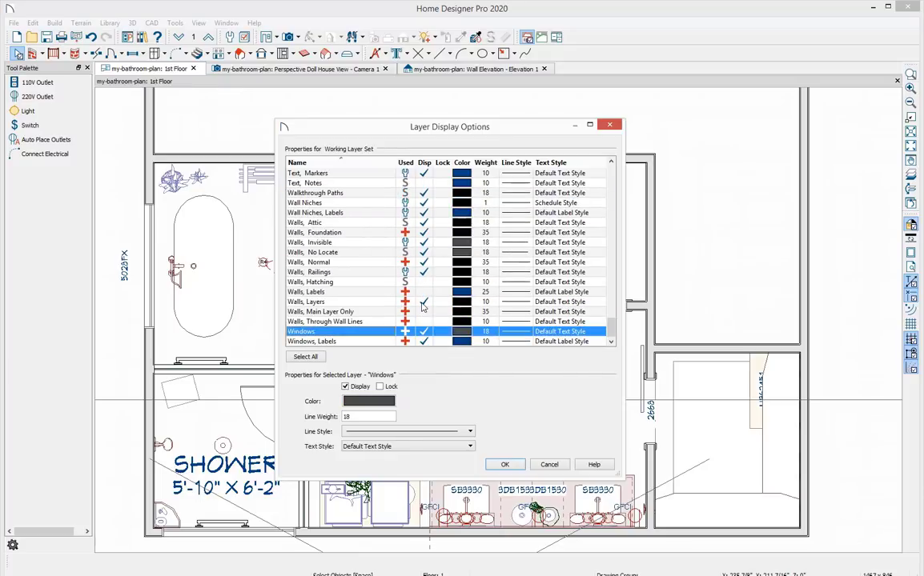
pyautogui.click(427, 342)
pyautogui.write('do')
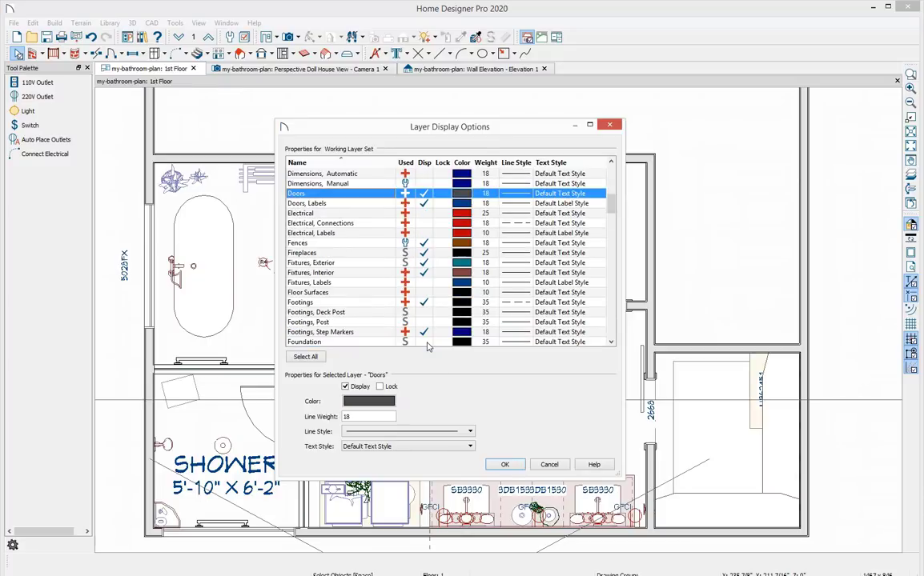
pyautogui.click(424, 204)
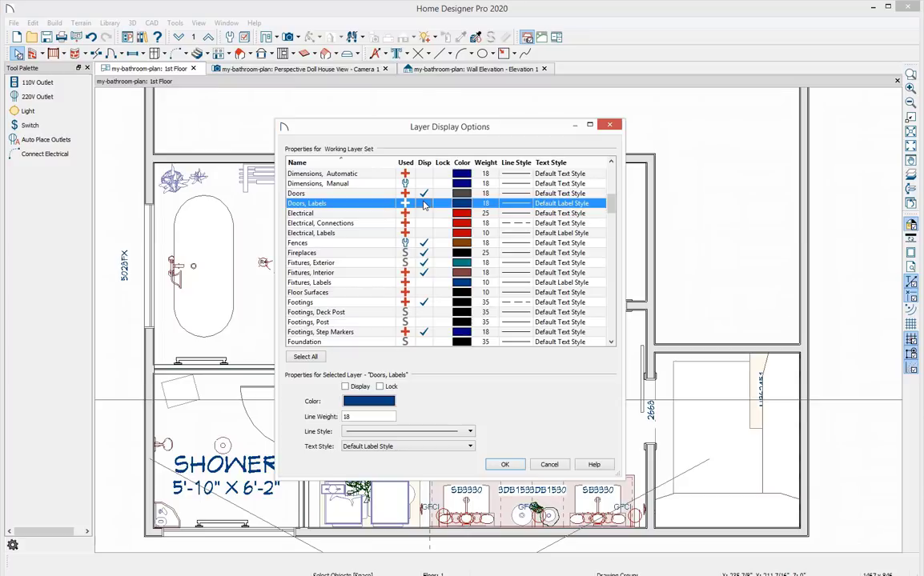
pyautogui.click(348, 174)
pyautogui.write('ro')
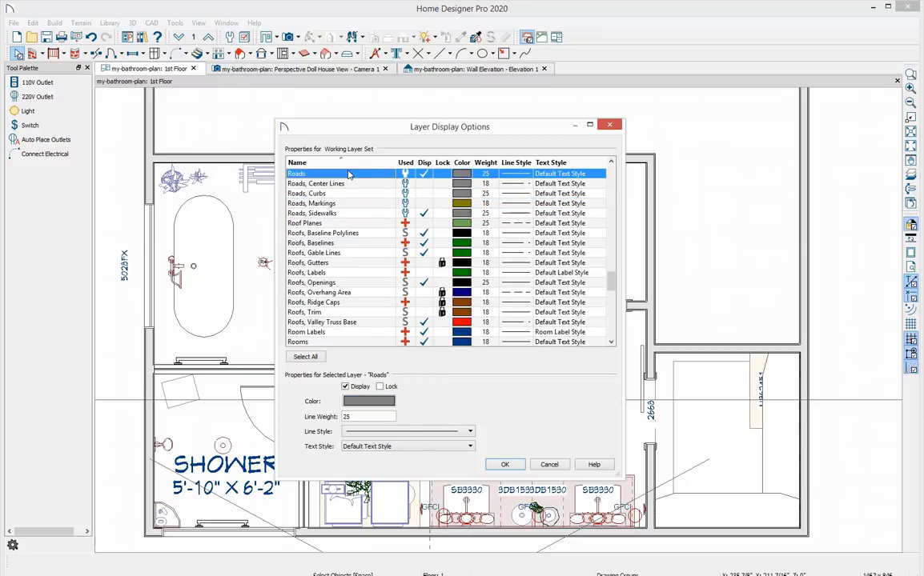
pyautogui.press('Down')
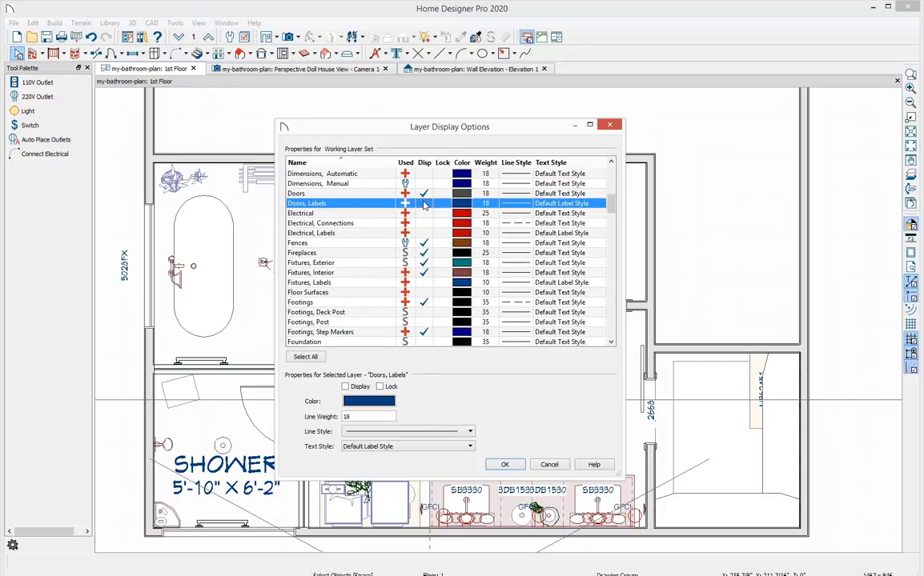
pyautogui.click(424, 175)
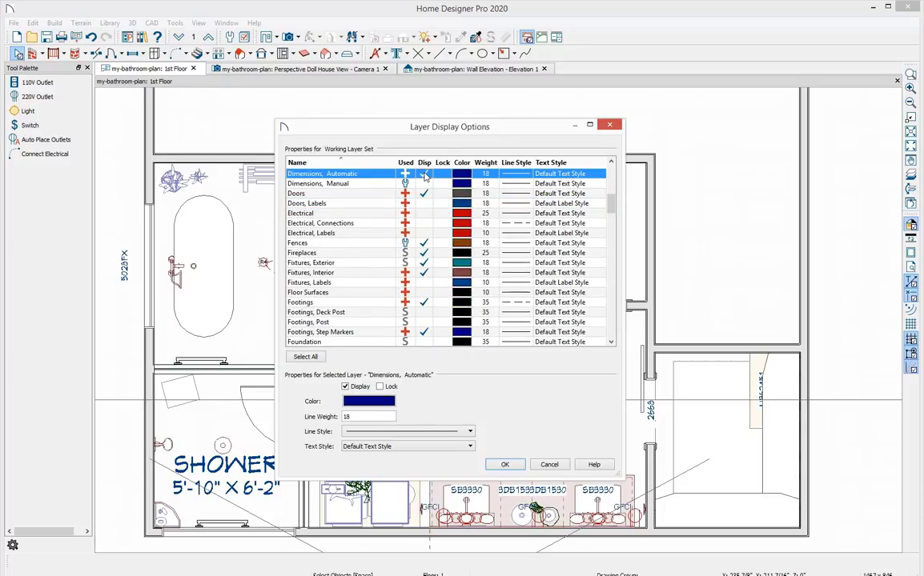
pyautogui.click(506, 465)
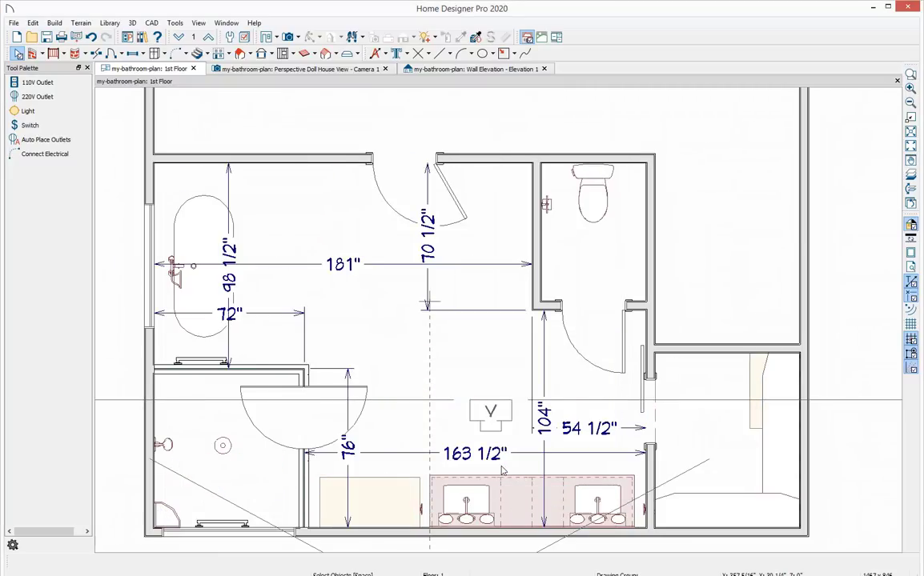
# Bring up the Bath LO Template layout page.
pyautogui.scroll(-1, 842, 439)
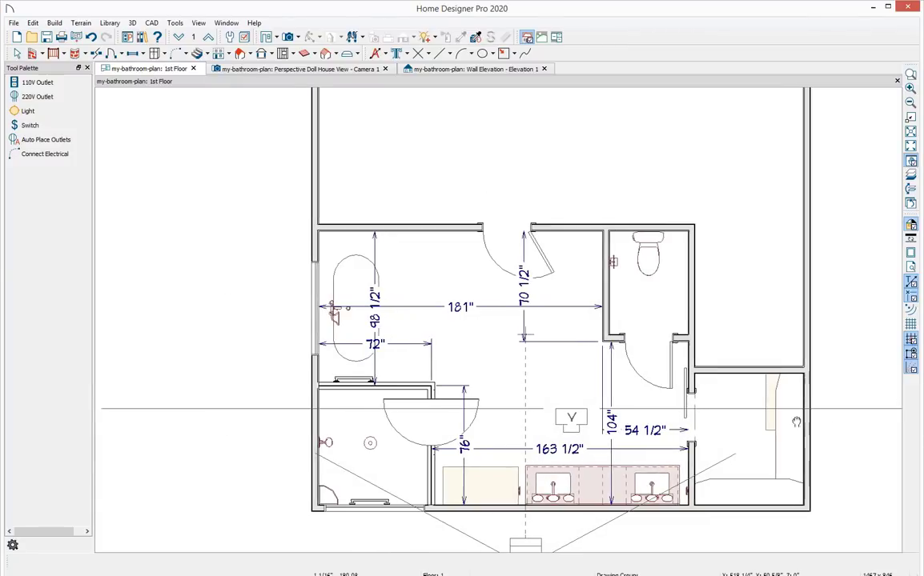
pyautogui.moveTo(796, 422); pyautogui.dragTo(762, 401, button='middle')
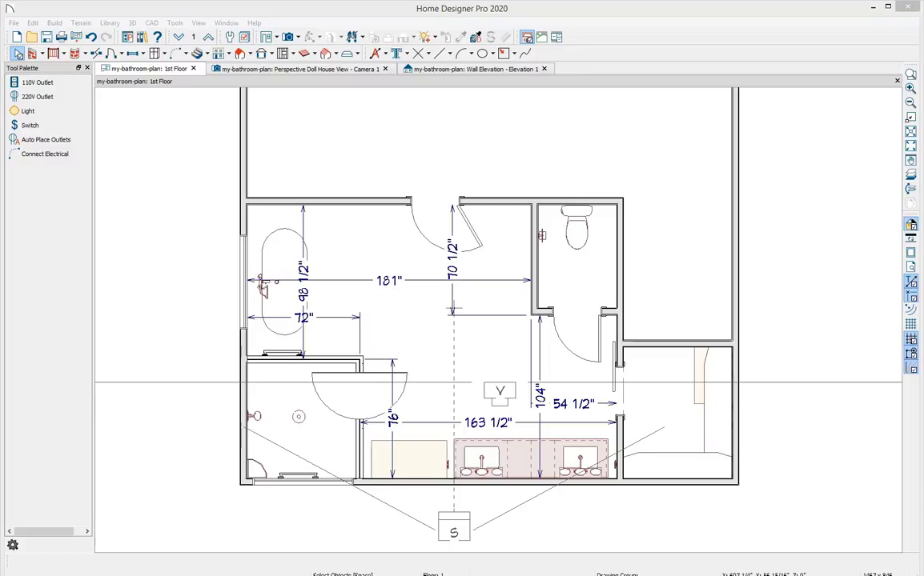
pyautogui.moveTo(921, 314); pyautogui.dragTo(541, 301)
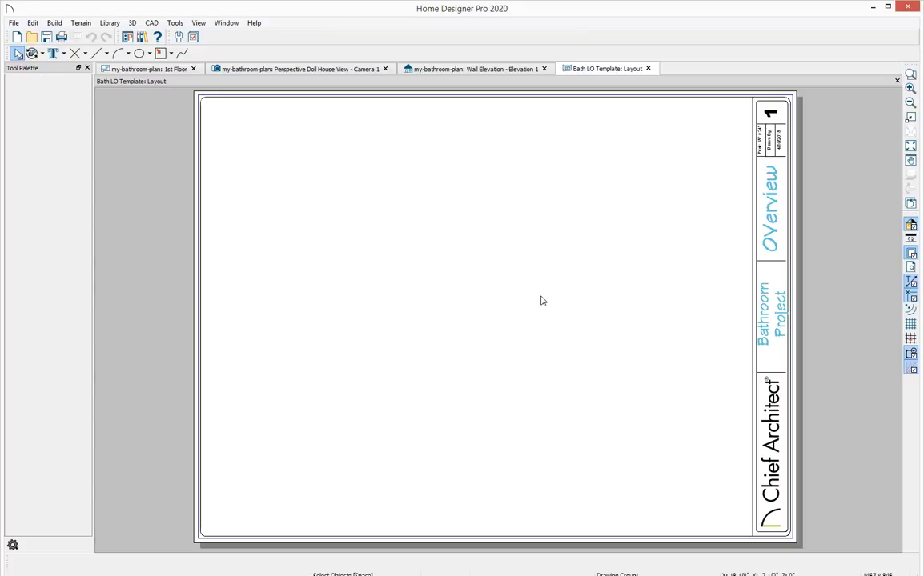
pyautogui.click(13, 23)
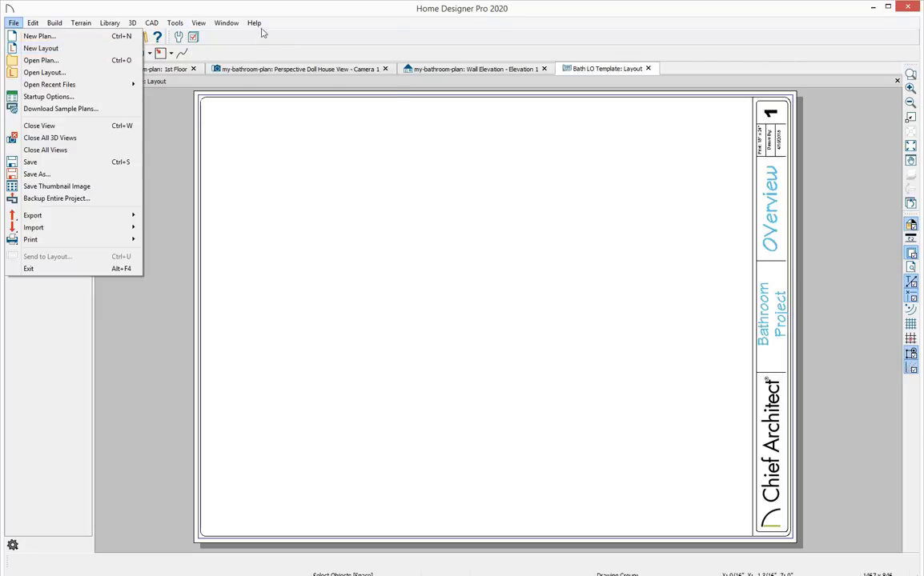
pyautogui.click(289, 7)
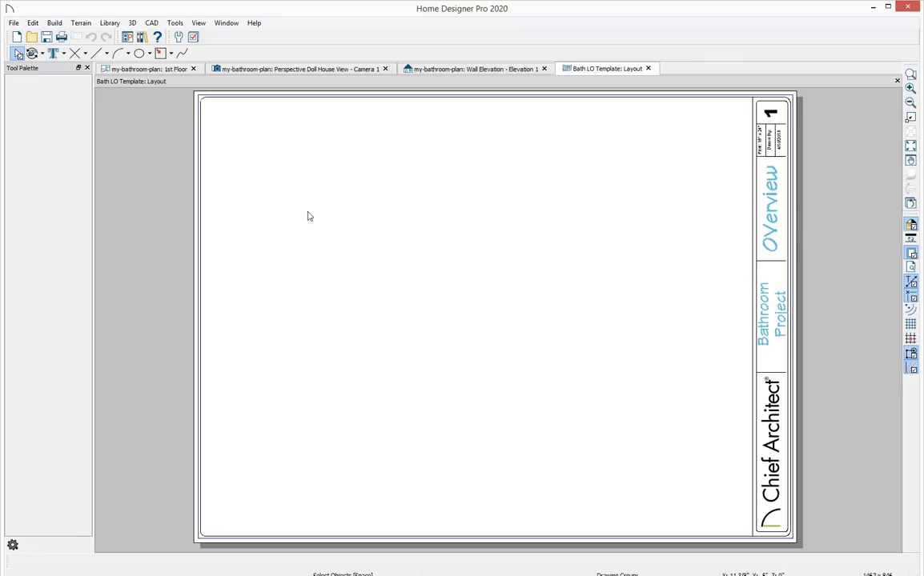
# Send the 1st Floor plan view to the layout at a scale of 1/2 in = 1 ft and place it.
pyautogui.click(148, 69)
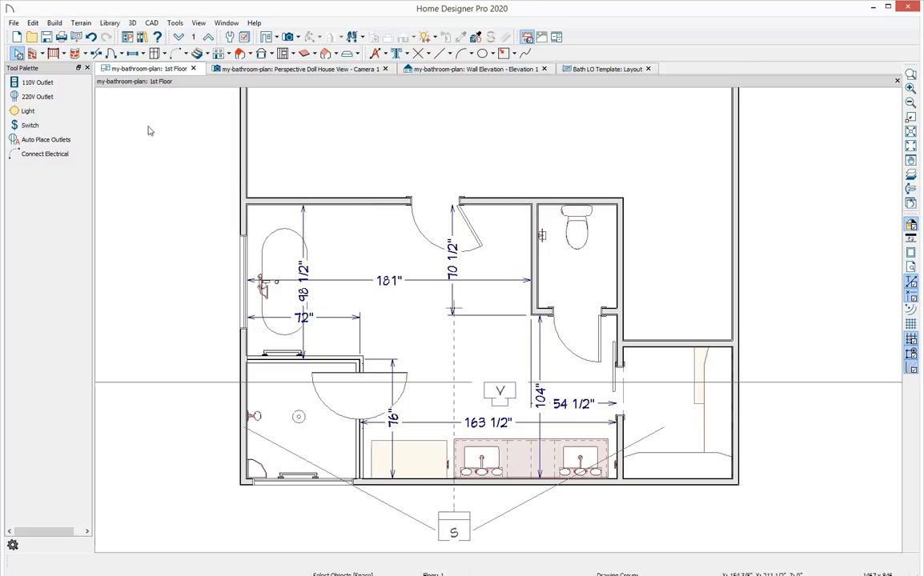
pyautogui.click(77, 38)
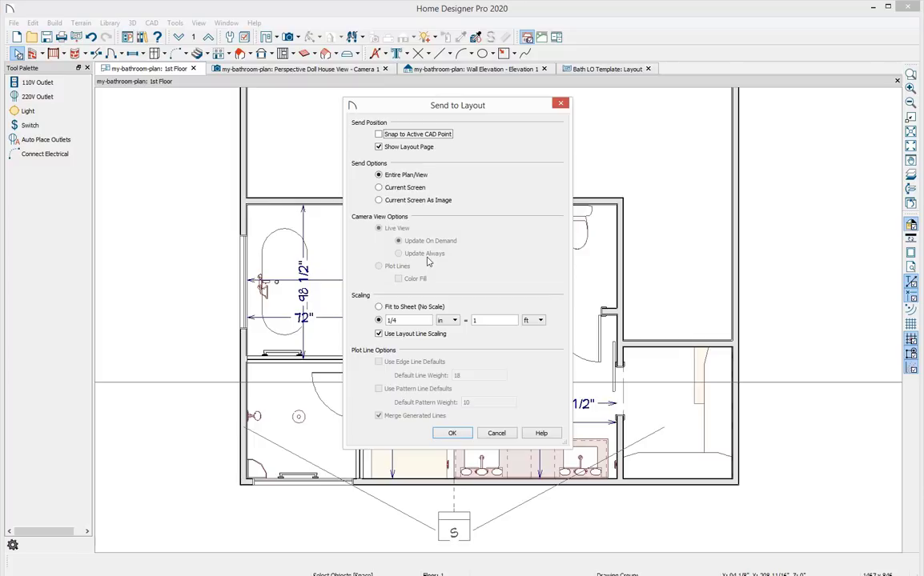
pyautogui.click(378, 320)
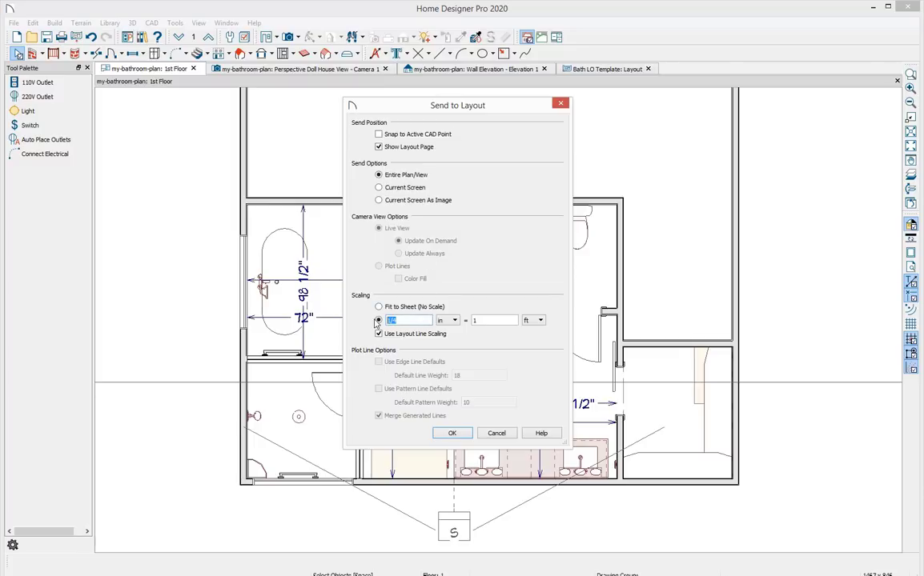
pyautogui.write('1/2')
pyautogui.click(451, 433)
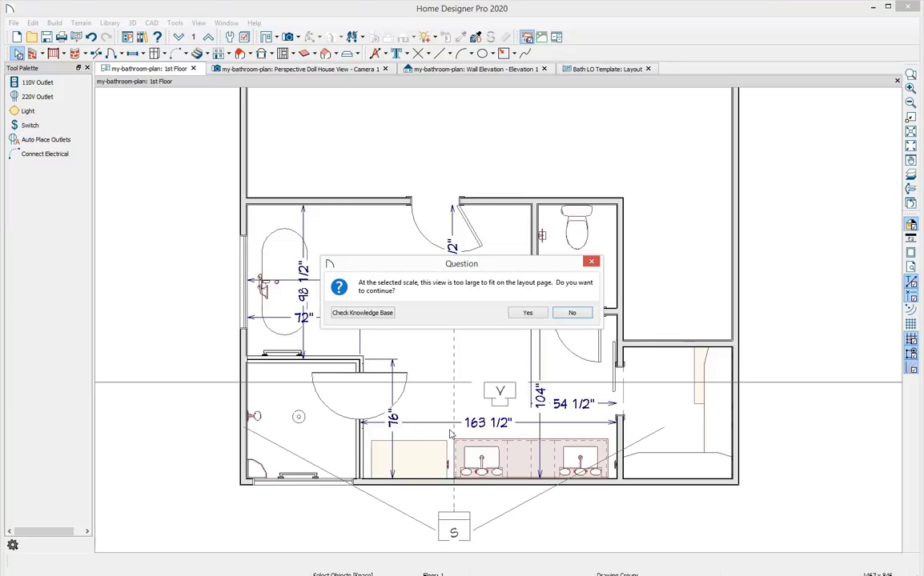
pyautogui.click(526, 313)
pyautogui.click(516, 317)
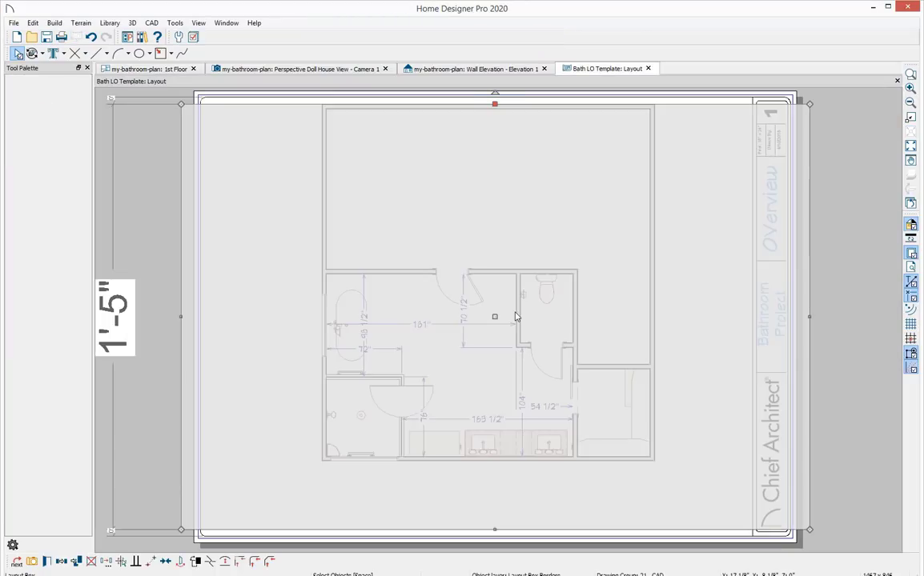
# Crop the layout box edges around the bathroom and move it to the upper left of the sheet.
pyautogui.press('Escape')
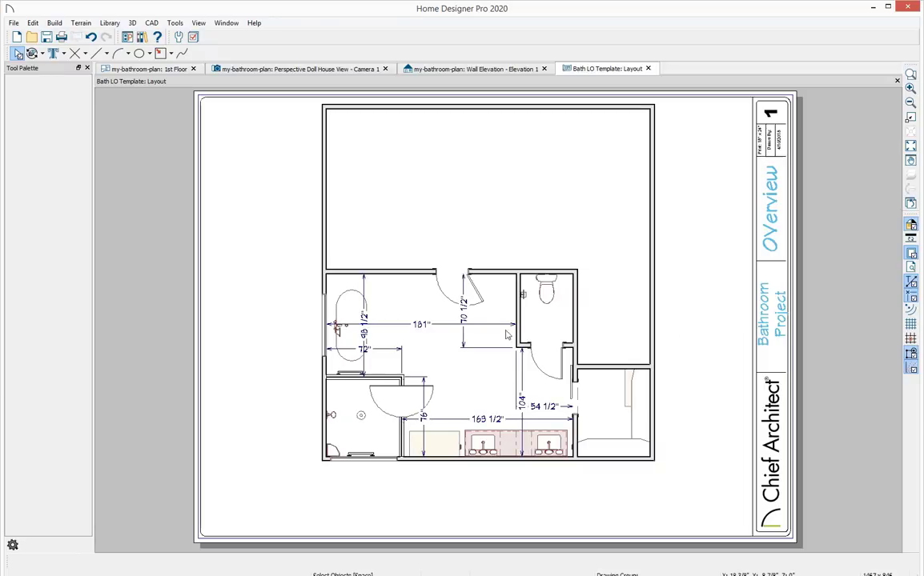
pyautogui.click(447, 303)
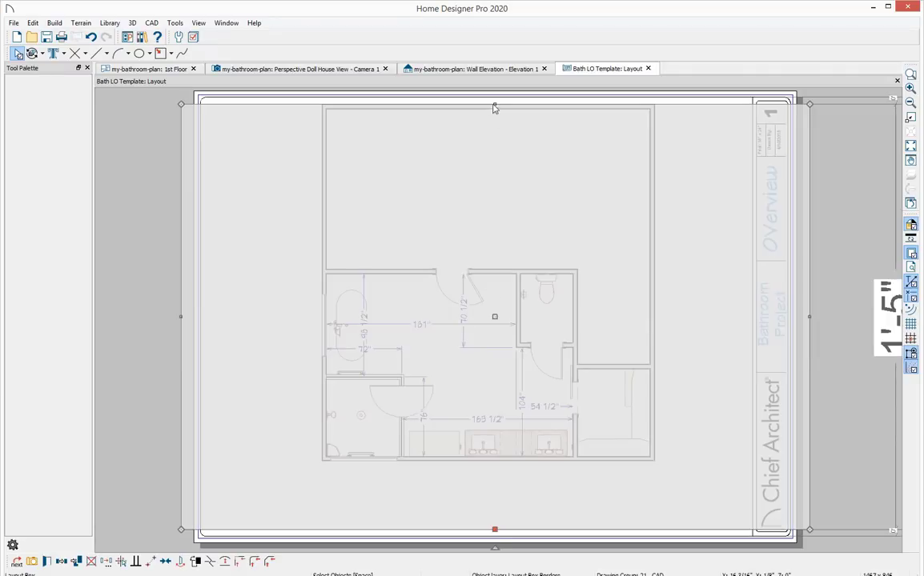
pyautogui.moveTo(494, 104); pyautogui.dragTo(489, 249)
pyautogui.moveTo(201, 390); pyautogui.dragTo(320, 390)
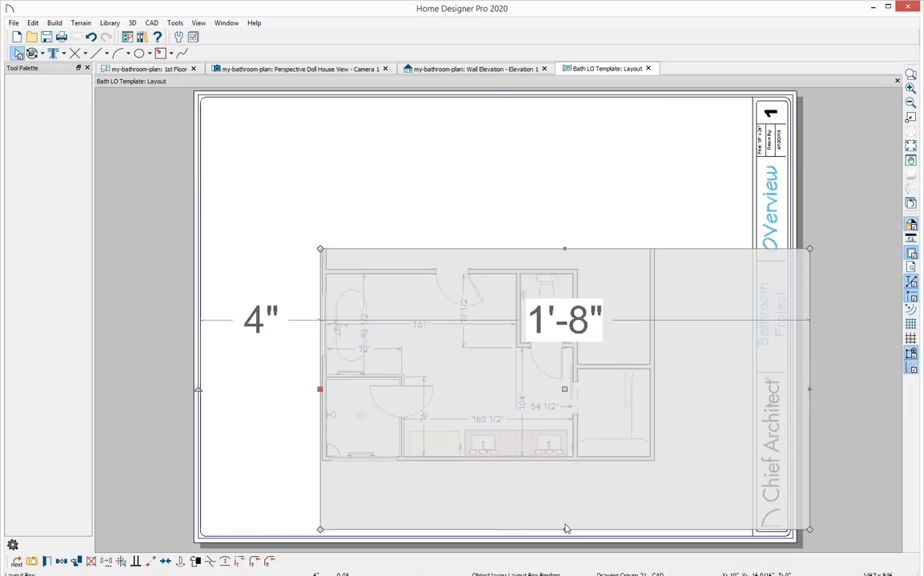
pyautogui.moveTo(564, 529); pyautogui.dragTo(552, 462)
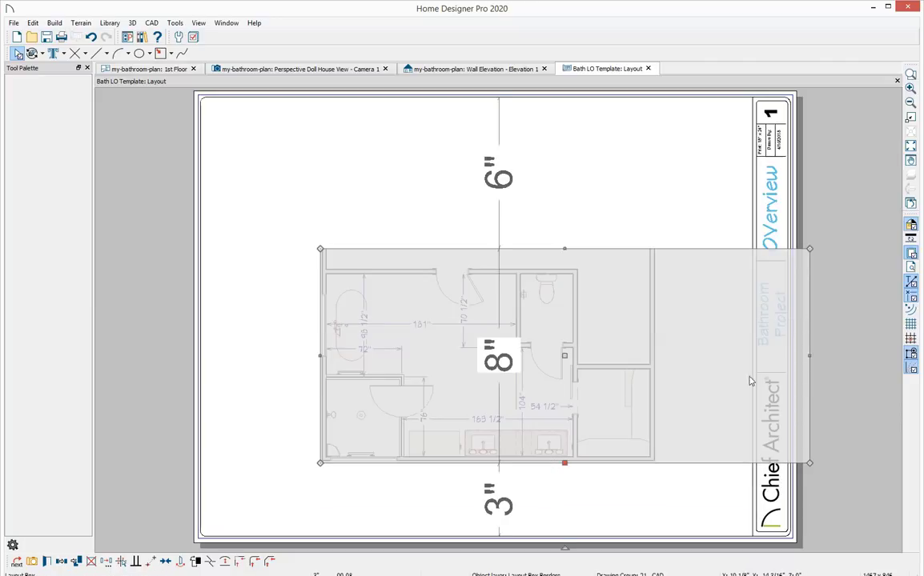
pyautogui.moveTo(808, 355); pyautogui.dragTo(655, 365)
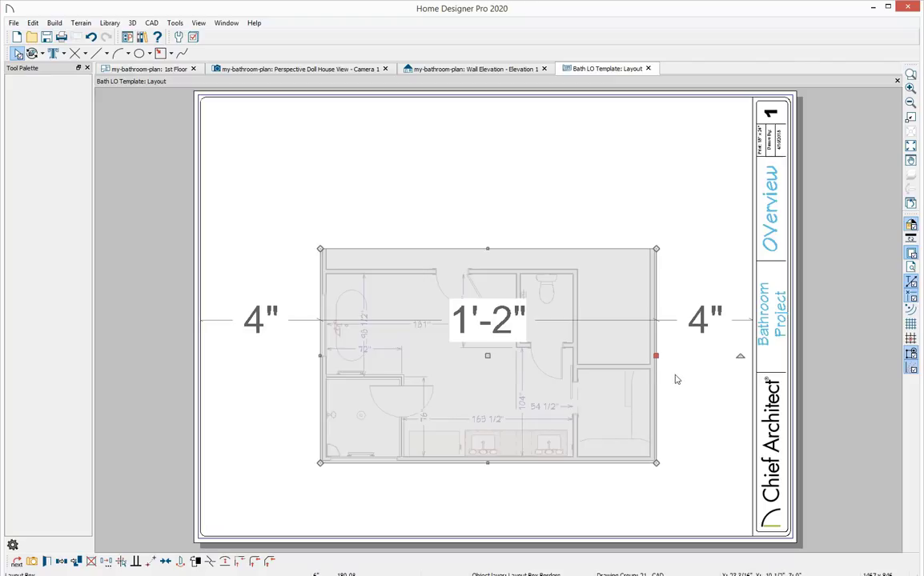
pyautogui.moveTo(488, 354); pyautogui.dragTo(371, 208)
pyautogui.press('Escape')
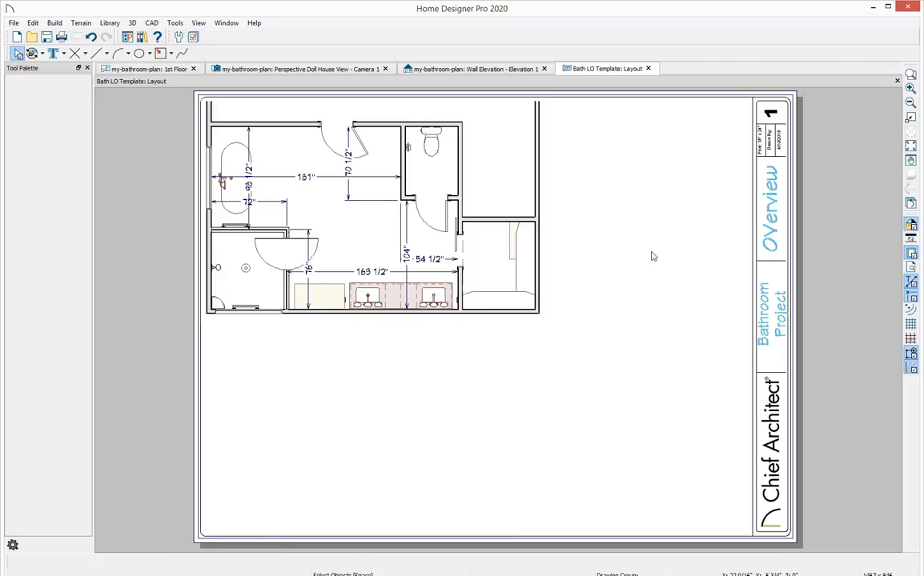
# Create a new plan view of the 1st floor and move its tab beside the original floor tab.
pyautogui.click(132, 69)
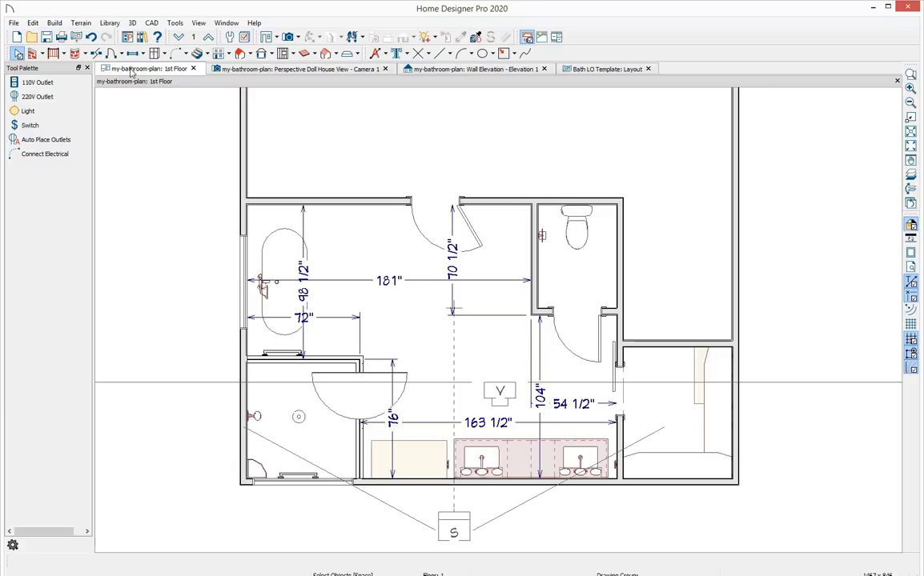
pyautogui.click(175, 22)
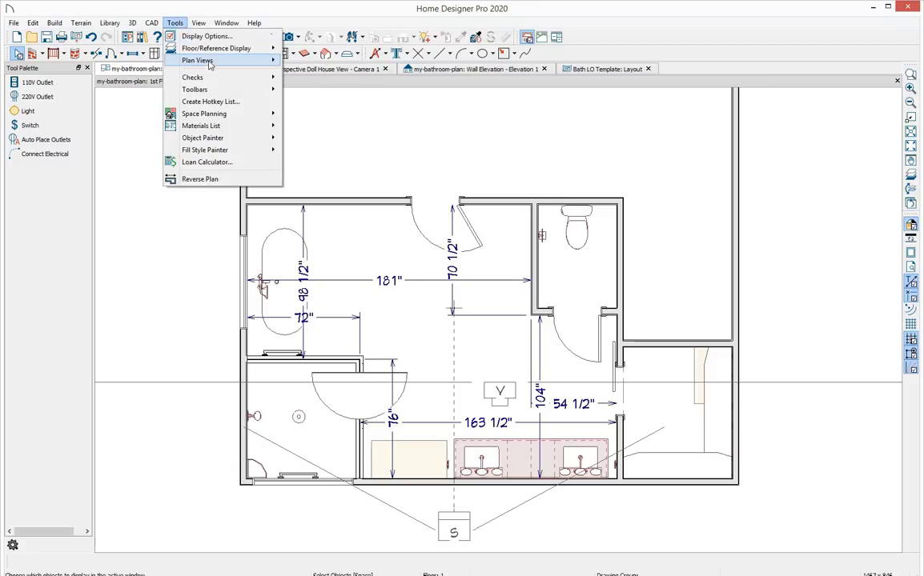
pyautogui.moveTo(223, 64)
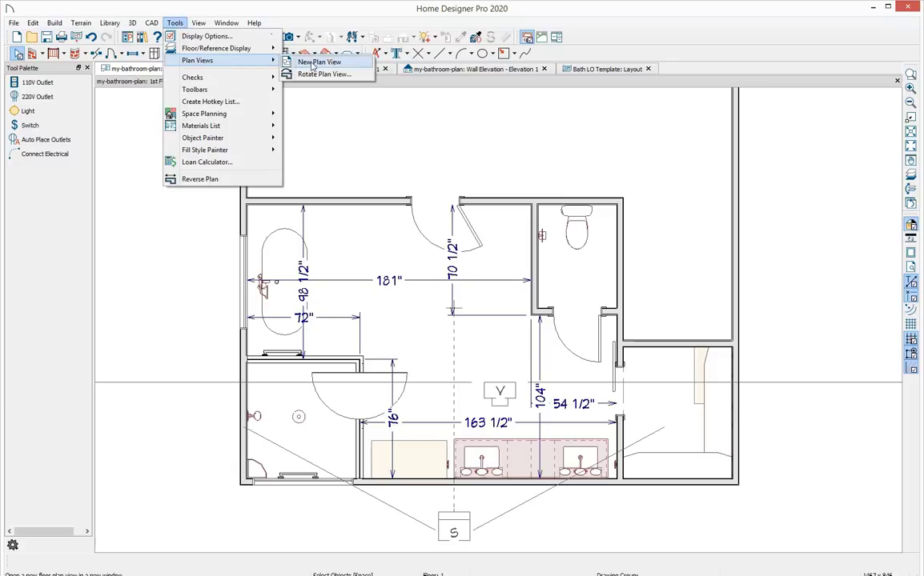
pyautogui.click(353, 64)
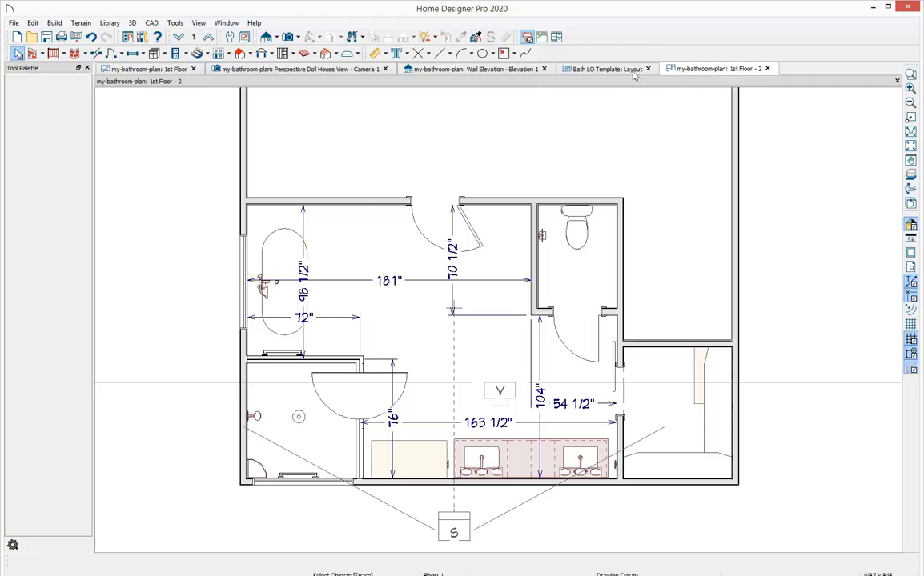
pyautogui.moveTo(715, 71); pyautogui.dragTo(285, 73)
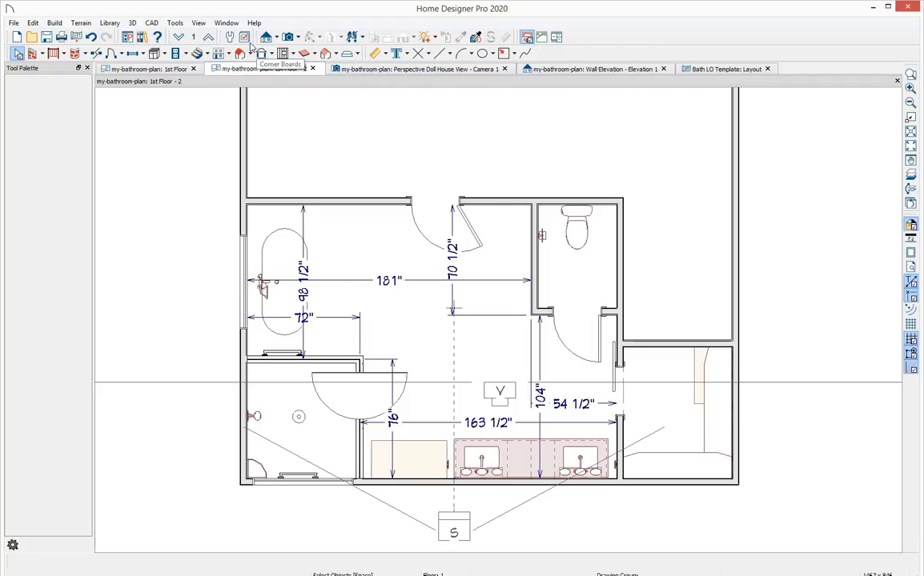
# Turn on display of the Electrical, Connections layer in this plan view's layer display options.
pyautogui.click(230, 38)
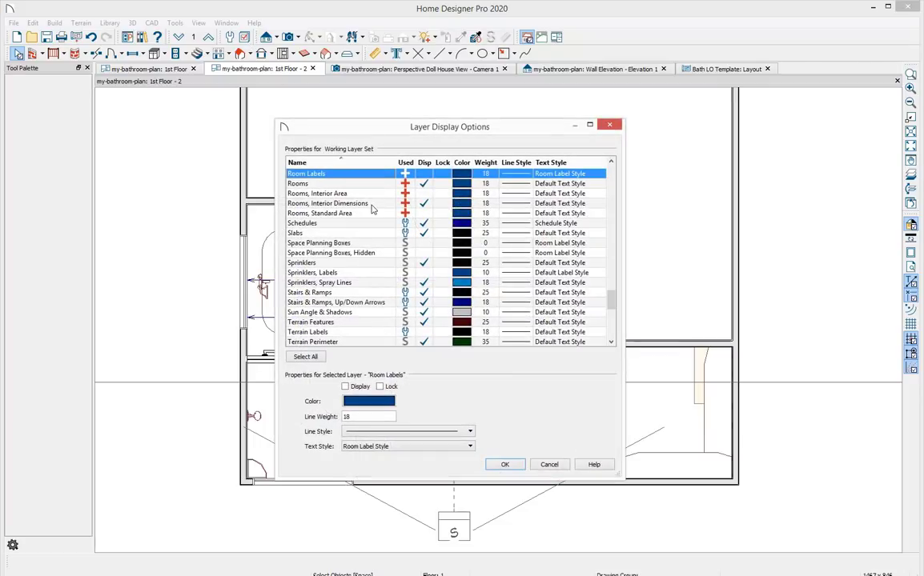
pyautogui.press('e')
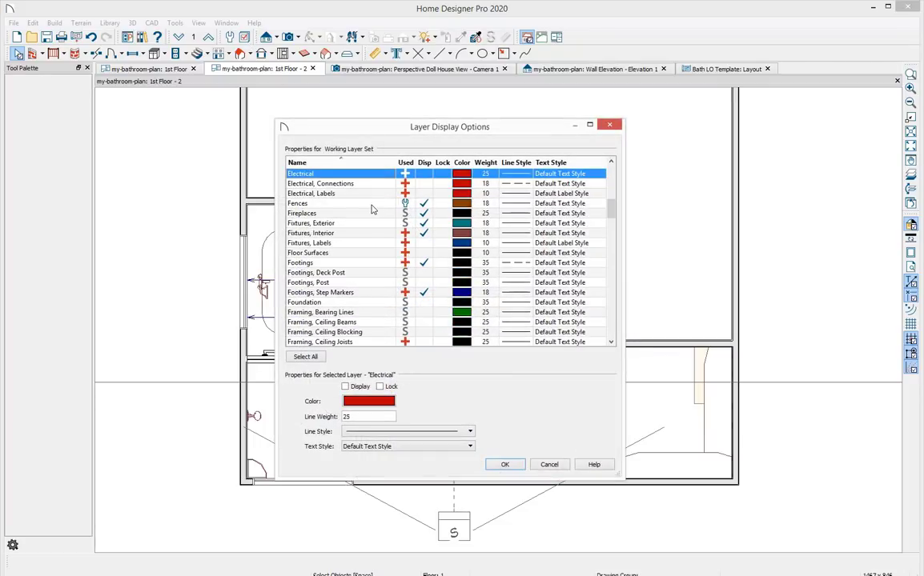
pyautogui.click(383, 184)
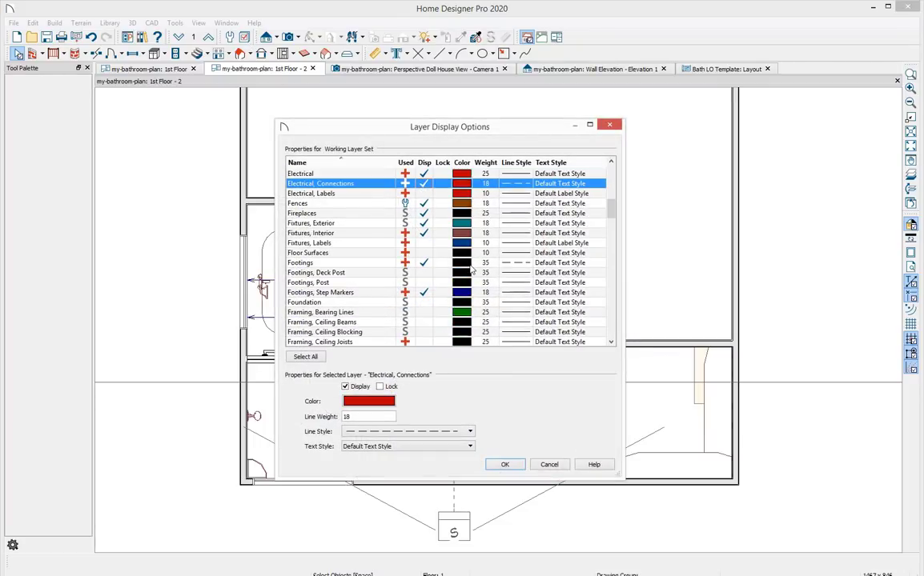
pyautogui.click(505, 465)
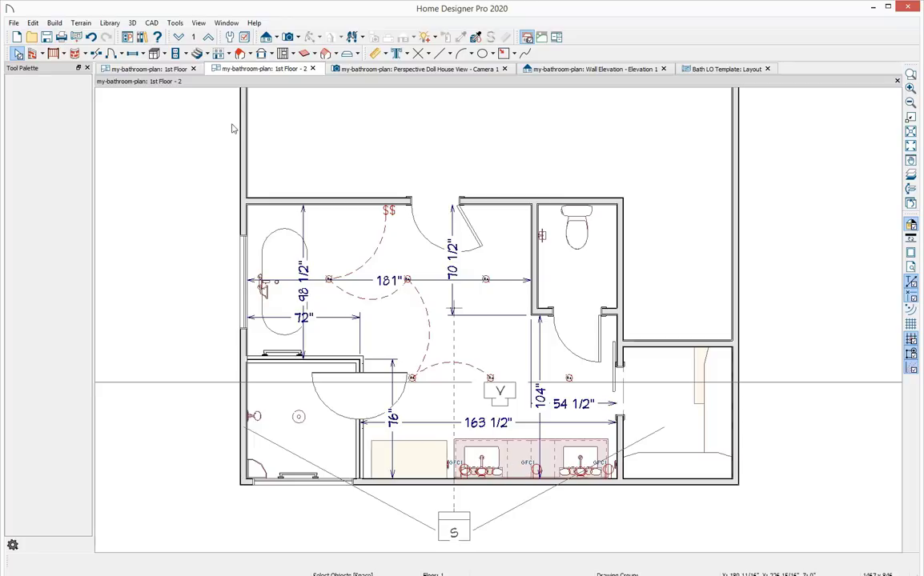
# Place a full camera in the plan near the vanity aiming toward the tub to create a camera view.
pyautogui.click(299, 38)
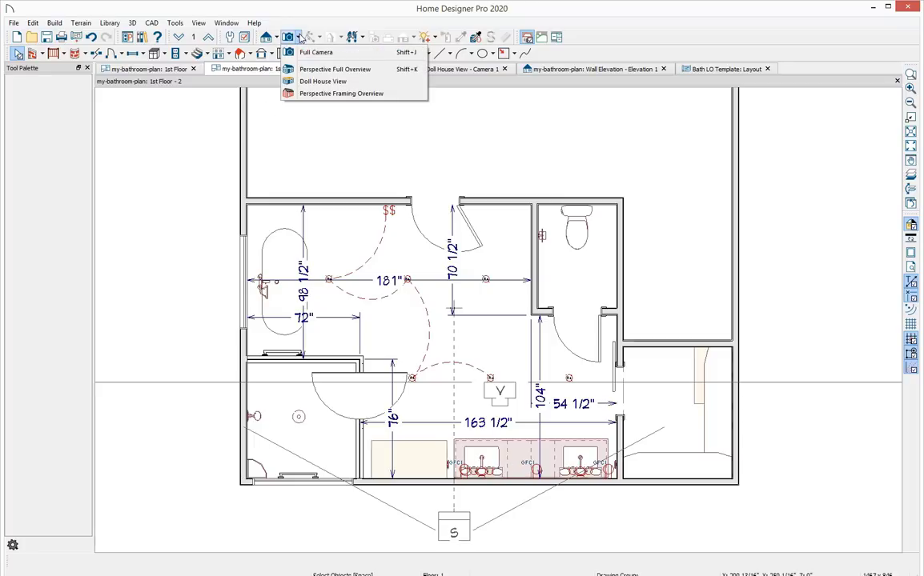
pyautogui.click(344, 53)
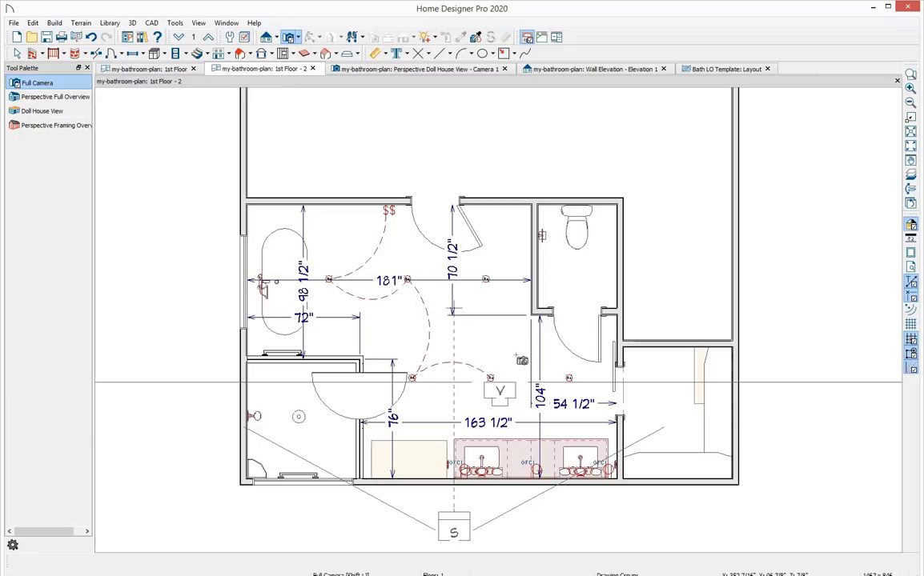
pyautogui.moveTo(606, 385); pyautogui.dragTo(480, 380)
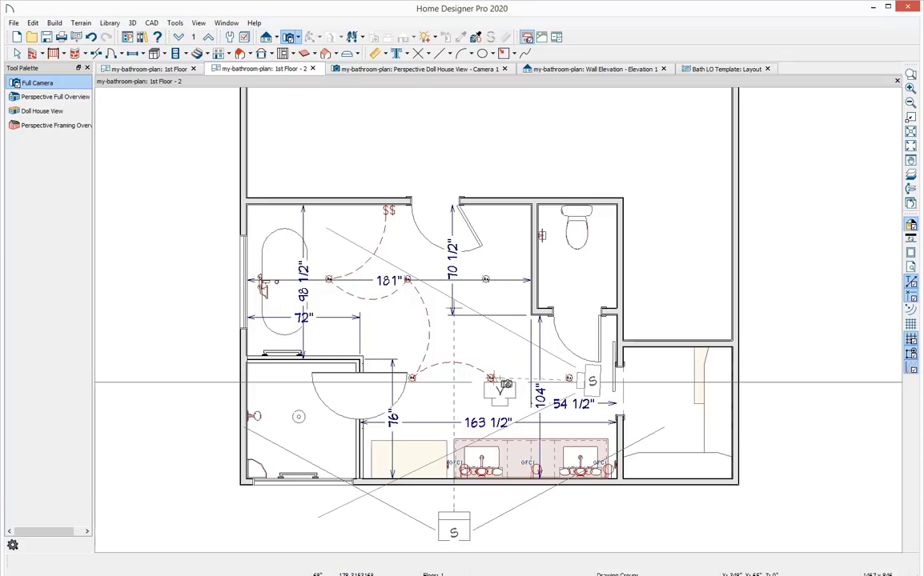
pyautogui.click(491, 378)
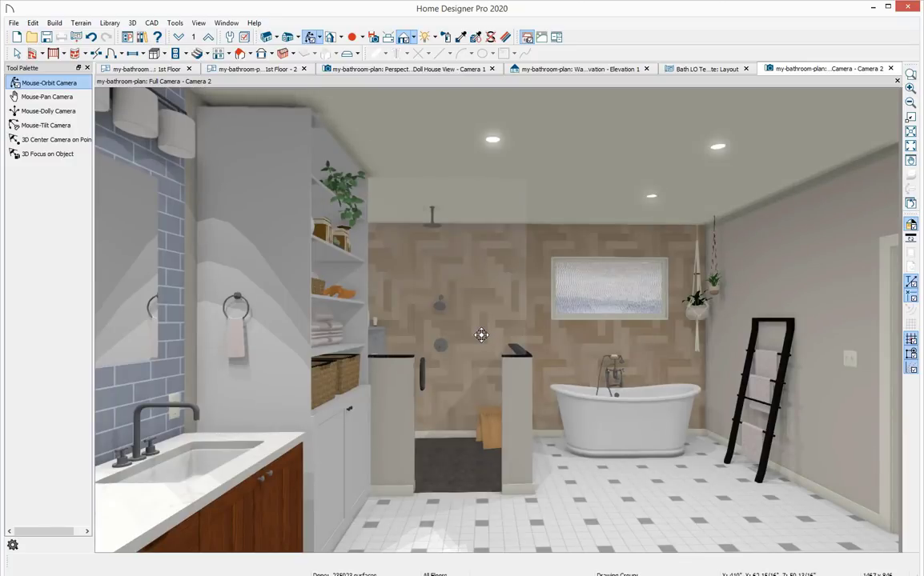
# Reposition the camera view with small dolly and orbit moves.
pyautogui.scroll(-1, 479, 337)
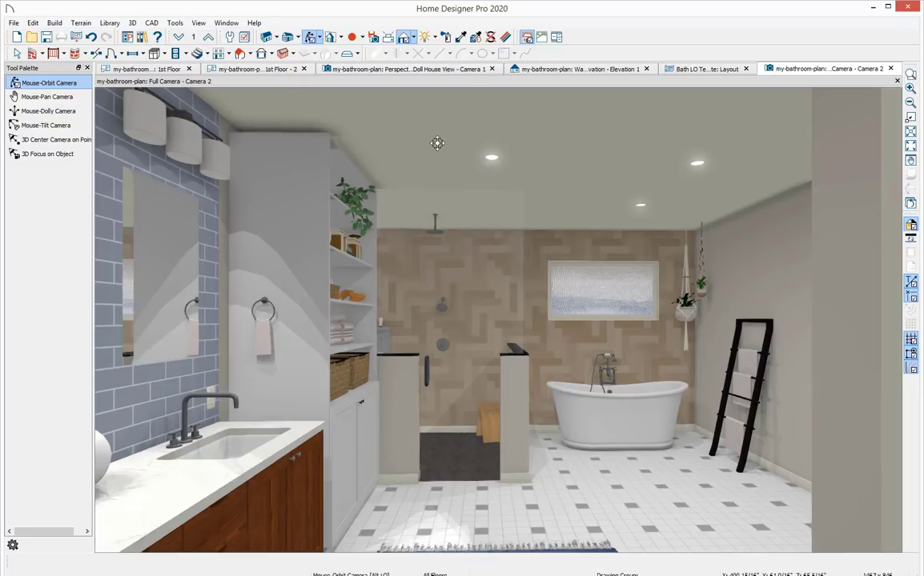
pyautogui.click(406, 39)
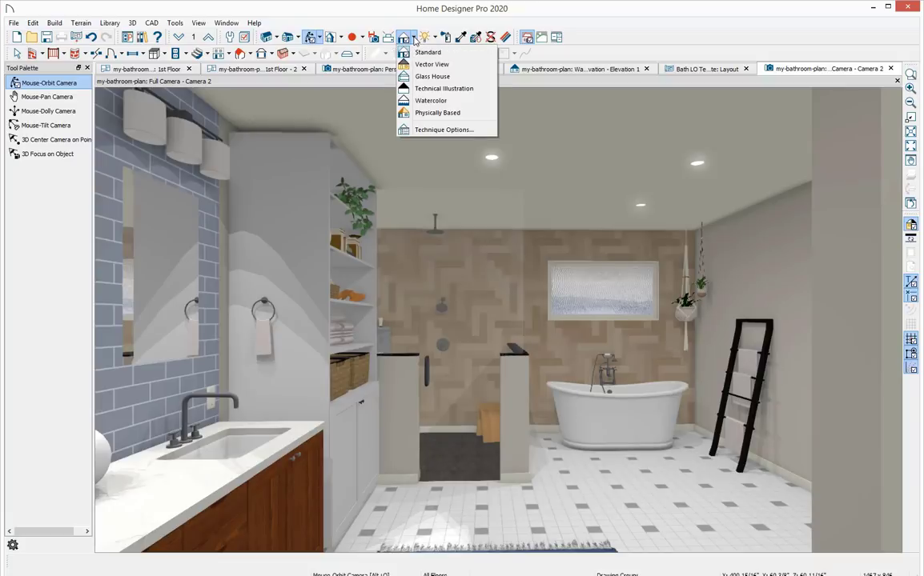
pyautogui.click(418, 47)
pyautogui.moveTo(495, 287); pyautogui.dragTo(494, 318)
pyautogui.moveTo(497, 290)
pyautogui.mouseDown(button='middle')
pyautogui.moveTo(497, 272)
pyautogui.moveTo(491, 297)
pyautogui.mouseUp(button='middle')
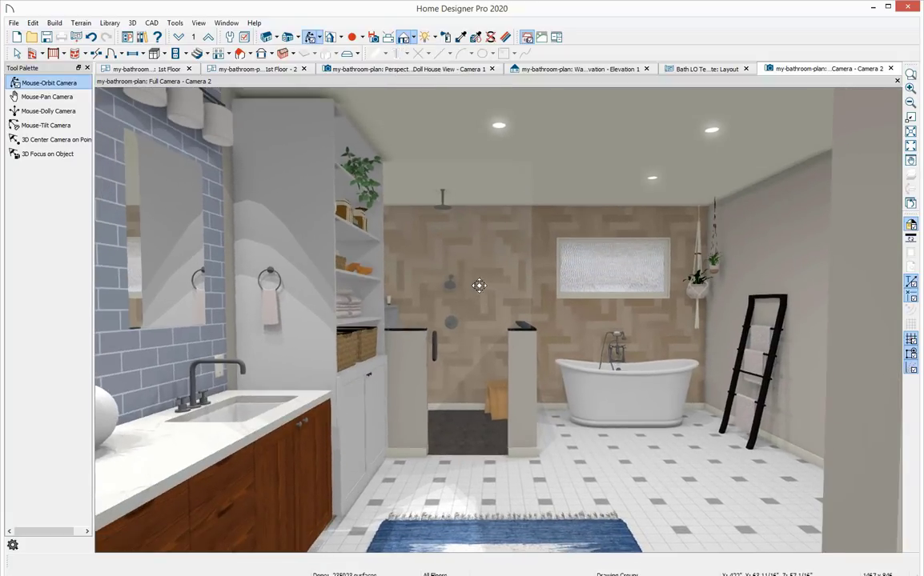
# Preview the Vector View and Glass House rendering techniques in the camera view.
pyautogui.click(415, 38)
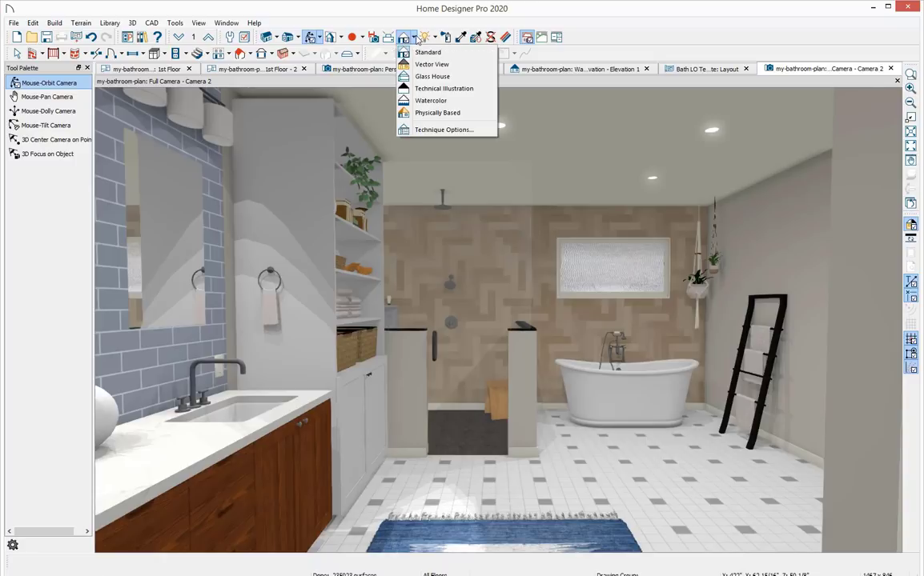
pyautogui.click(430, 64)
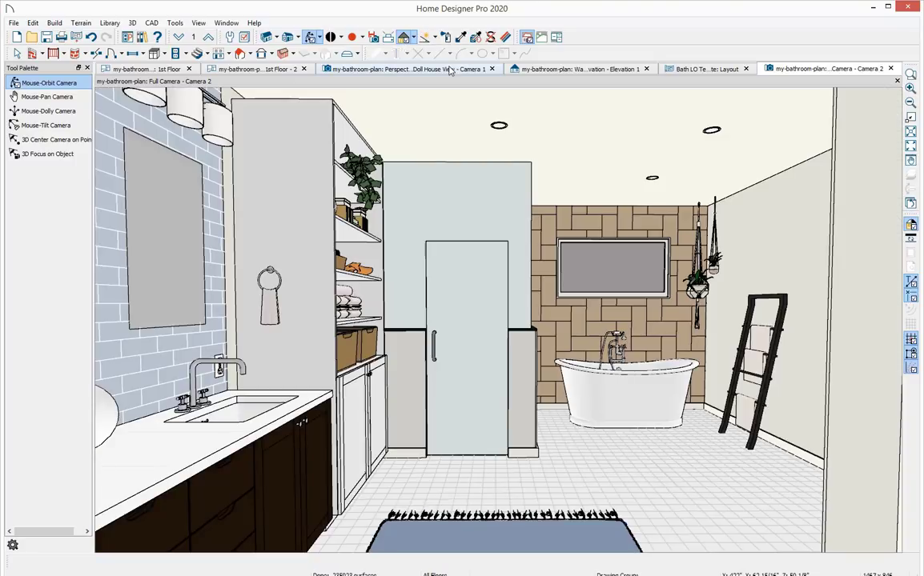
pyautogui.click(415, 37)
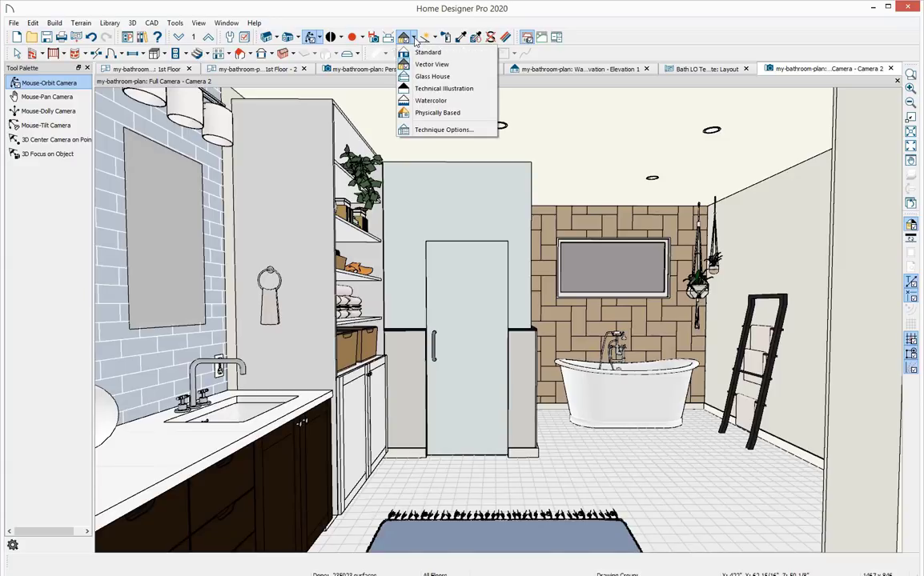
pyautogui.click(433, 76)
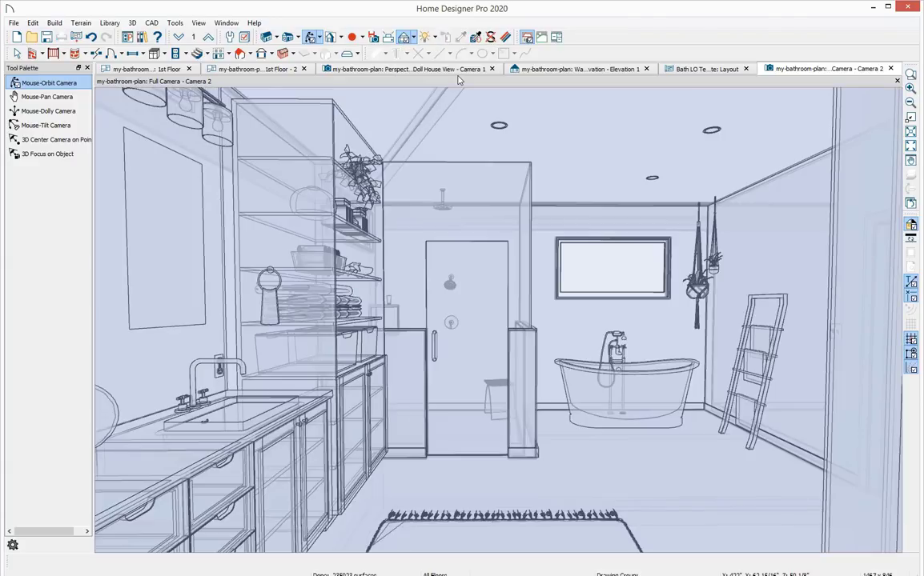
# Preview the Technical Illustration and Watercolor rendering techniques in the camera view.
pyautogui.click(413, 38)
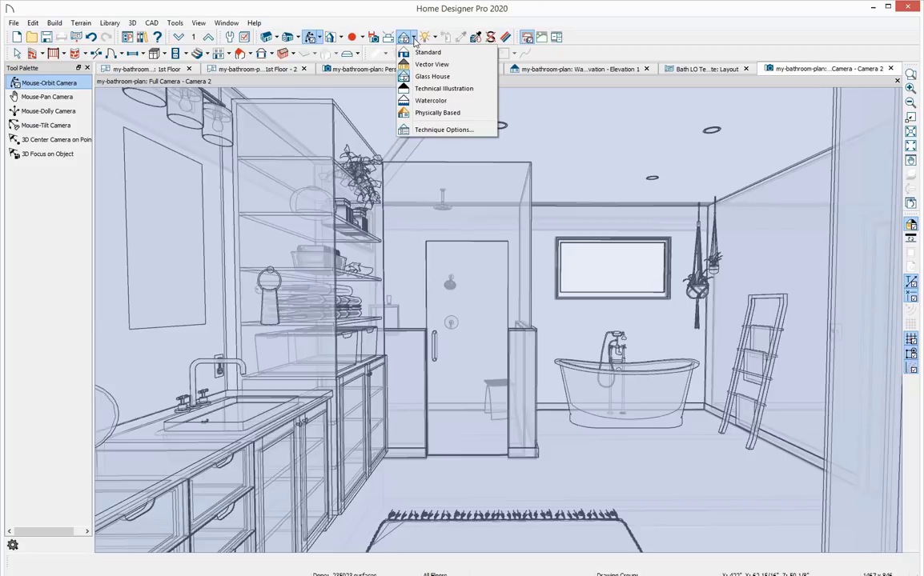
pyautogui.click(486, 89)
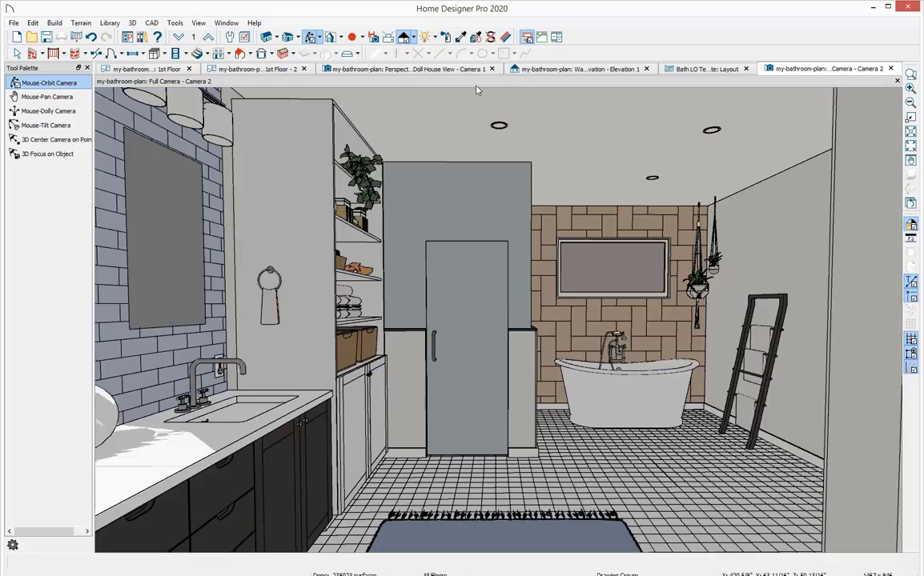
pyautogui.click(414, 38)
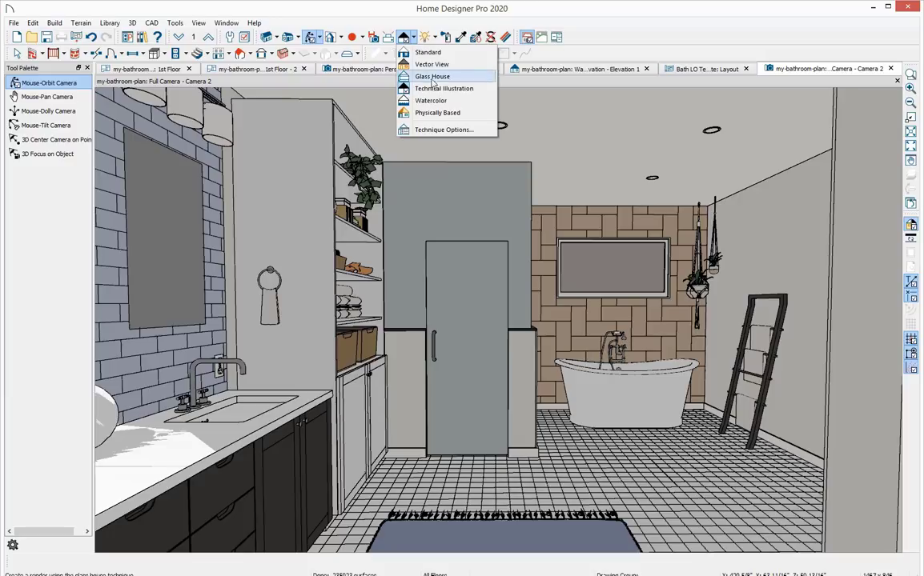
pyautogui.click(454, 101)
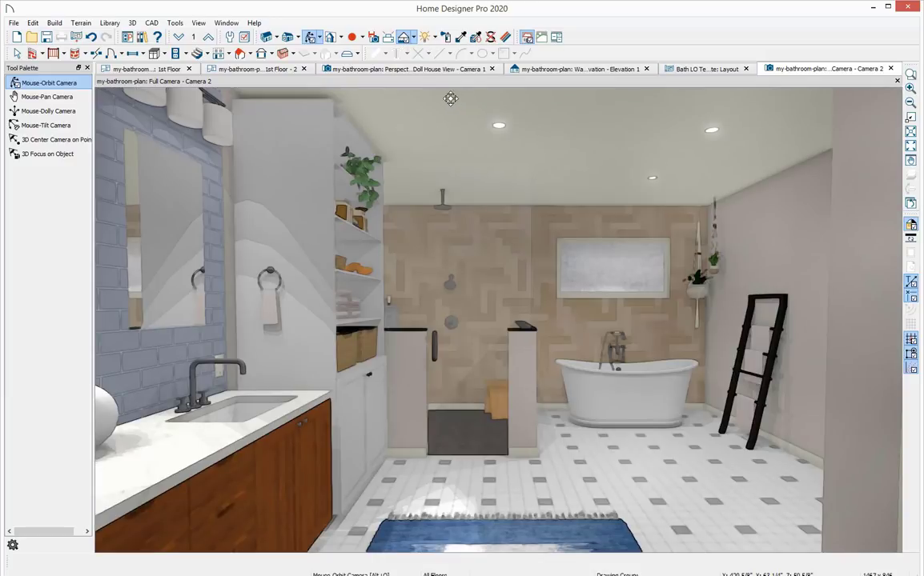
# Switch the camera view to Physically Based rendering and nudge the camera exposure in the technique options.
pyautogui.click(414, 42)
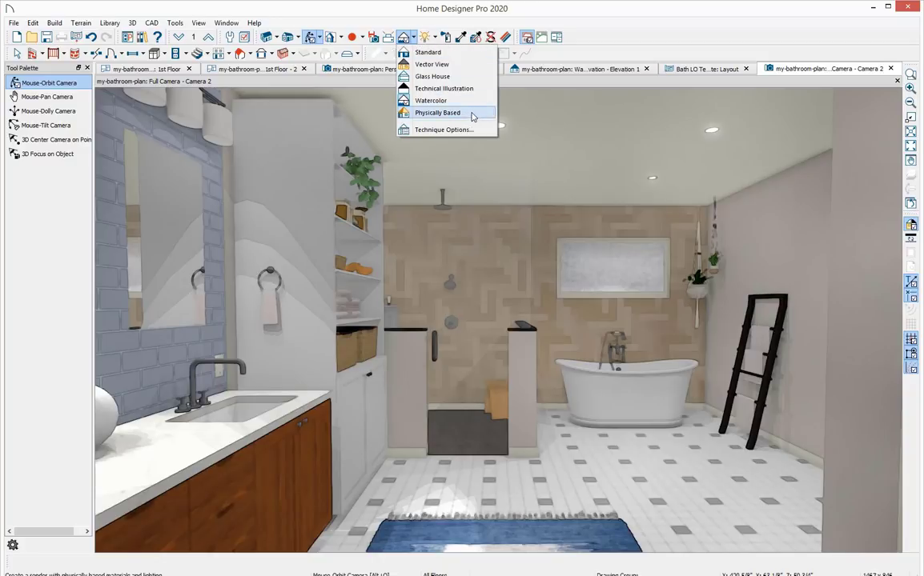
pyautogui.click(476, 116)
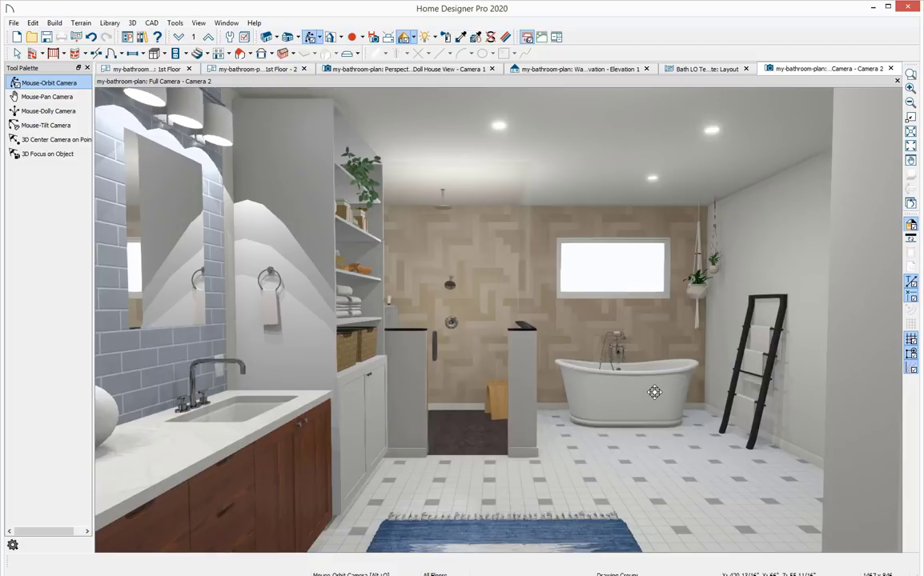
pyautogui.click(415, 38)
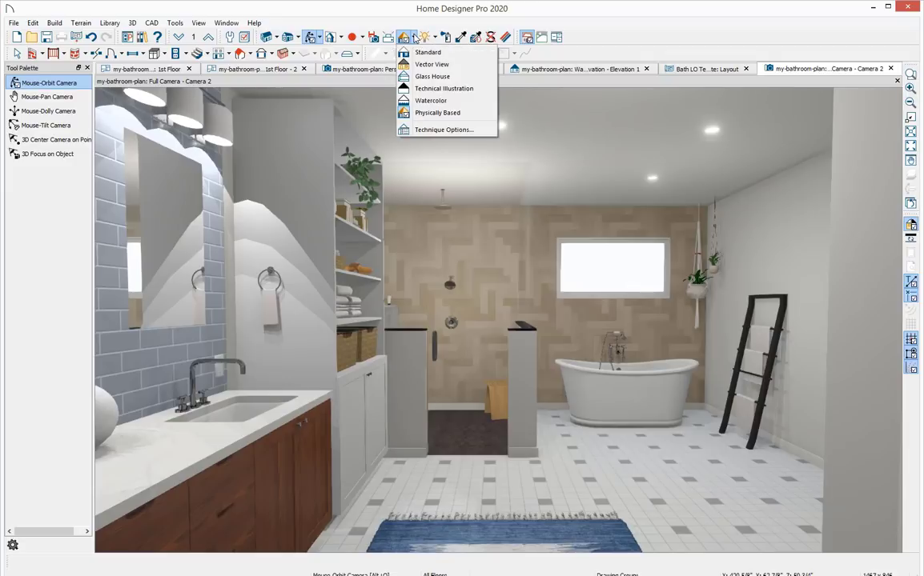
pyautogui.click(460, 129)
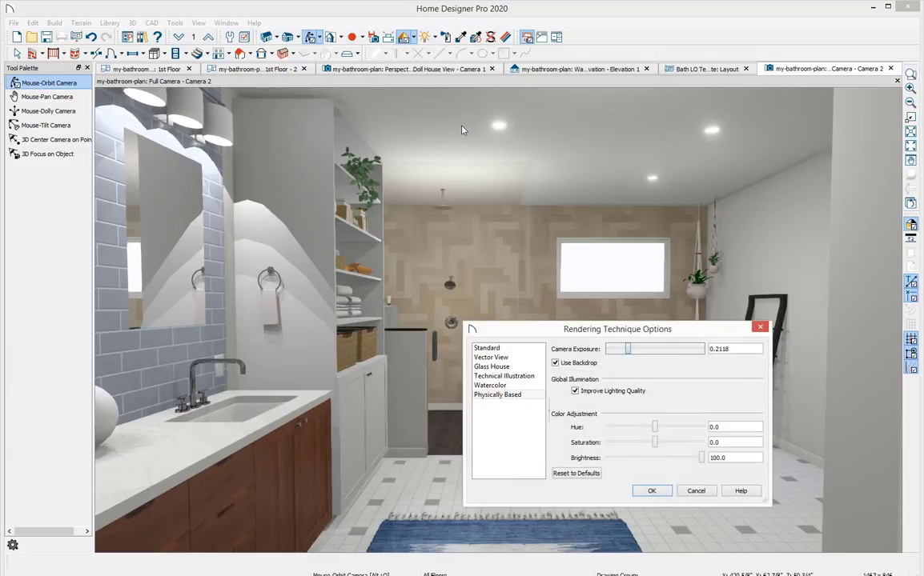
pyautogui.moveTo(577, 329); pyautogui.dragTo(596, 327)
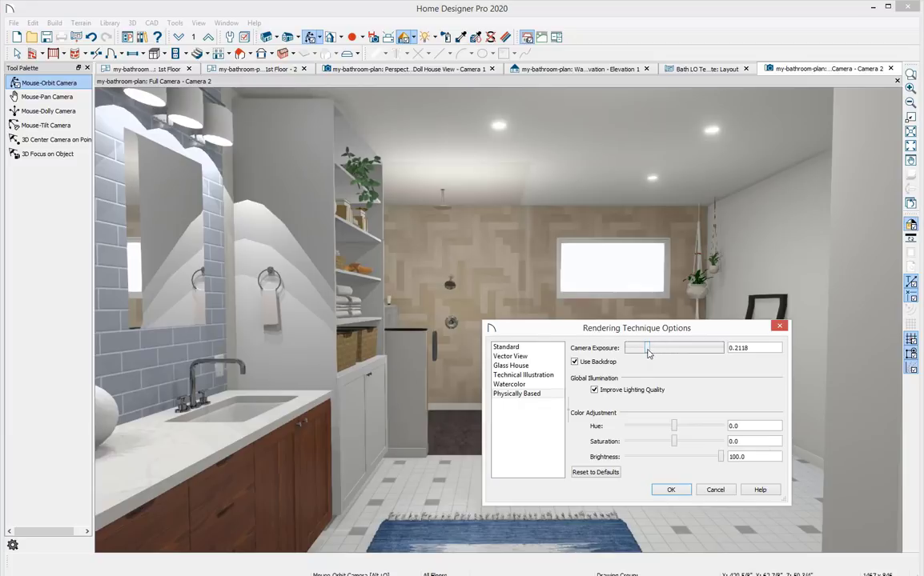
pyautogui.moveTo(647, 353); pyautogui.dragTo(646, 352)
pyautogui.click(685, 491)
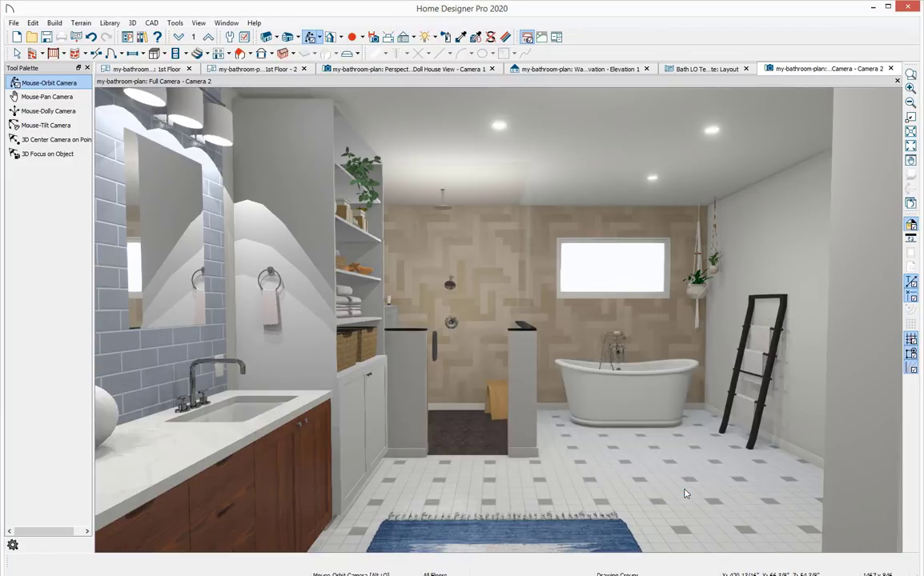
# Send the current camera view to the layout, then resize it and move it to the sheet's lower right.
pyautogui.click(77, 38)
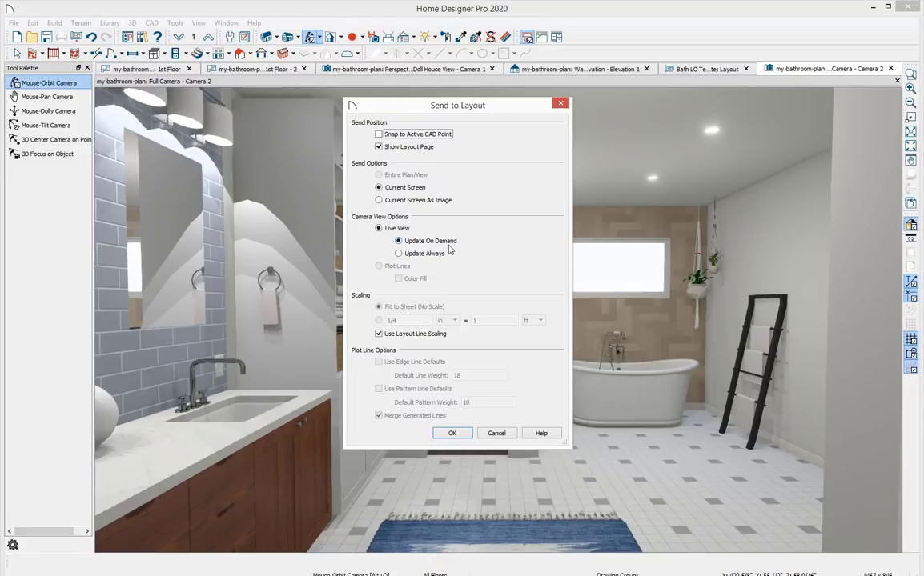
pyautogui.click(453, 433)
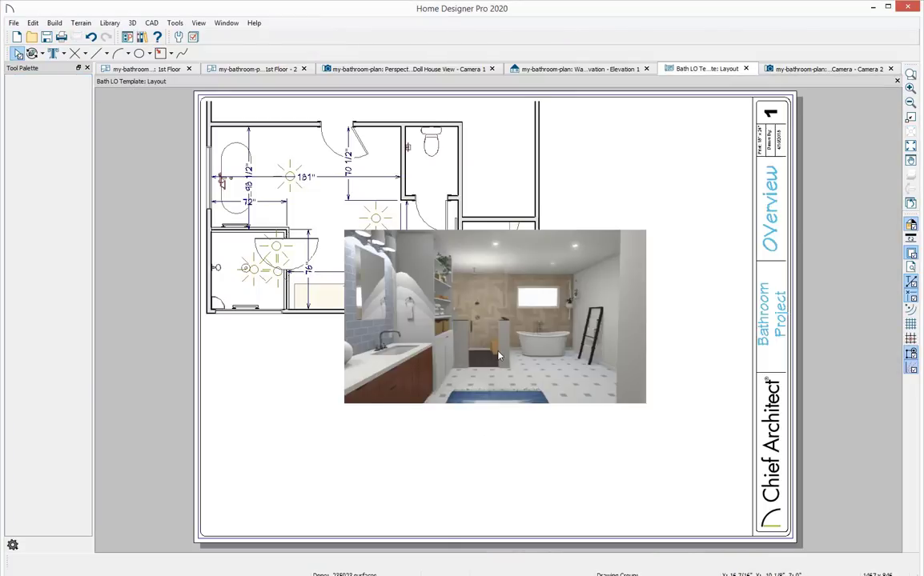
pyautogui.click(494, 315)
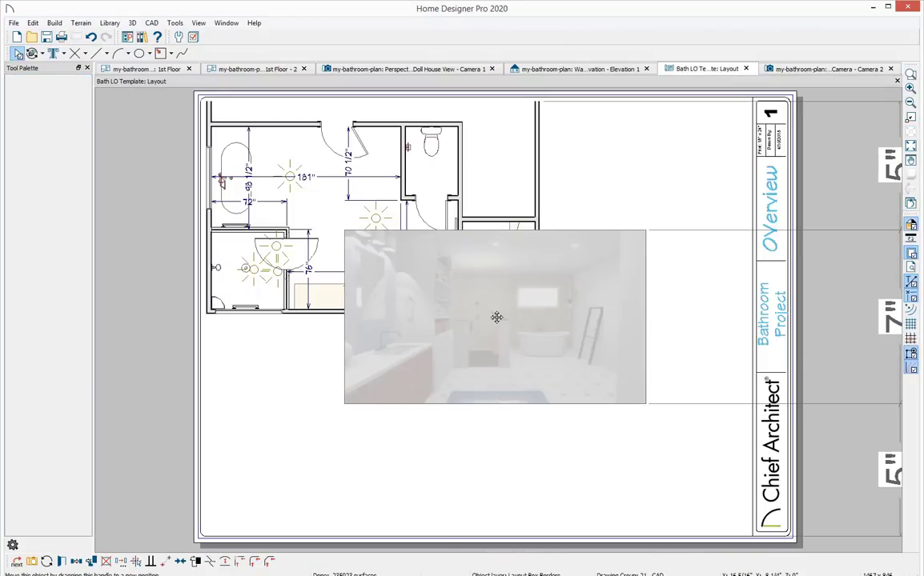
pyautogui.moveTo(494, 315); pyautogui.dragTo(494, 407)
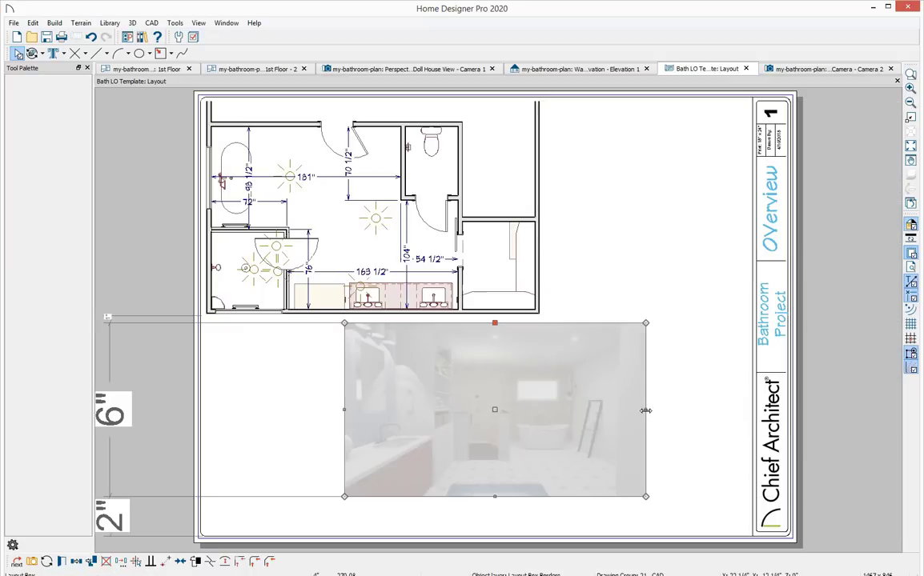
pyautogui.moveTo(646, 409); pyautogui.dragTo(607, 422)
pyautogui.moveTo(481, 413); pyautogui.dragTo(611, 433)
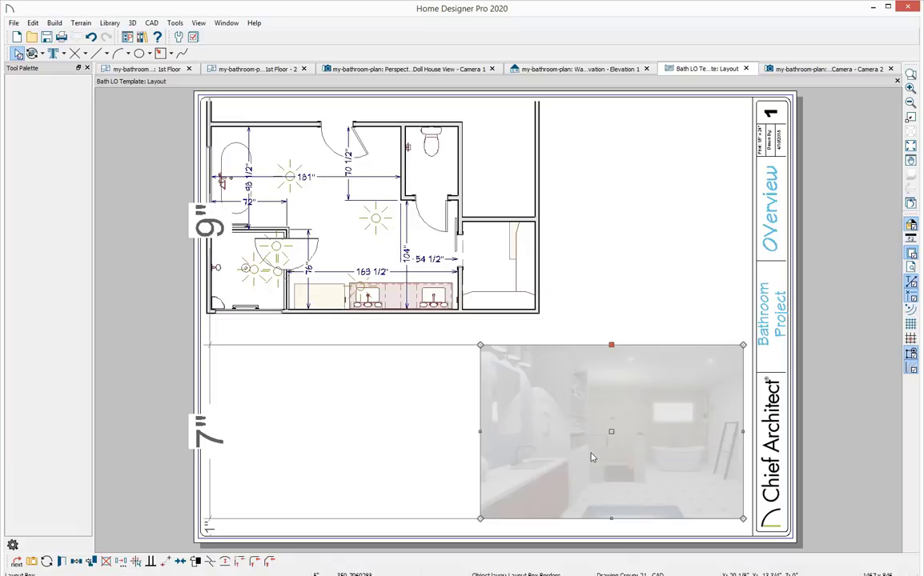
pyautogui.press('Escape')
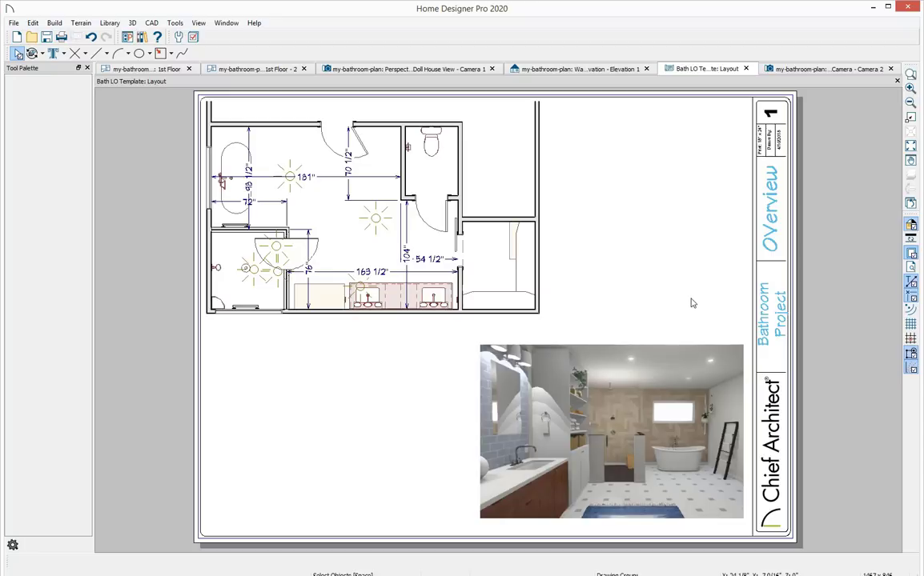
# In the wall elevation, draw manual dimensions across the vanity cabinet widths.
pyautogui.click(559, 70)
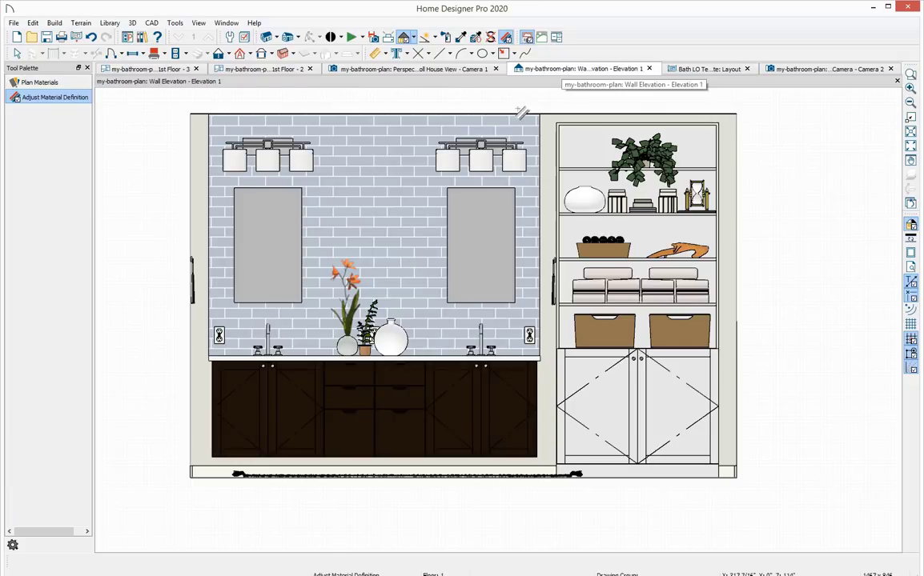
pyautogui.click(376, 58)
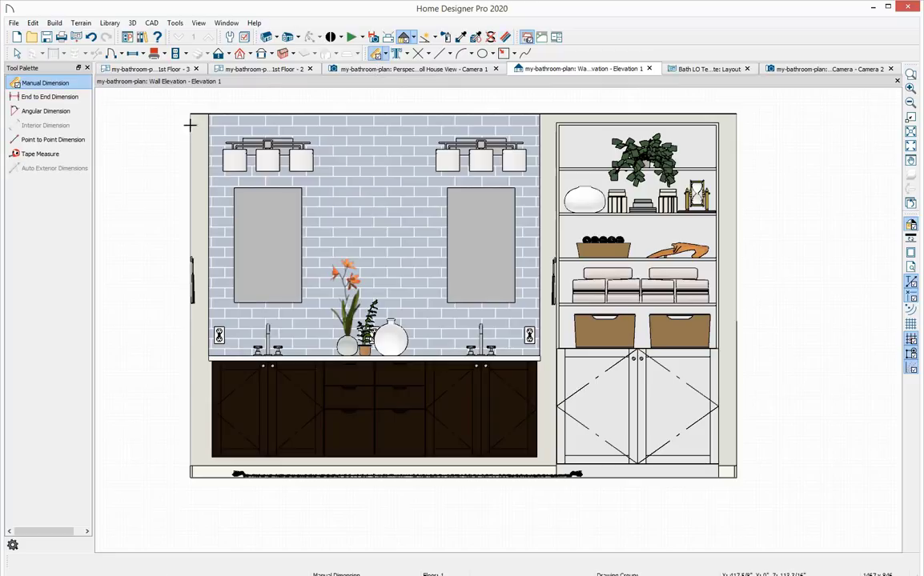
pyautogui.moveTo(209, 422)
pyautogui.mouseDown()
pyautogui.moveTo(501, 422)
pyautogui.moveTo(531, 436)
pyautogui.mouseUp()
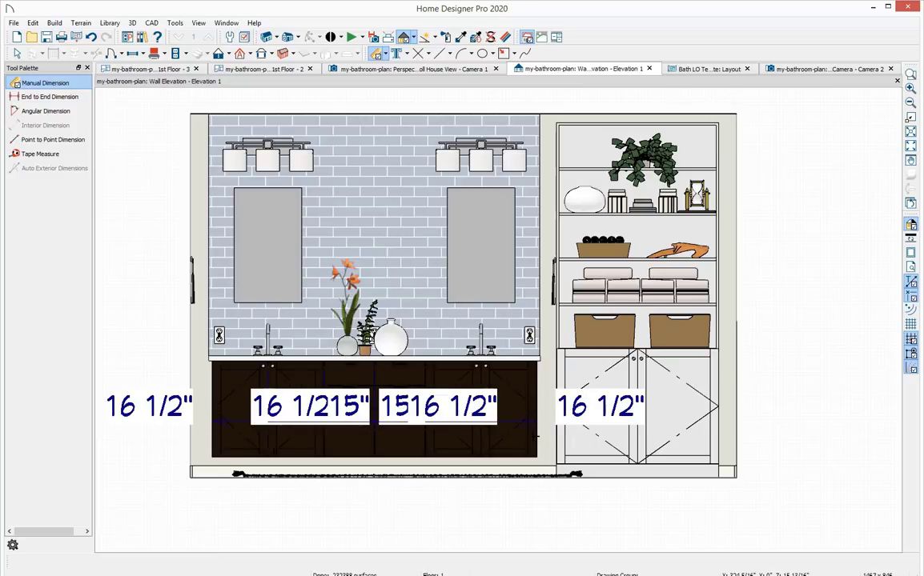
pyautogui.press('space')
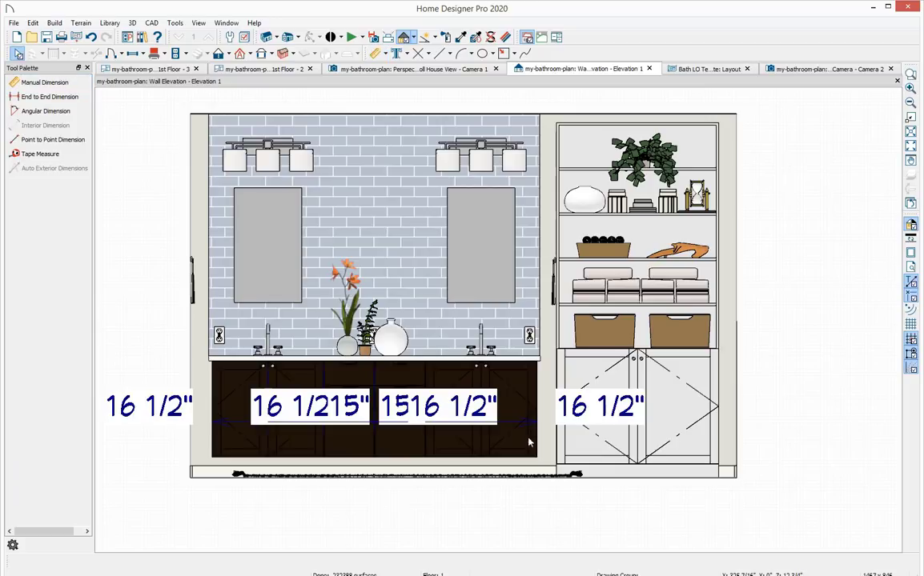
# Move the vanity dimension line below the cabinets and remove extension points so it reads 33", 15", 15", 33".
pyautogui.click(506, 429)
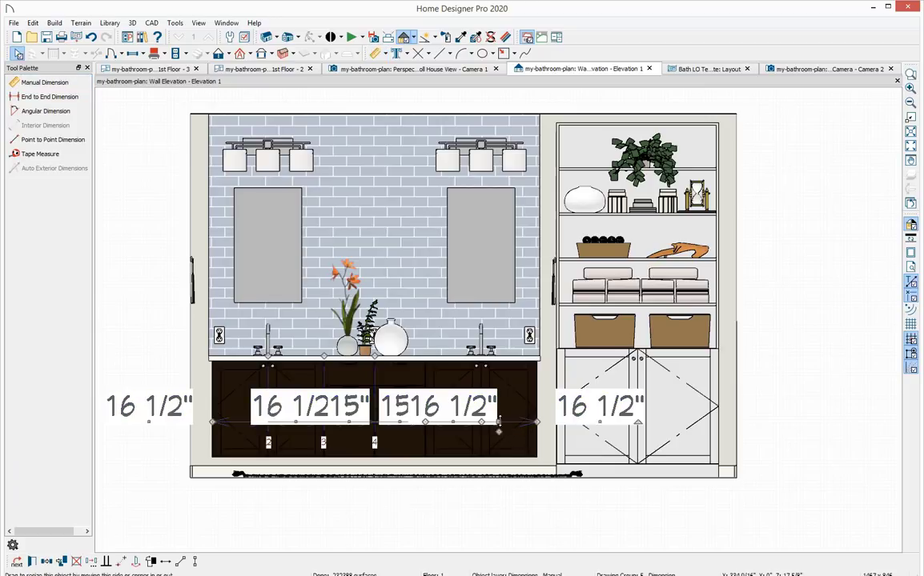
pyautogui.moveTo(506, 429); pyautogui.dragTo(507, 524)
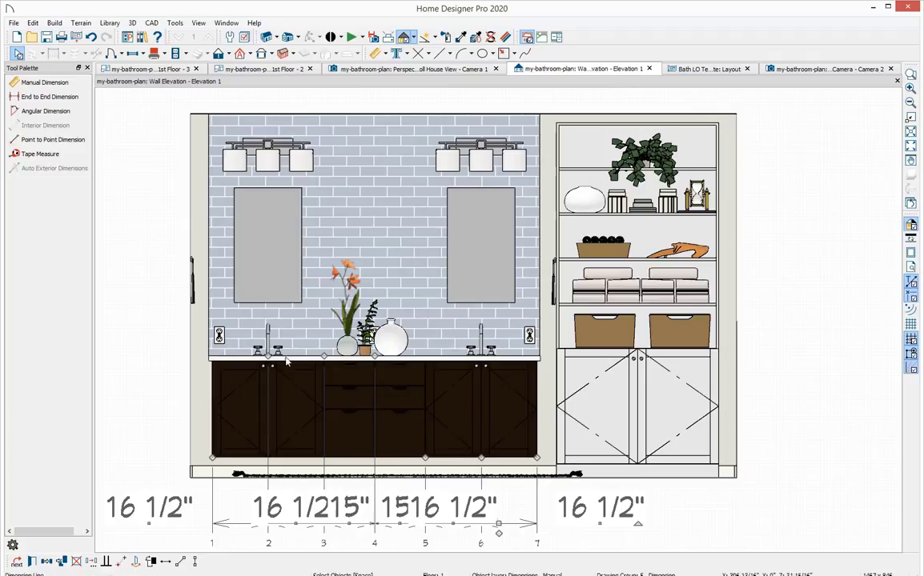
pyautogui.moveTo(268, 356); pyautogui.dragTo(103, 437)
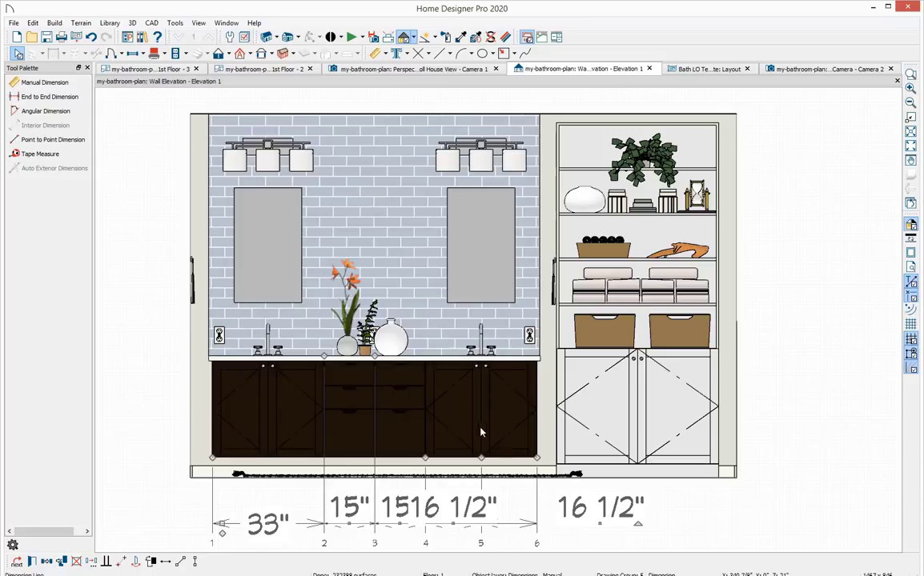
pyautogui.moveTo(481, 458); pyautogui.dragTo(725, 509)
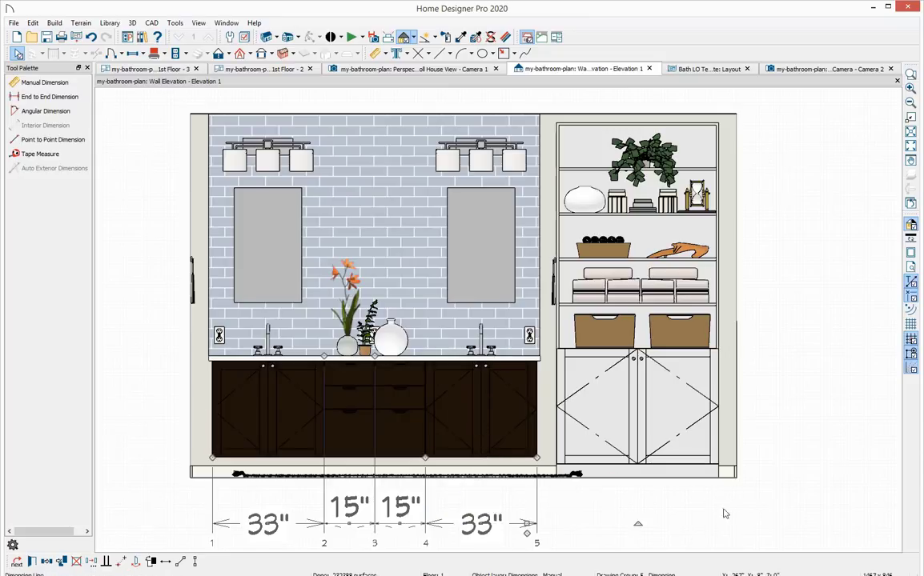
pyautogui.moveTo(375, 356); pyautogui.dragTo(325, 456)
pyautogui.press('Escape')
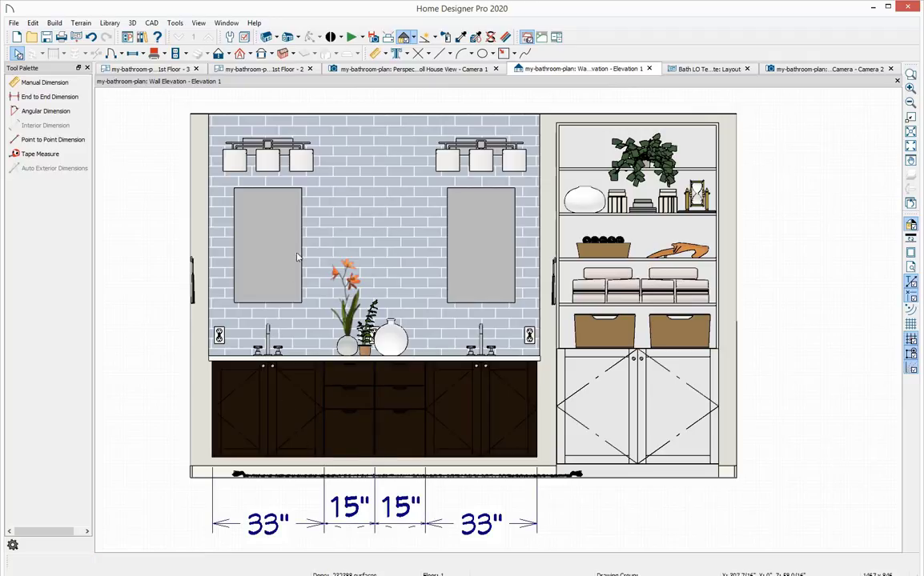
# Draw a manual dimension across the full width of the linen cabinet below it.
pyautogui.click(378, 54)
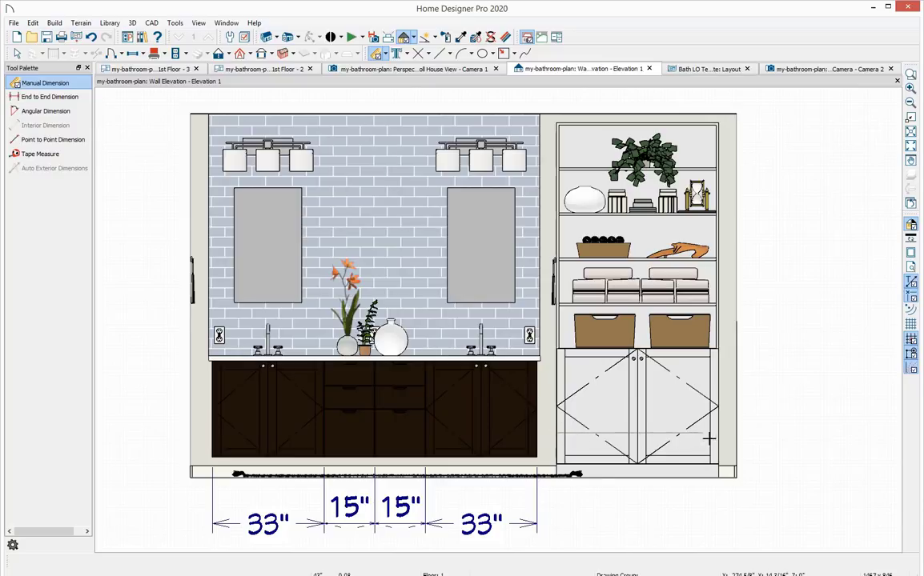
pyautogui.moveTo(709, 438); pyautogui.dragTo(753, 463)
pyautogui.press('Escape')
pyautogui.click(684, 436)
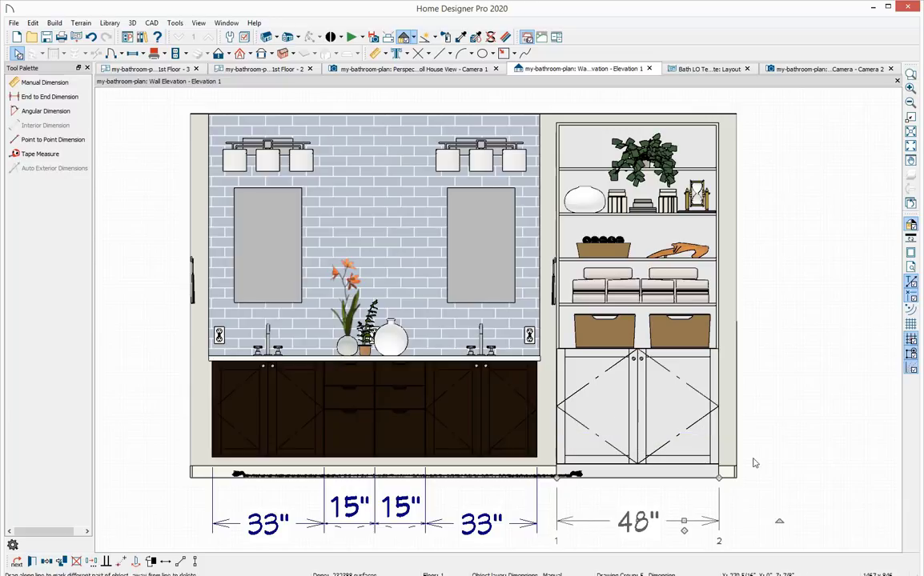
pyautogui.click(755, 463)
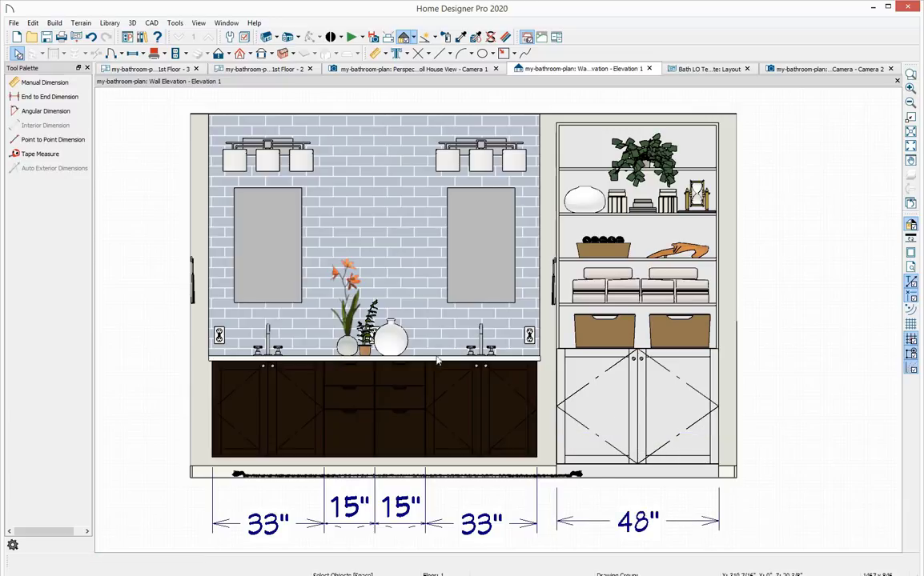
# Send the current elevation view to the layout at a scale of 3/4 in = 1 ft.
pyautogui.click(76, 38)
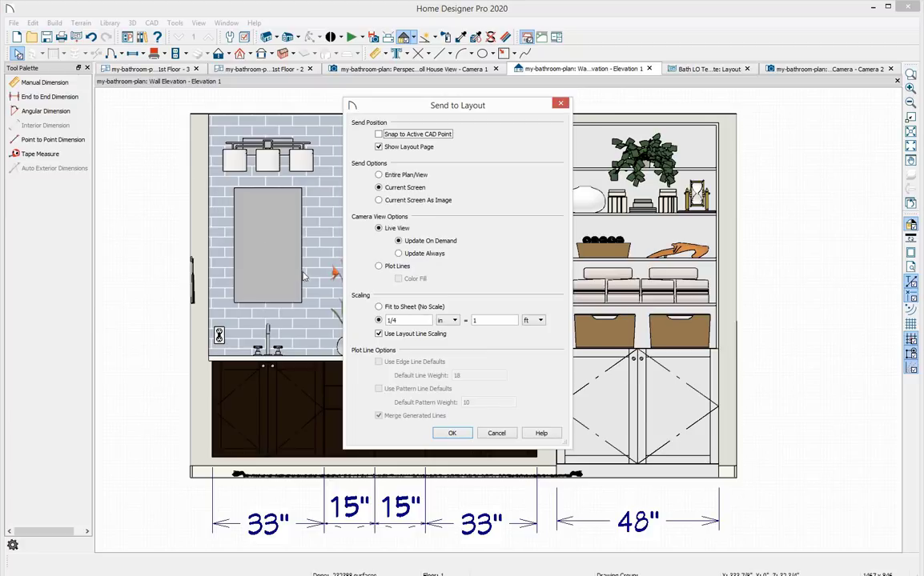
pyautogui.doubleClick(388, 320)
pyautogui.write('3/4')
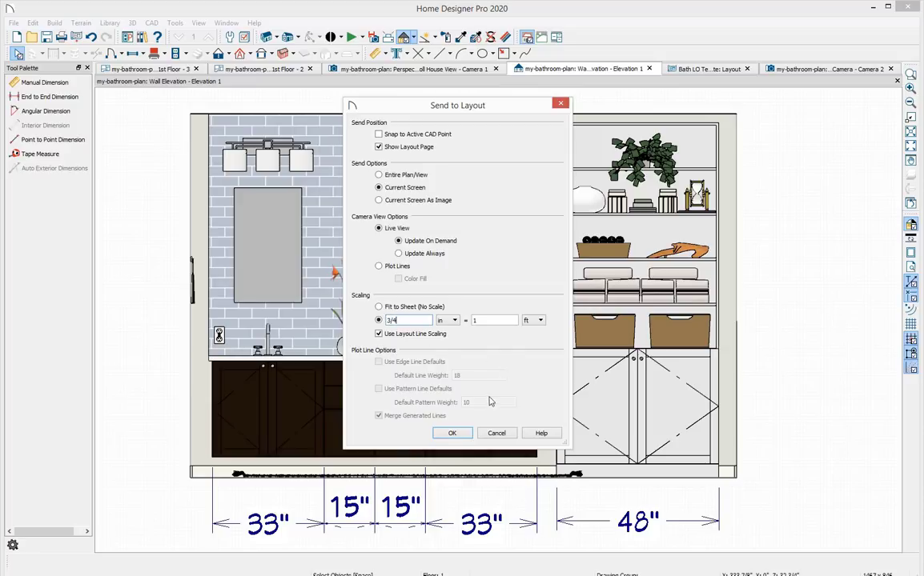
pyautogui.click(468, 435)
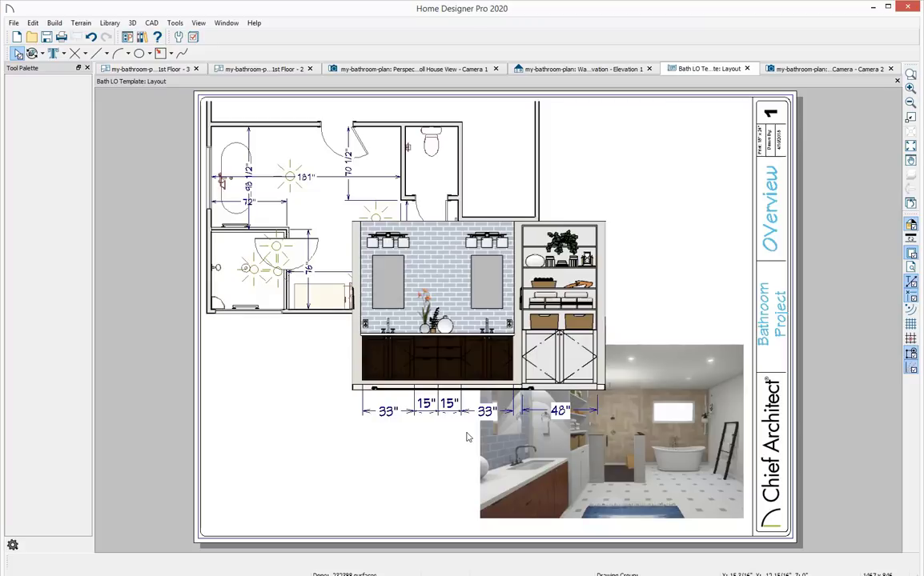
# Crop the elevation's layout box by pulling in its right, top and left edges to the drawing.
pyautogui.click(466, 354)
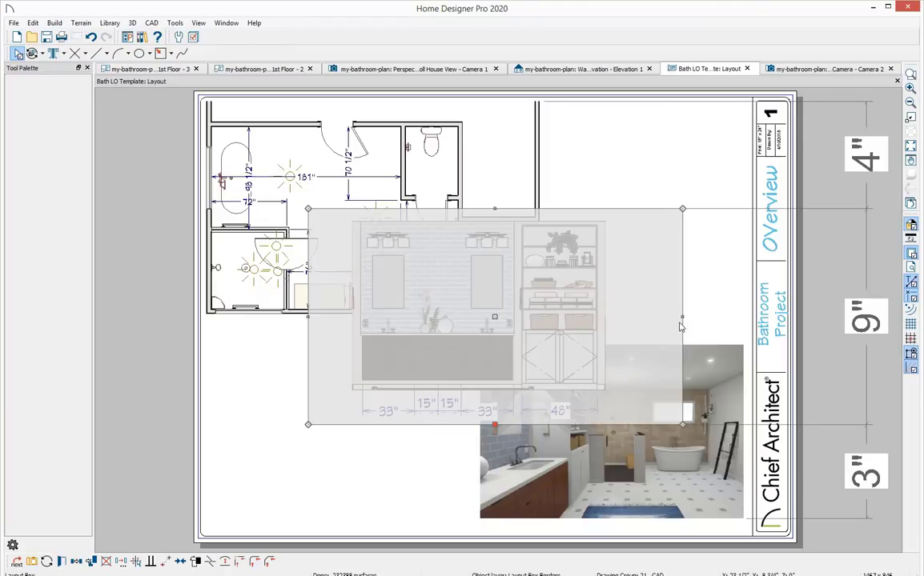
pyautogui.moveTo(680, 318); pyautogui.dragTo(611, 318)
pyautogui.moveTo(459, 208); pyautogui.dragTo(459, 217)
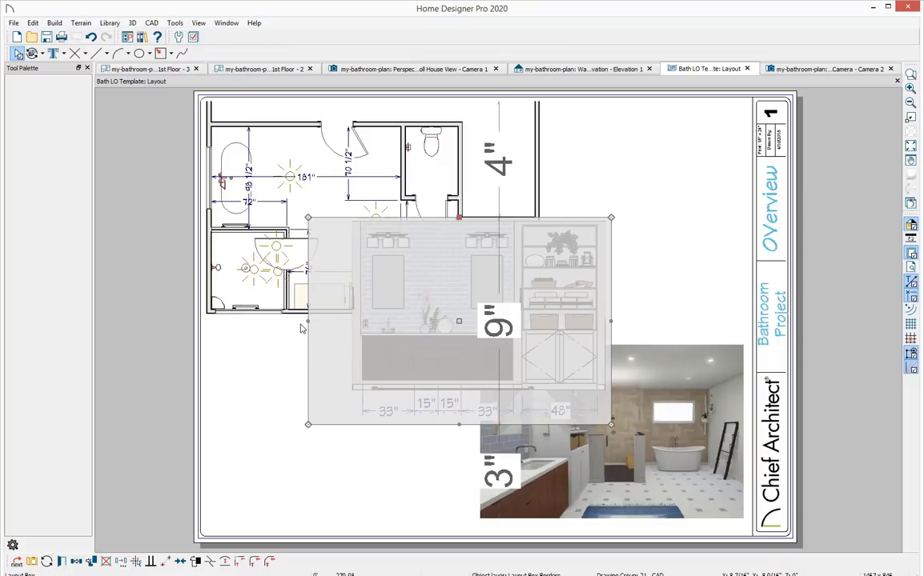
pyautogui.moveTo(309, 320); pyautogui.dragTo(349, 320)
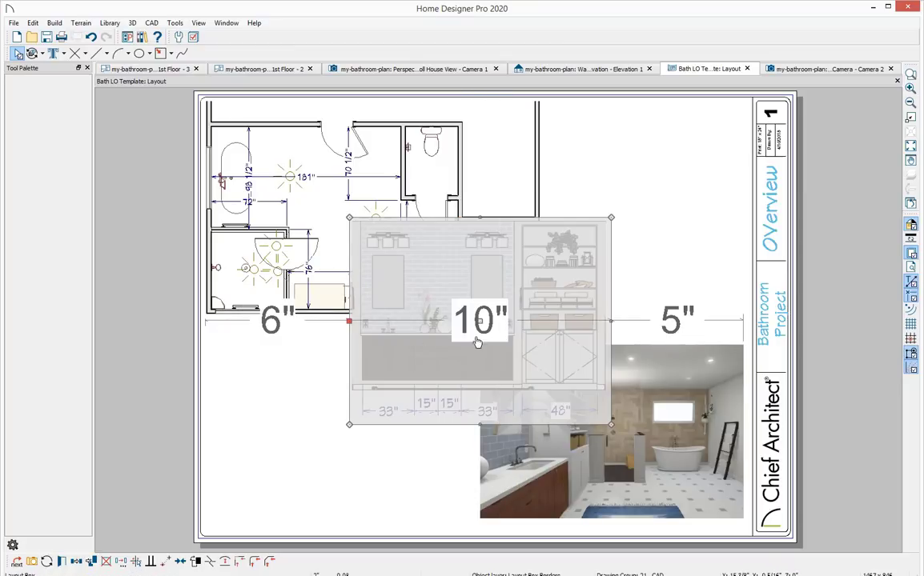
# Move the elevation view to the sheet's lower left, below the floor plan.
pyautogui.moveTo(481, 322); pyautogui.dragTo(336, 430)
pyautogui.moveTo(339, 431); pyautogui.dragTo(340, 426)
pyautogui.press('Escape')
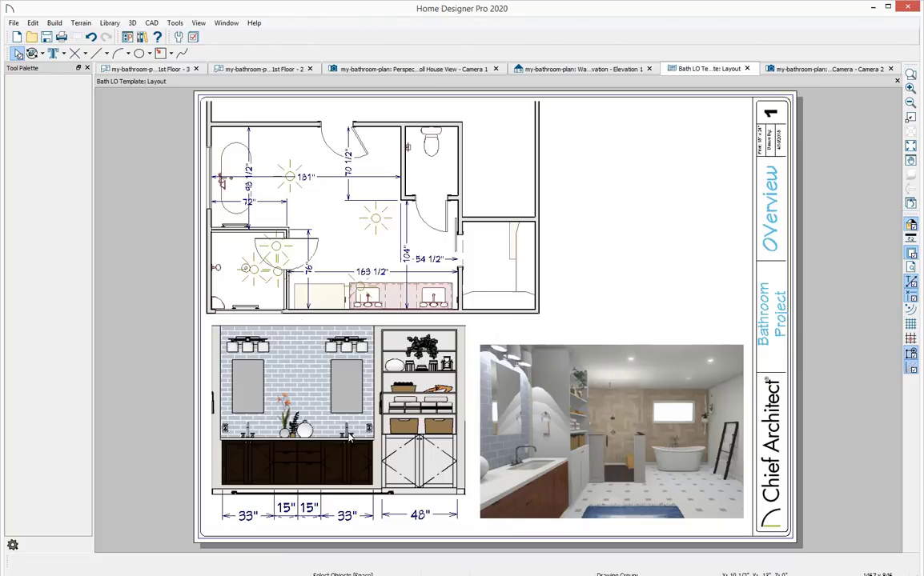